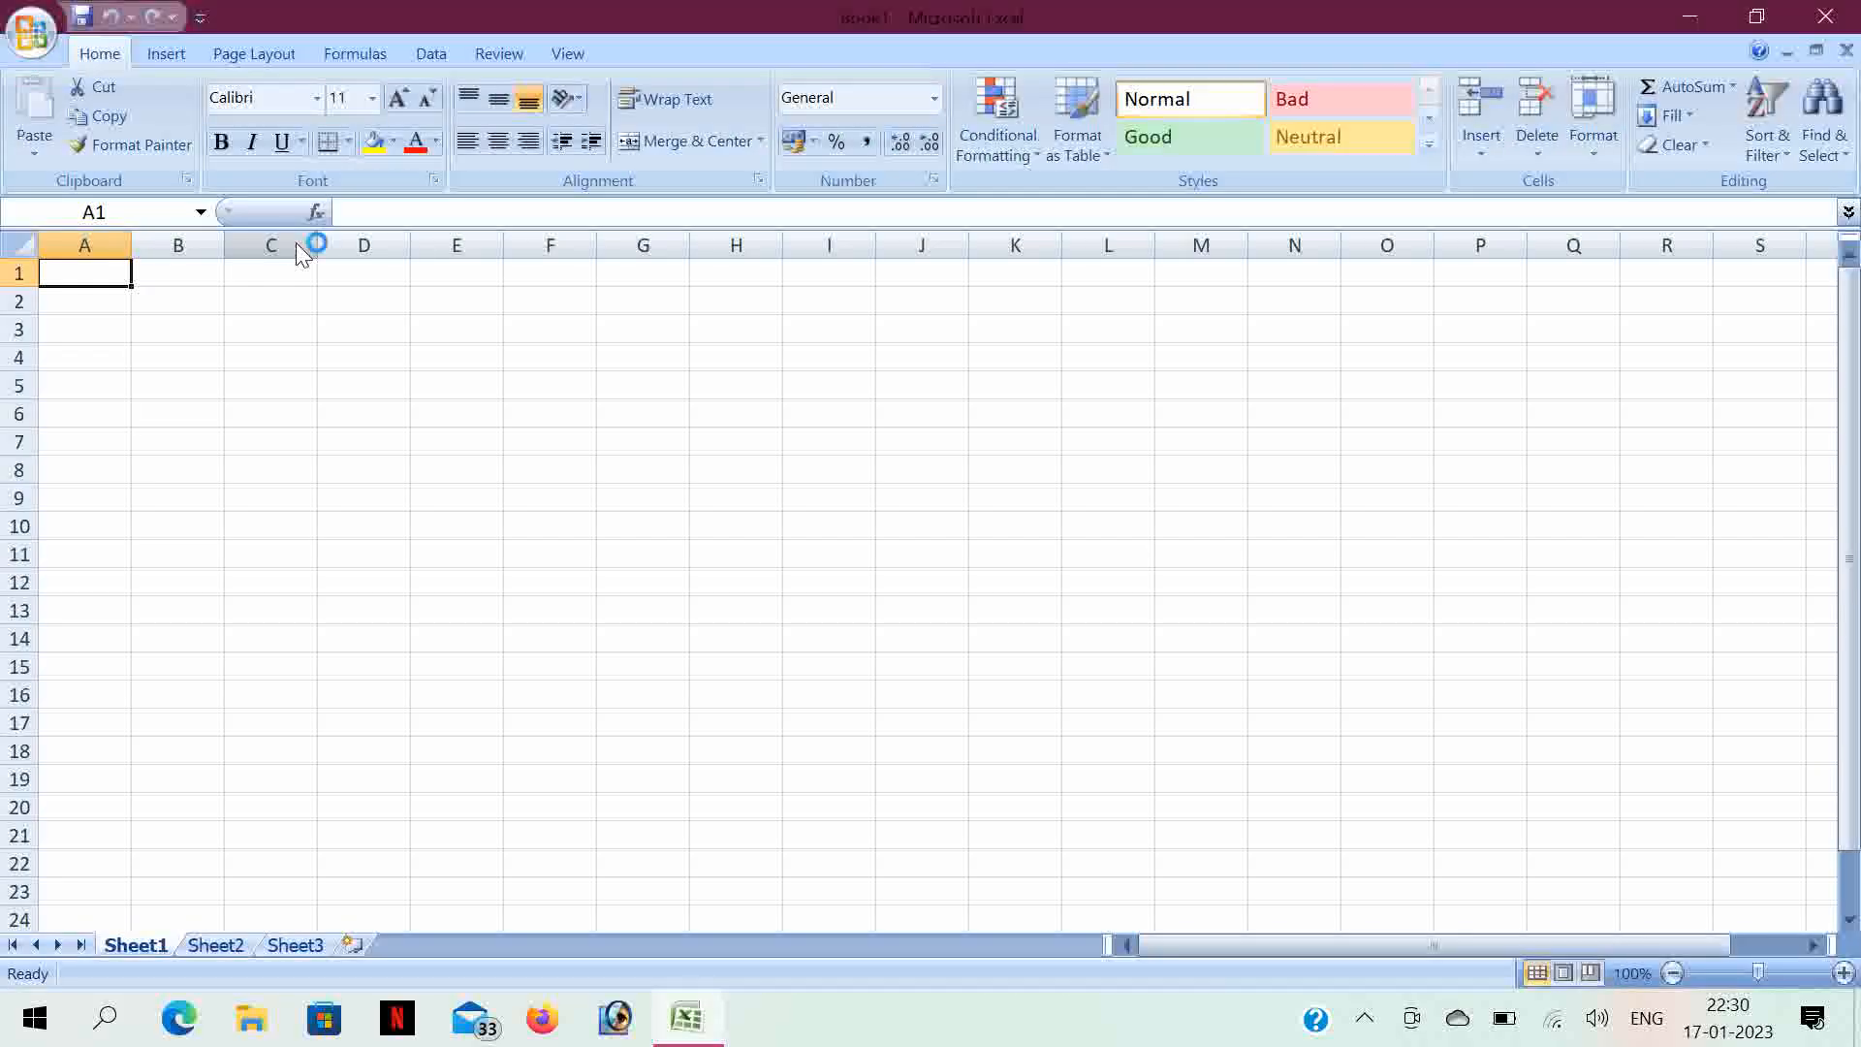
- Open the recent workbook Zone01 and reduce the sheet zoom to 110%
left_click(32, 41)
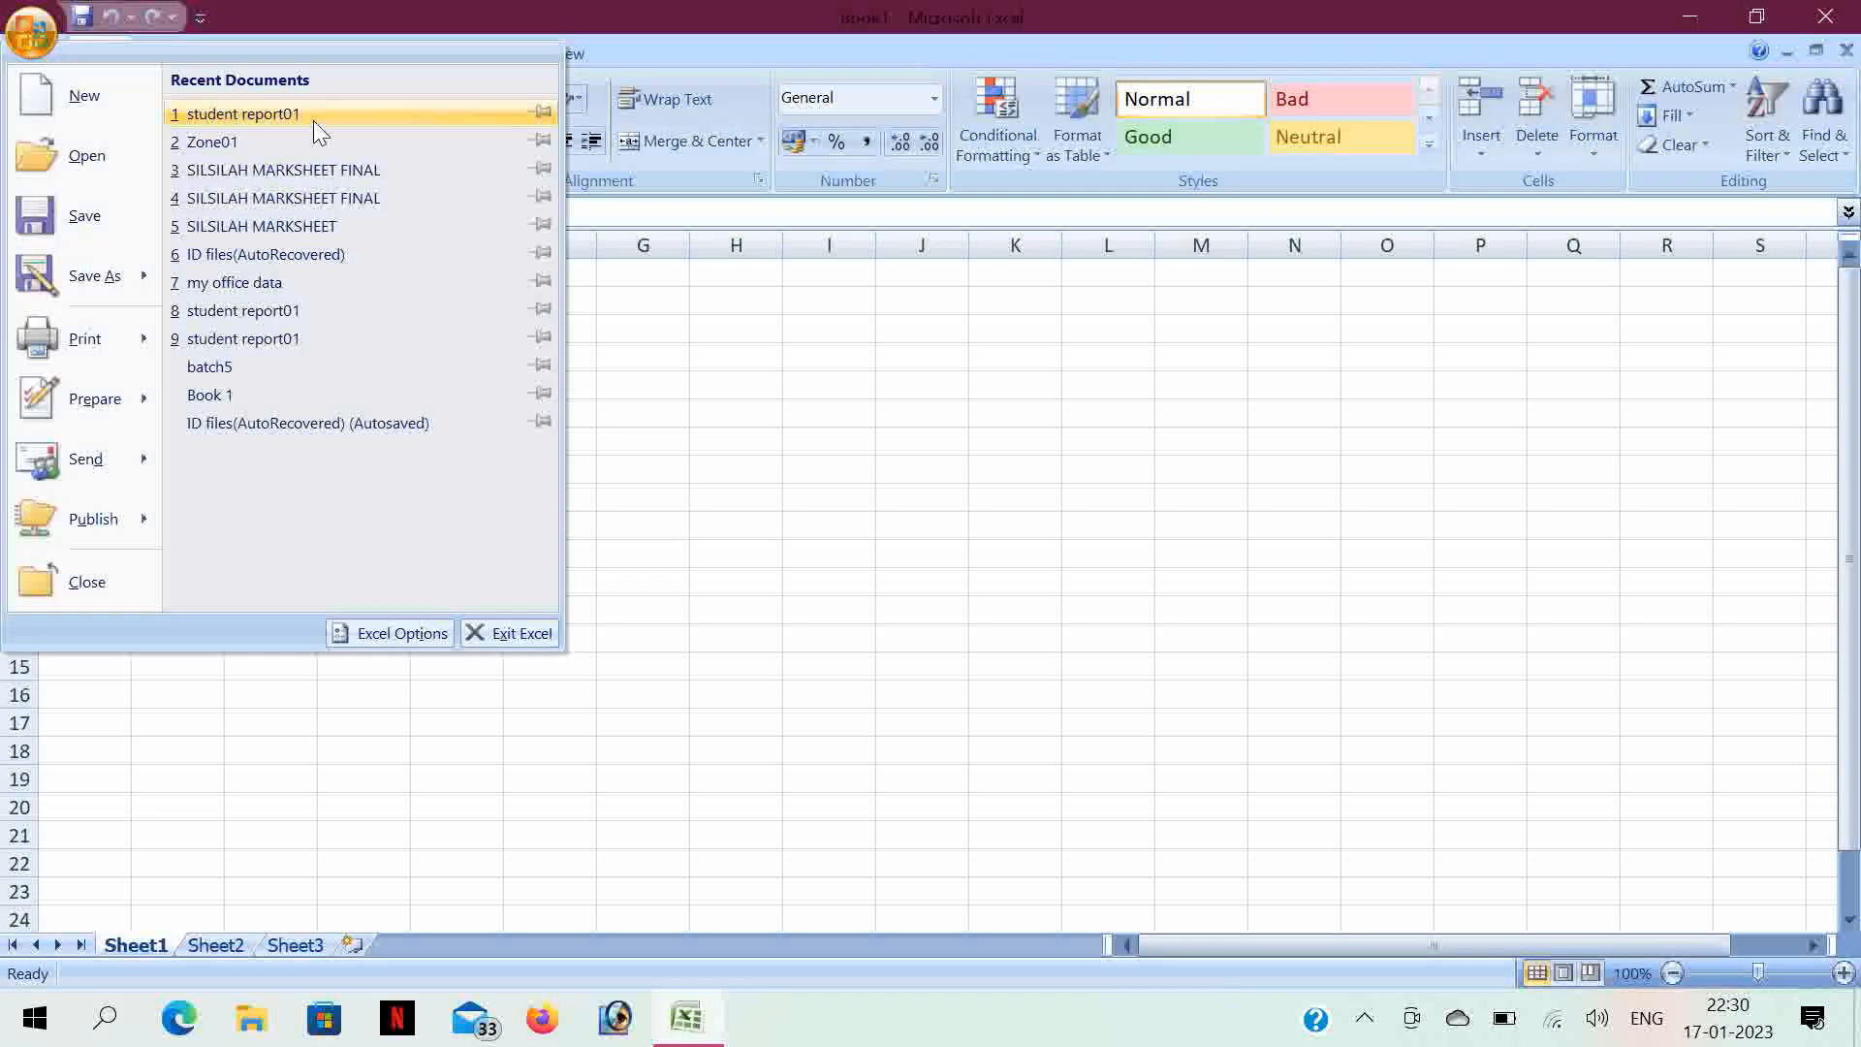
left_click(254, 151)
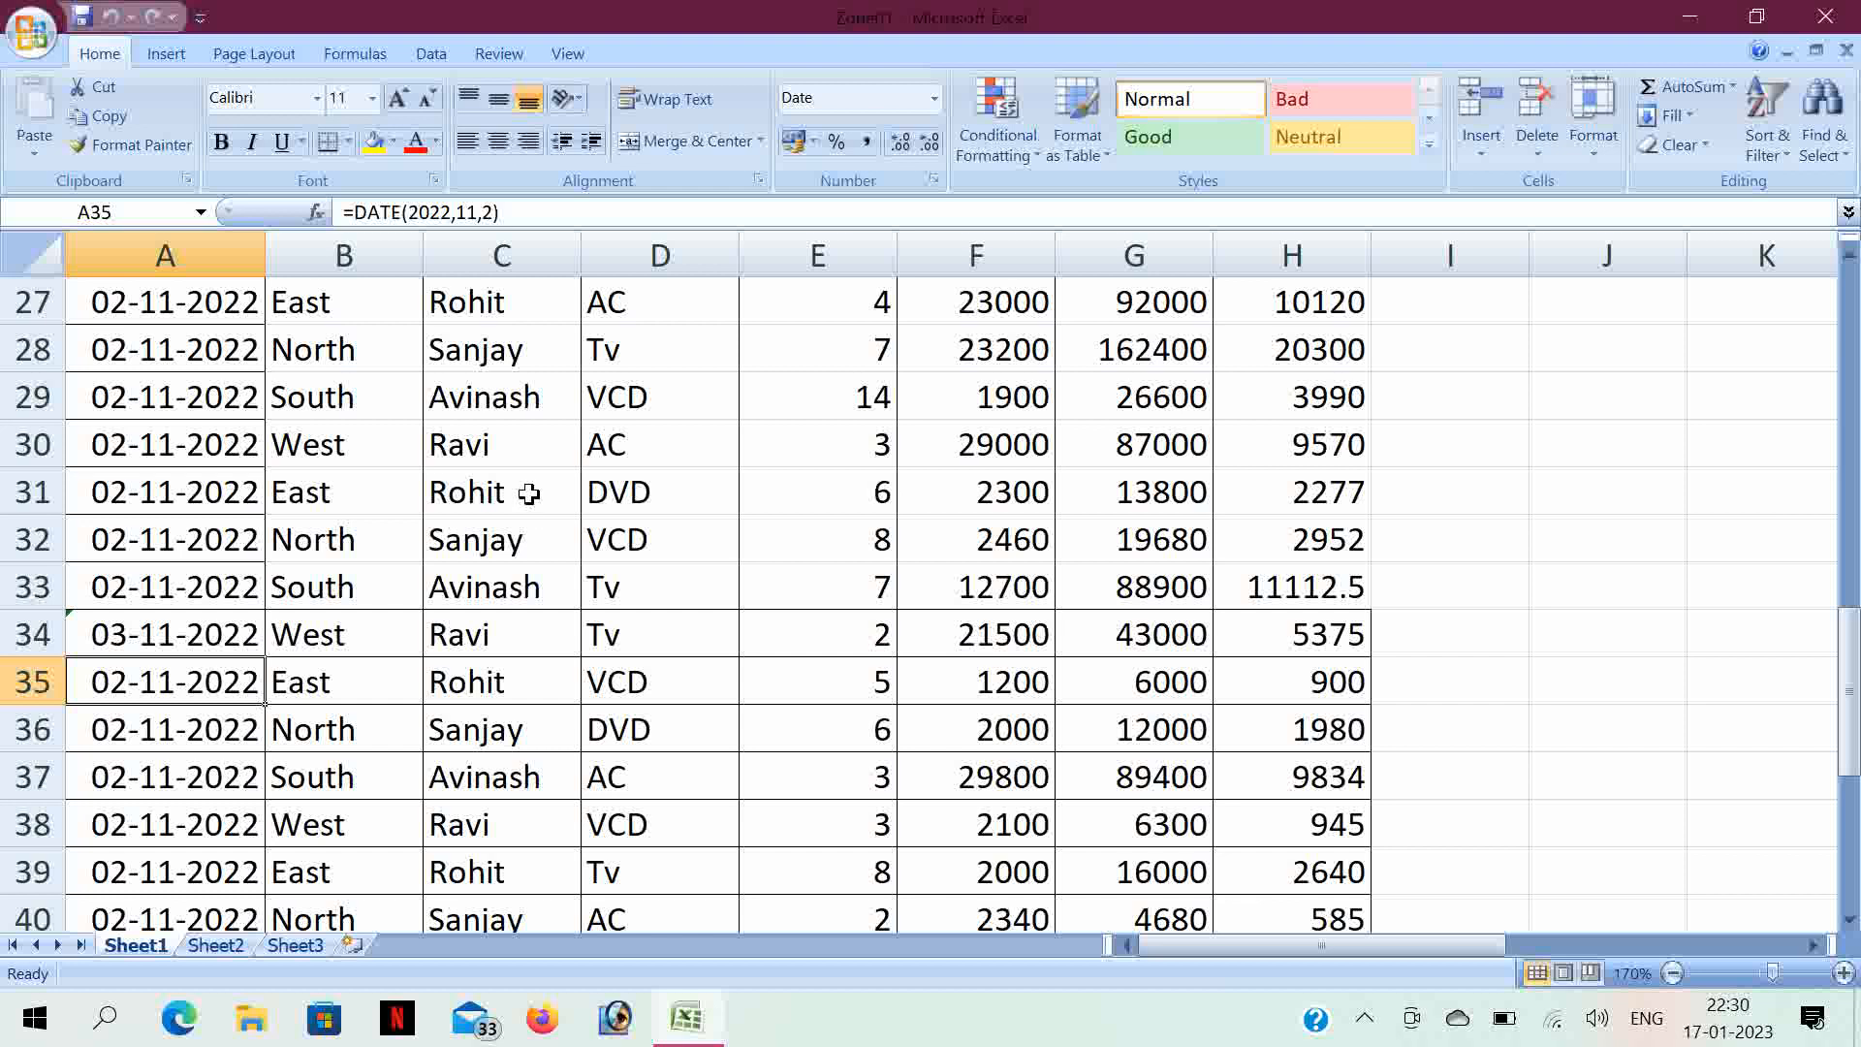
left_click(1672, 973)
left_click(1672, 974)
left_click(1672, 973)
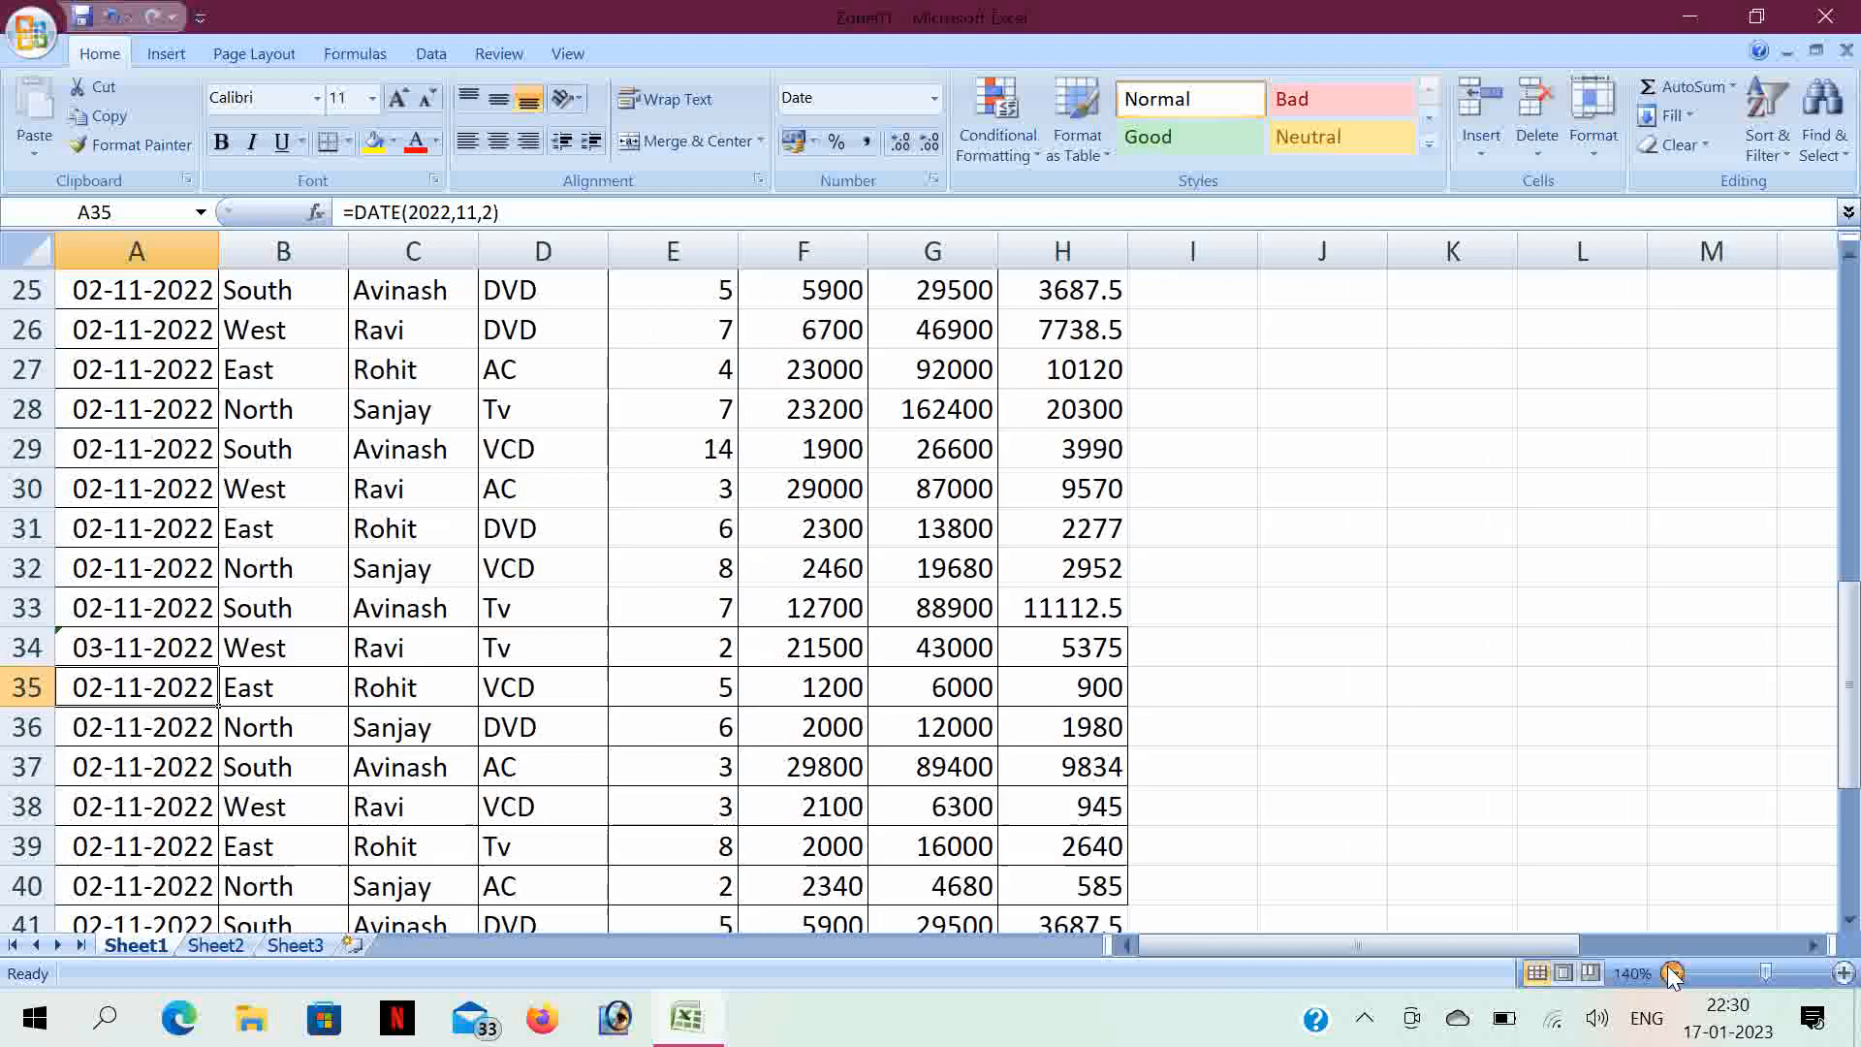
left_click(1672, 974)
left_click(1672, 974)
left_click(1672, 973)
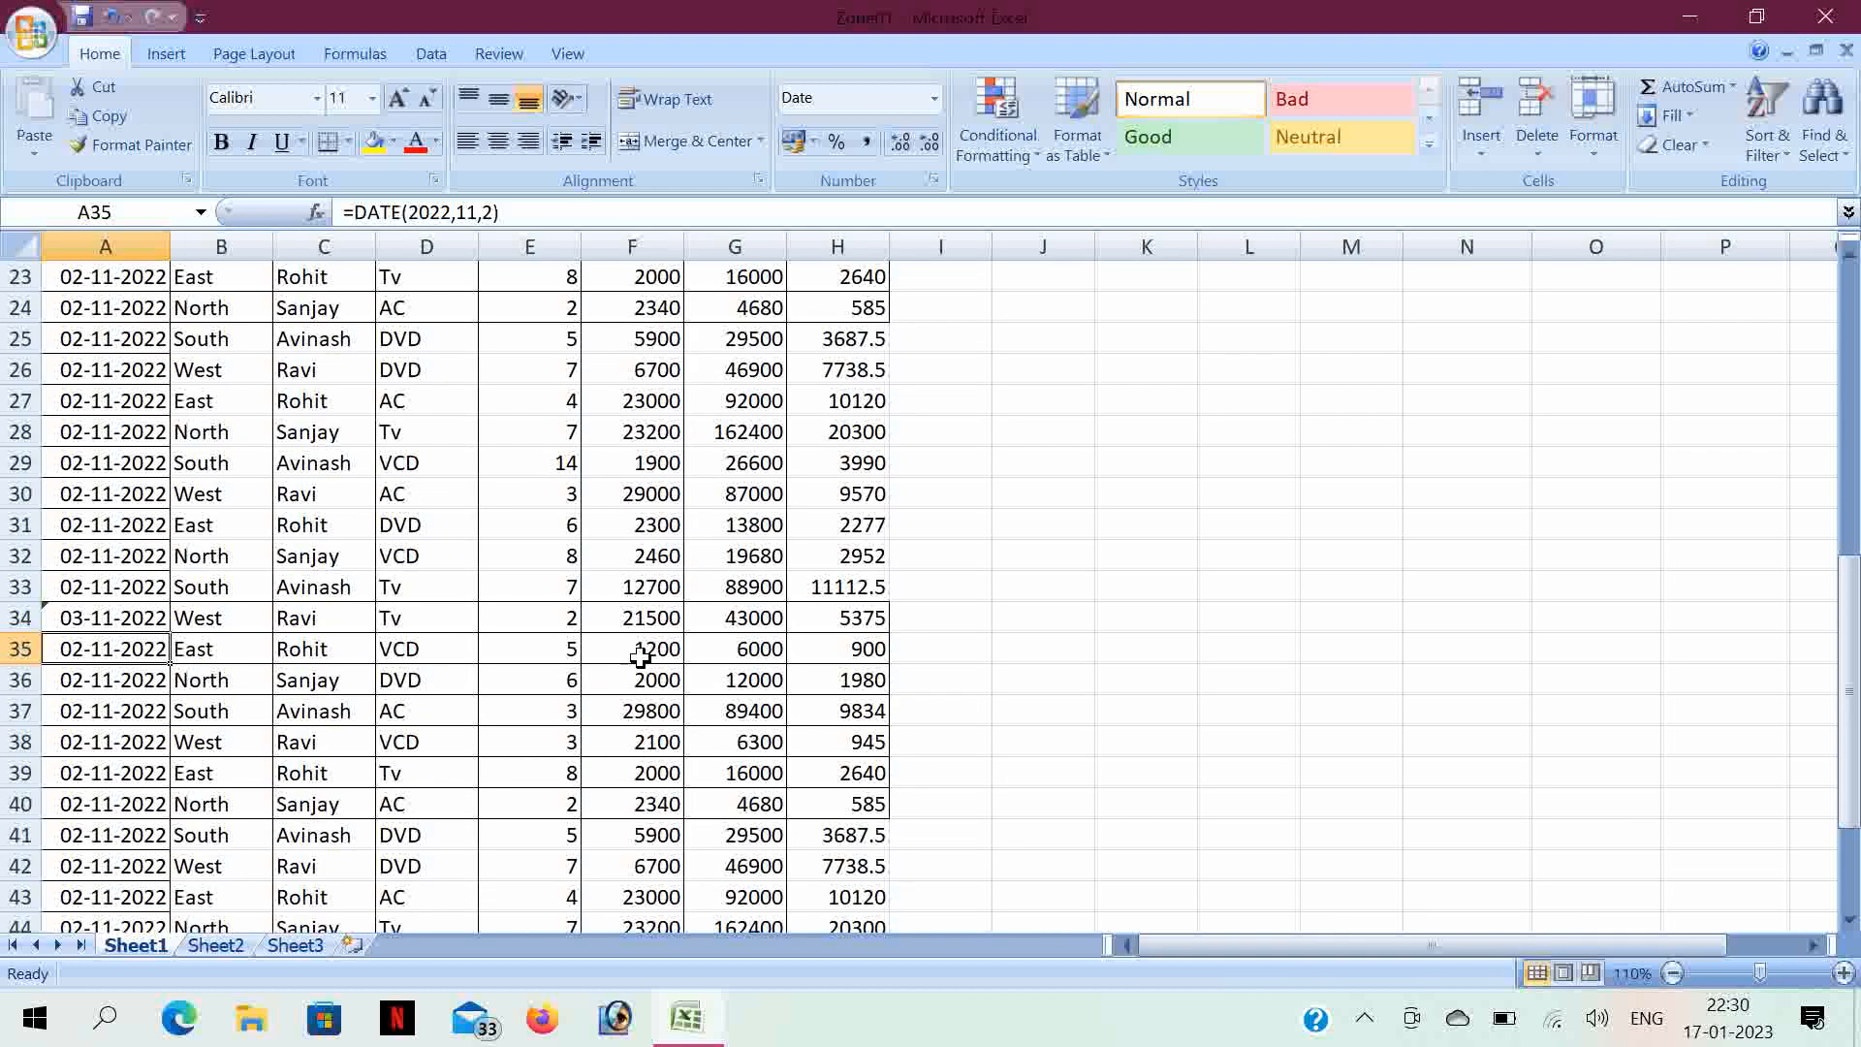
scroll(376, 447, "up", 3)
scroll(376, 448, "up", 5)
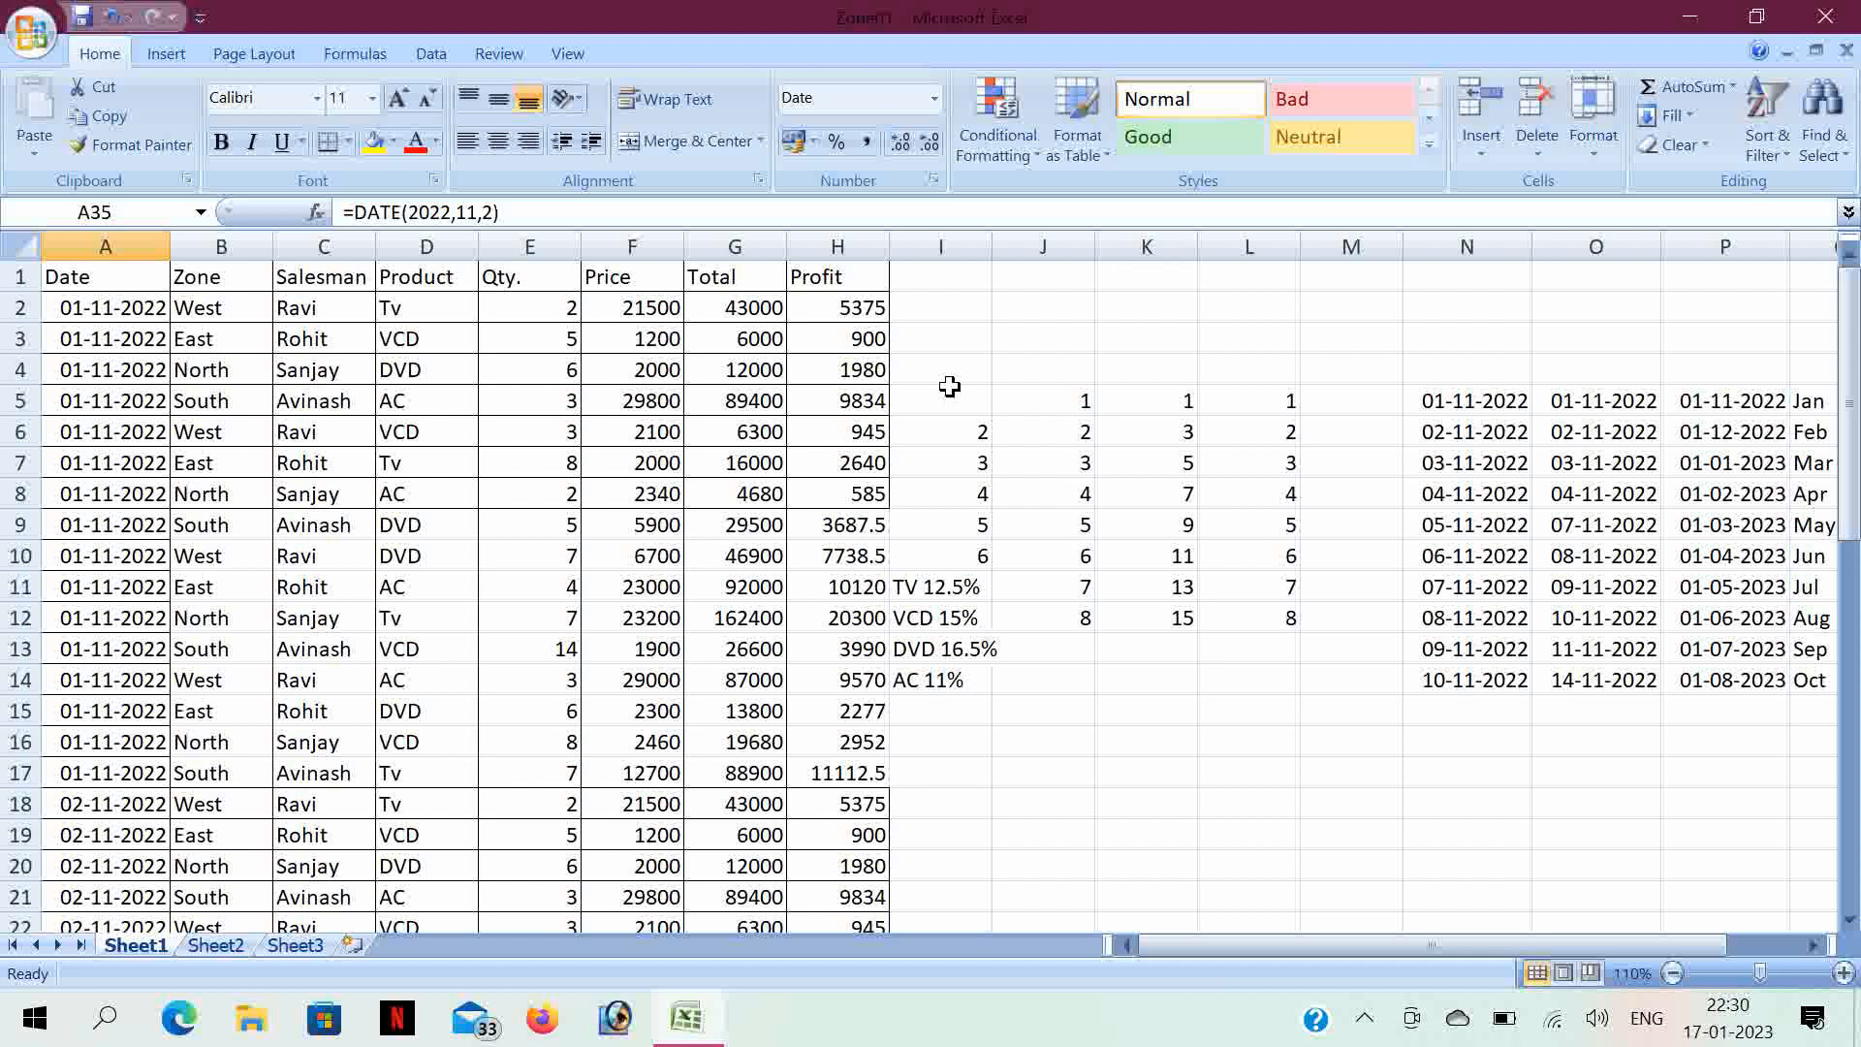
- Clear the numbers, dates and month names from cells J5:S14 beside the sales table
left_click_drag(1018, 395, 1676, 678)
key("Delete")
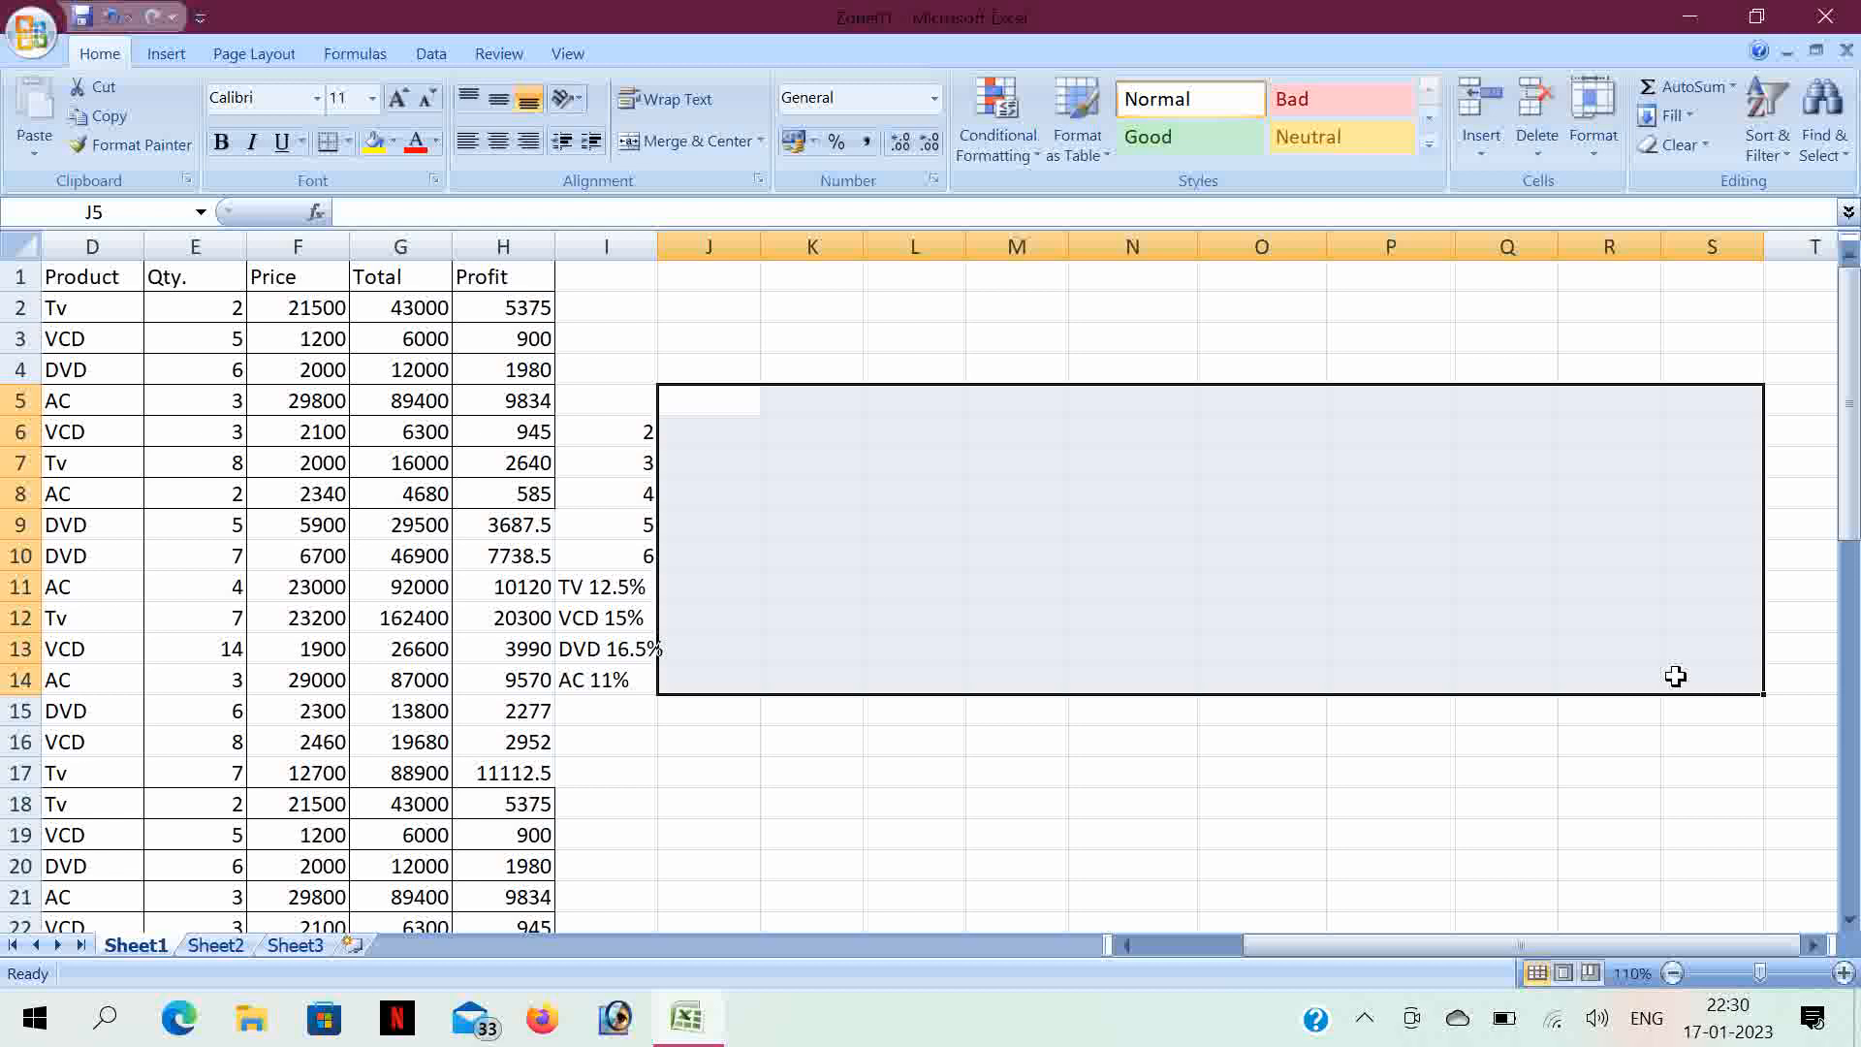
left_click(860, 580)
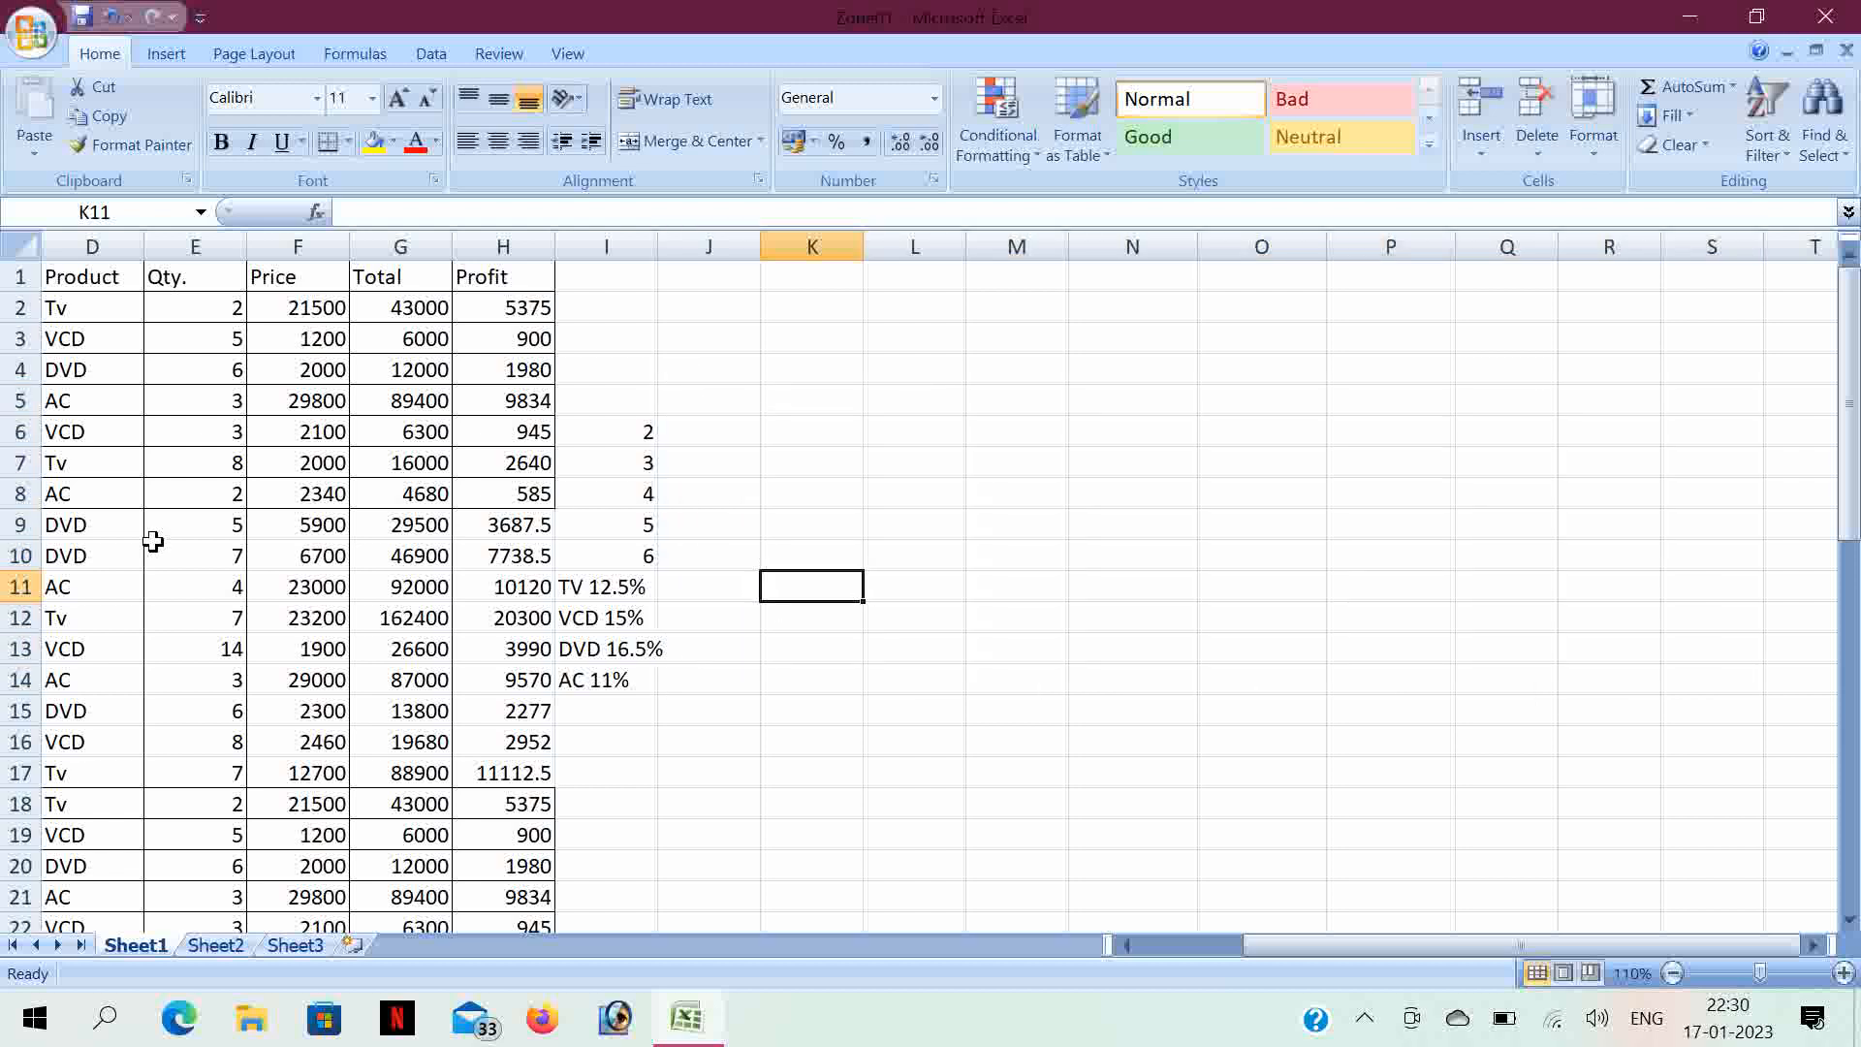
scroll(1177, 945, "left", 3)
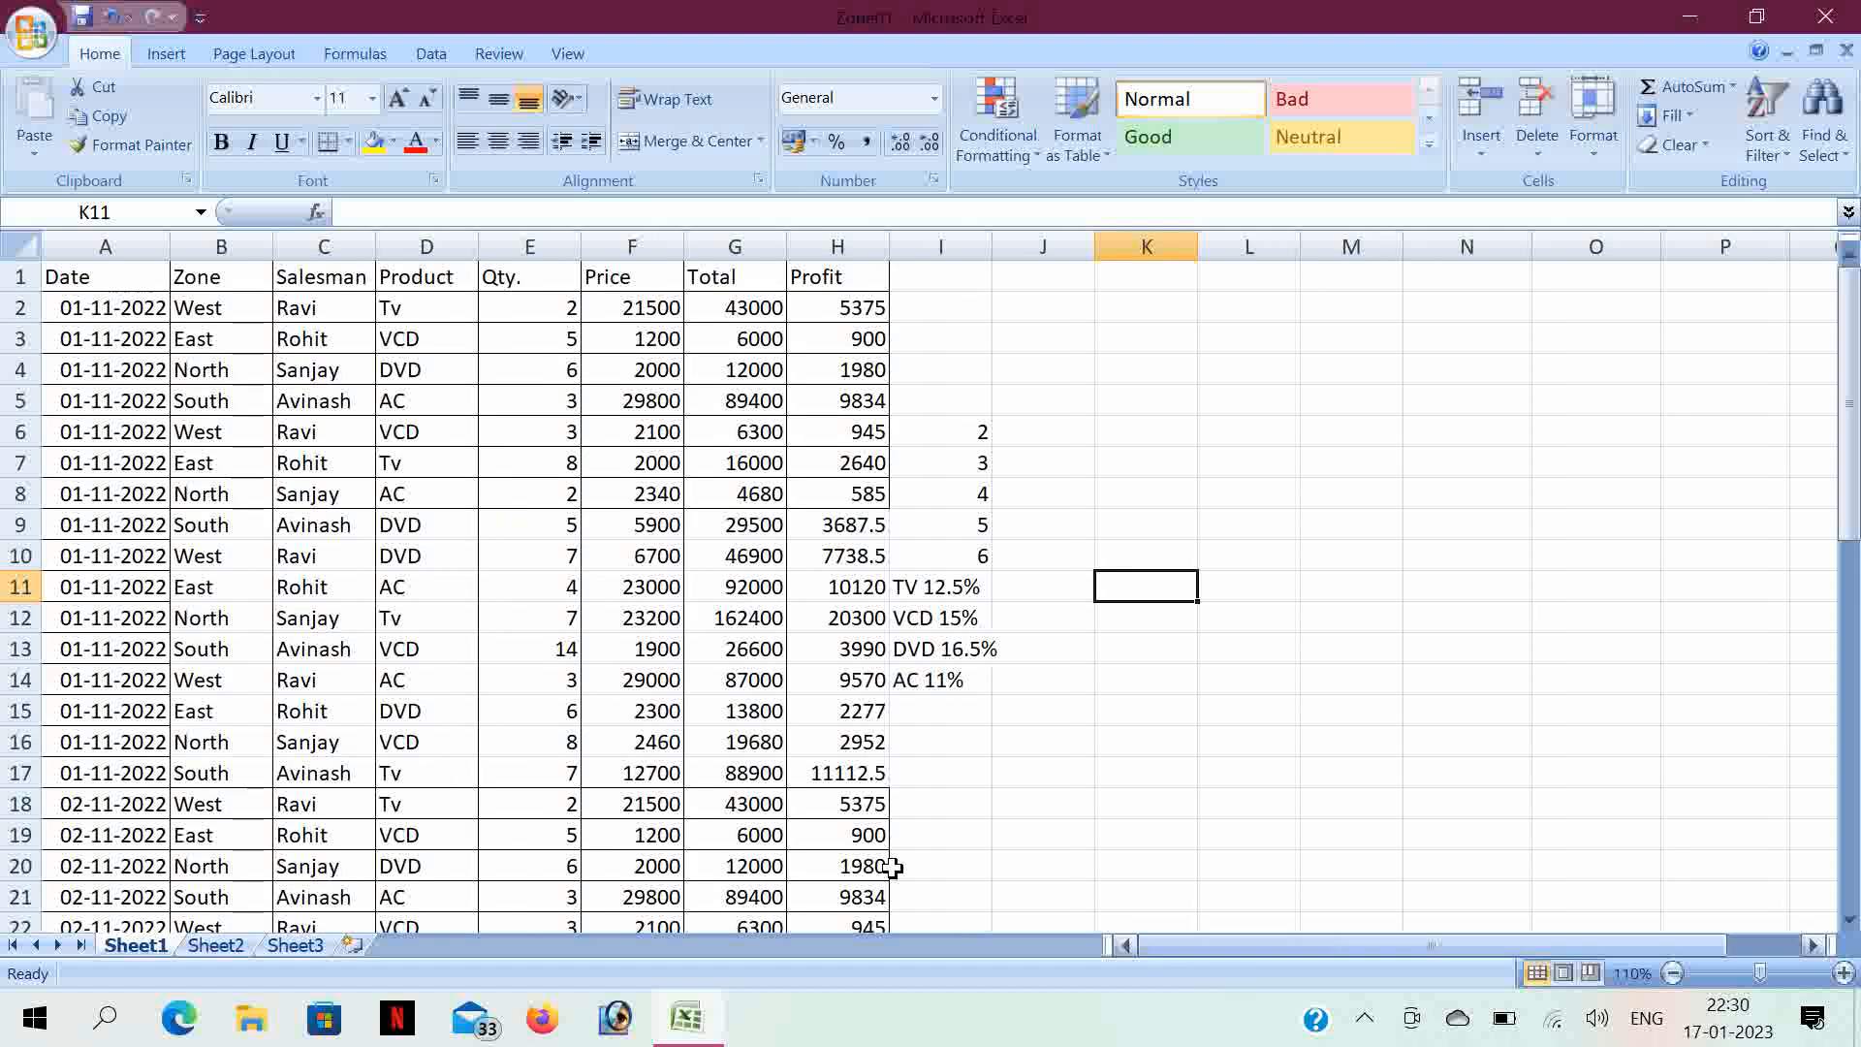
- Copy the zone, salesman and product entries in B2:D5 to the empty area starting at K12
left_click(212, 312)
left_click_drag(224, 330, 440, 396)
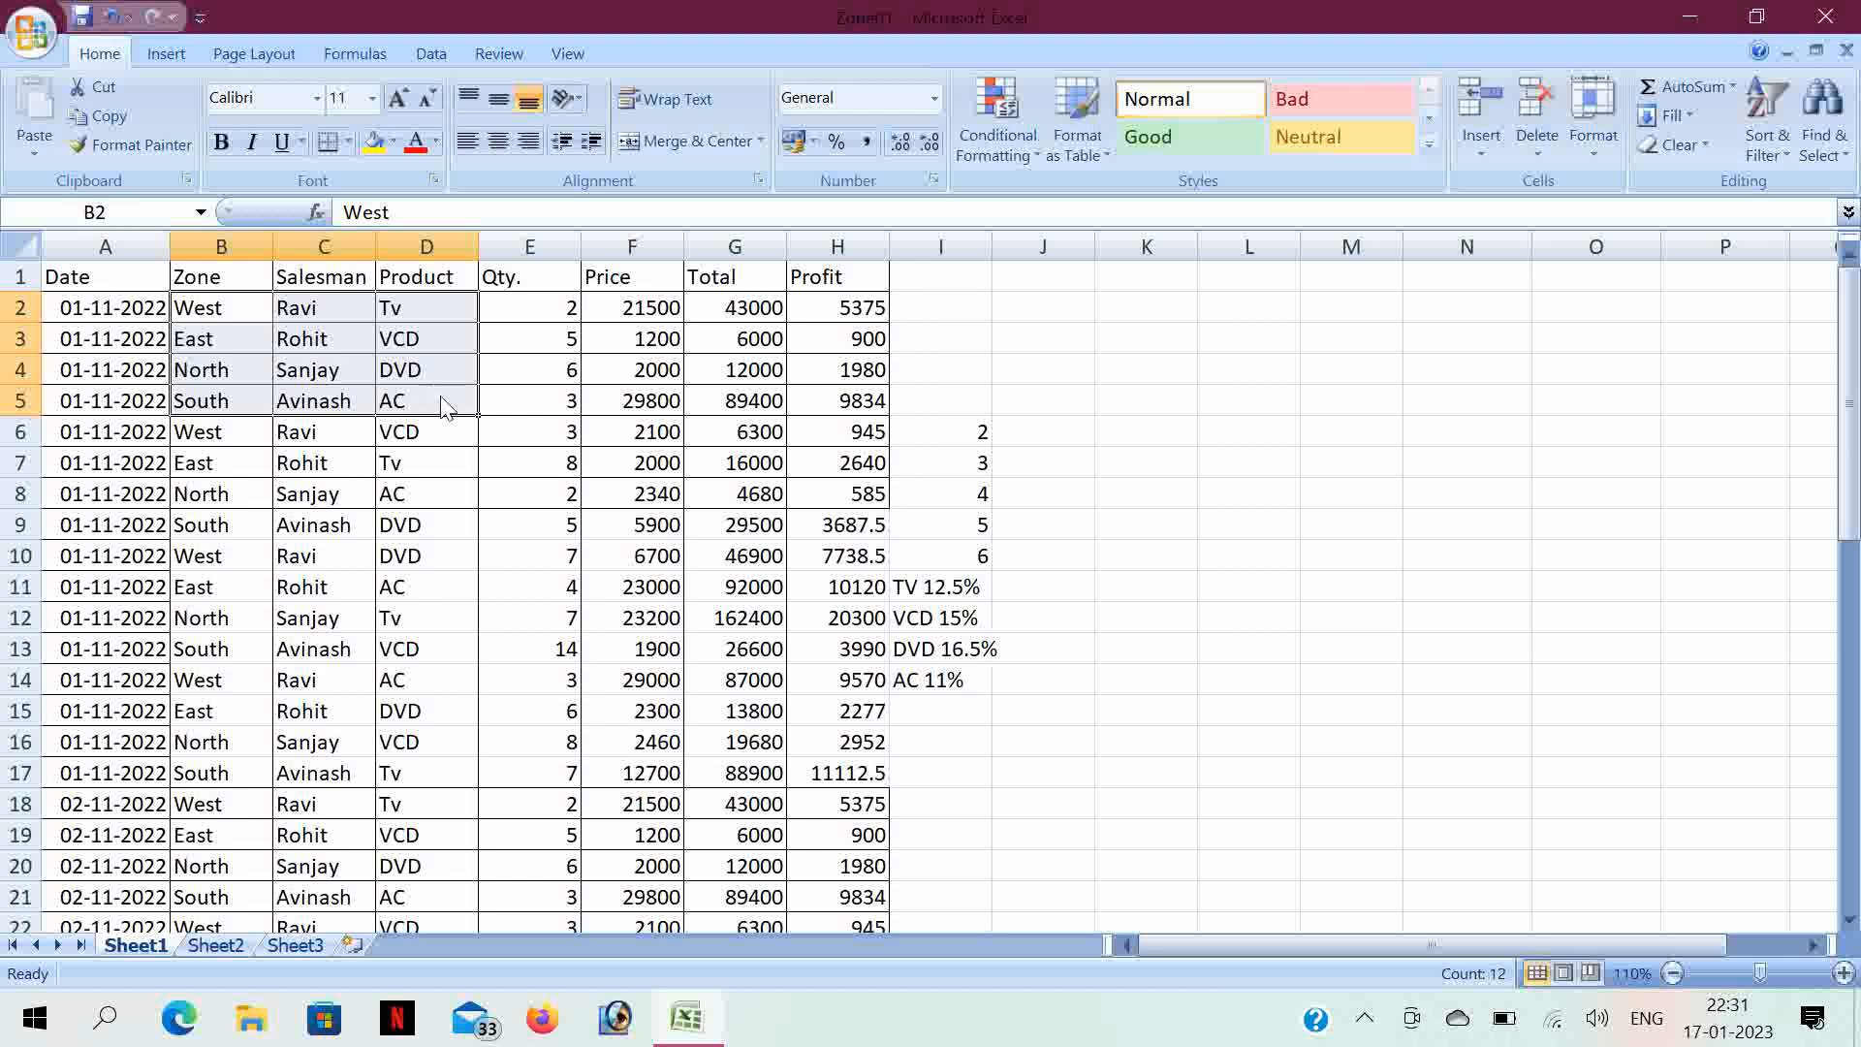
key("ctrl+c")
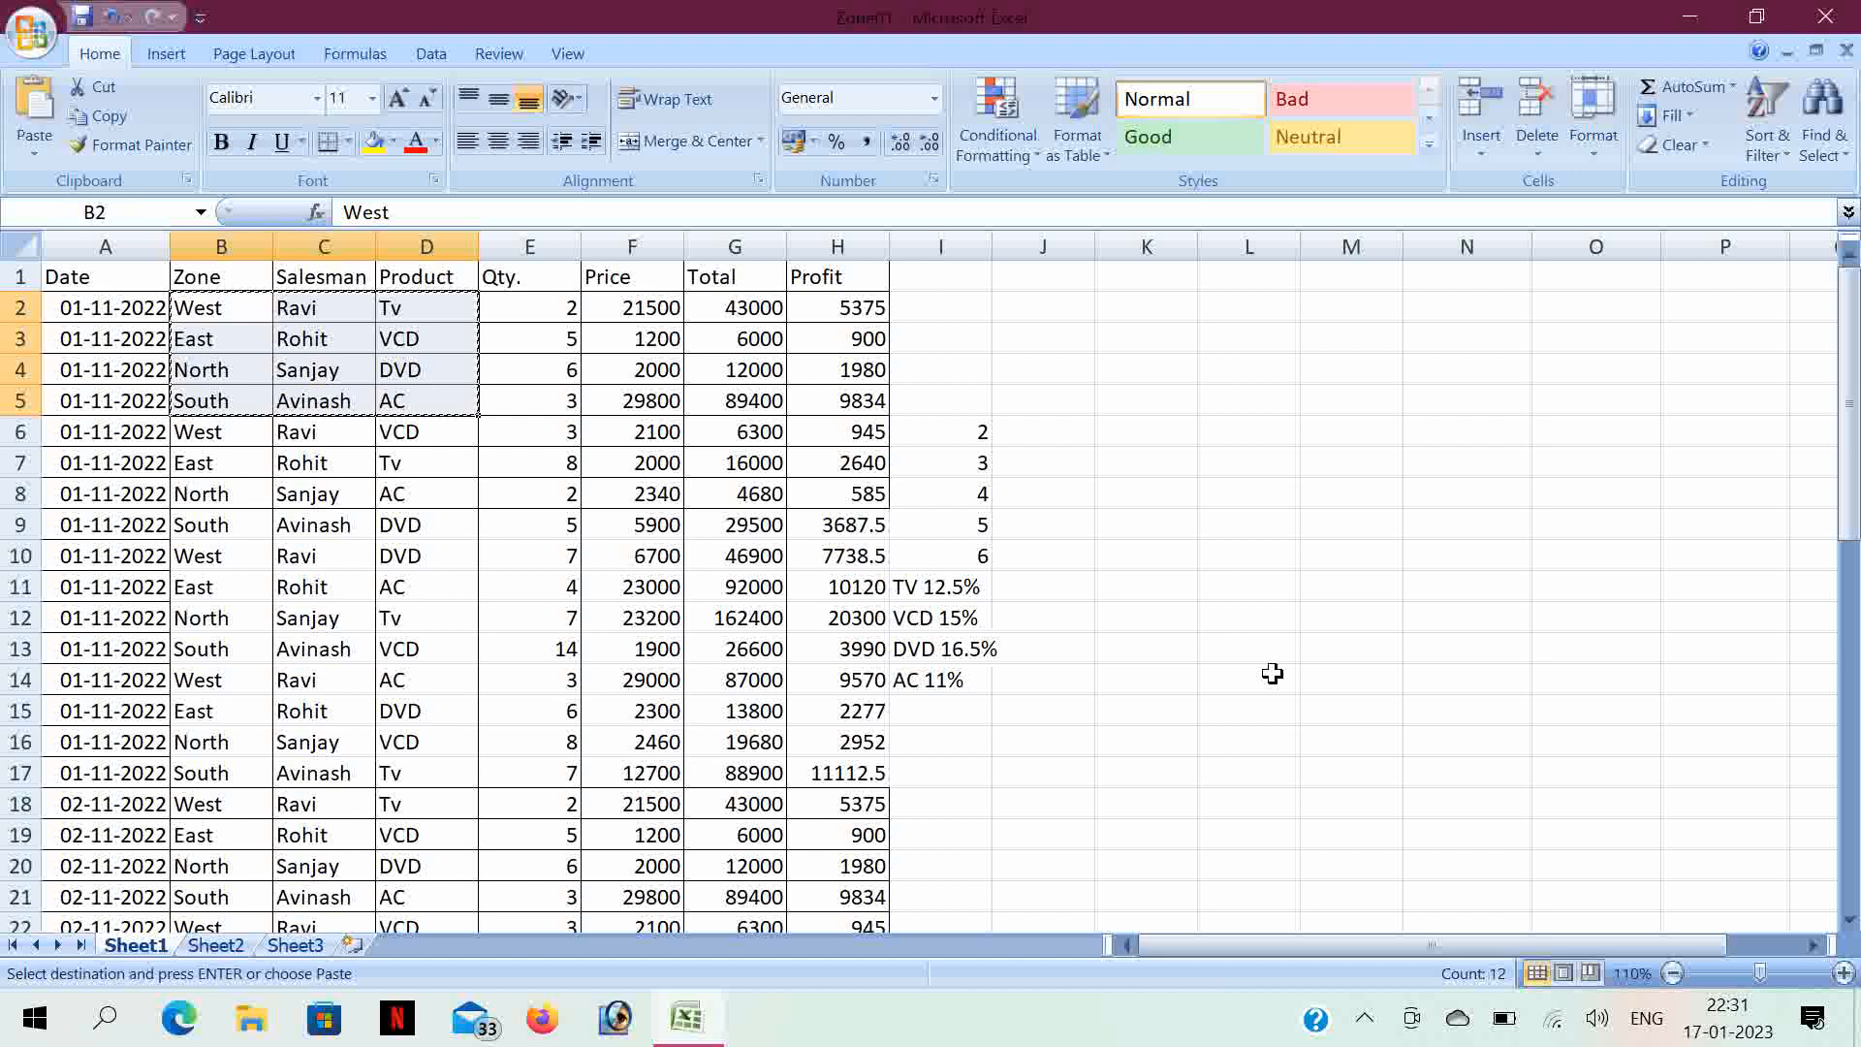
left_click(1143, 610)
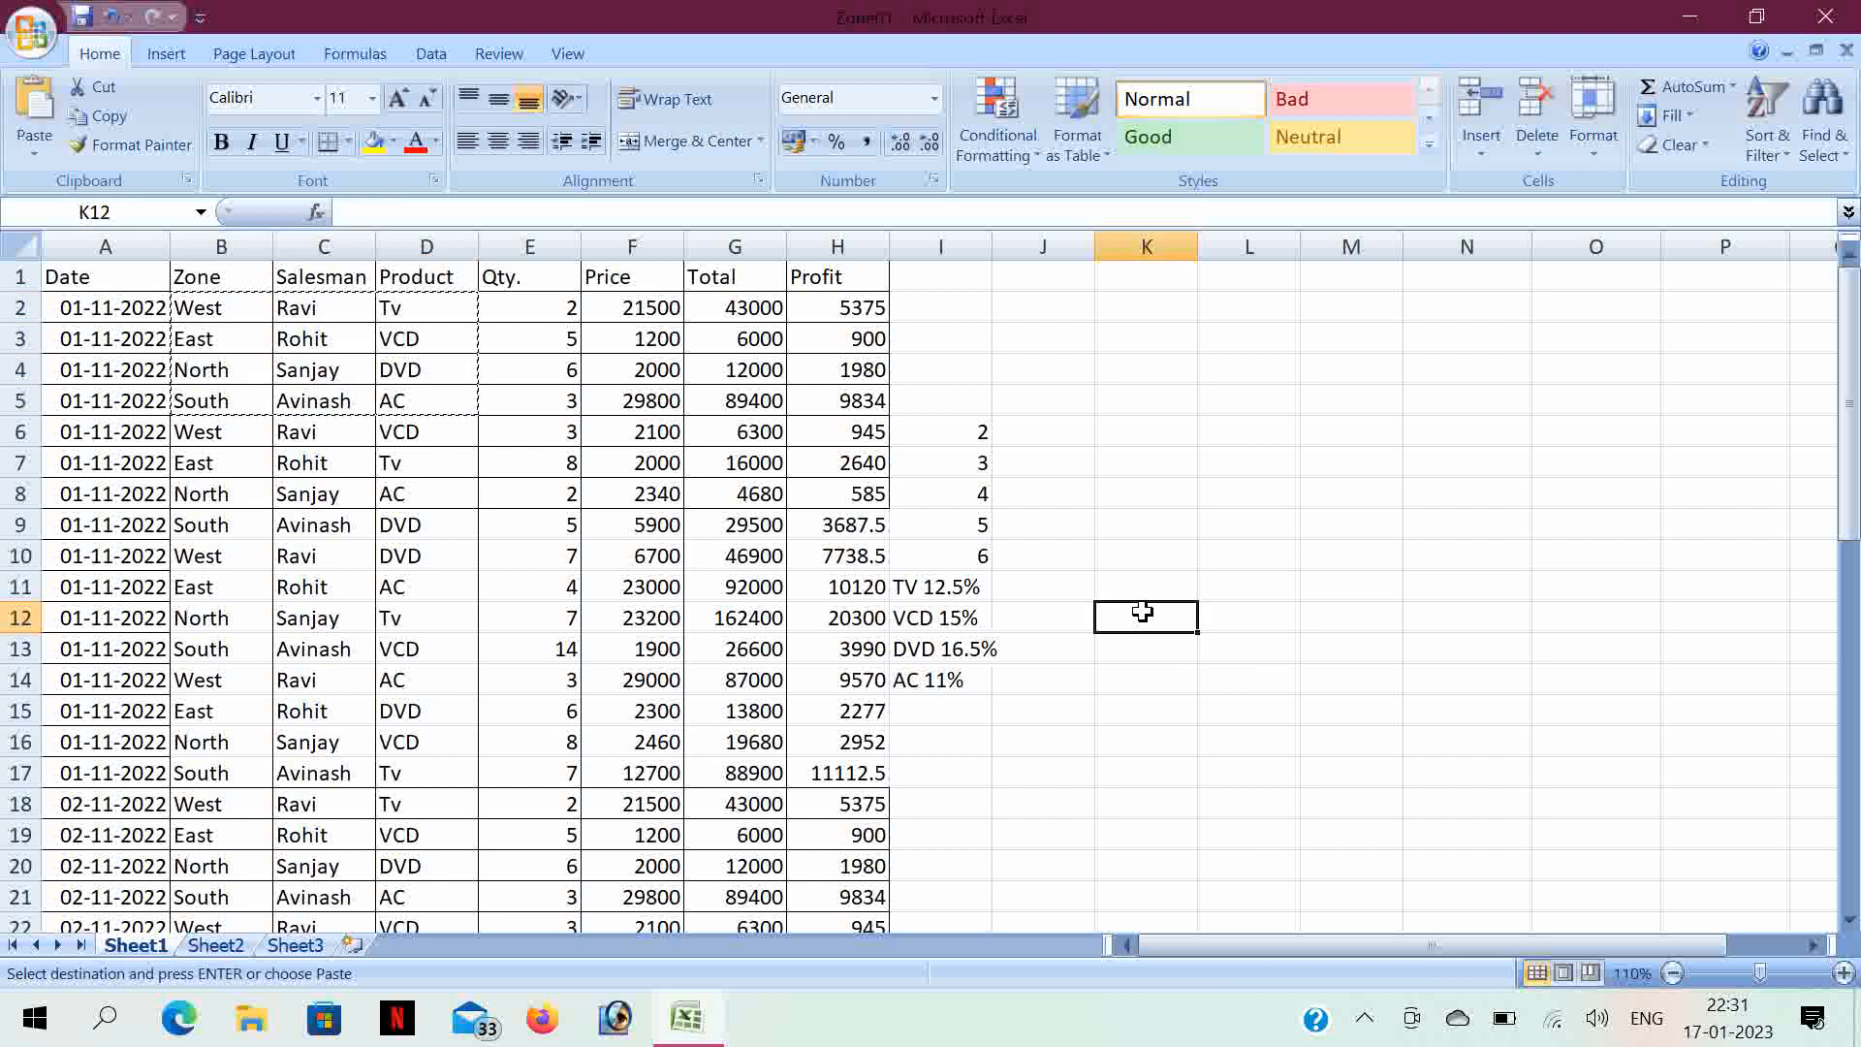
key("ctrl+v")
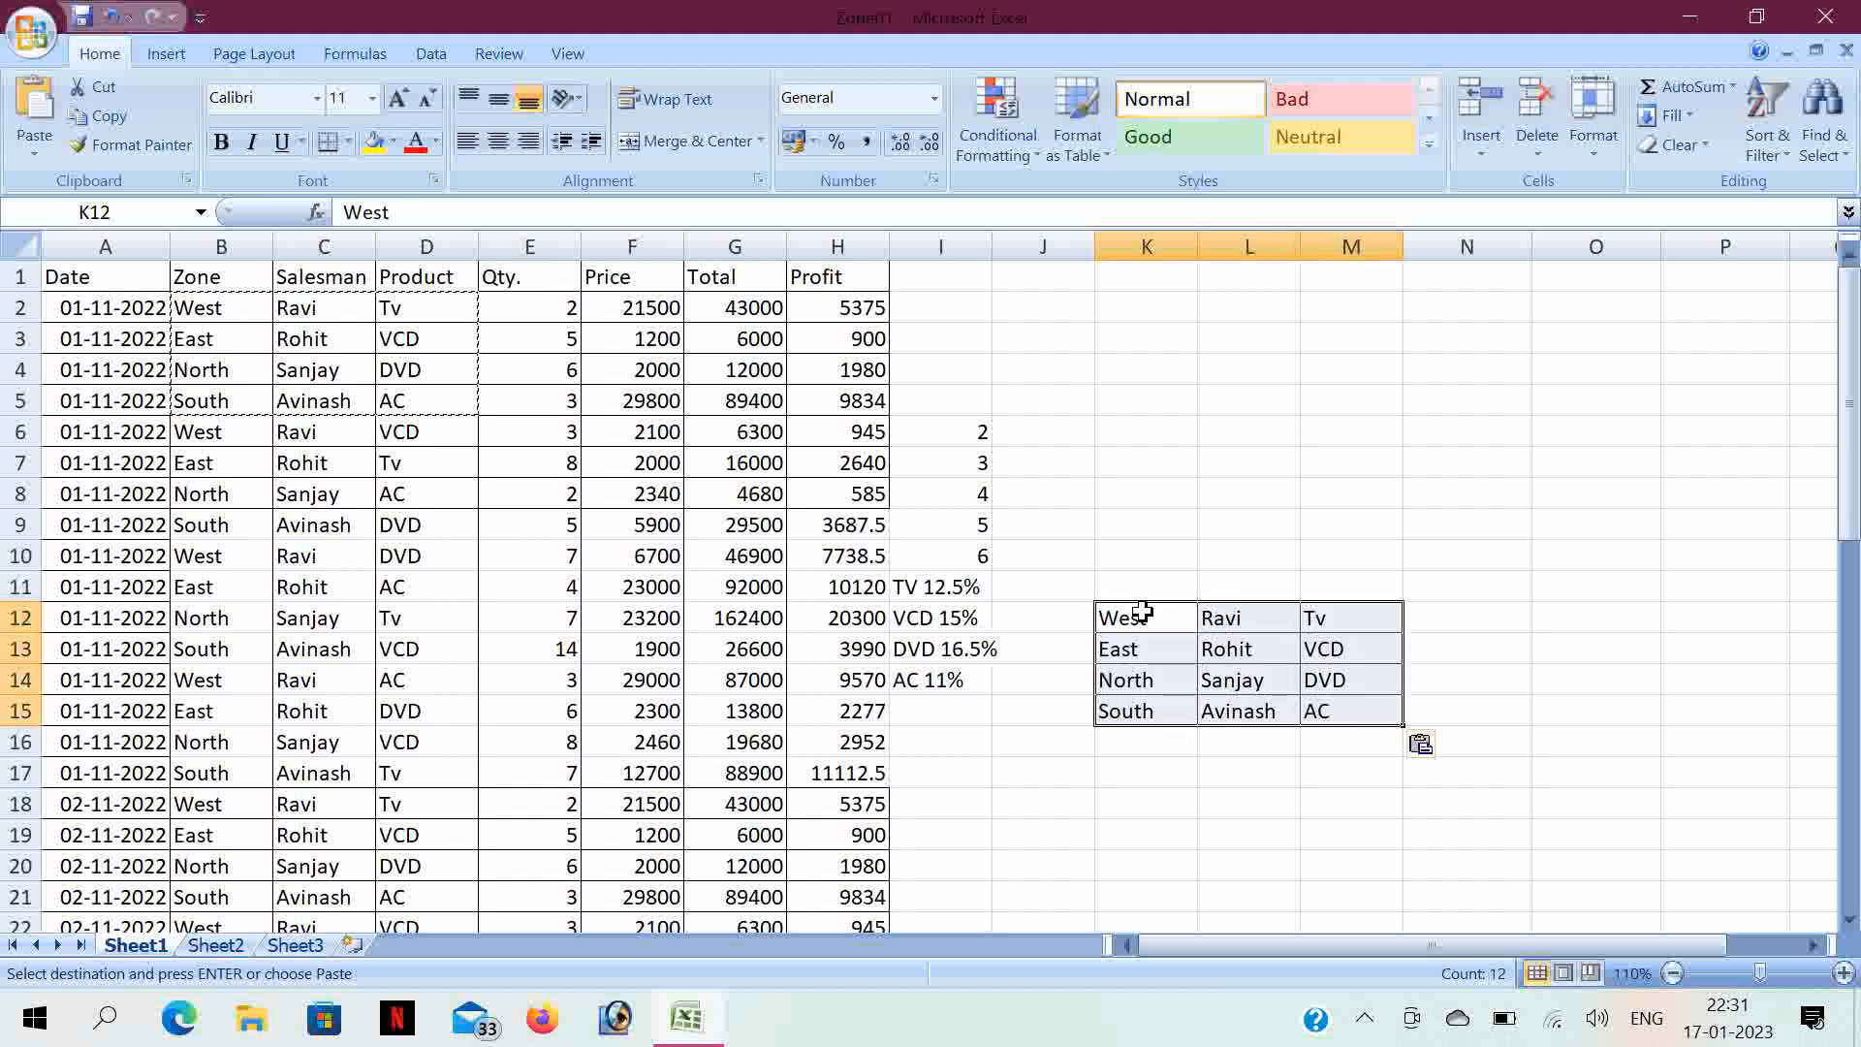
left_click(1381, 612)
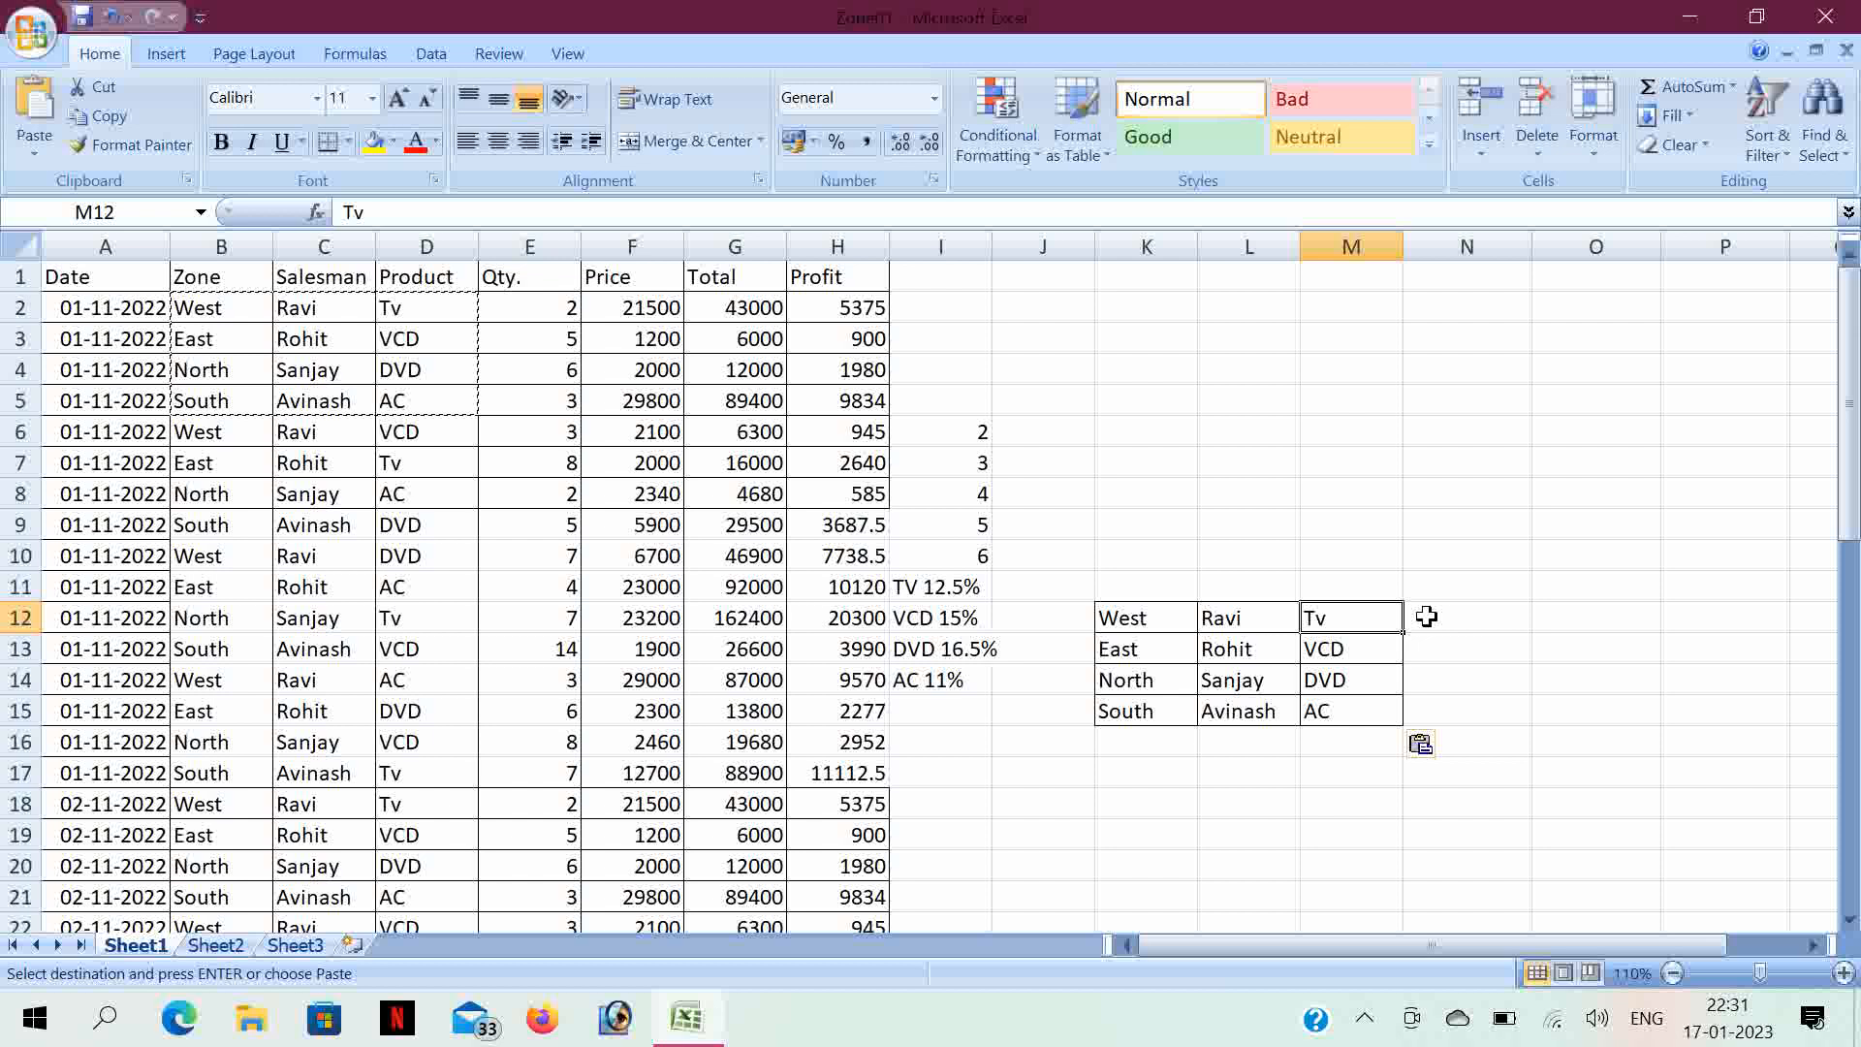
- Enter the headings Zone, Salesman and Product in K11:M11 above the copied block
left_click(1175, 582)
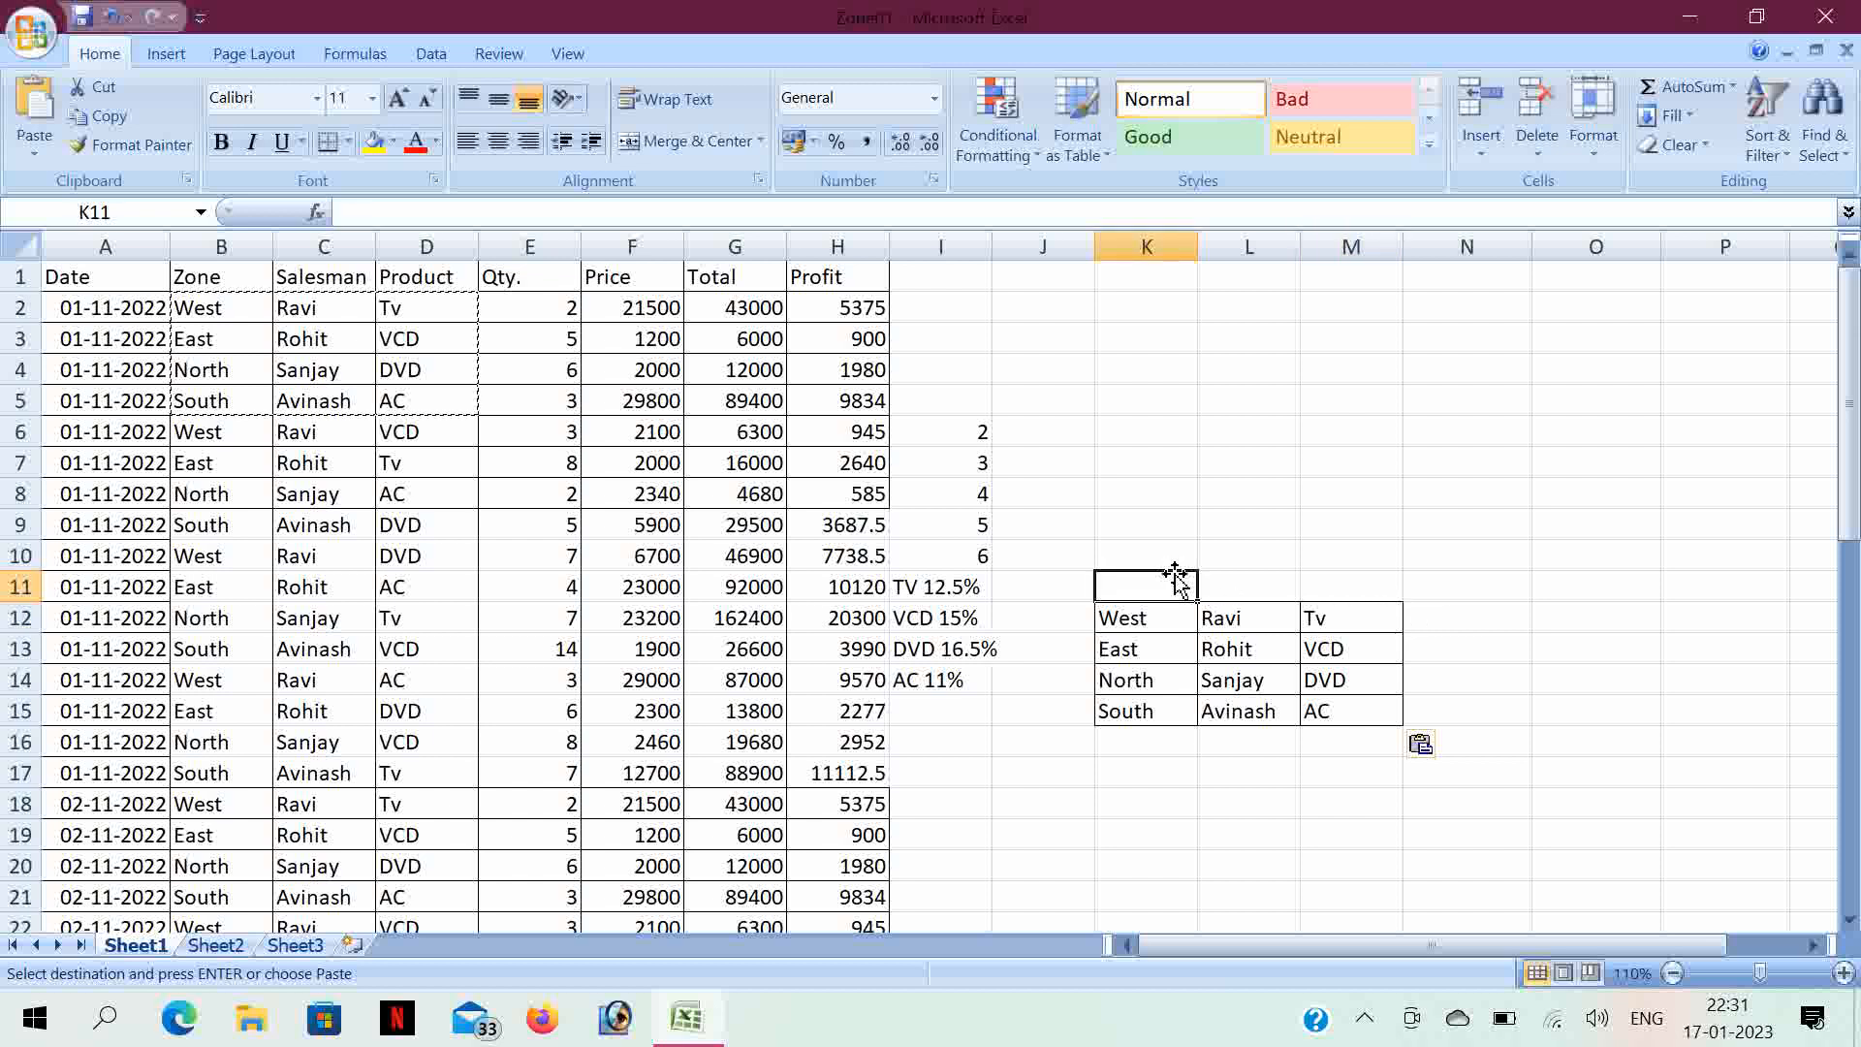
type("Zone")
key("Tab")
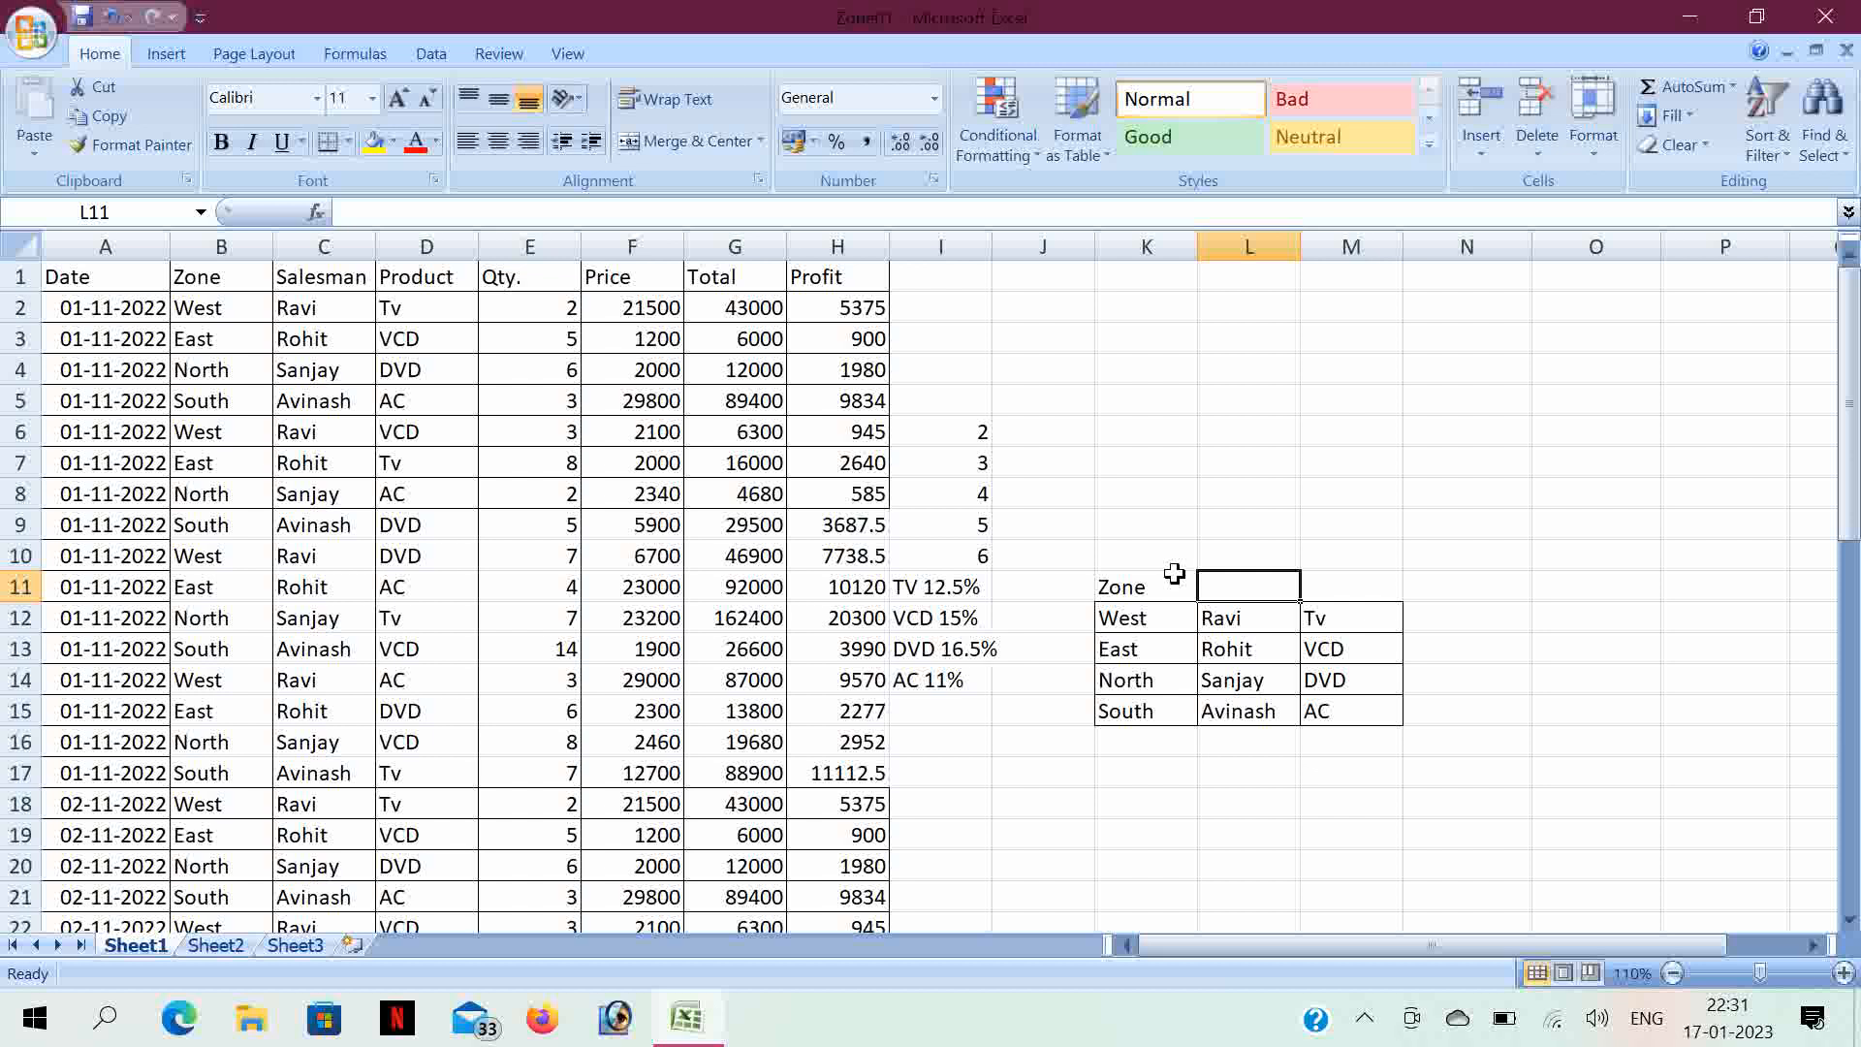
type("Sal")
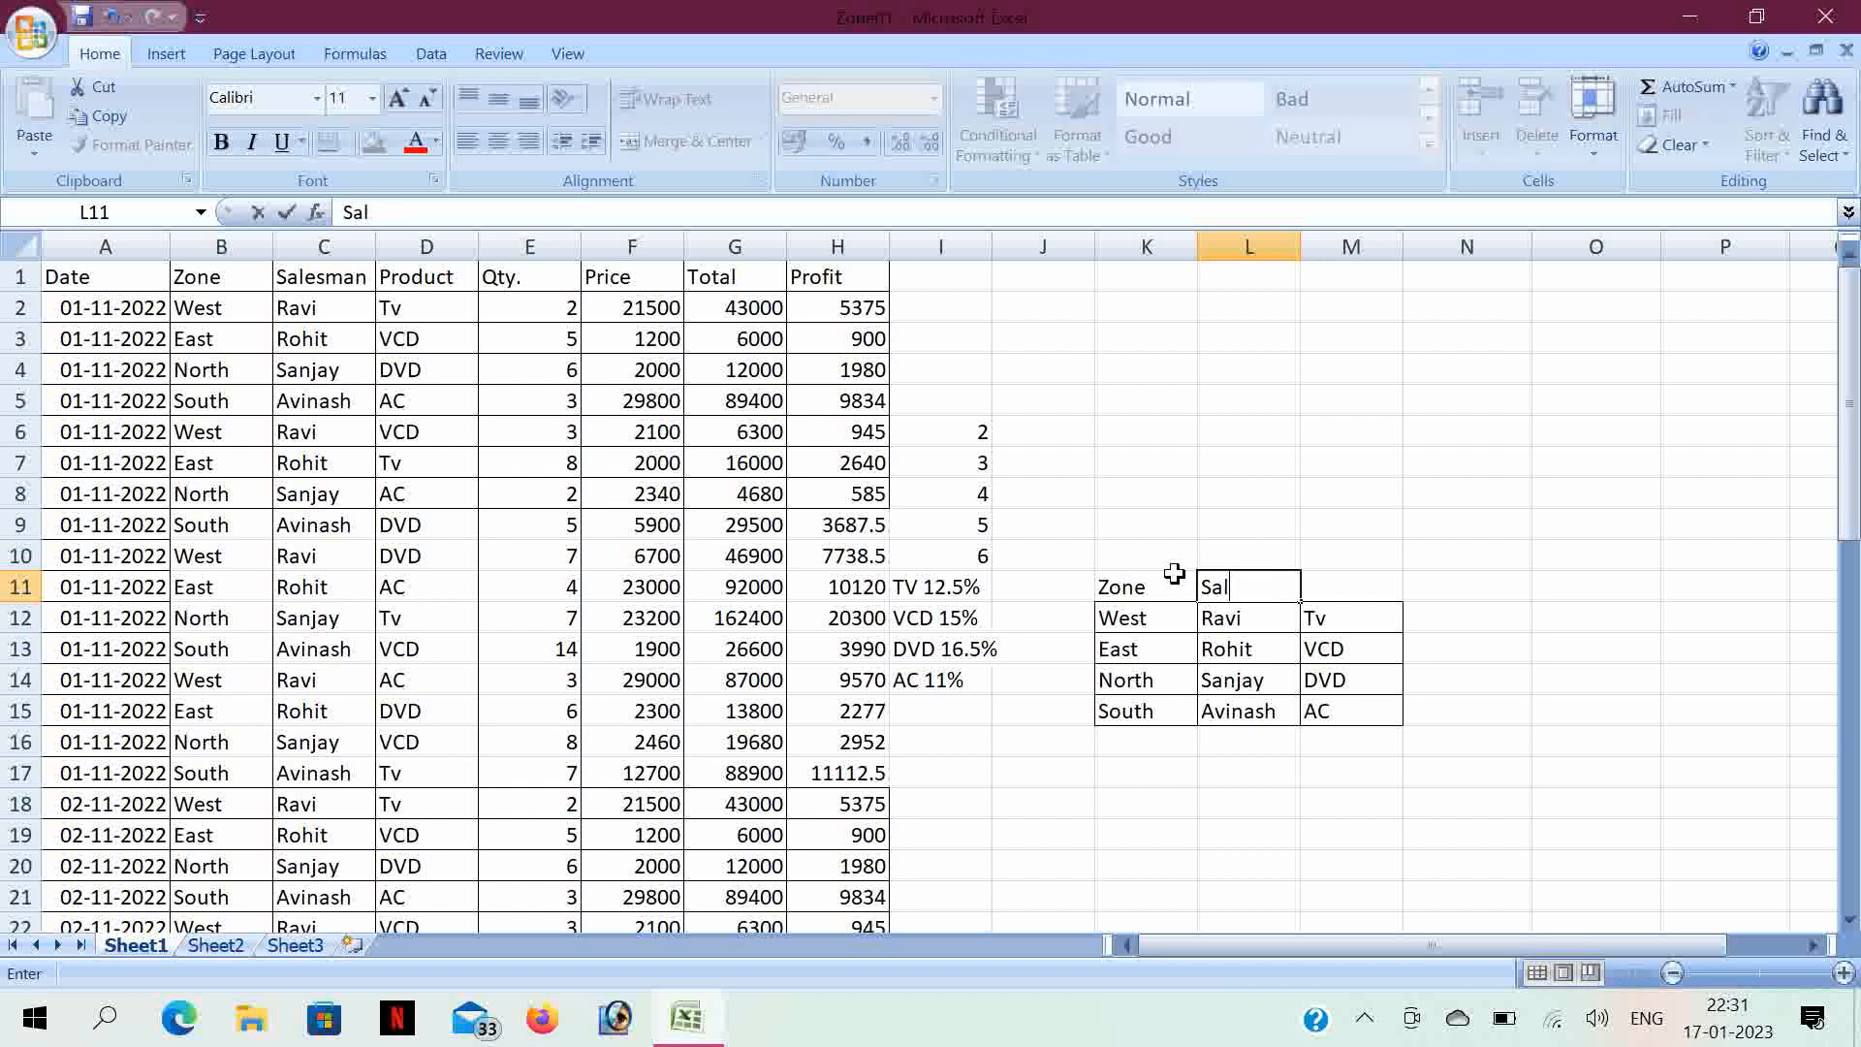
type("esman")
key("Tab")
type("P")
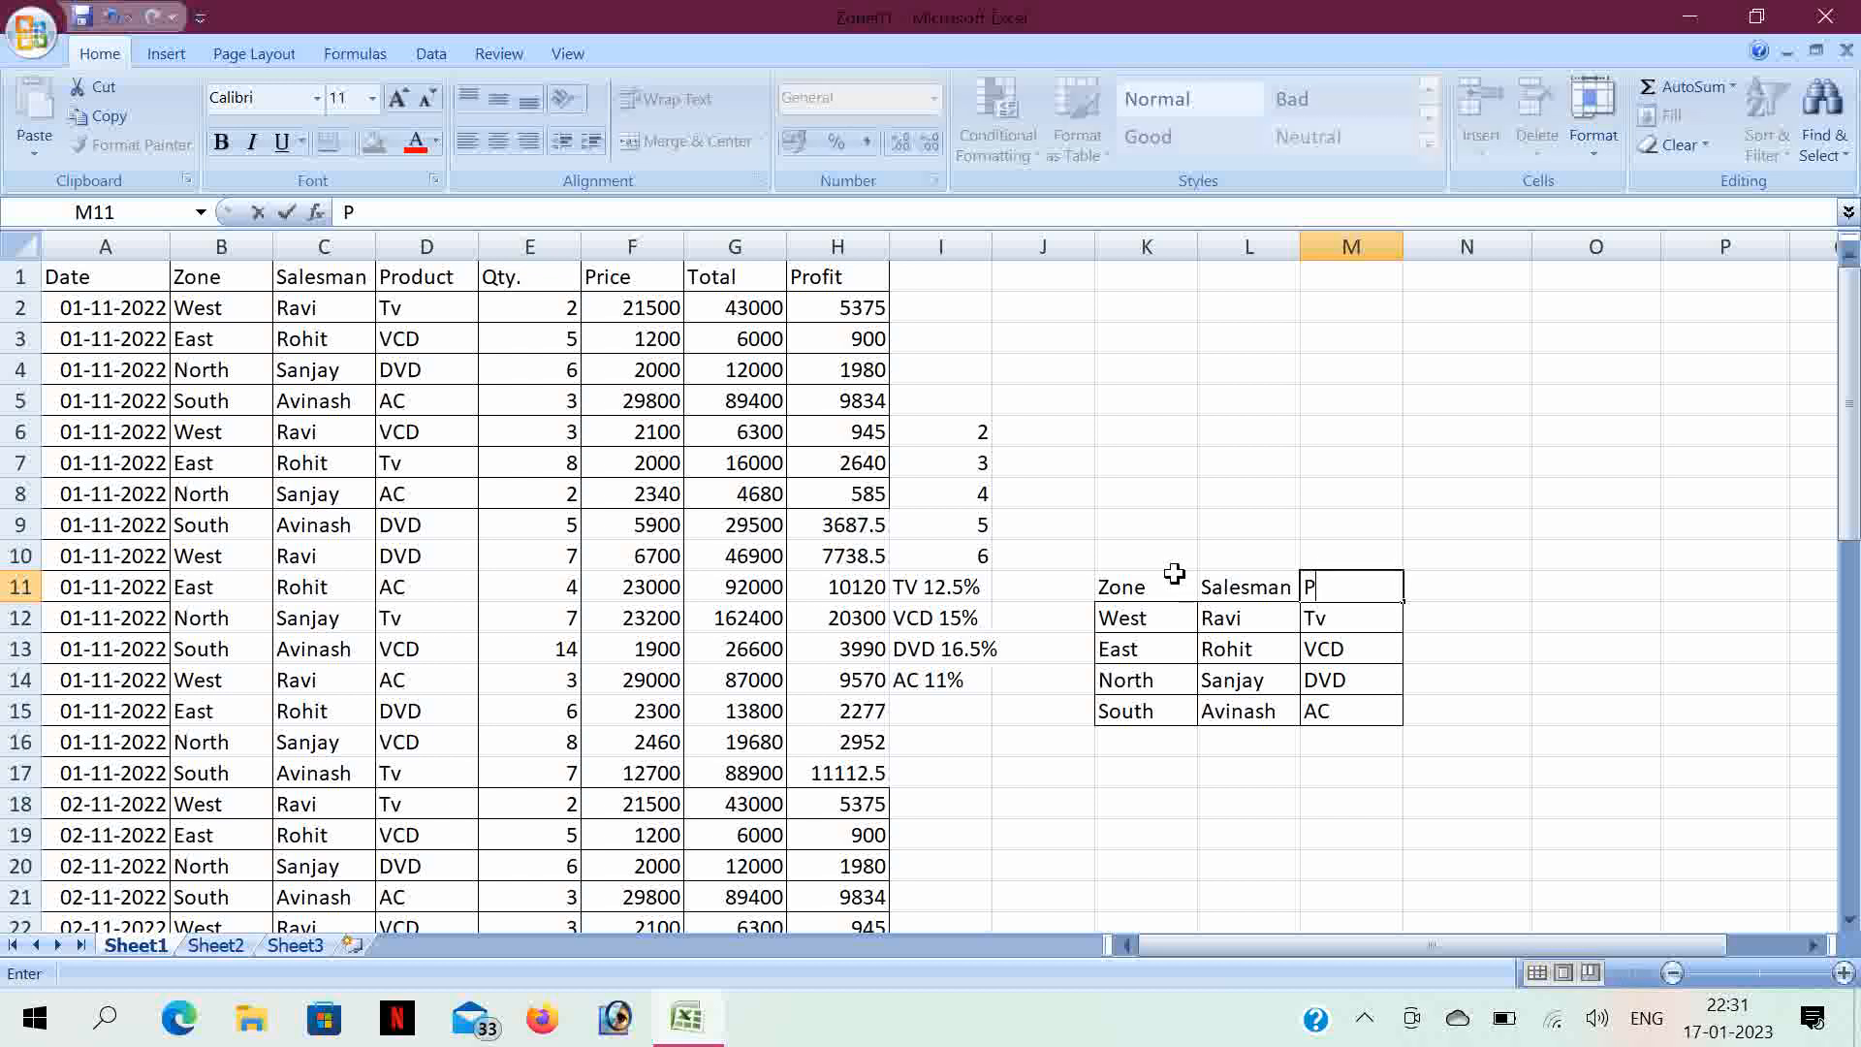
type("roduct")
- Move the VCD entry from M13 to N12, beside Tv
left_click(1338, 620)
left_click(1349, 656)
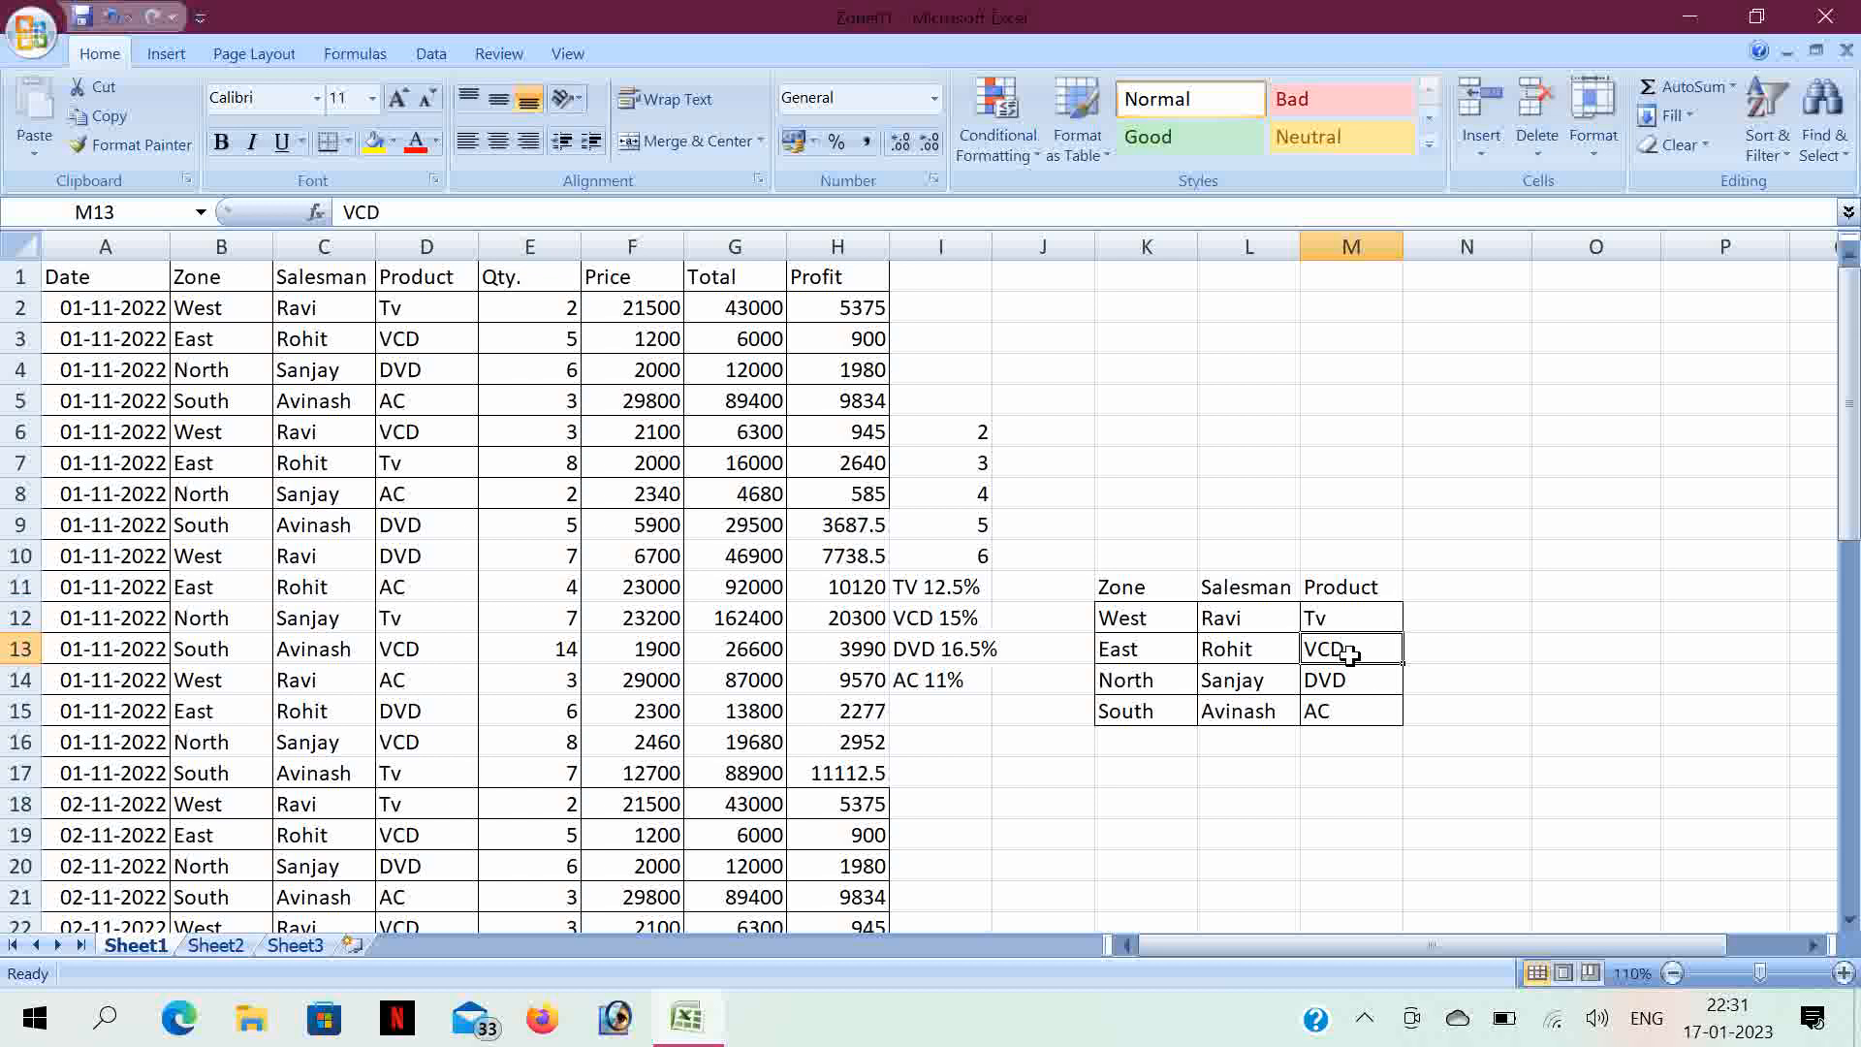
key("ctrl+c")
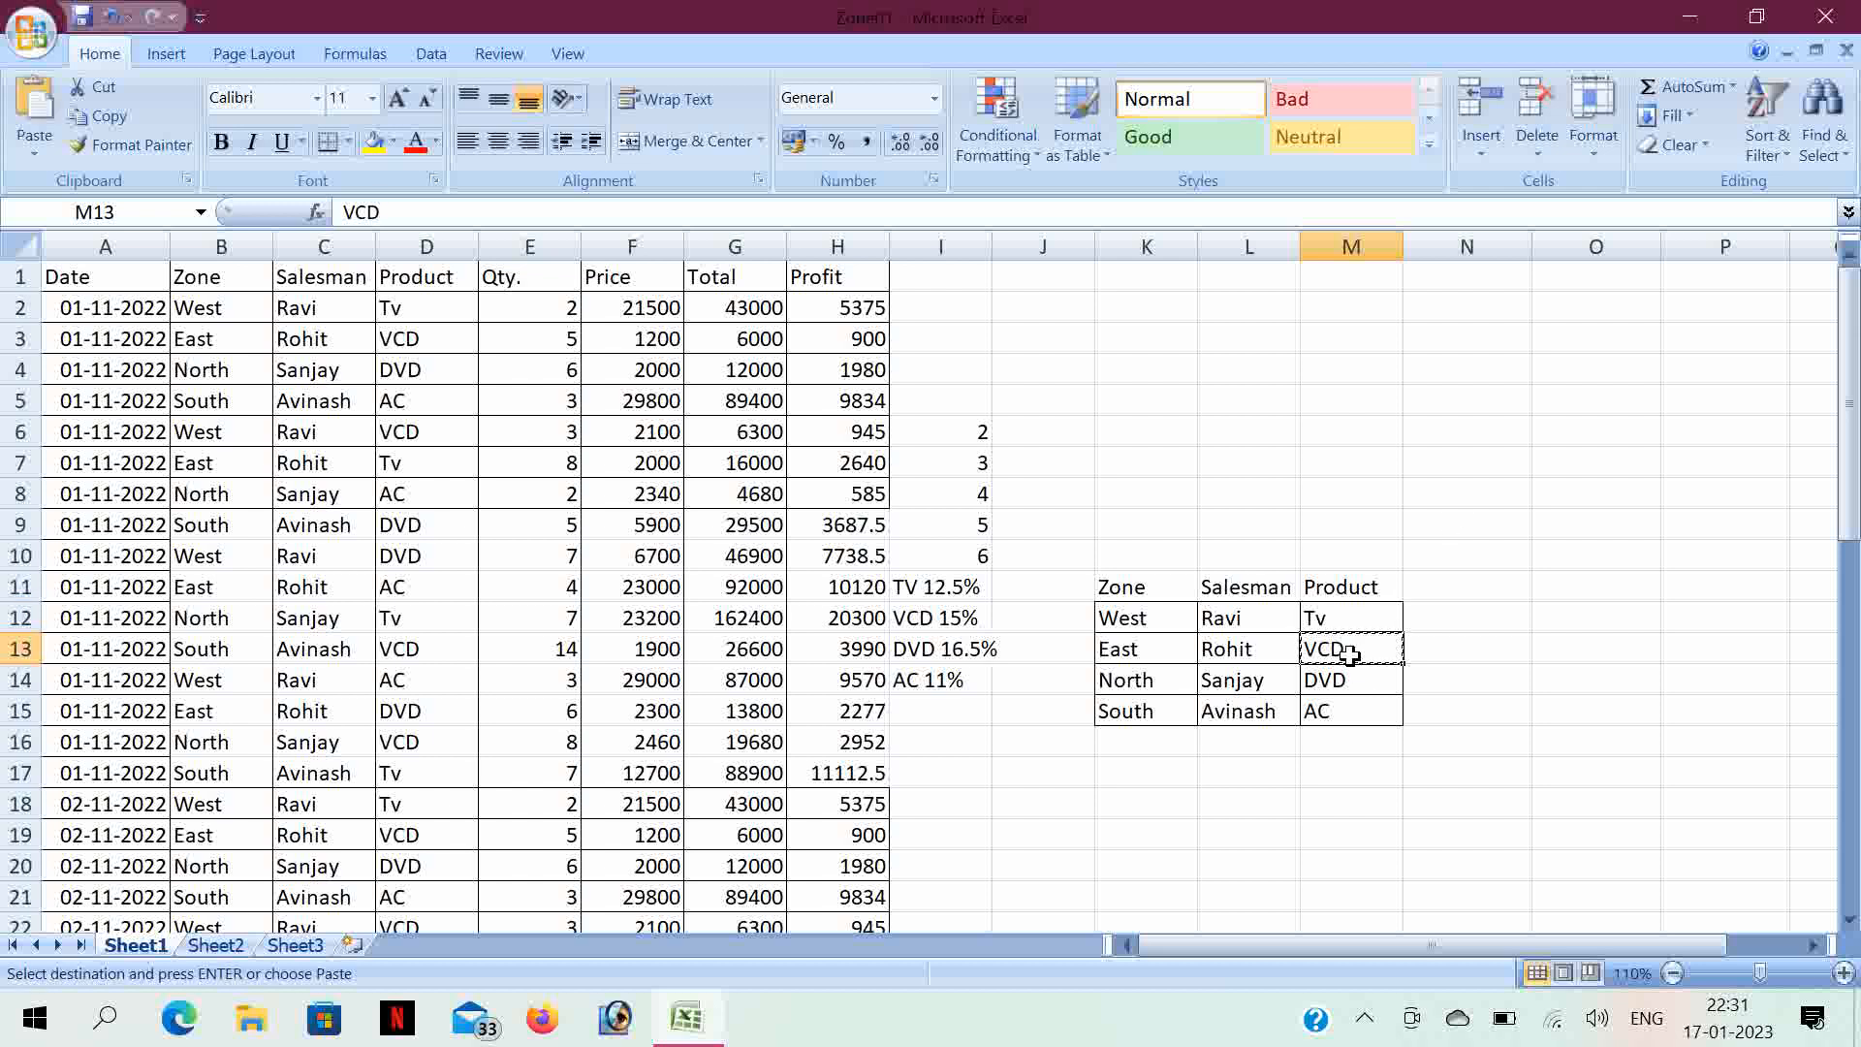
left_click(1434, 614)
key("ctrl+v")
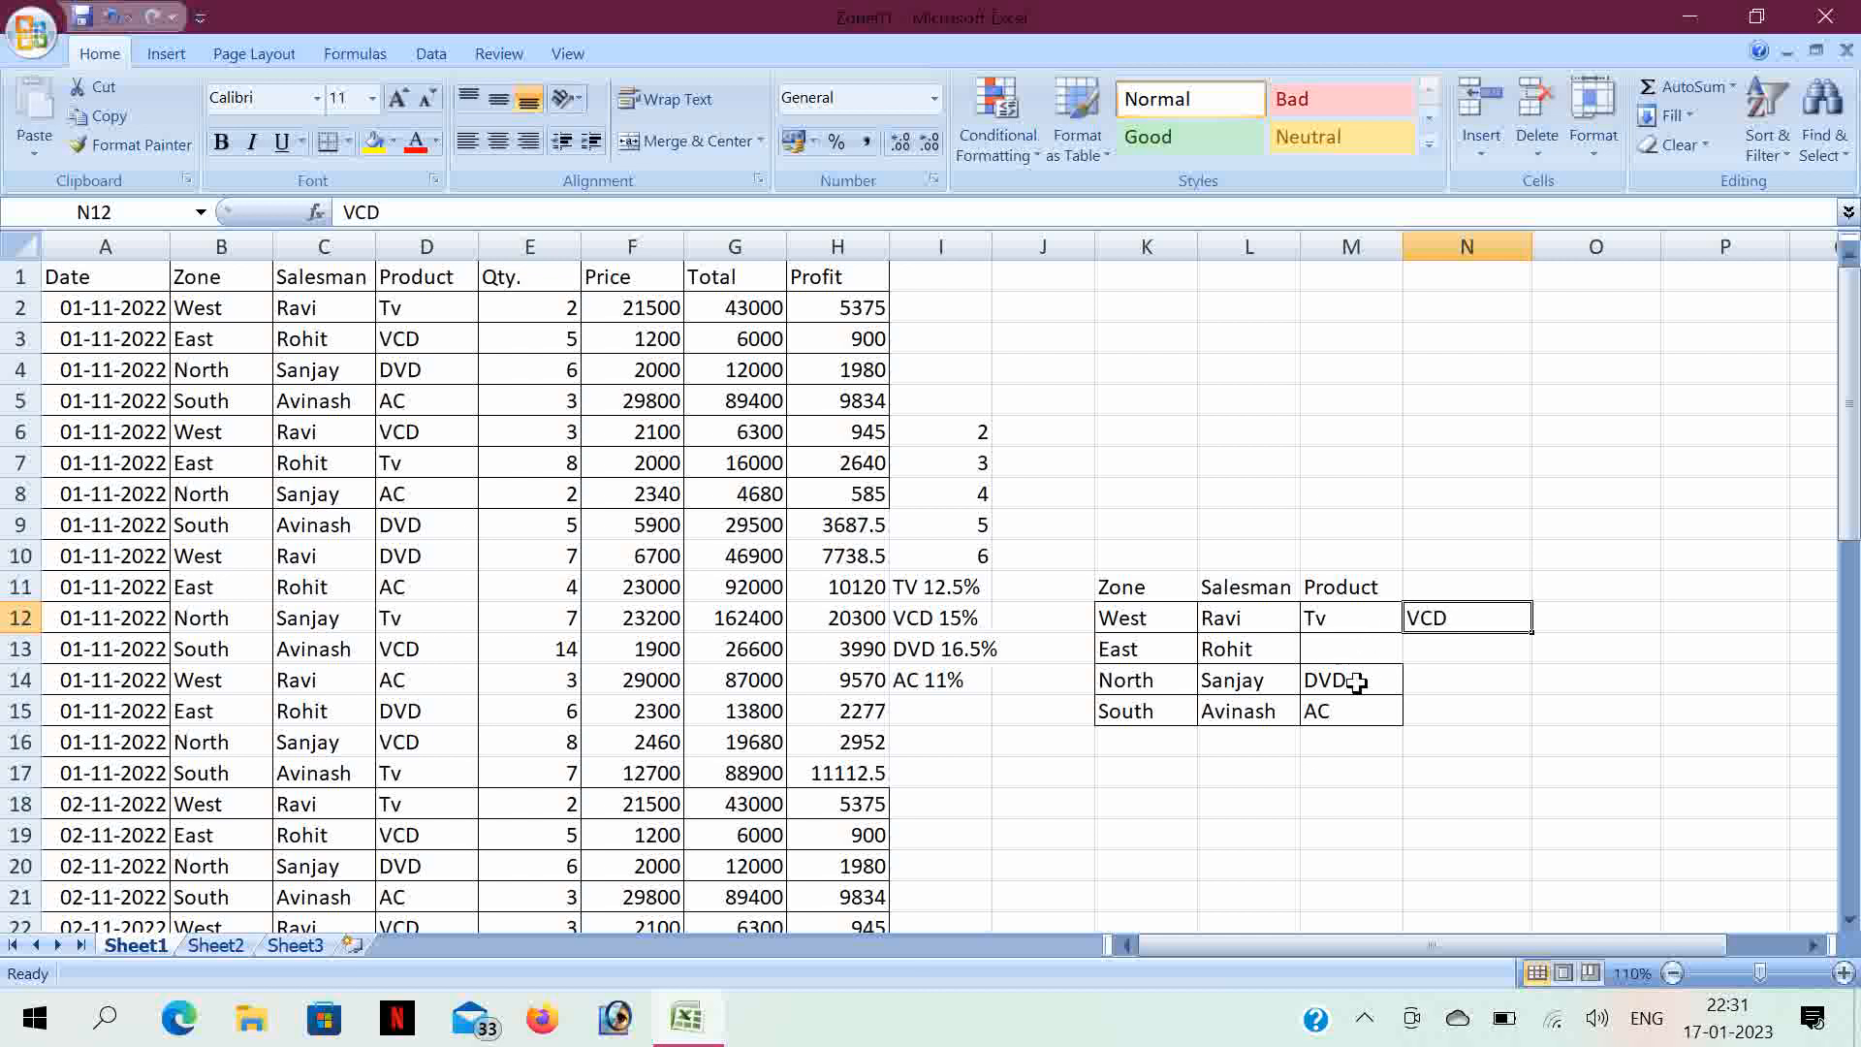
- Move the DVD entry from M14 to O12 and the AC entry from M15 to P12
left_click(1356, 681)
key("ctrl+x")
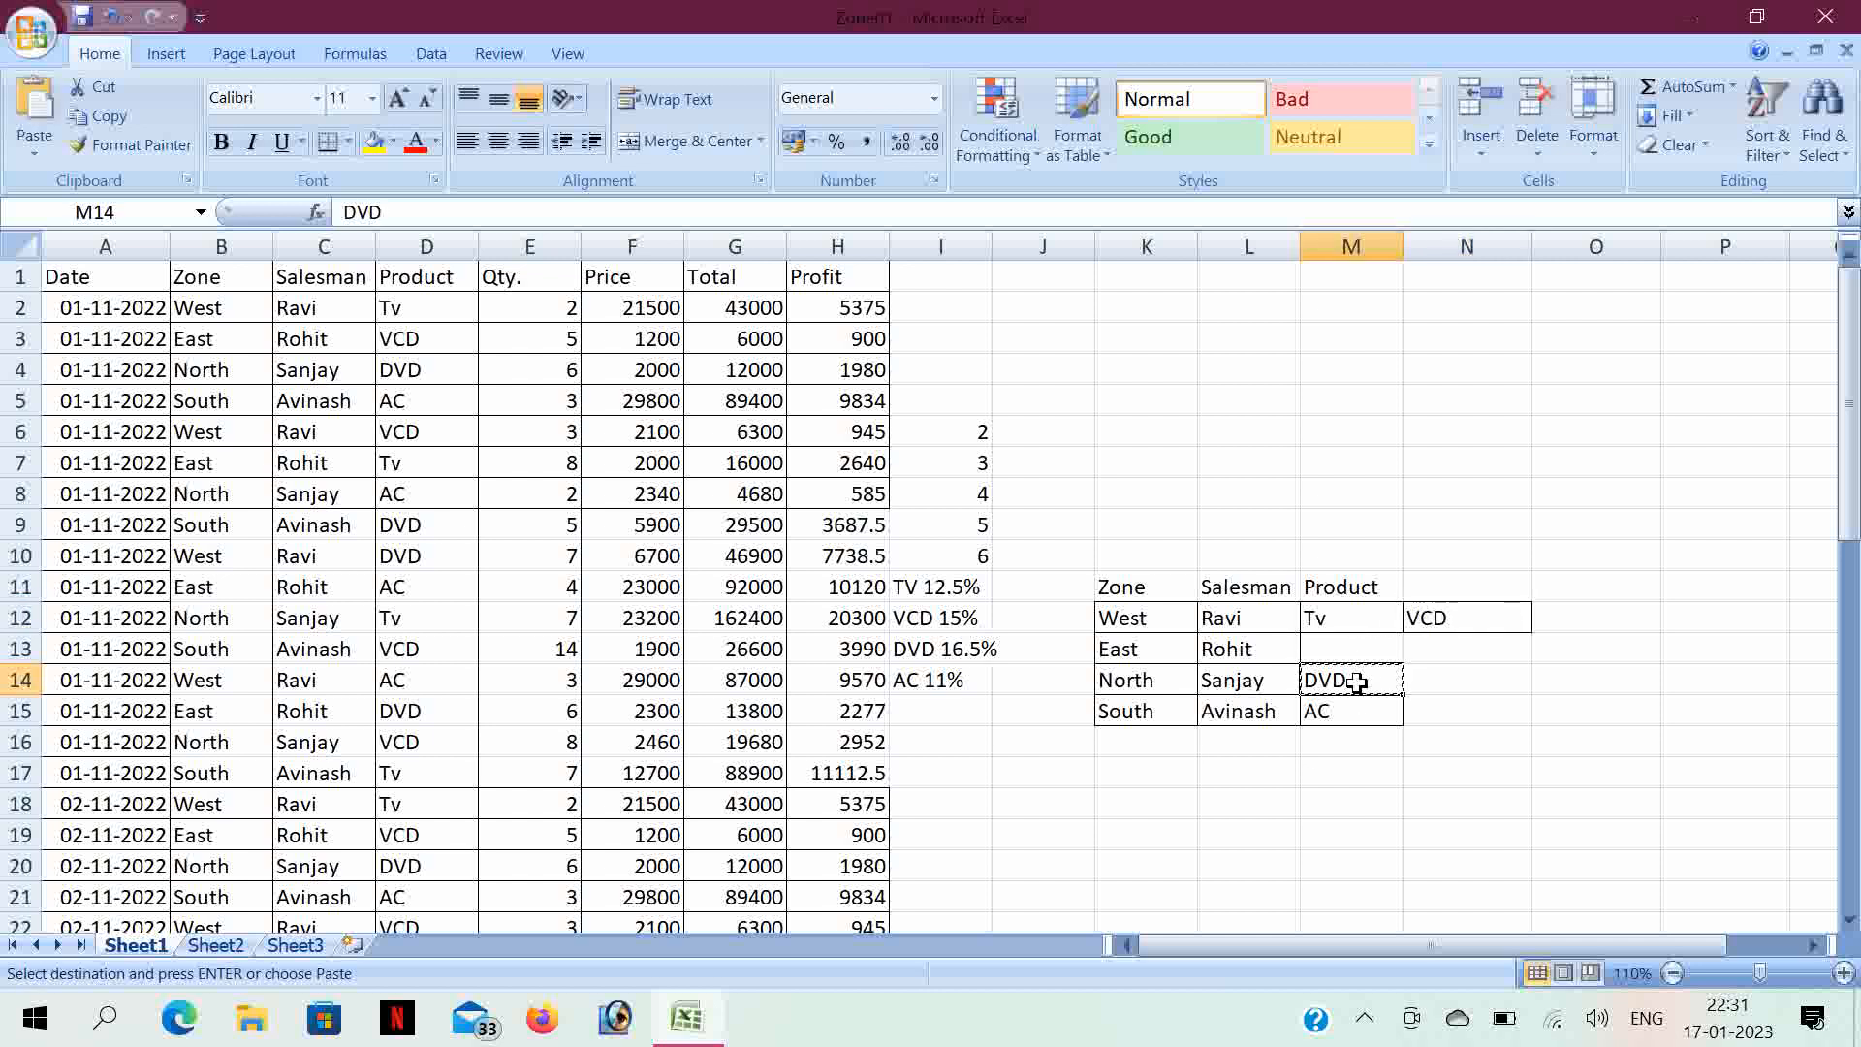
left_click(1550, 621)
key("ctrl+v")
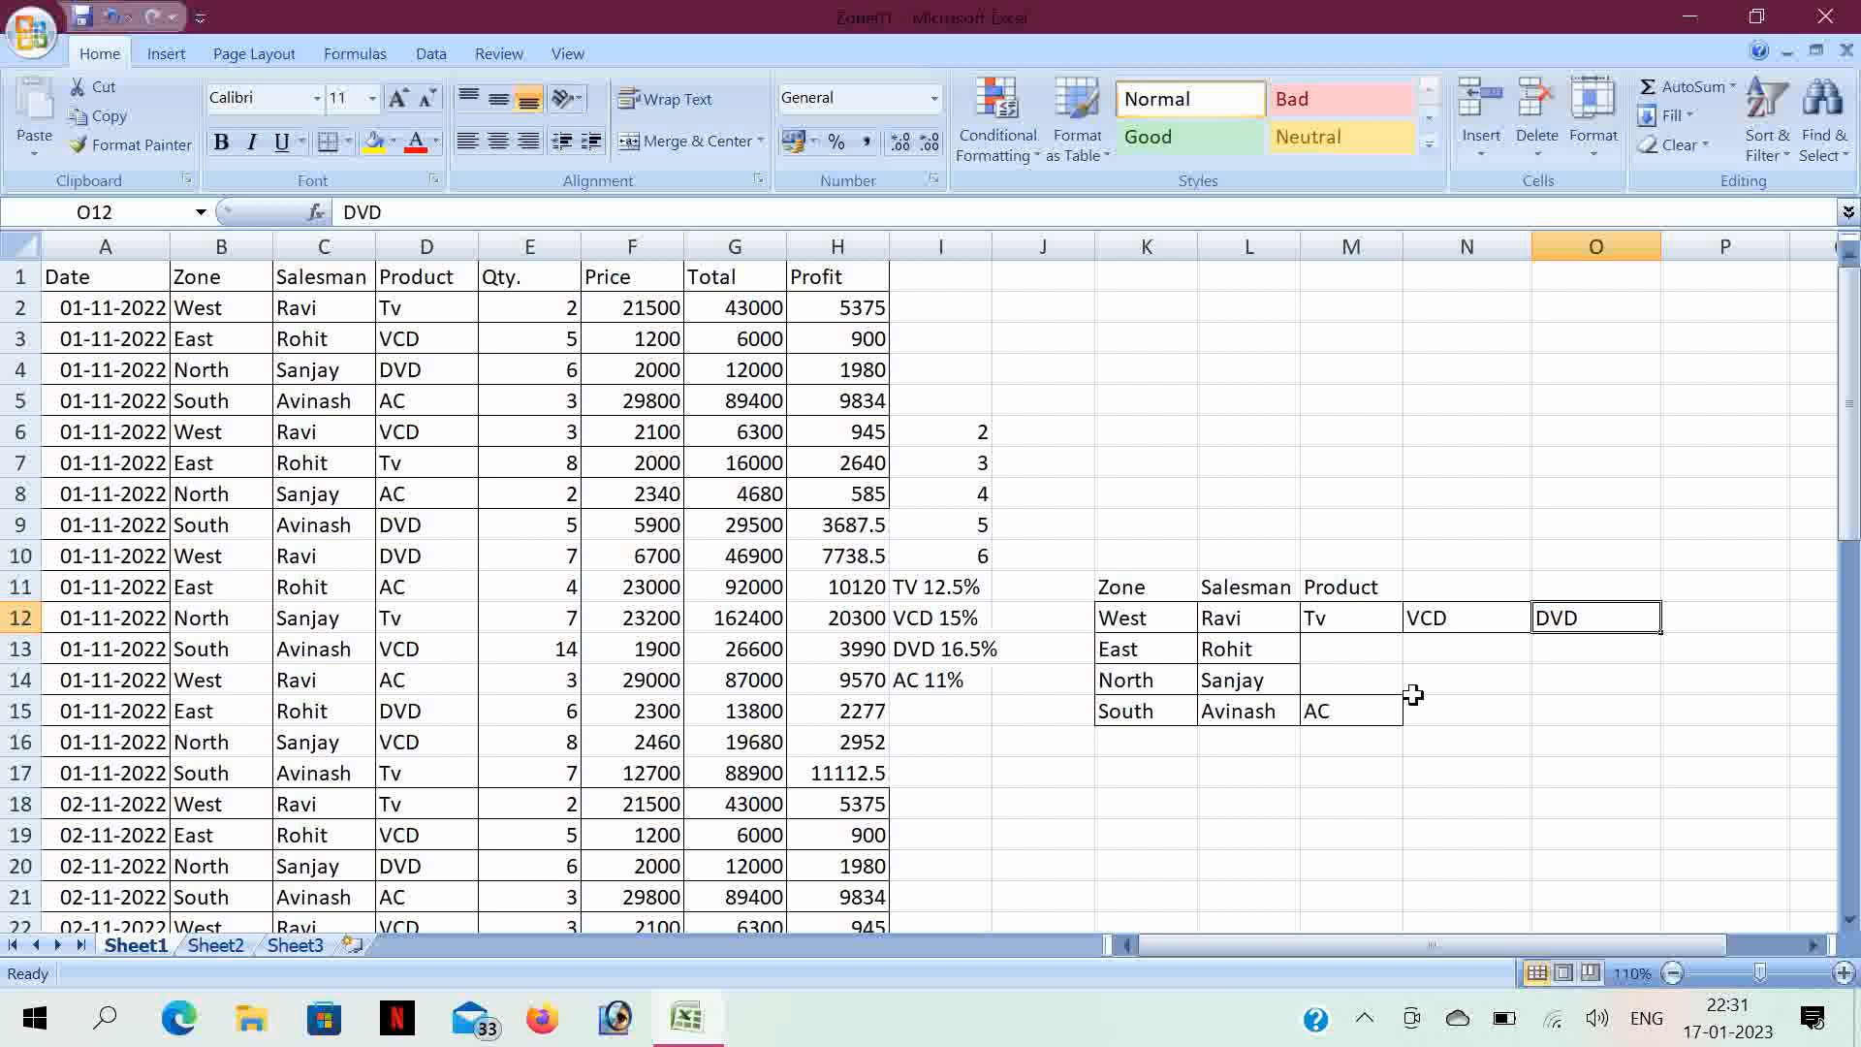
left_click(1371, 722)
key("ctrl+x")
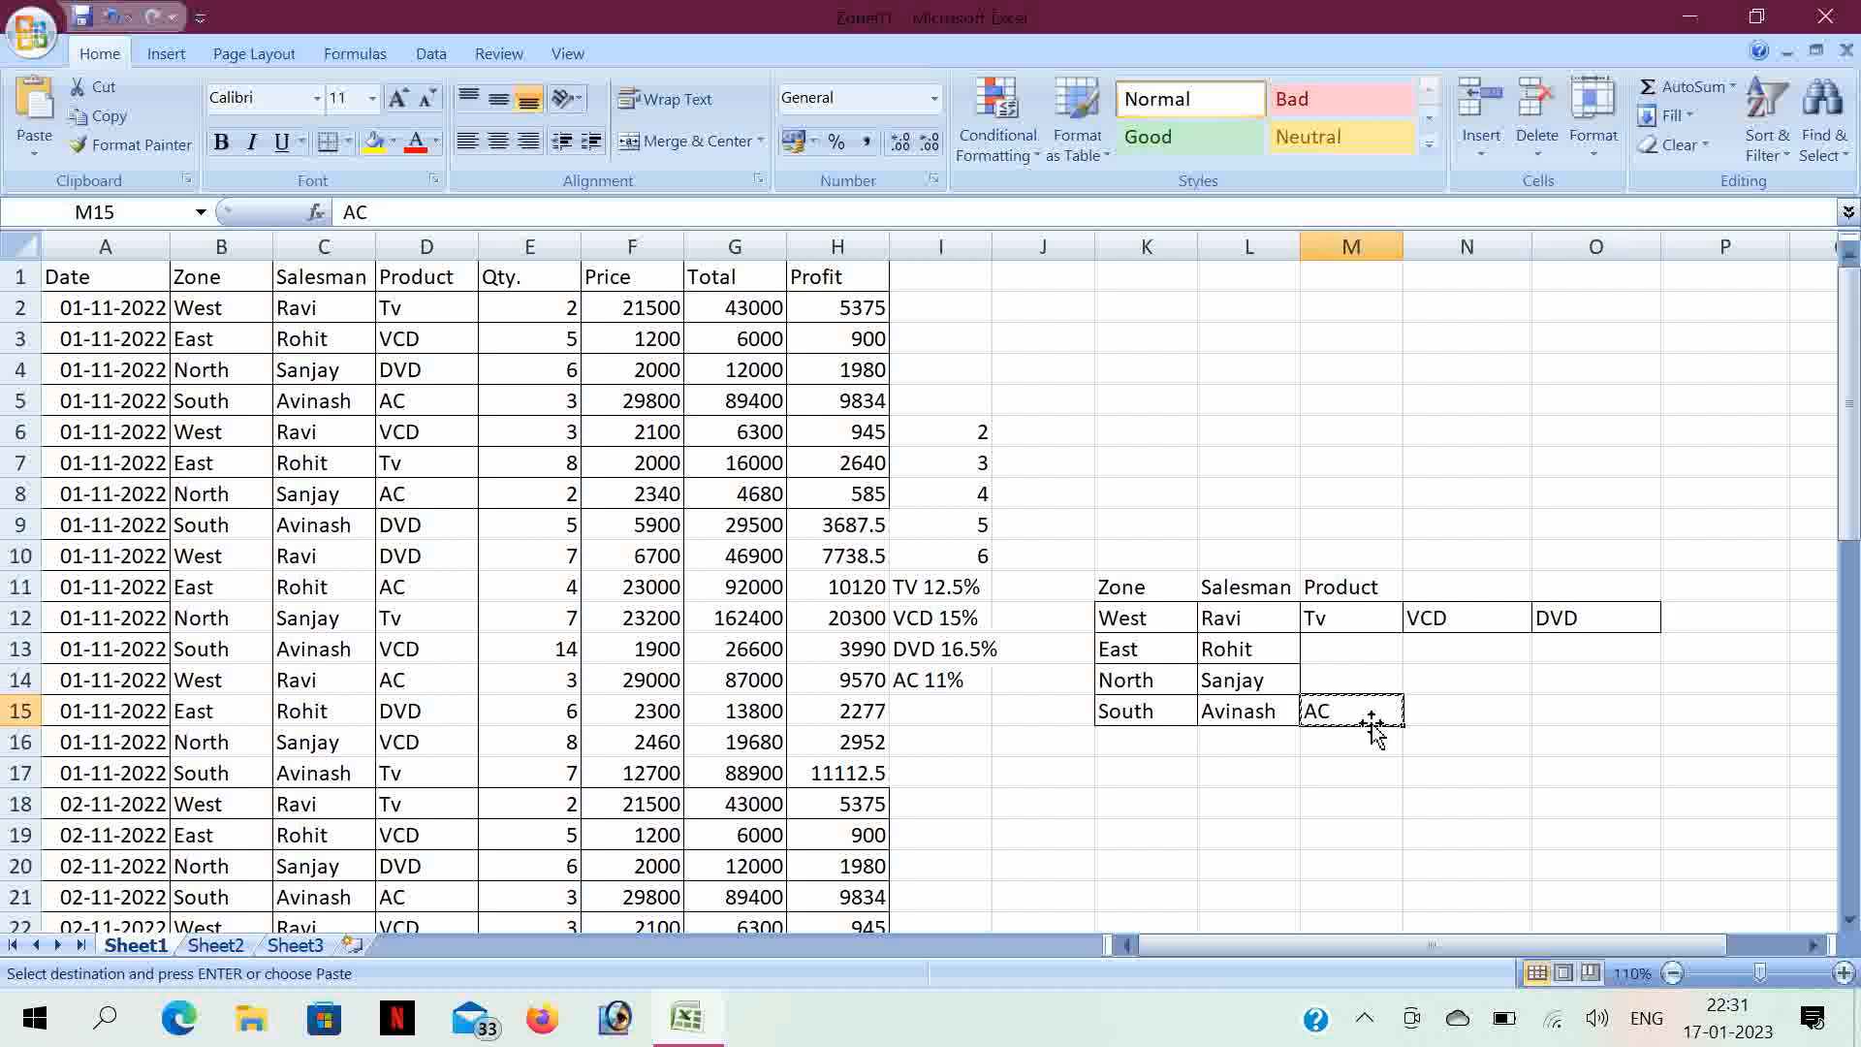
left_click(1689, 630)
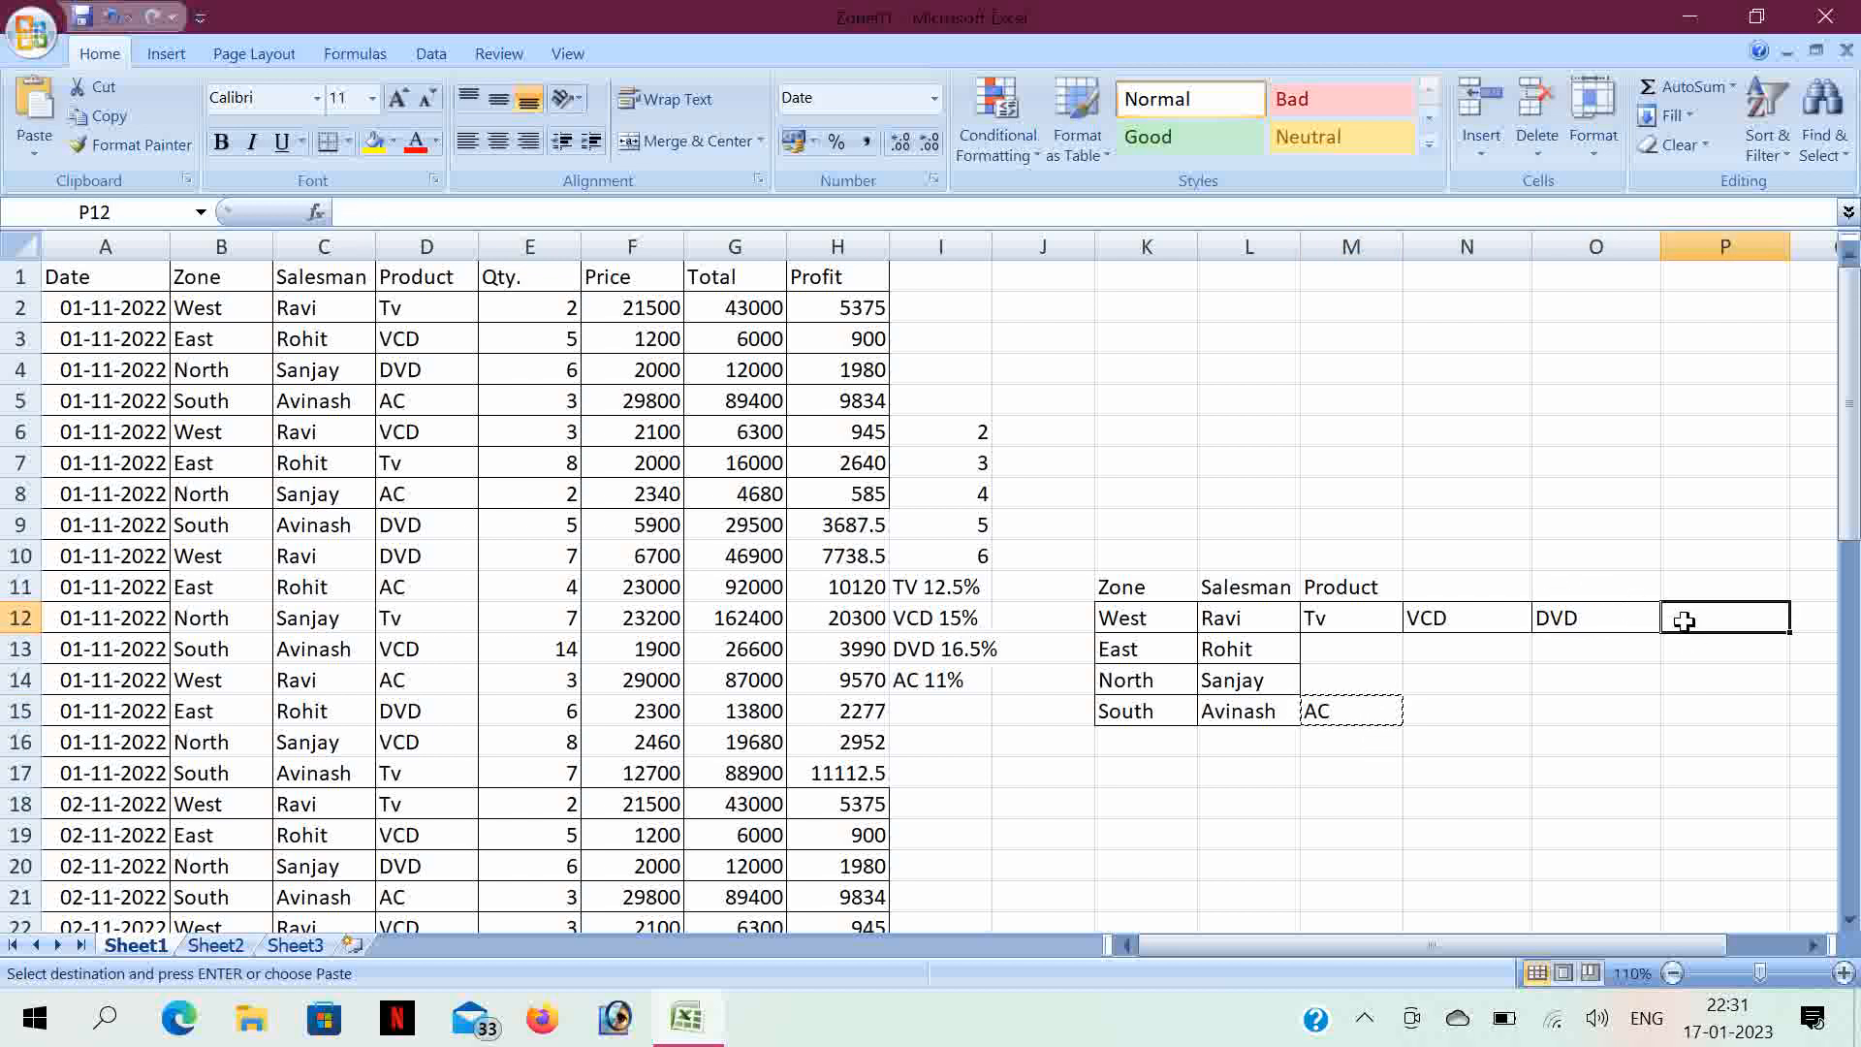
key("ctrl+v")
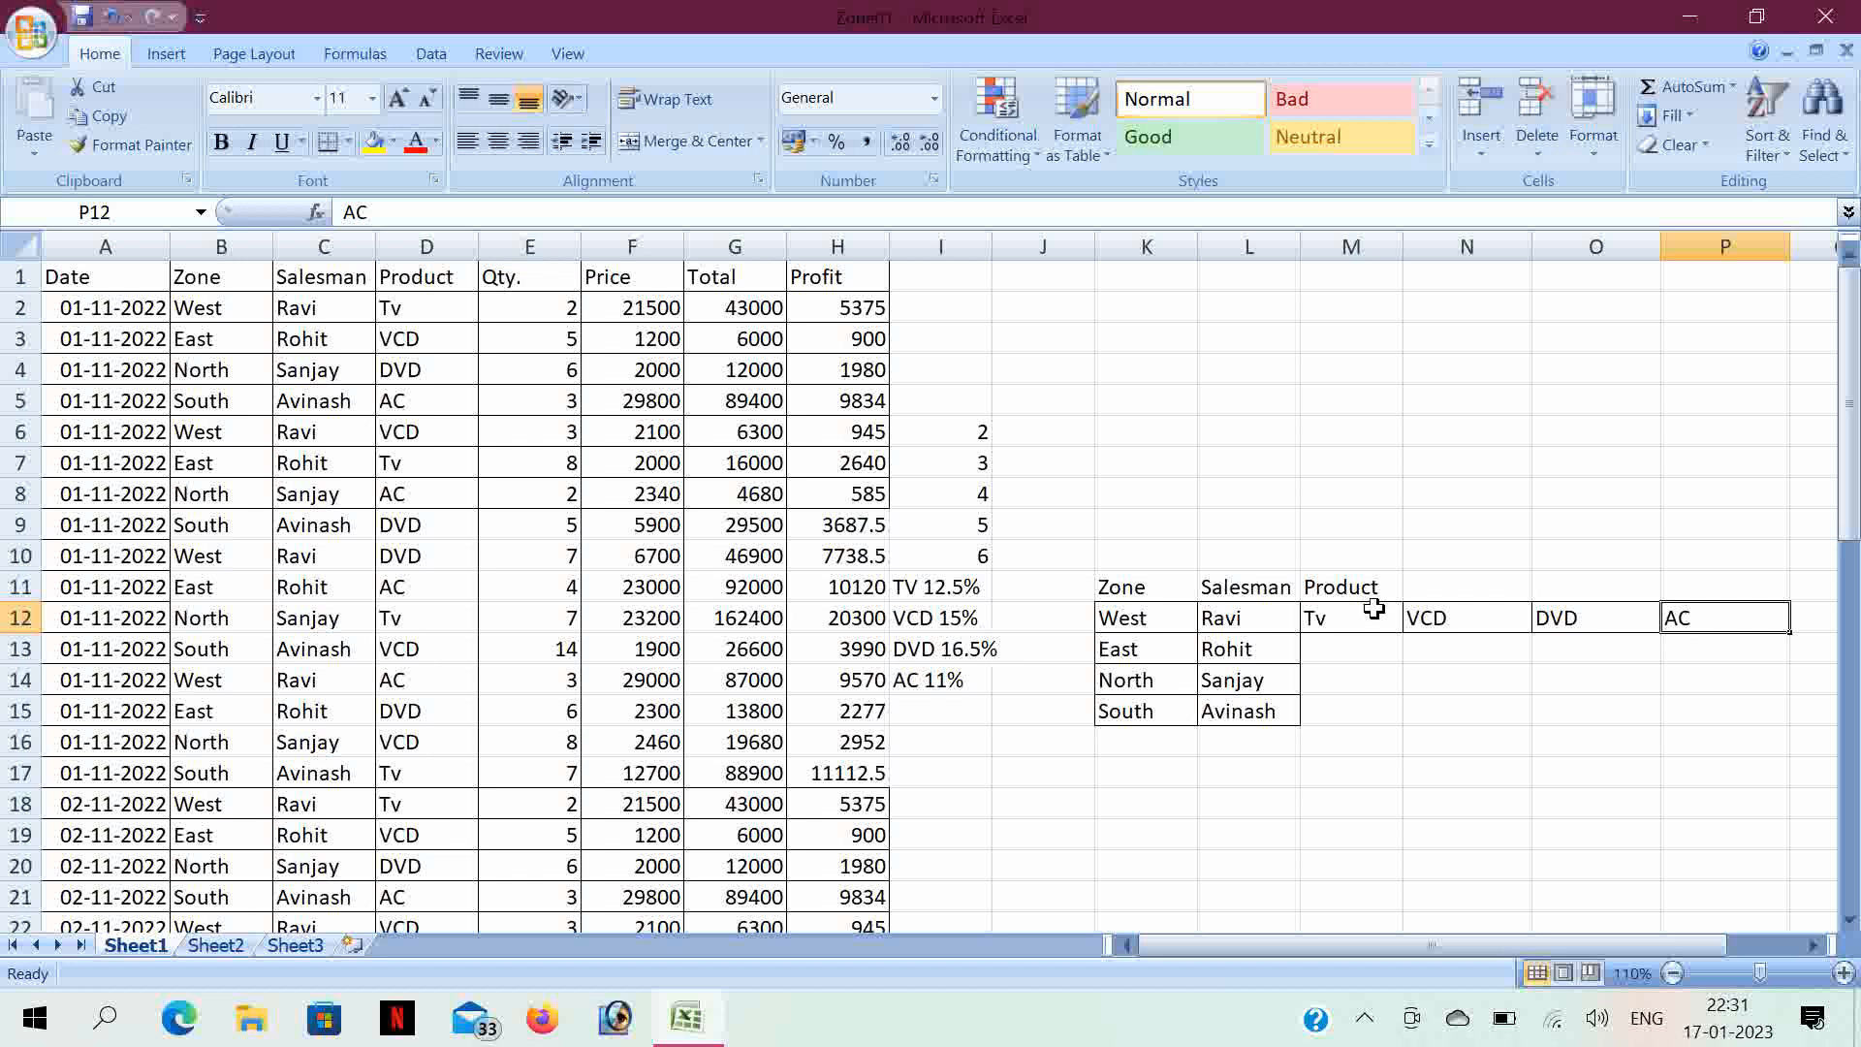
- Merge and center the Product heading across M11:P11 and fill the product names in M12:P12 down to row 15
left_click_drag(1374, 590, 1691, 582)
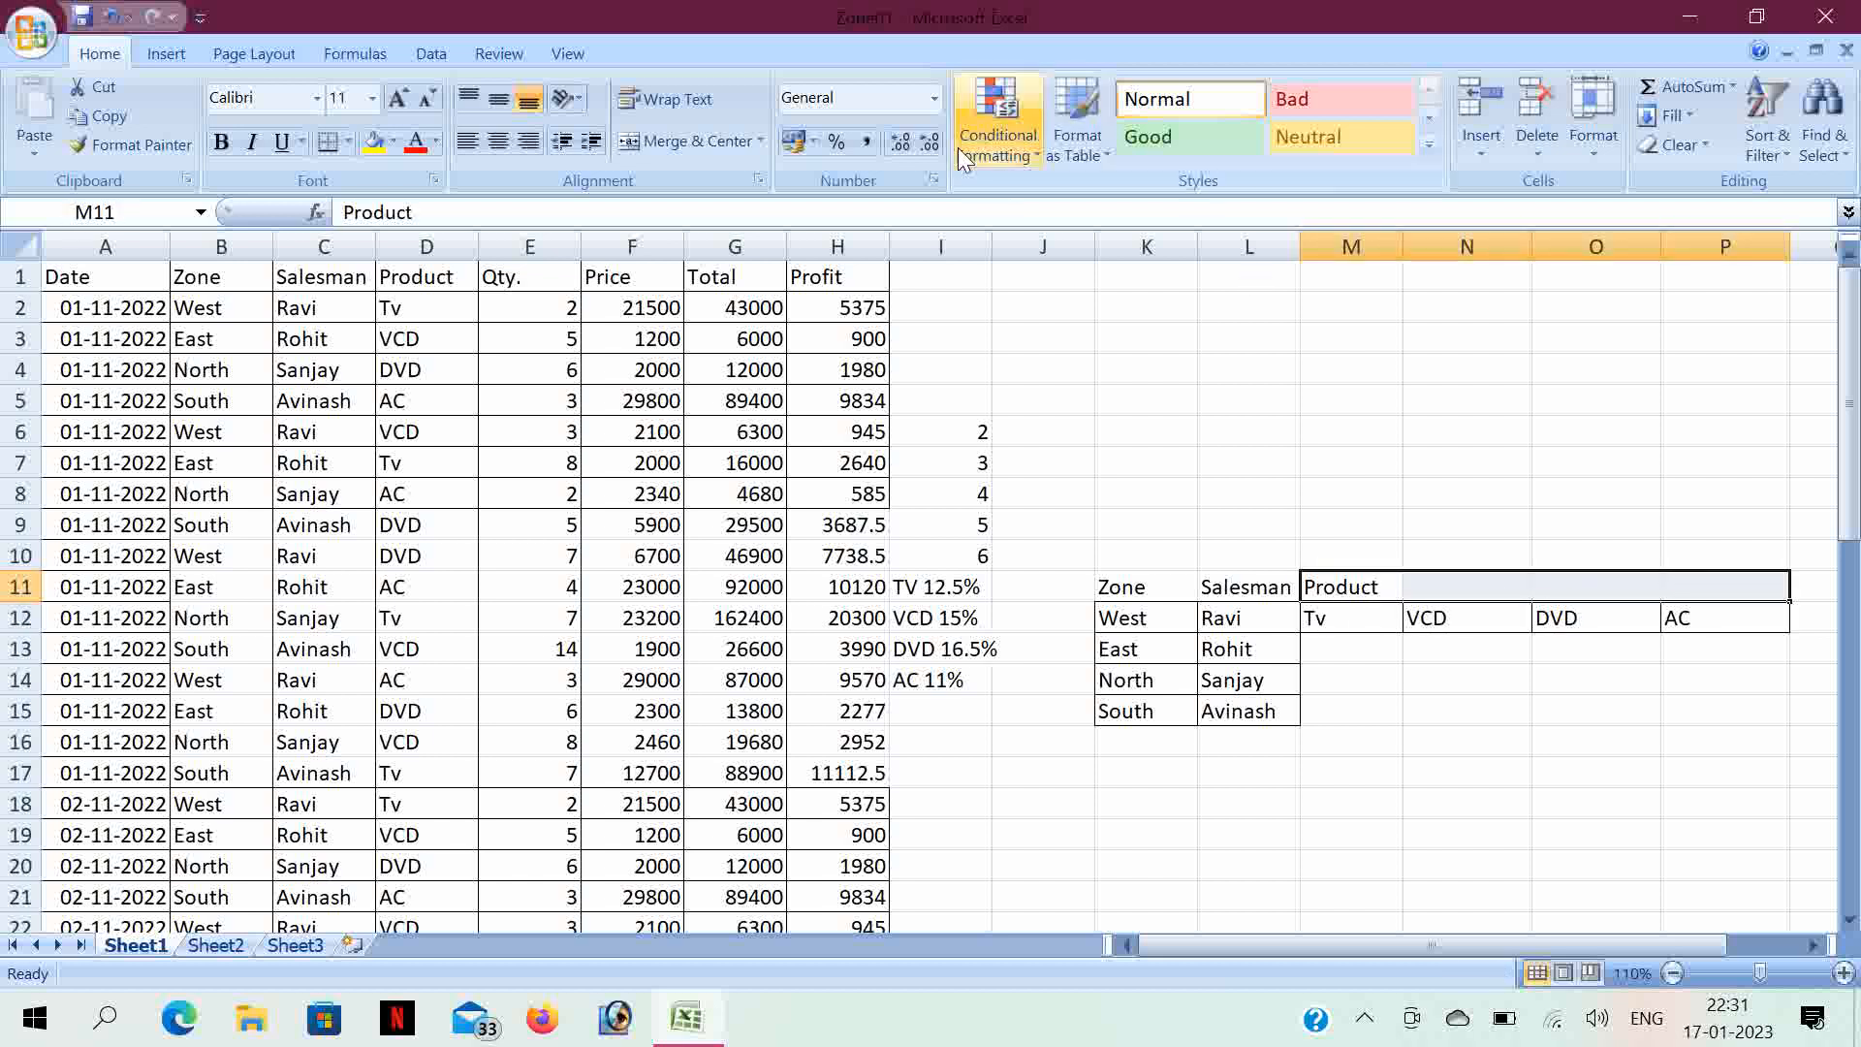
left_click(692, 143)
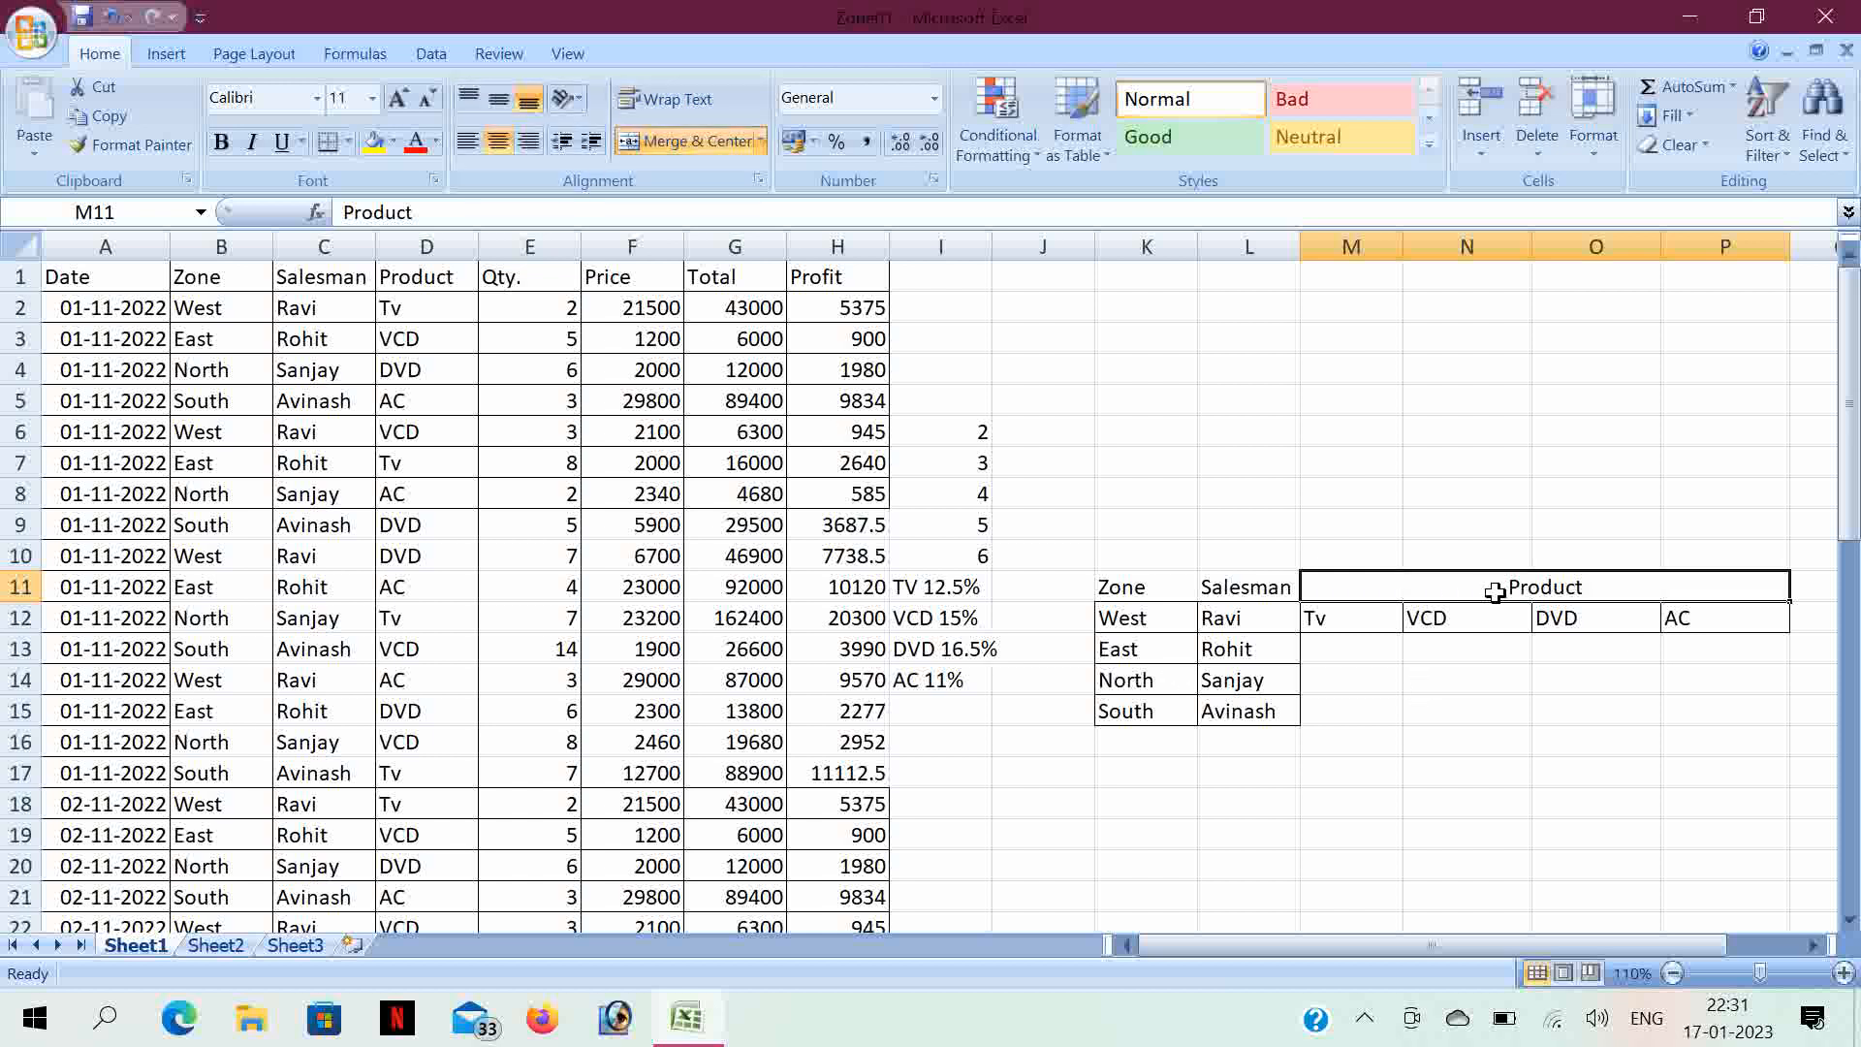
left_click(1365, 613)
left_click_drag(1364, 614, 1674, 615)
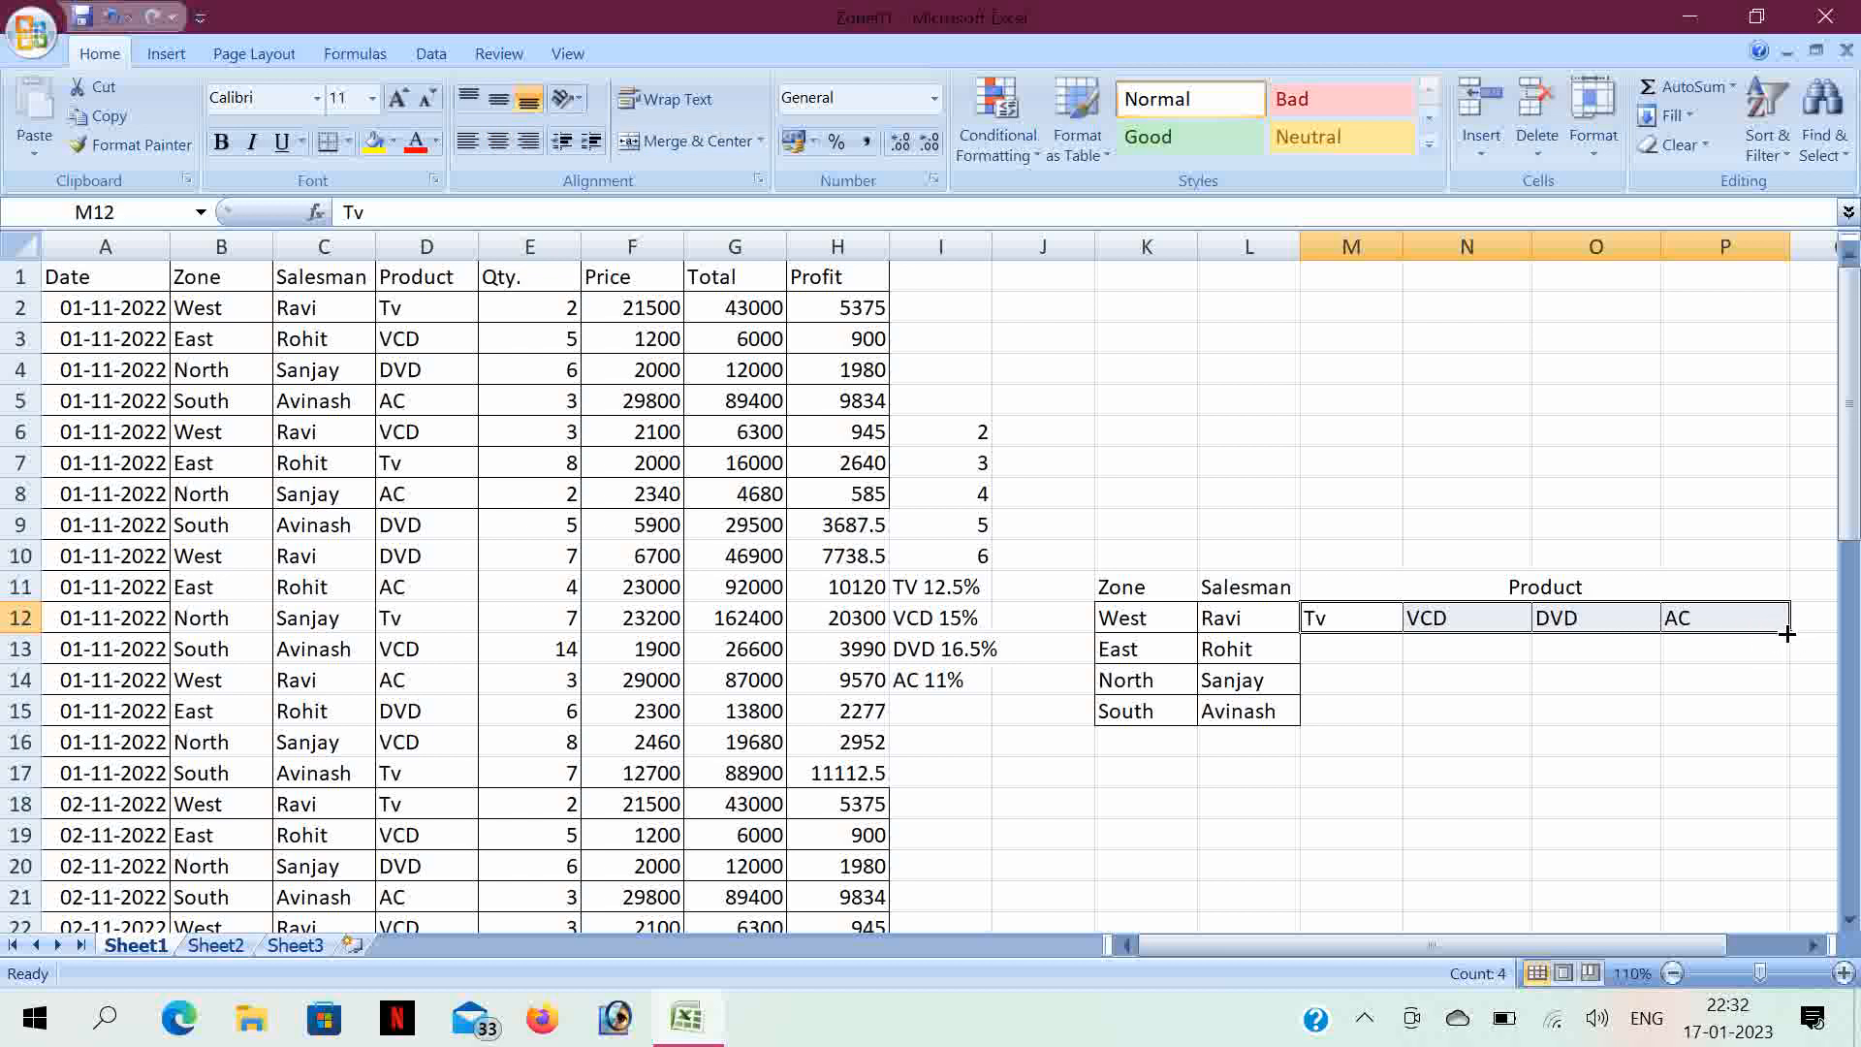
left_click_drag(1789, 632, 1805, 717)
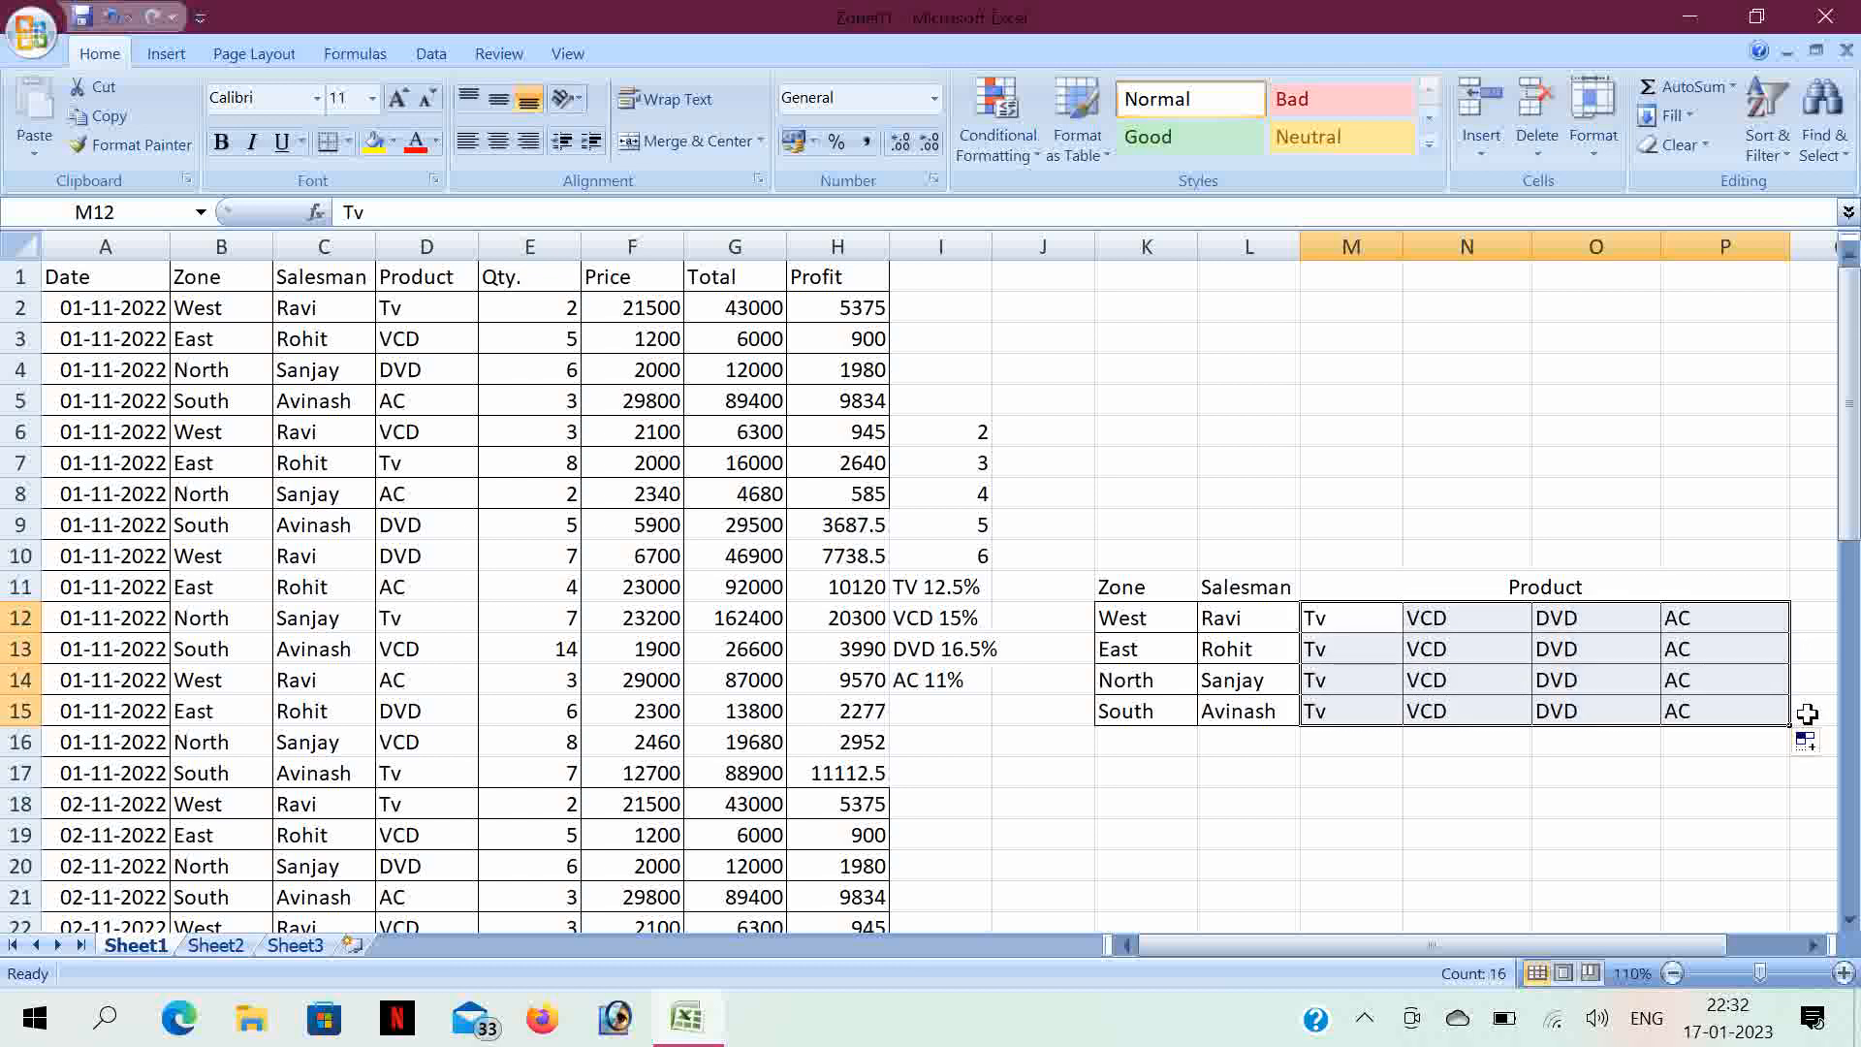
- Move the TV 12.5% note from I11 to M16 and the VCD 15% note from I12 to N16
left_click(941, 589)
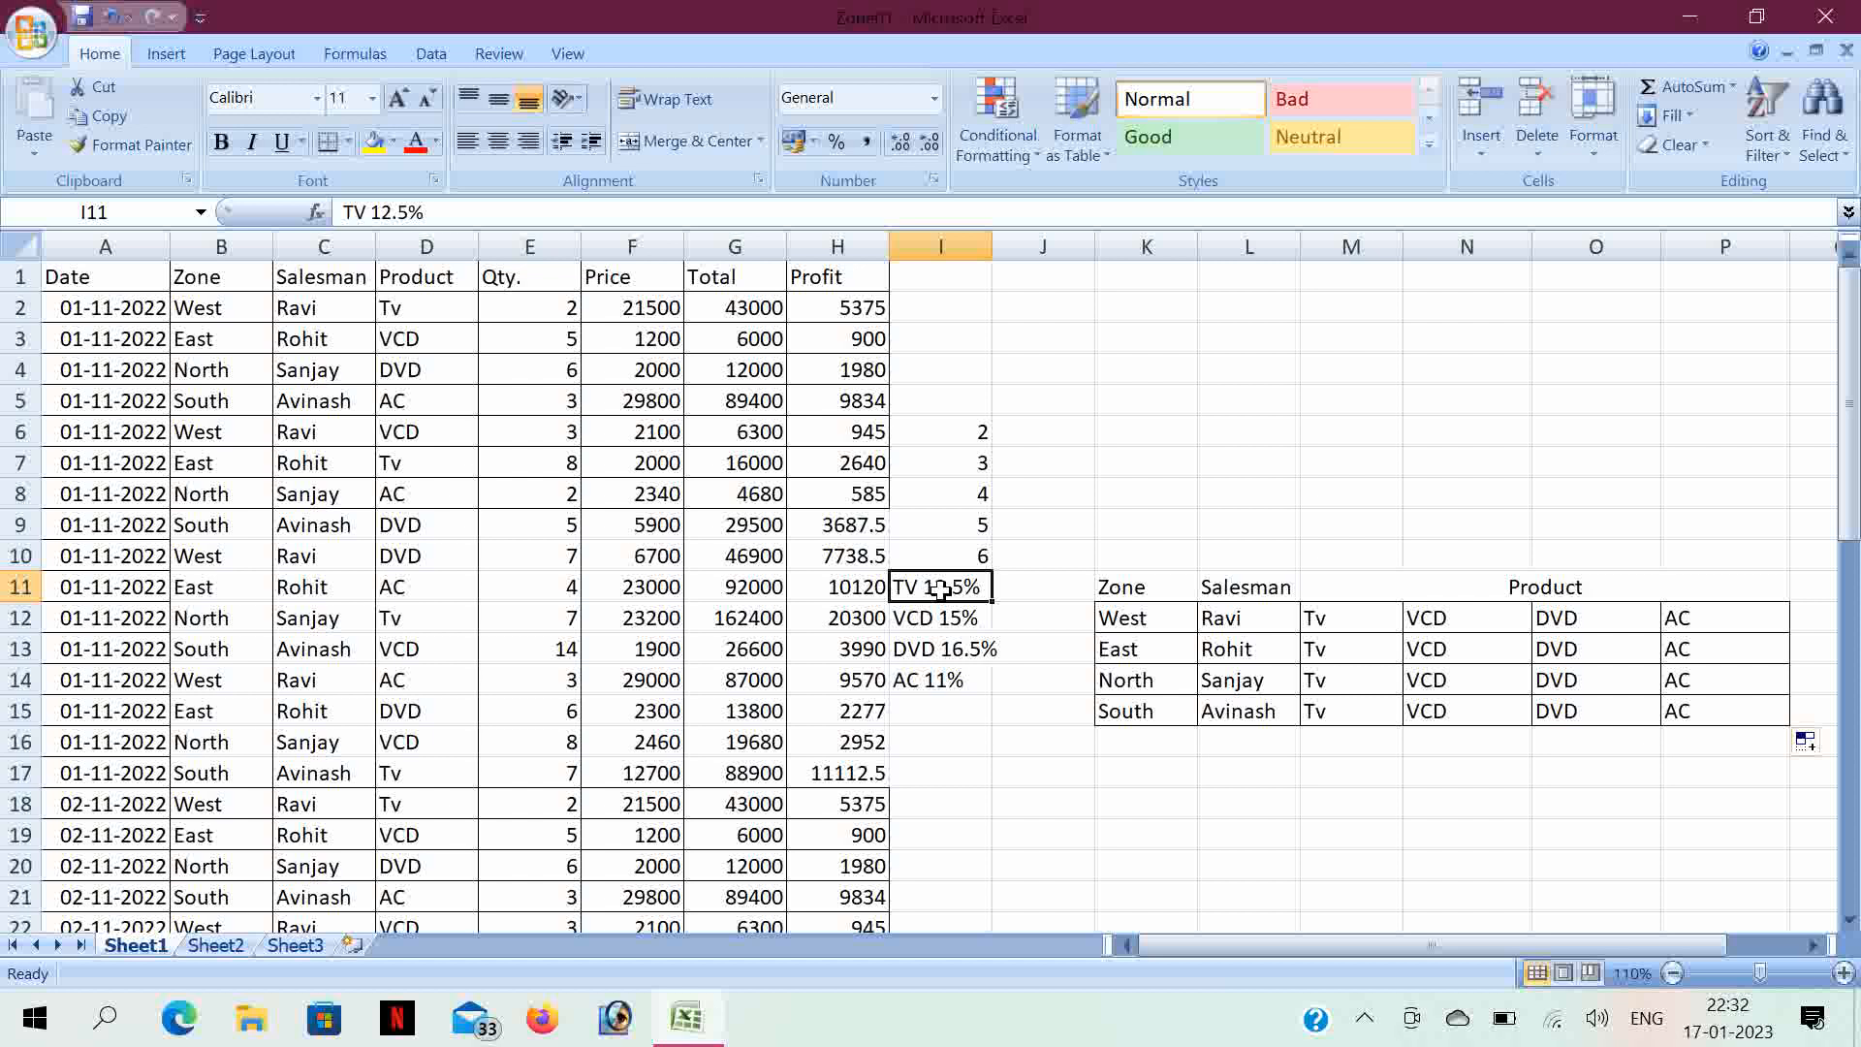
key("ctrl+c")
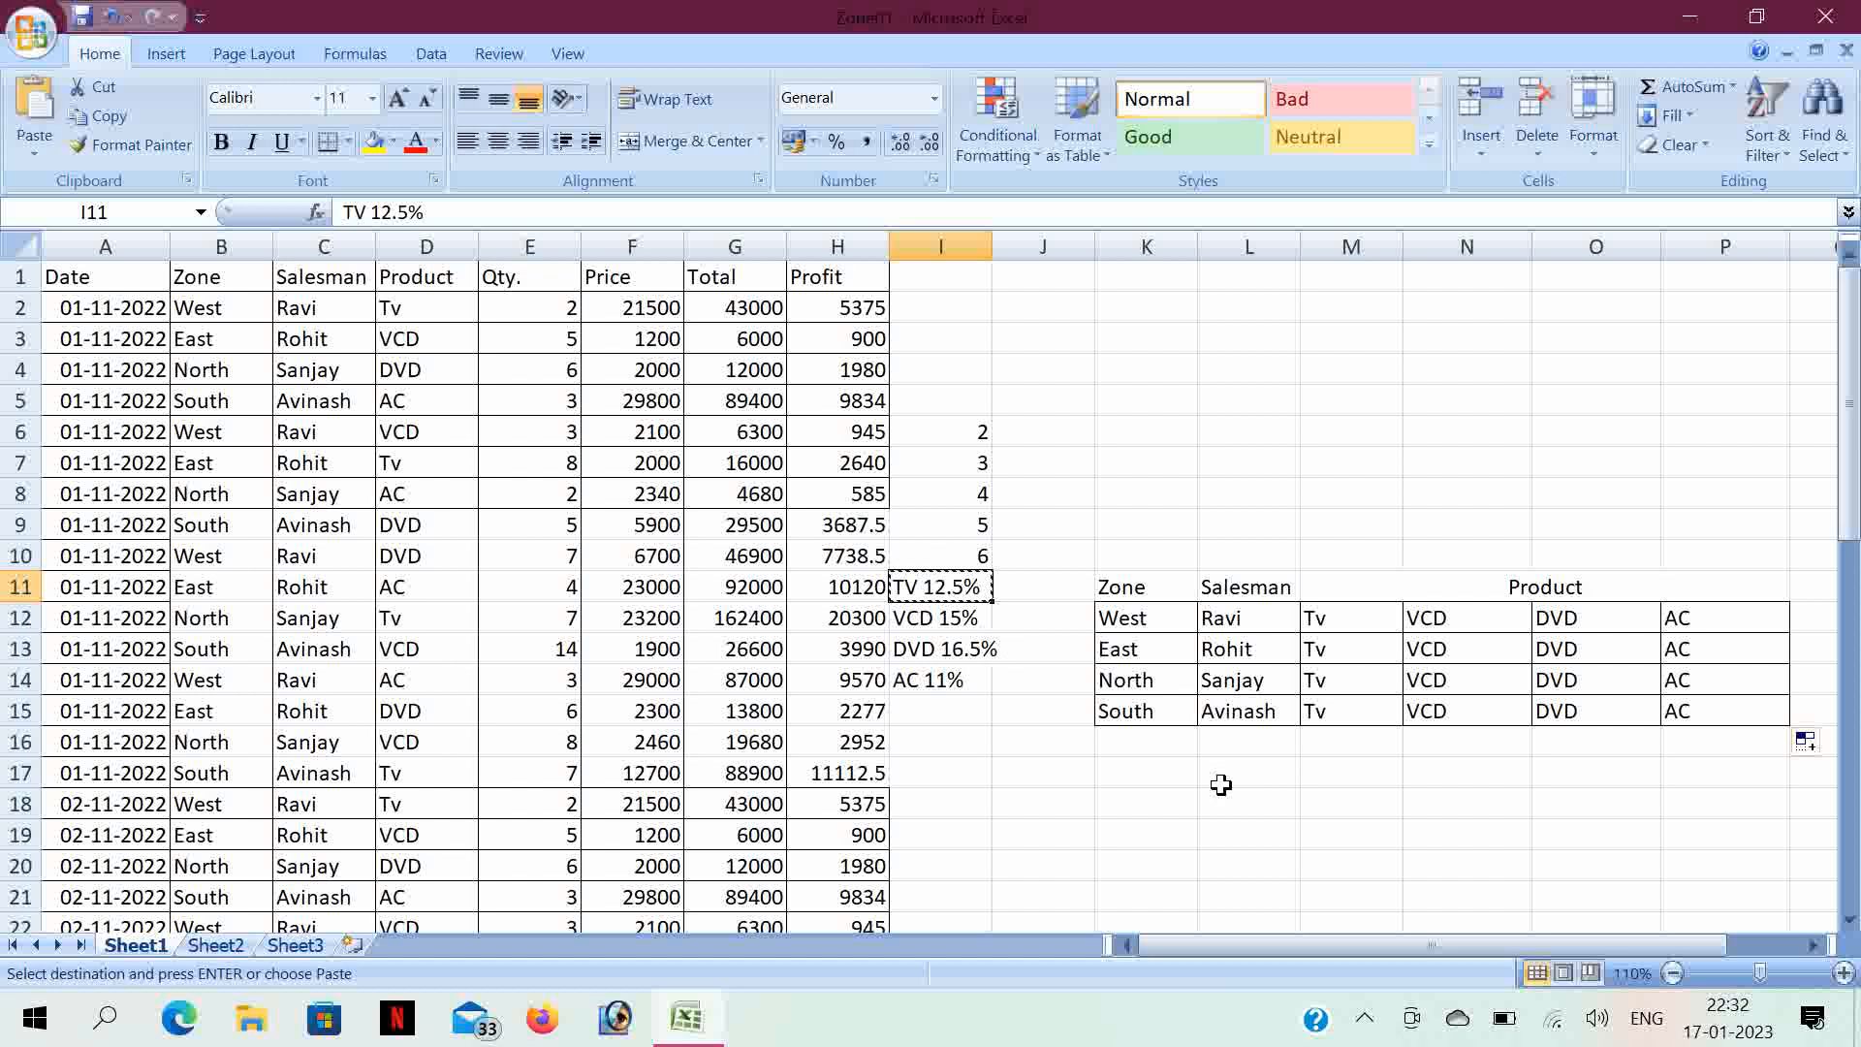
left_click(1330, 746)
key("Return")
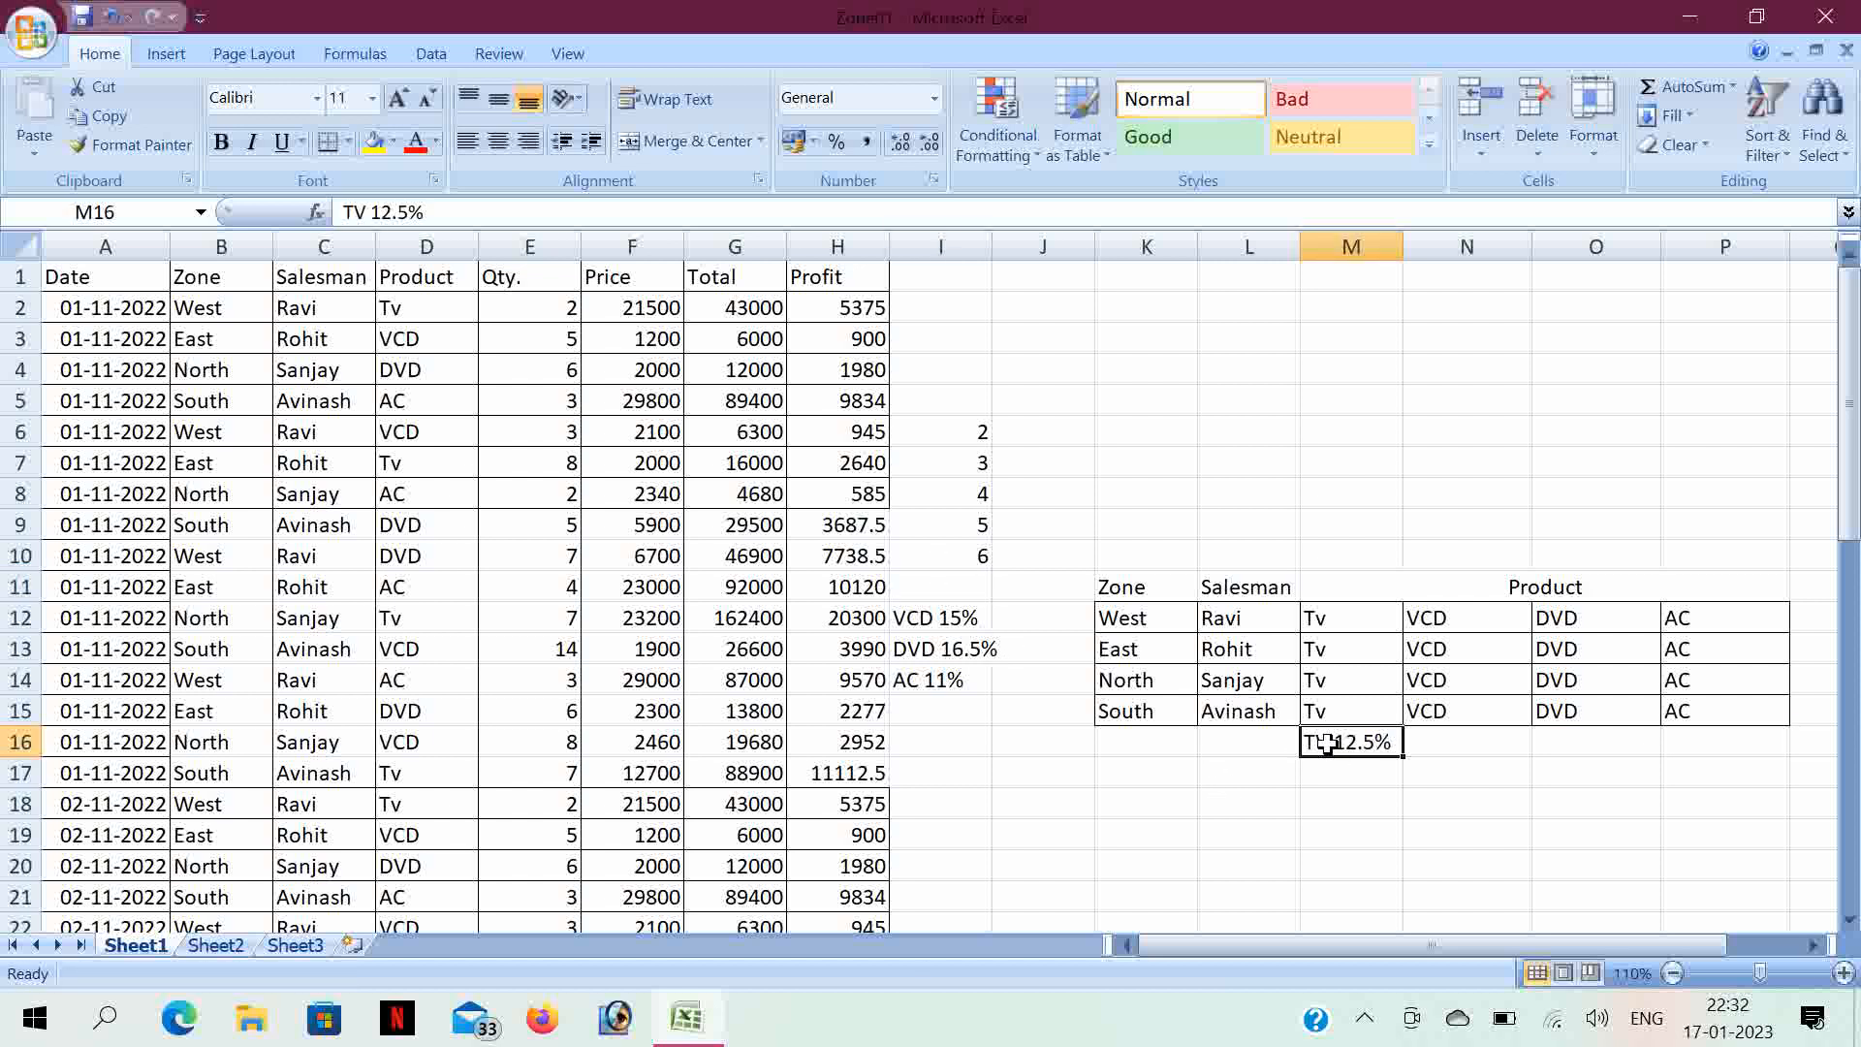
left_click(962, 611)
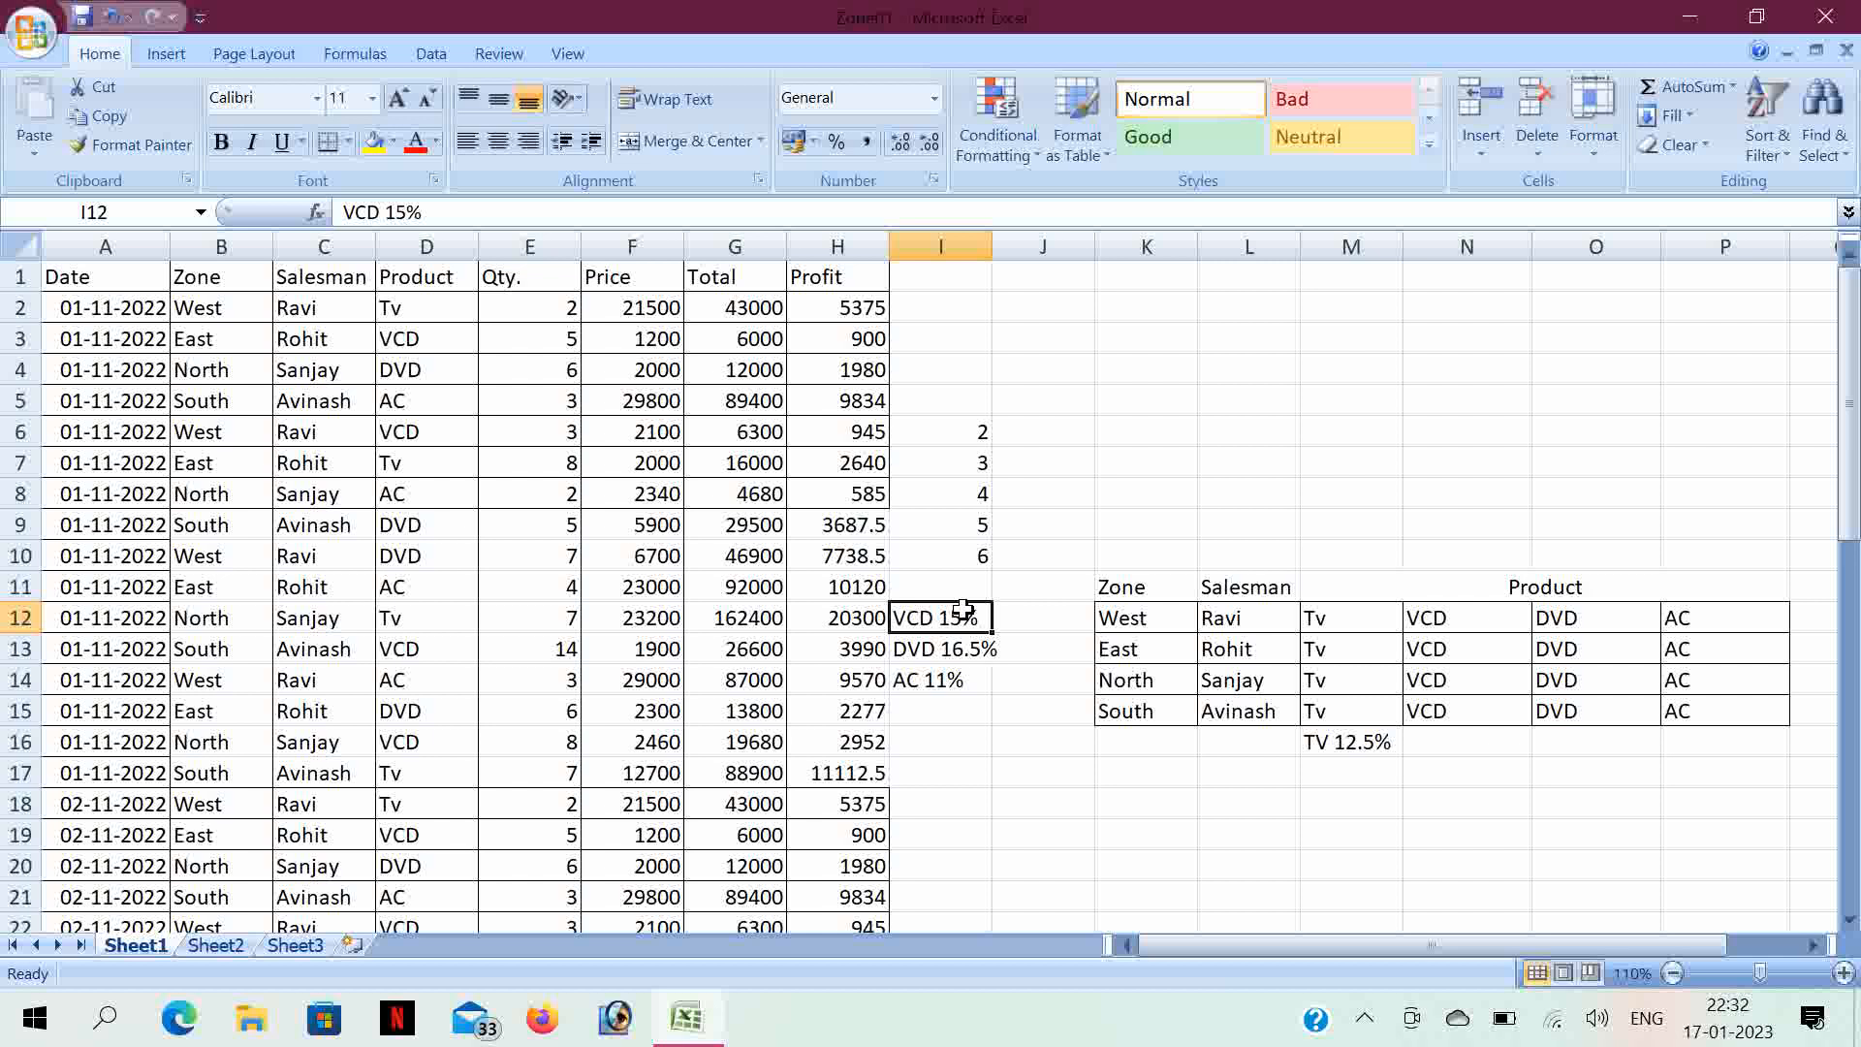
key("ctrl+c")
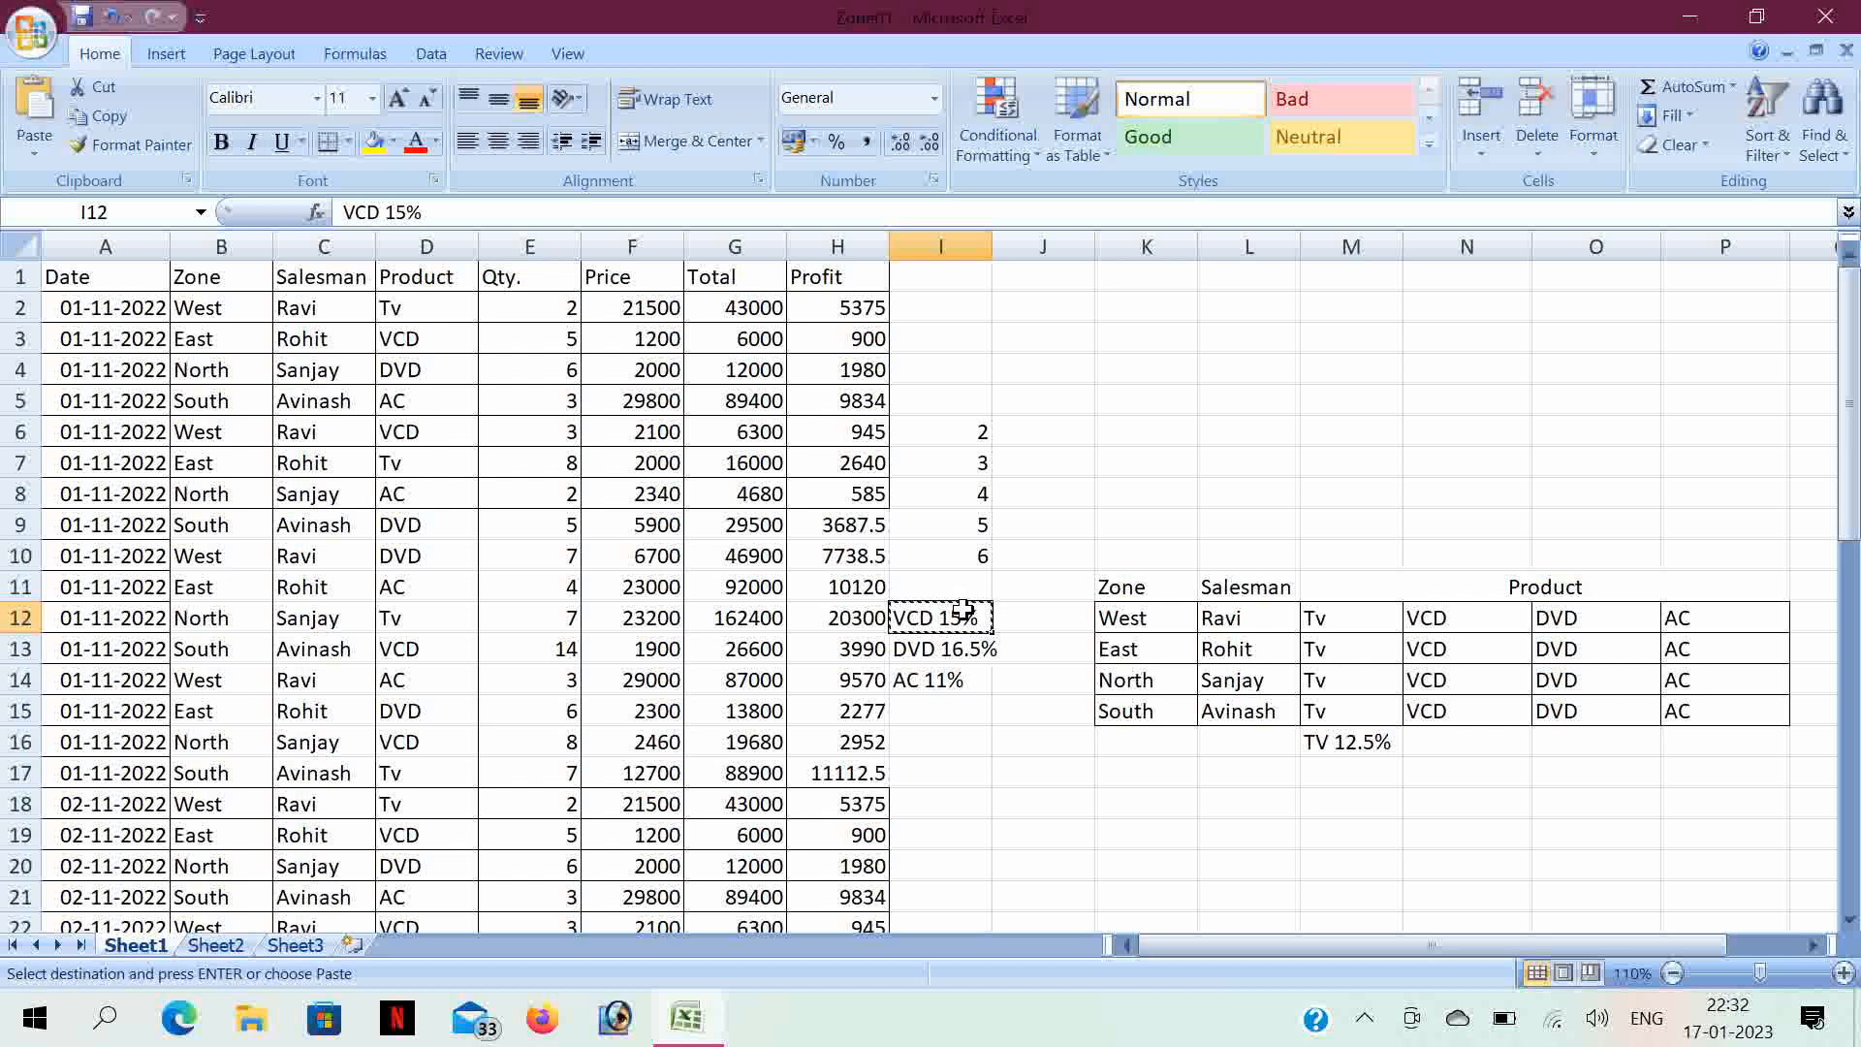
left_click(1483, 748)
key("Return")
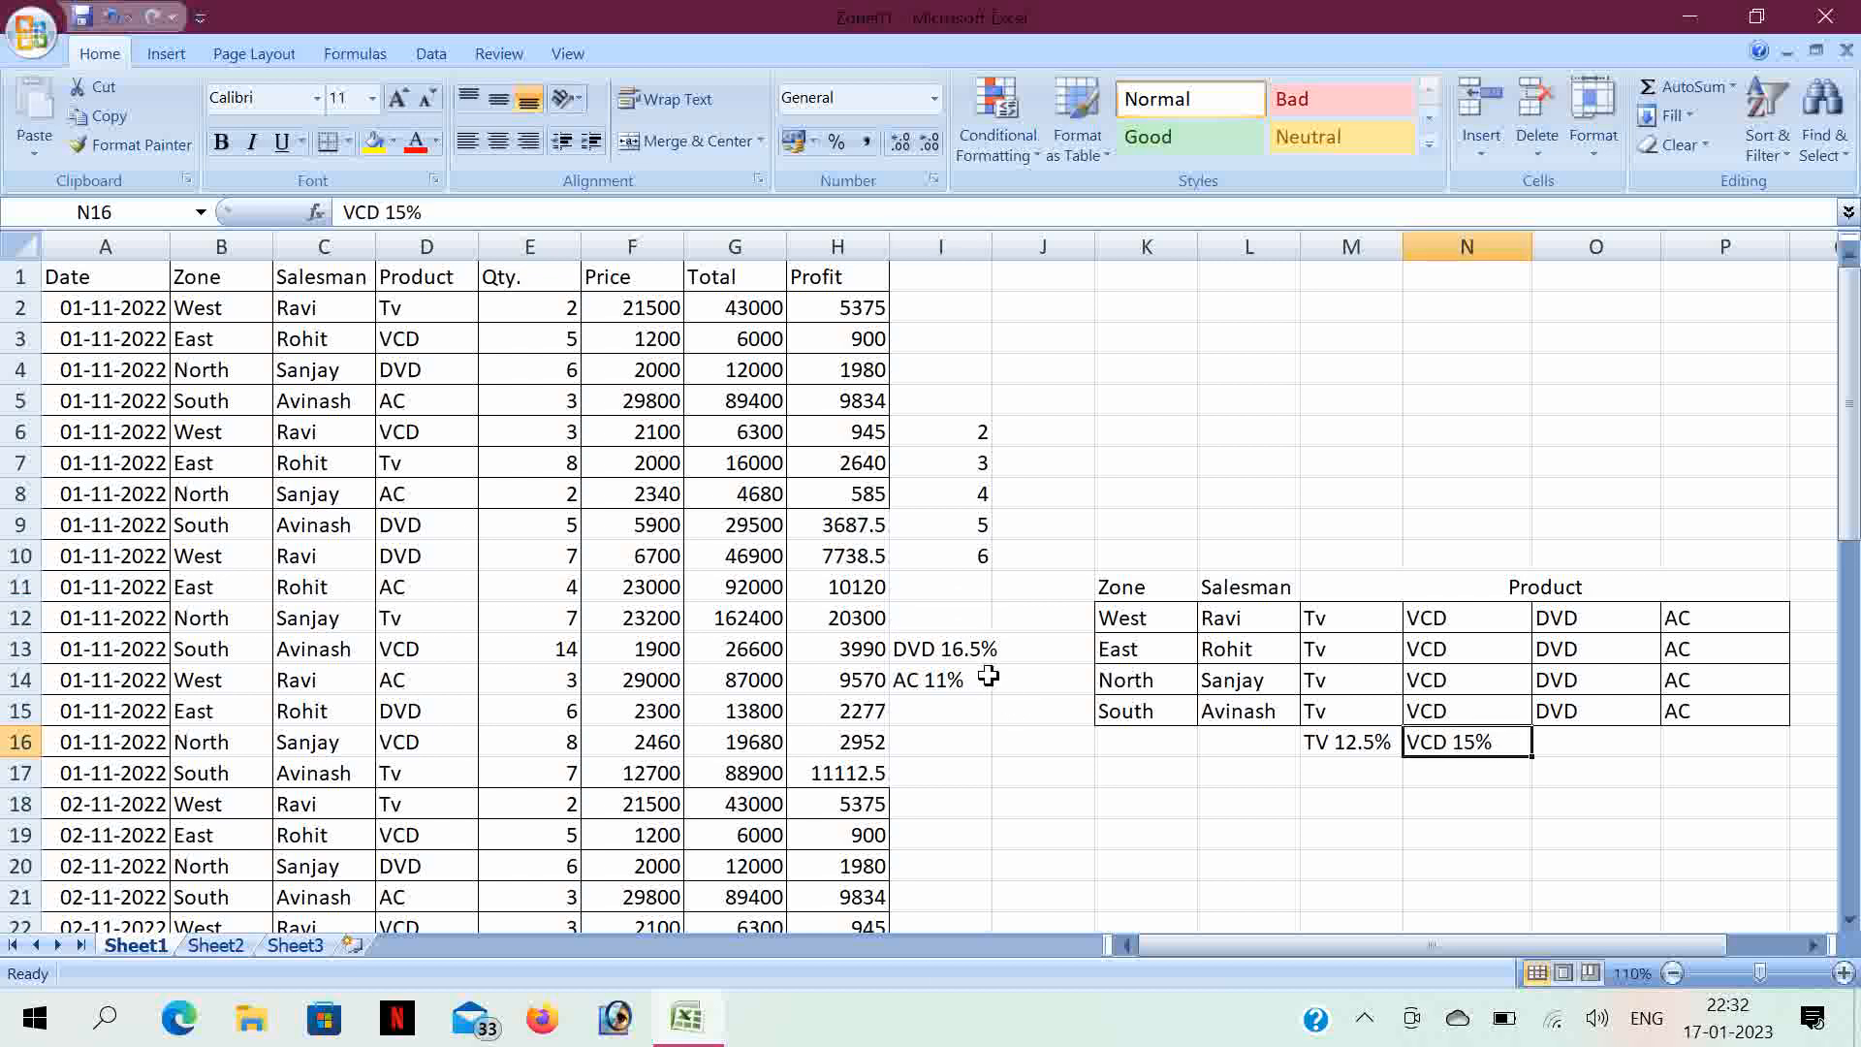
- Move the DVD 16.5% note from I13 to O16 and the AC 11% note from I14 to P16
left_click(967, 652)
key("ctrl+c")
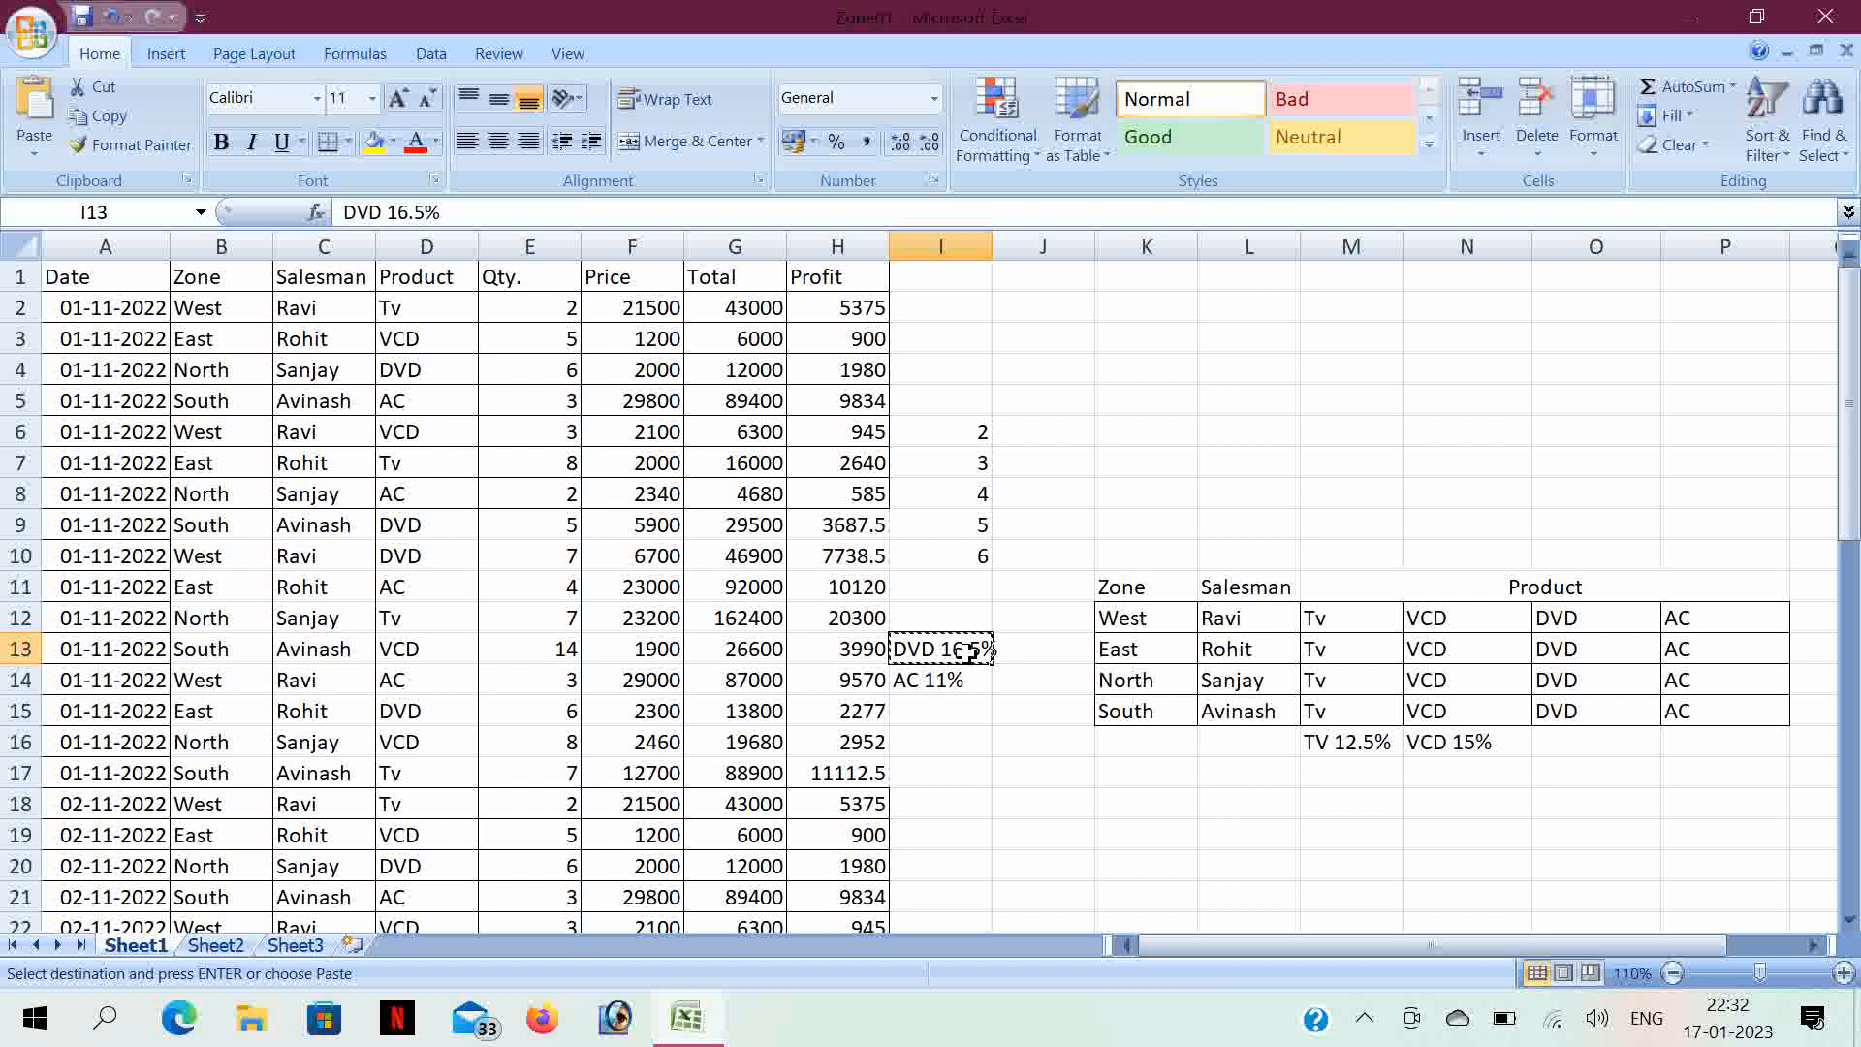
left_click(1559, 744)
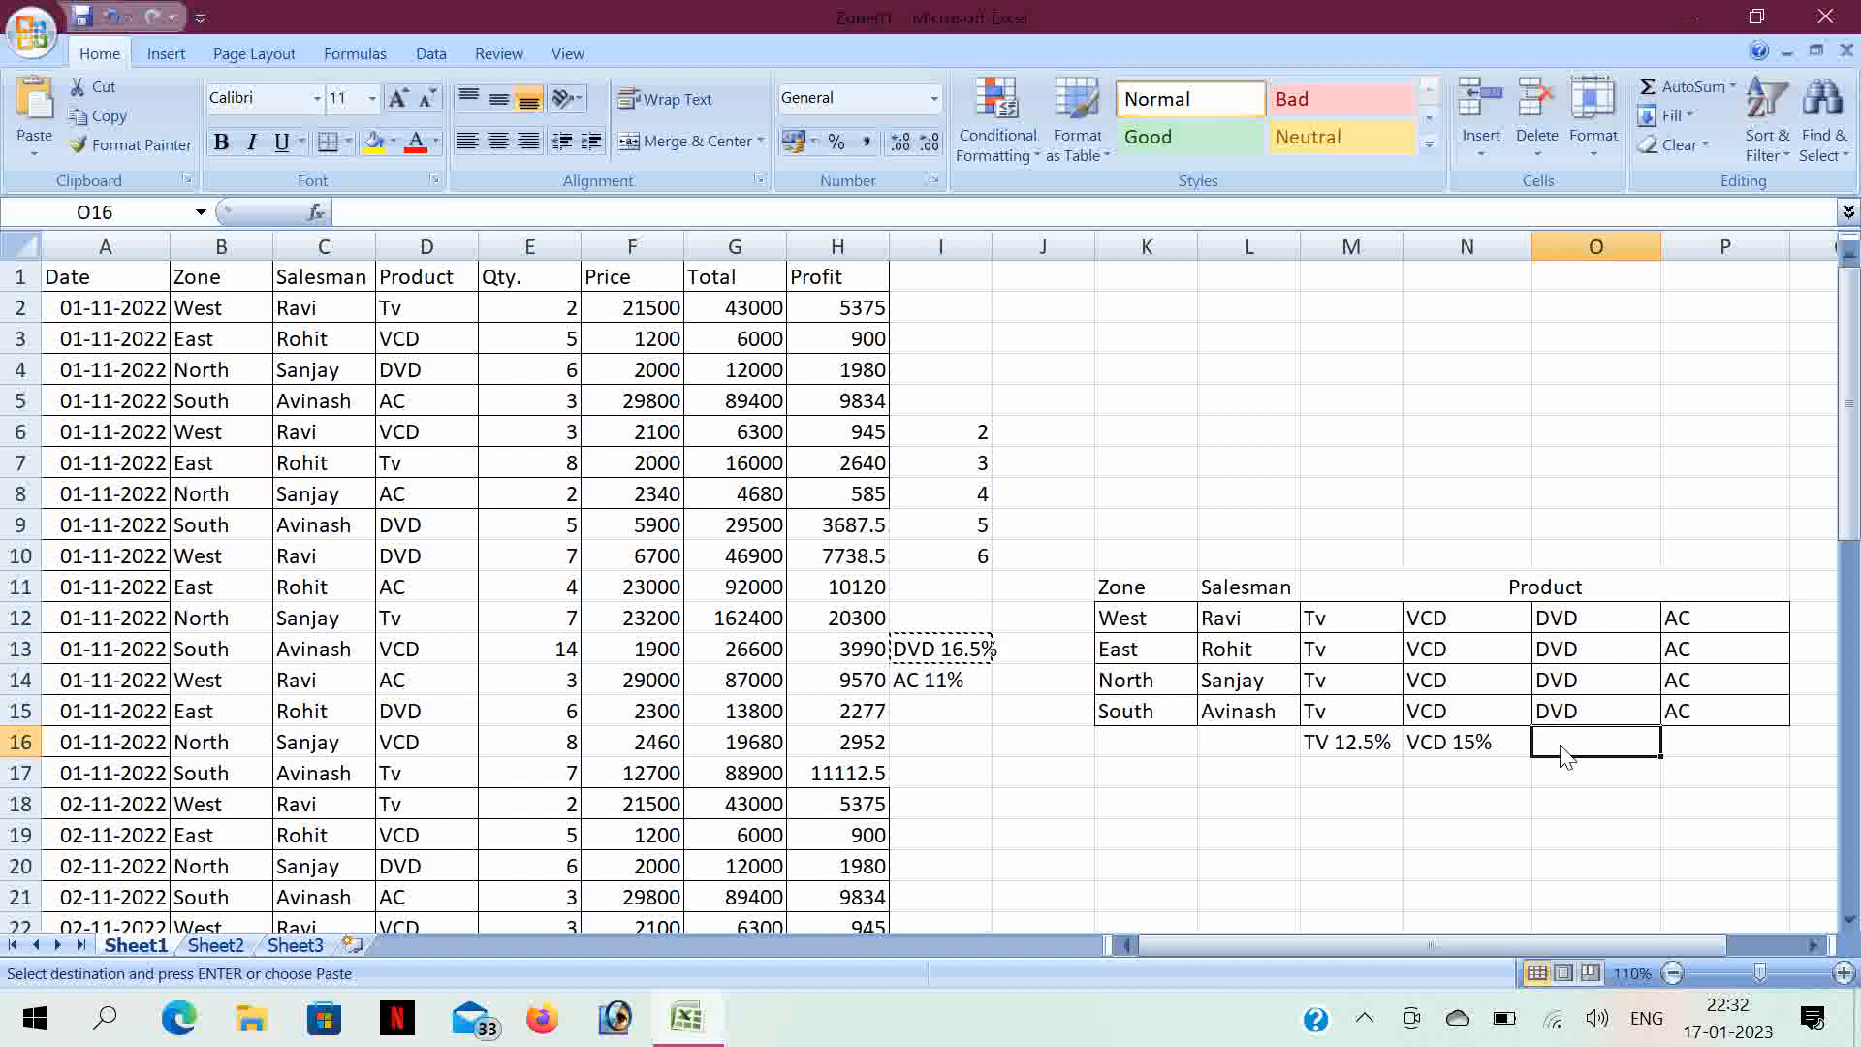
key("Return")
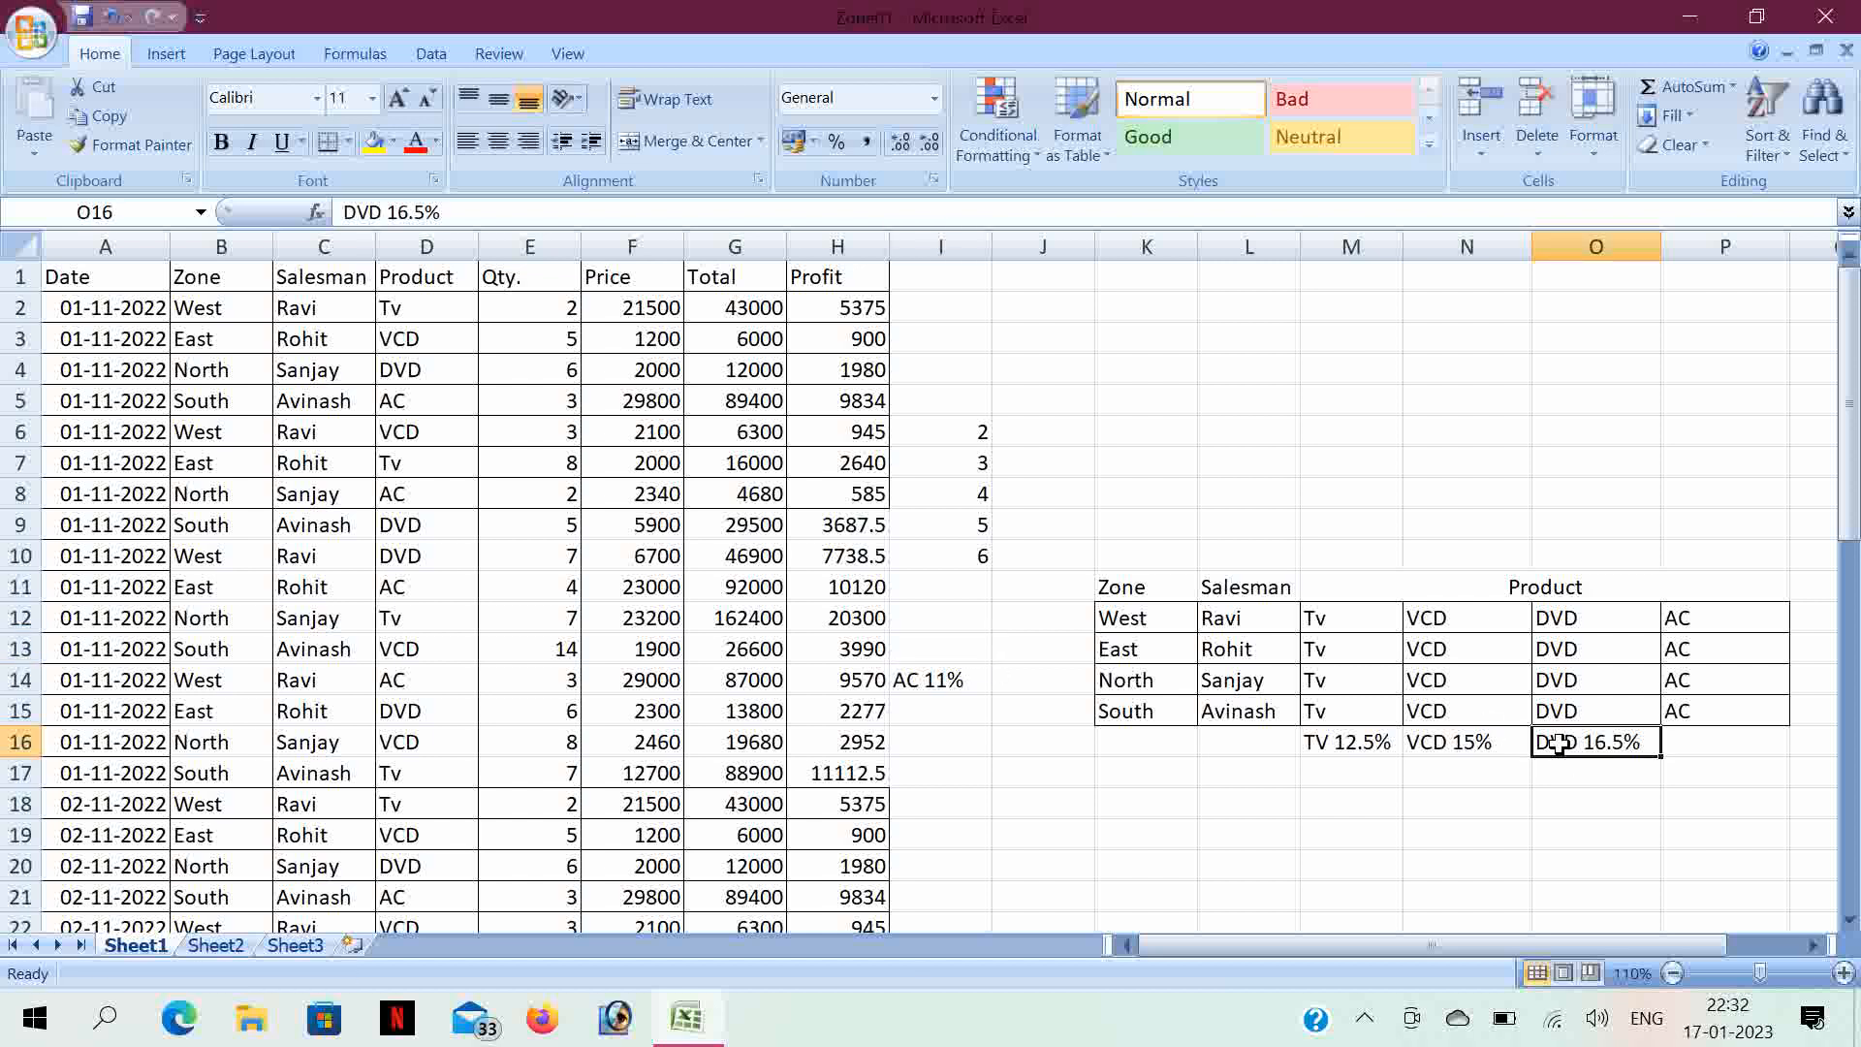
left_click(949, 678)
key("ctrl+x")
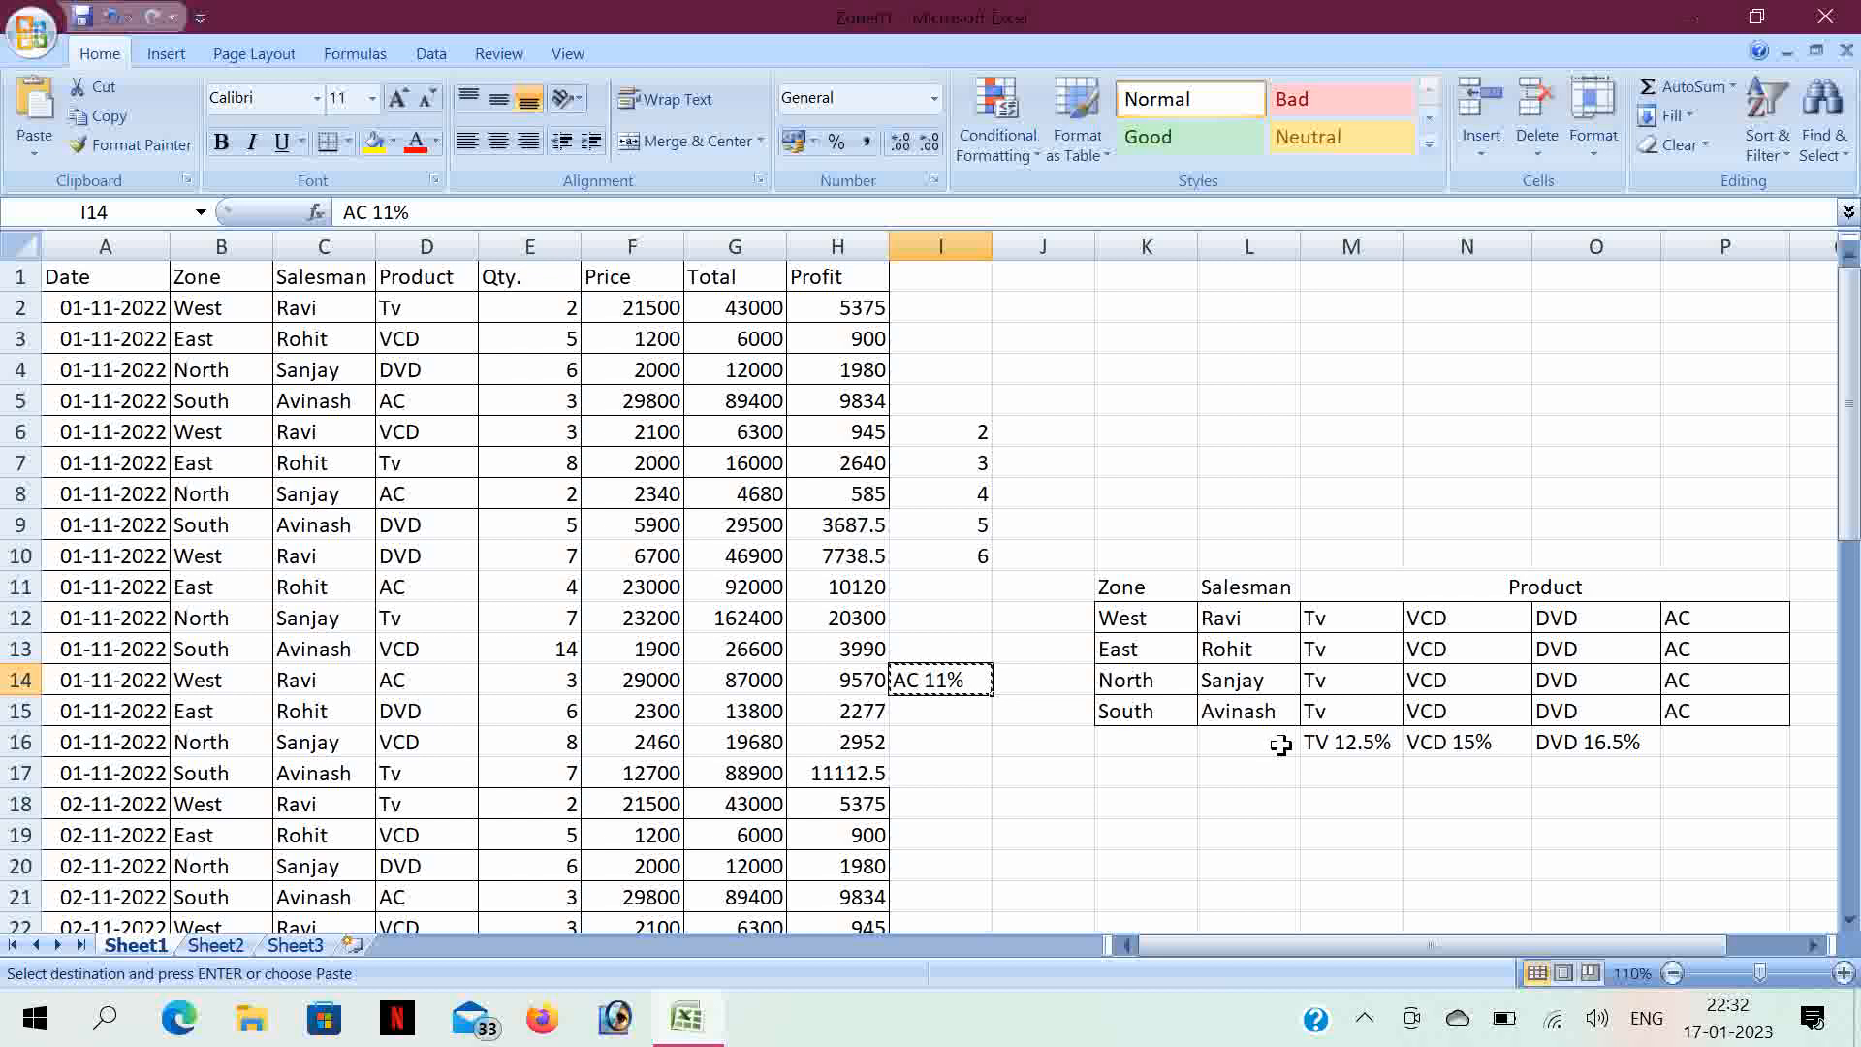
left_click(1674, 744)
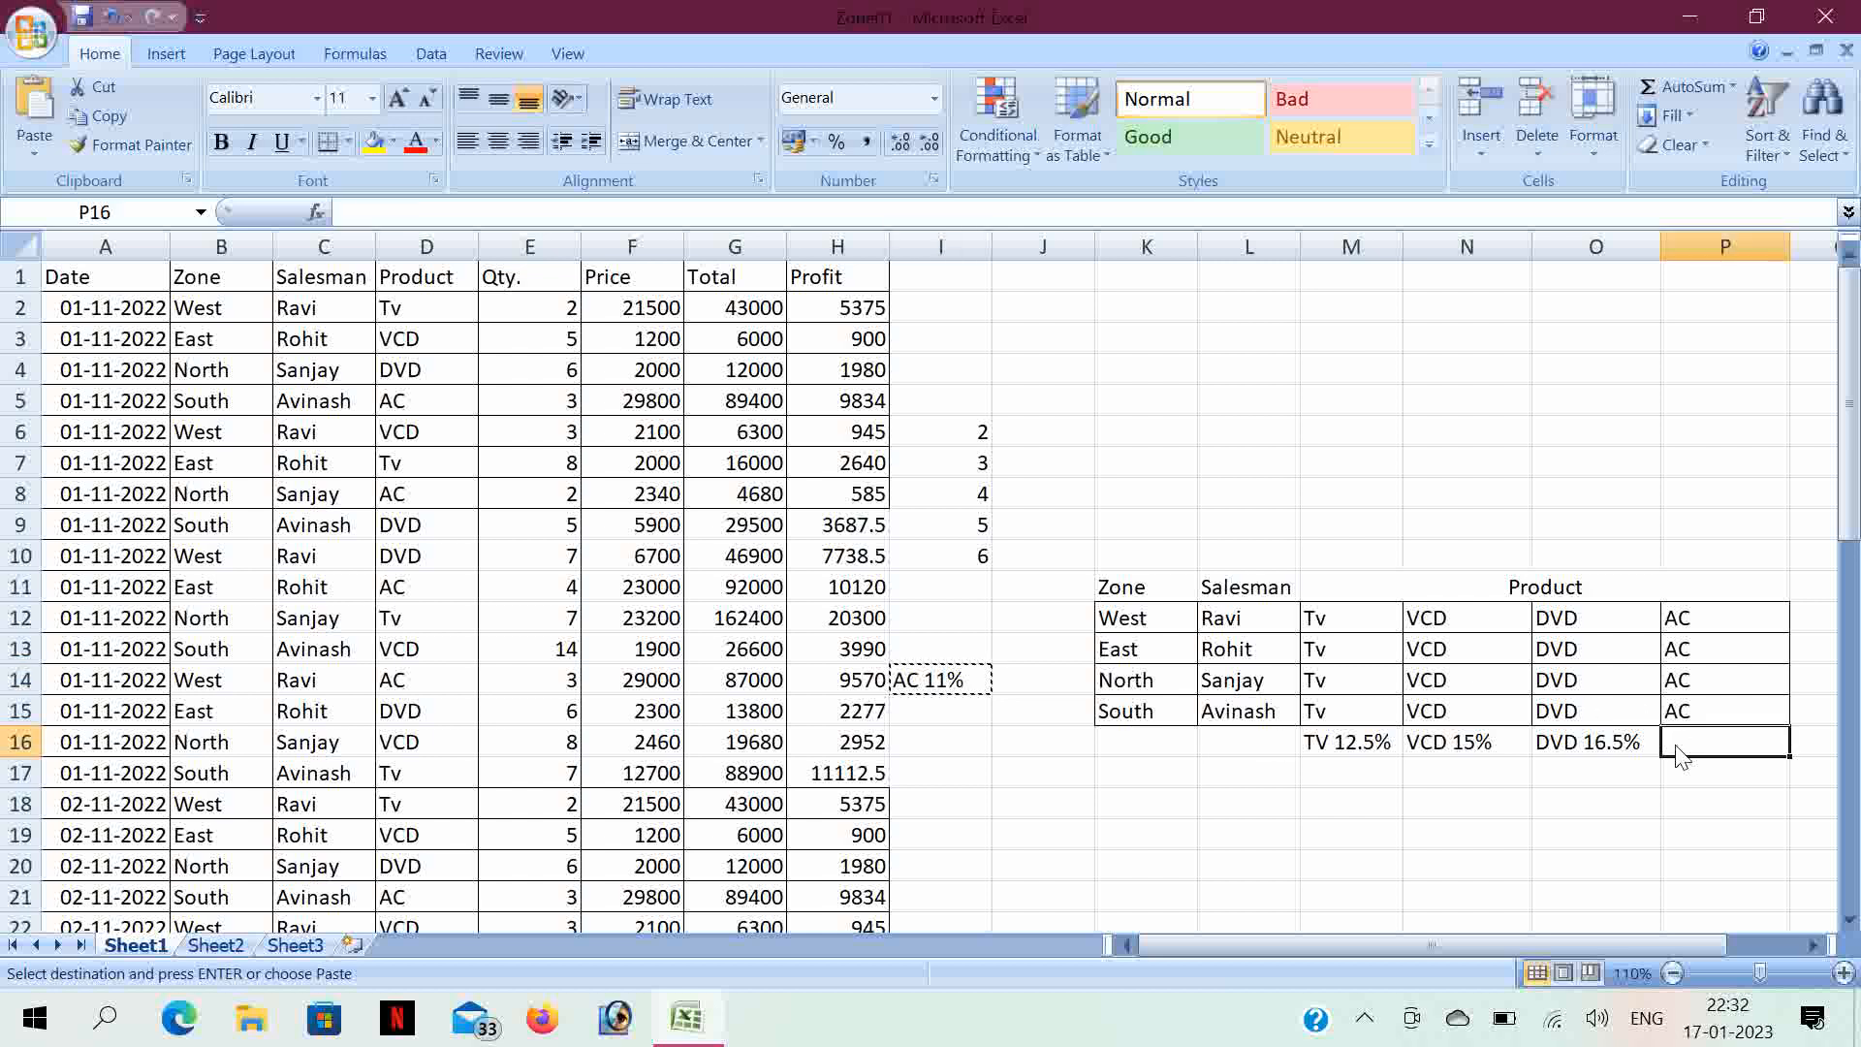
key("Return")
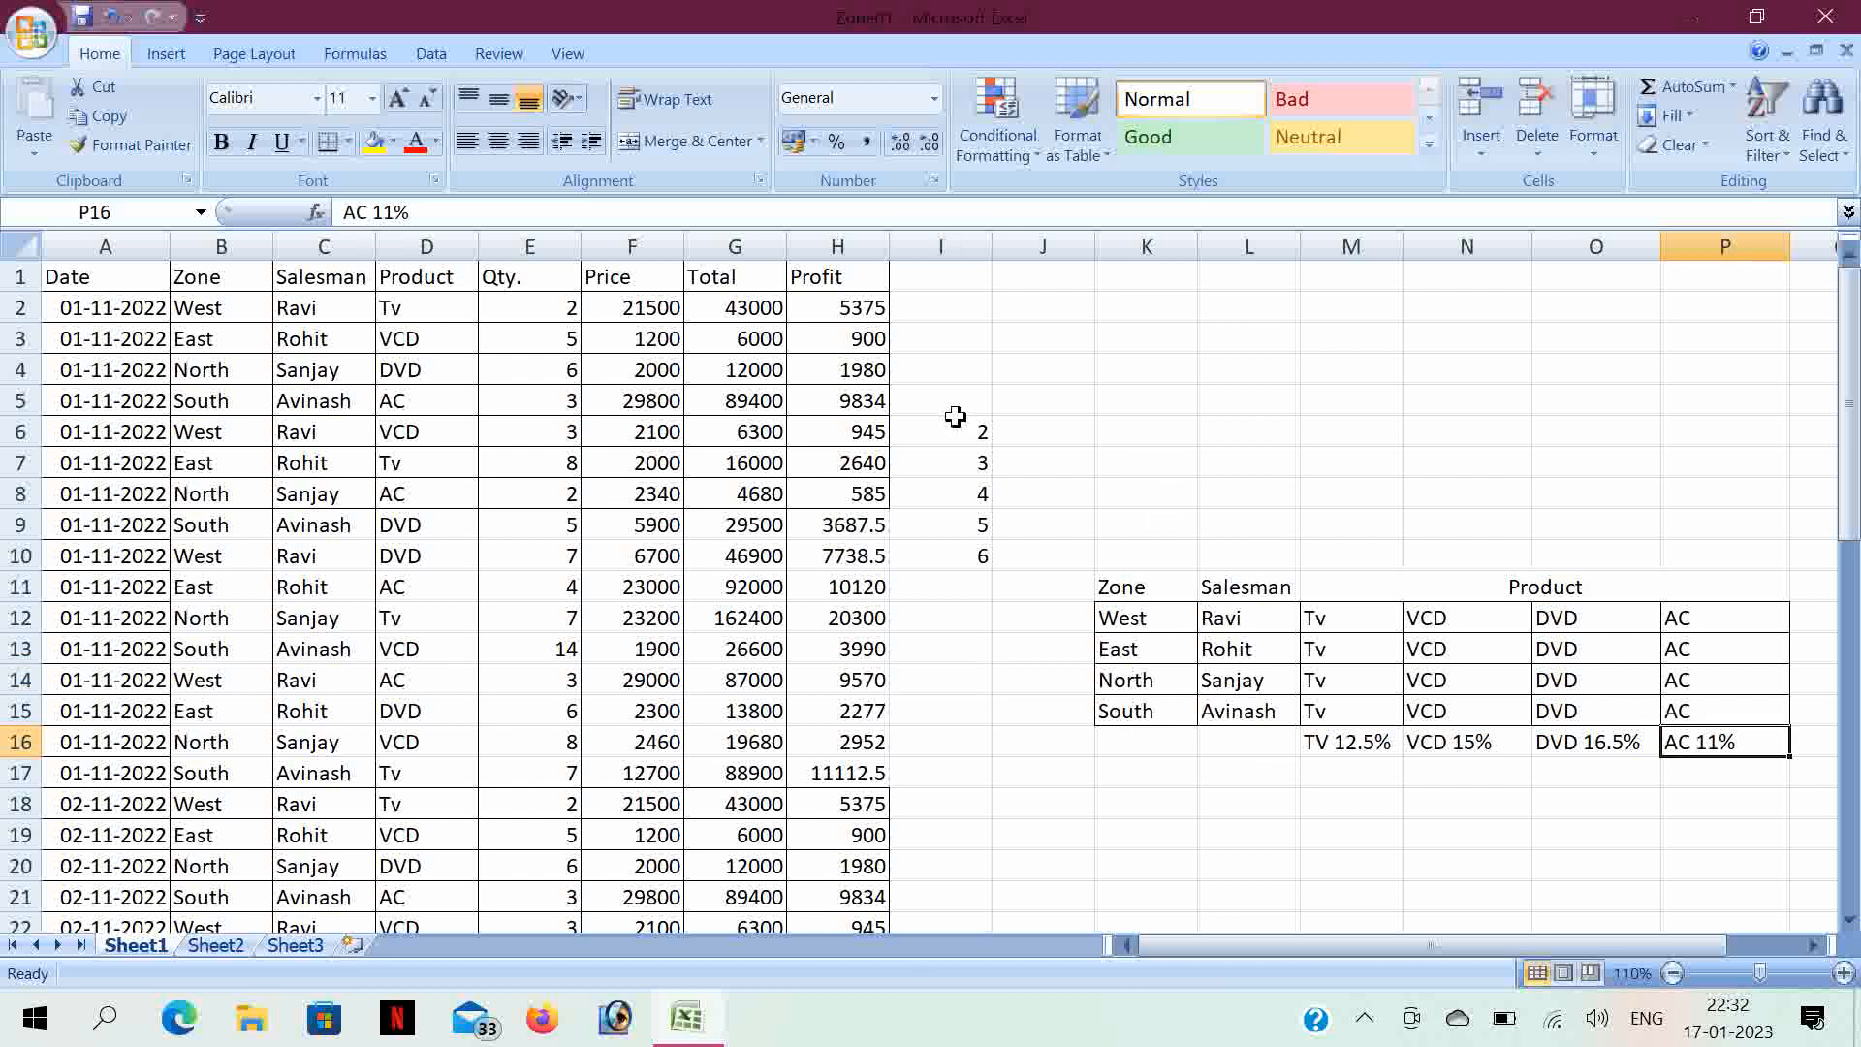
- Clear the stray numbers 2 to 6 from cells I6:I10
left_click_drag(964, 427, 970, 553)
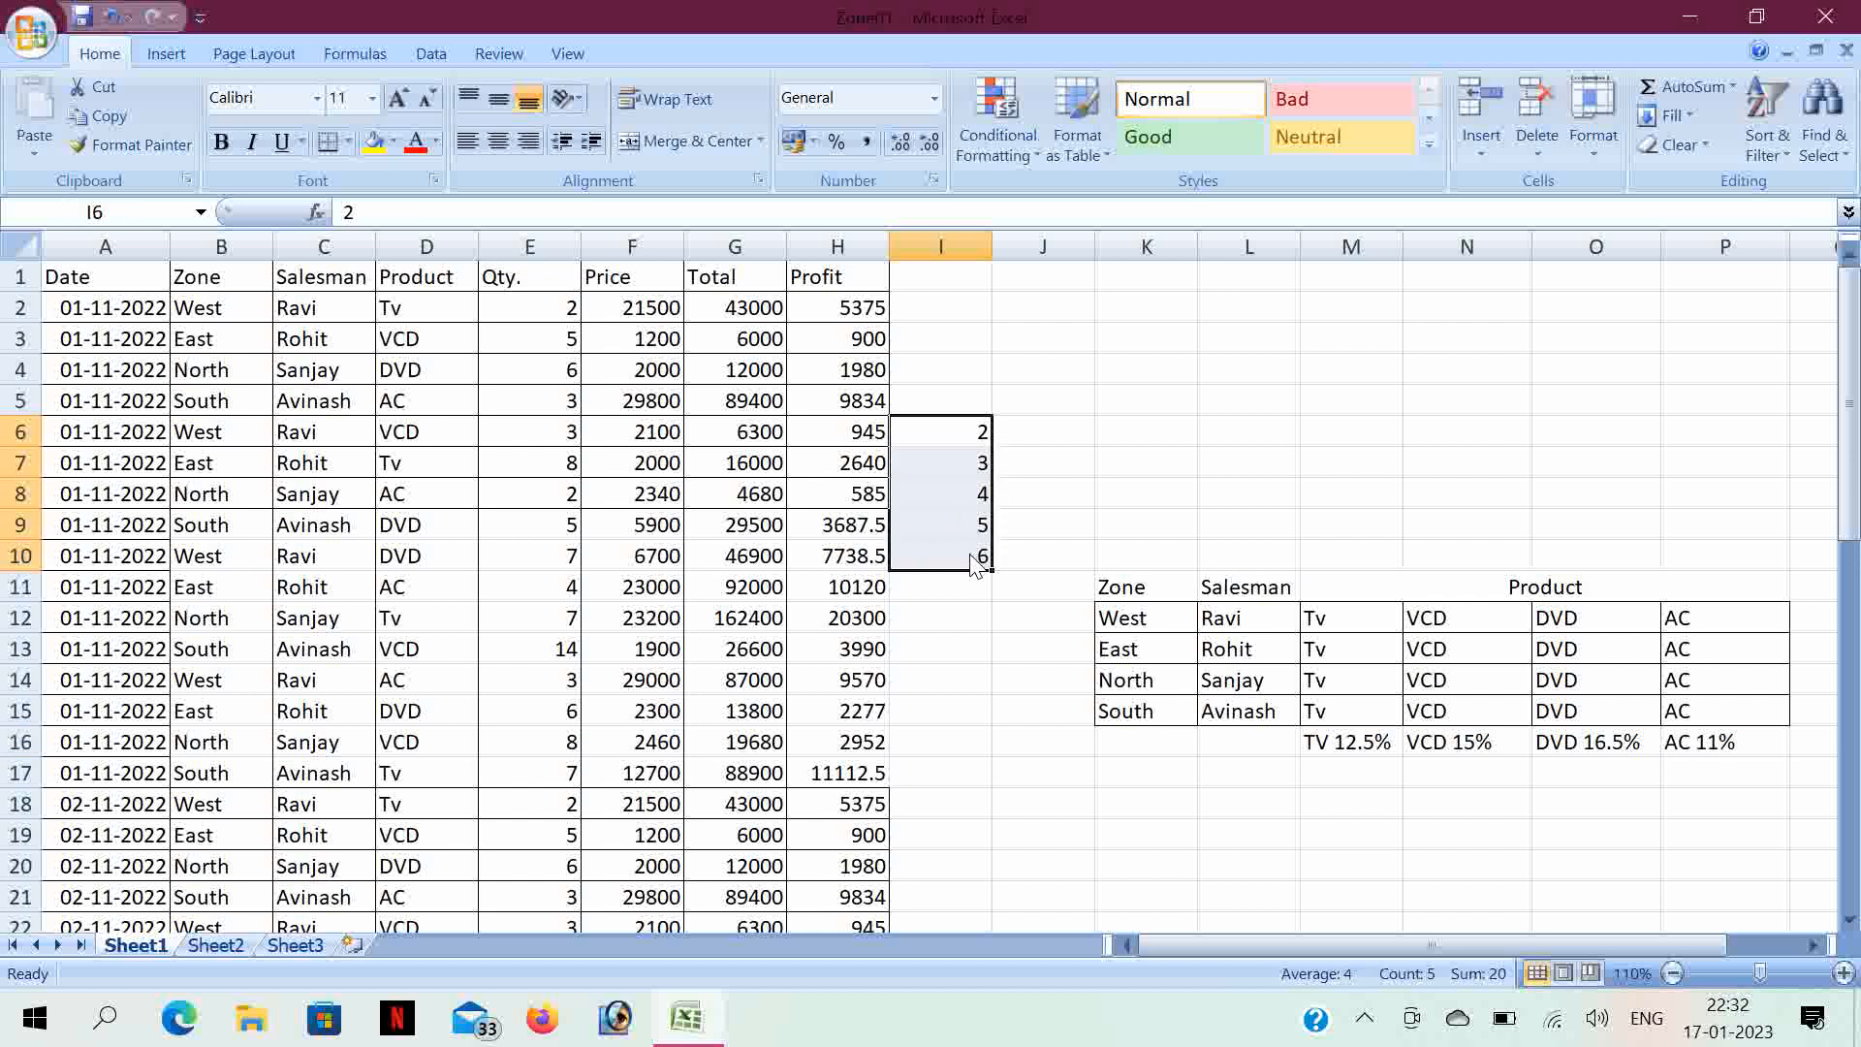
key("Delete")
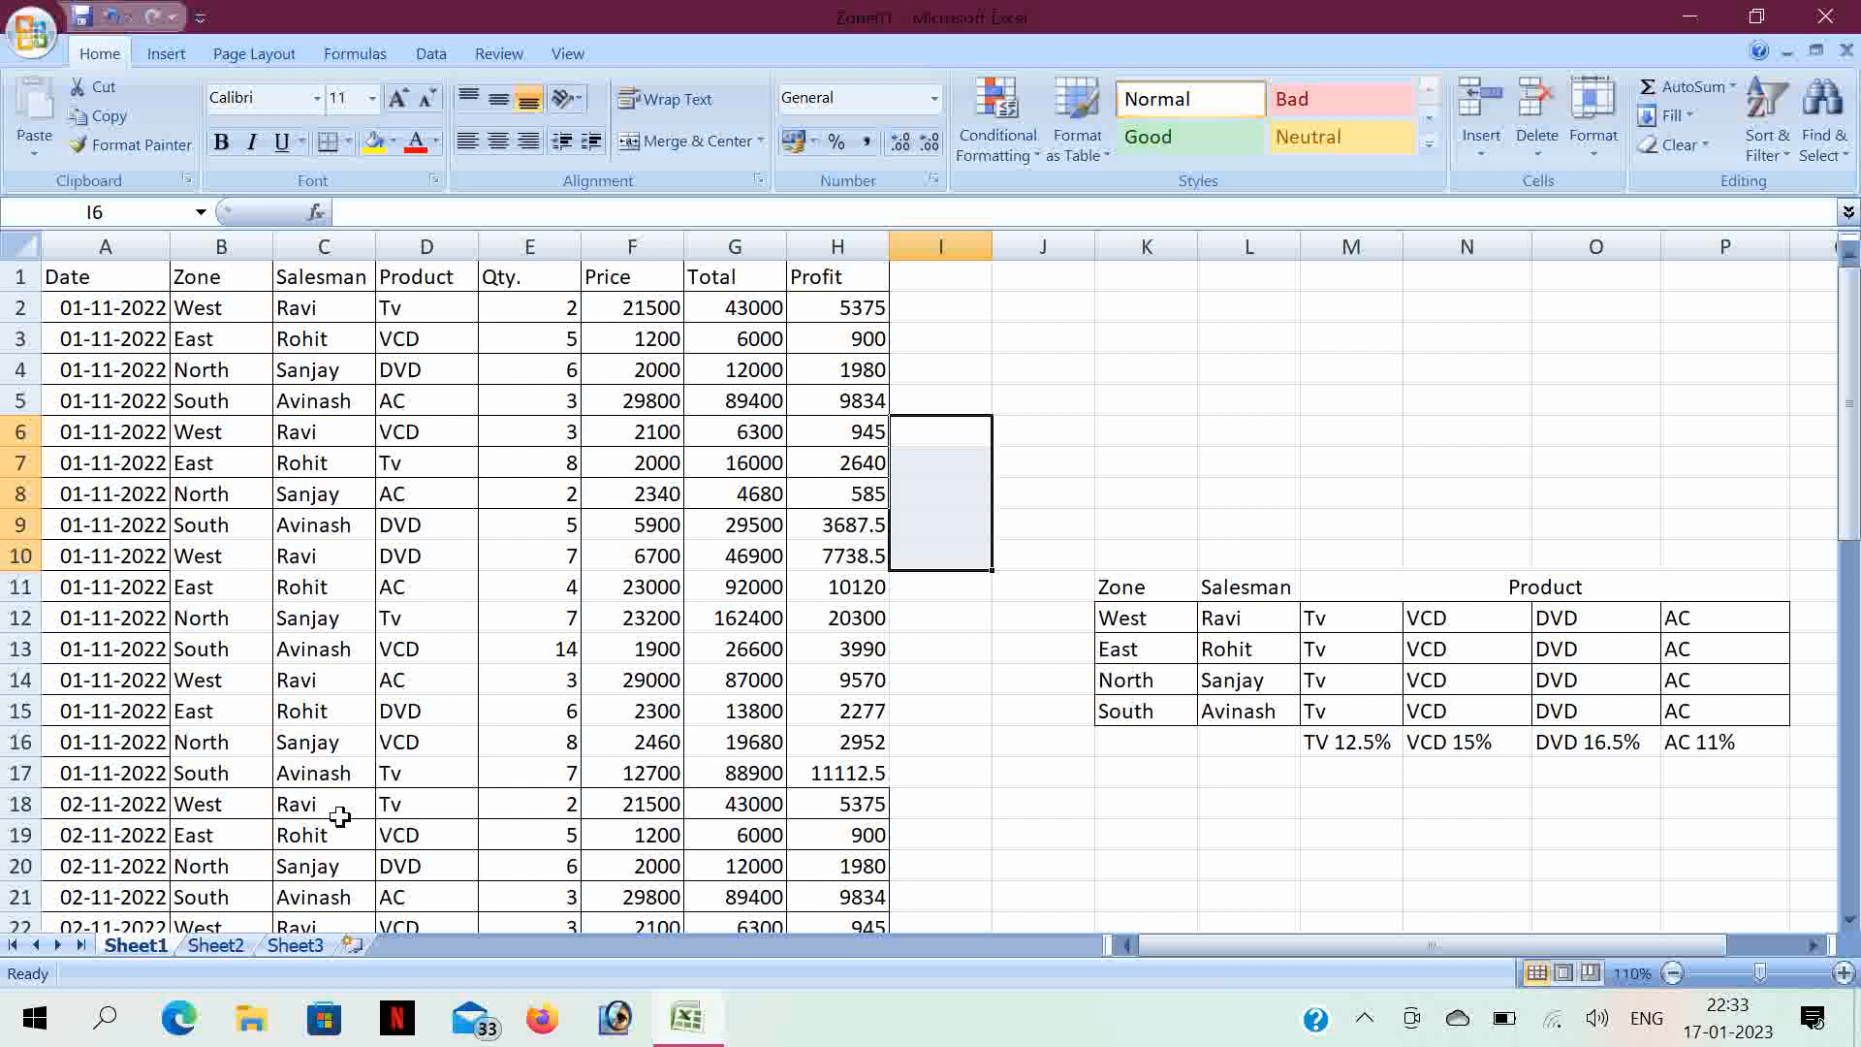
- Make the sales data's header row A1:H1 bold
scroll(569, 815, "down", 3)
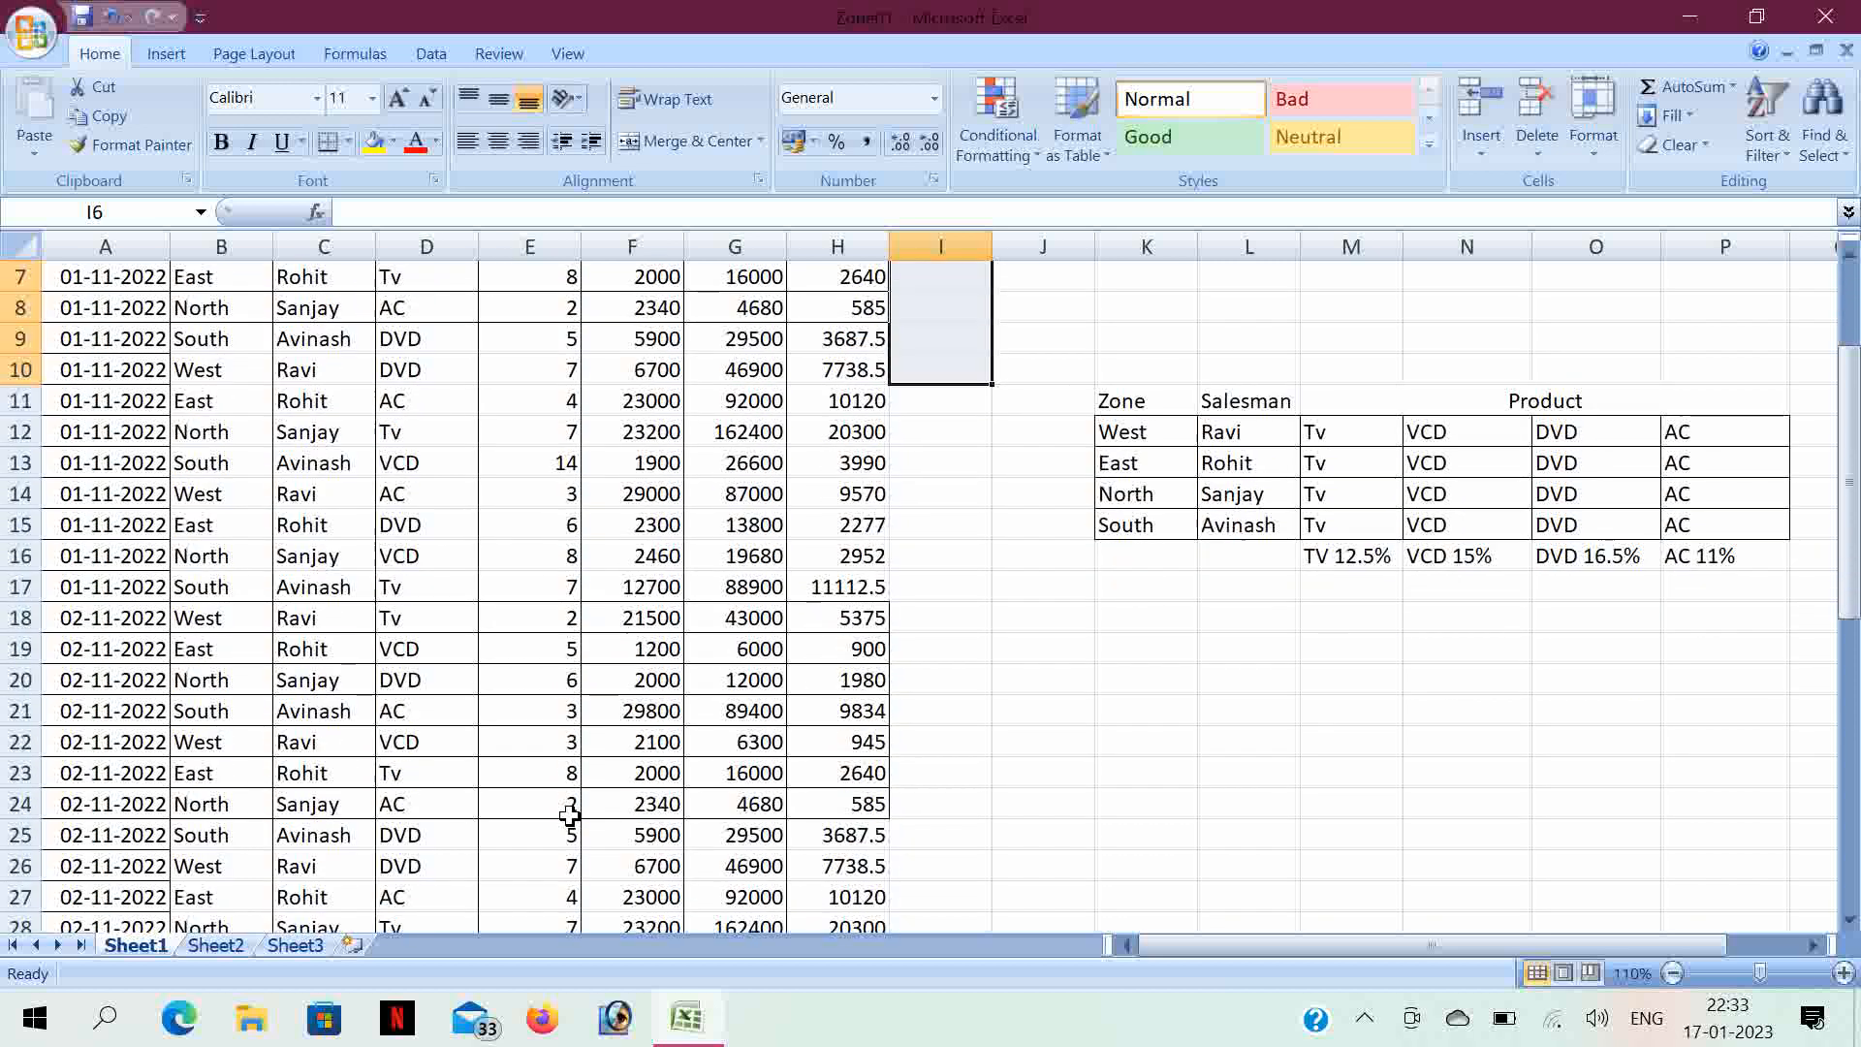
scroll(569, 815, "down", 5)
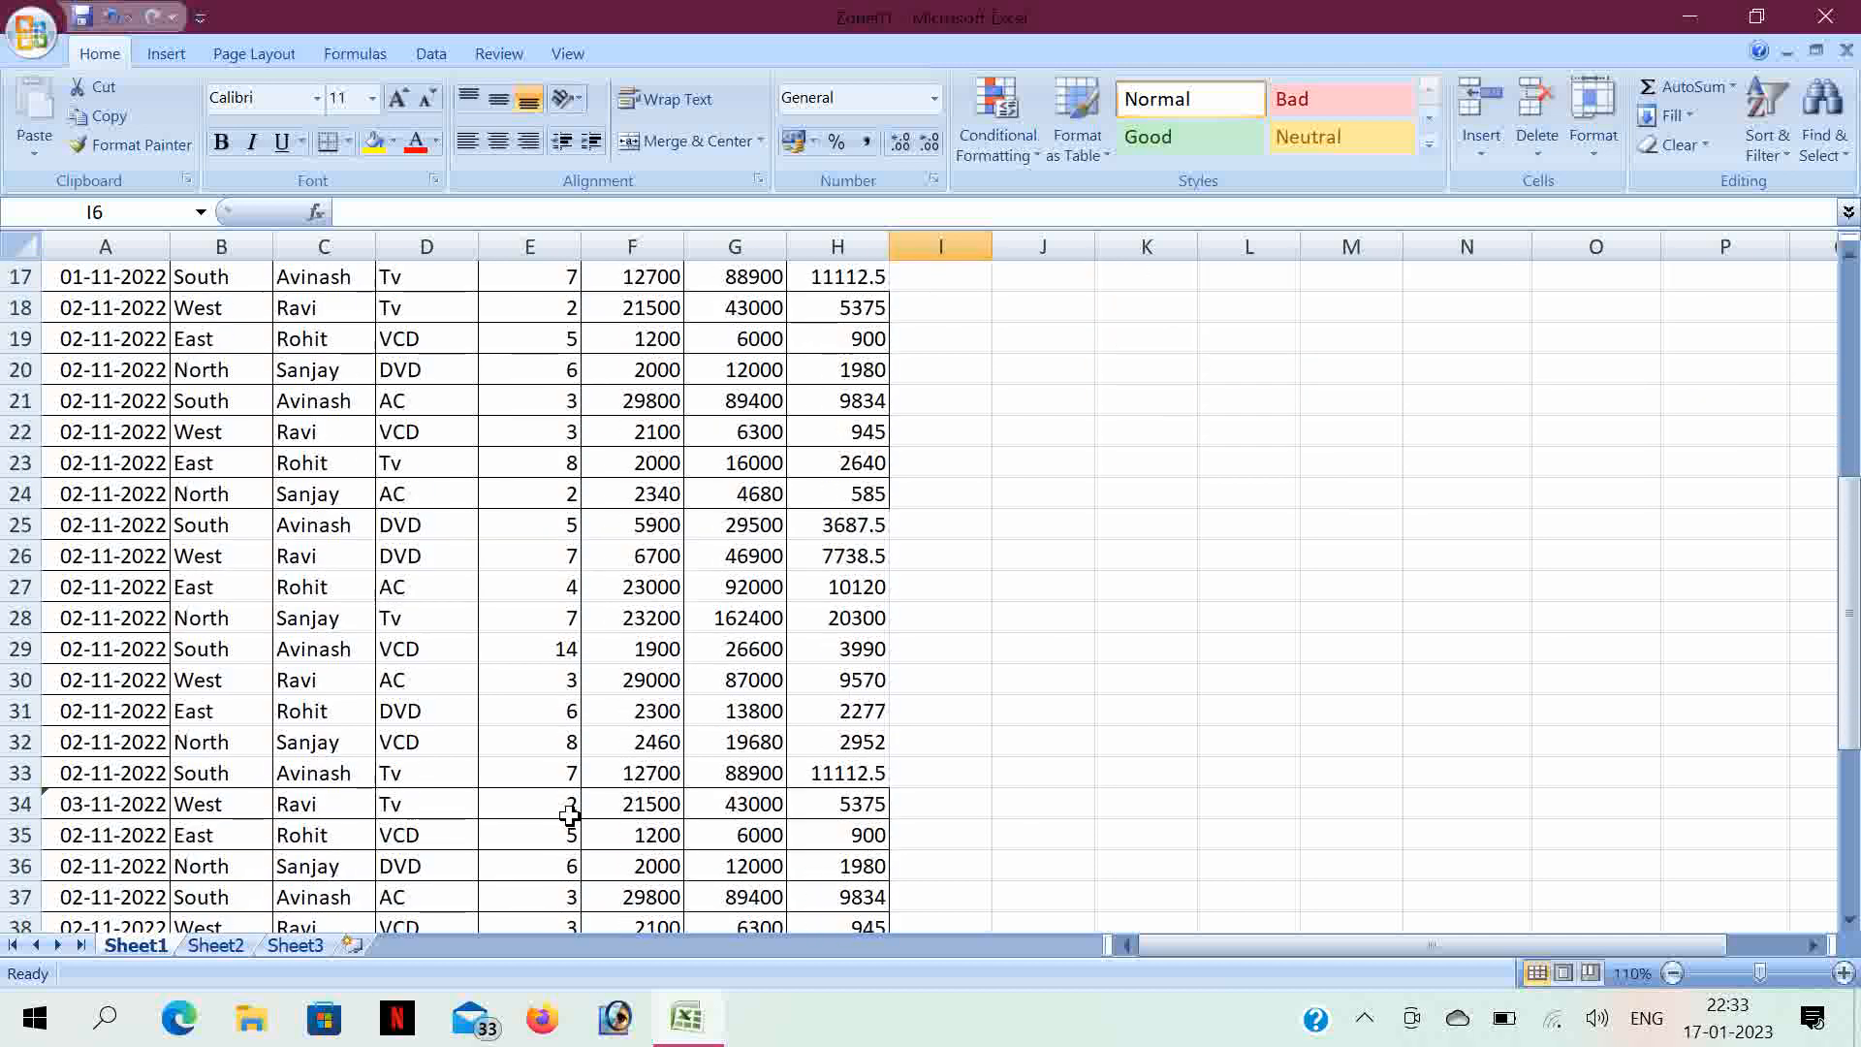
scroll(569, 815, "down", 3)
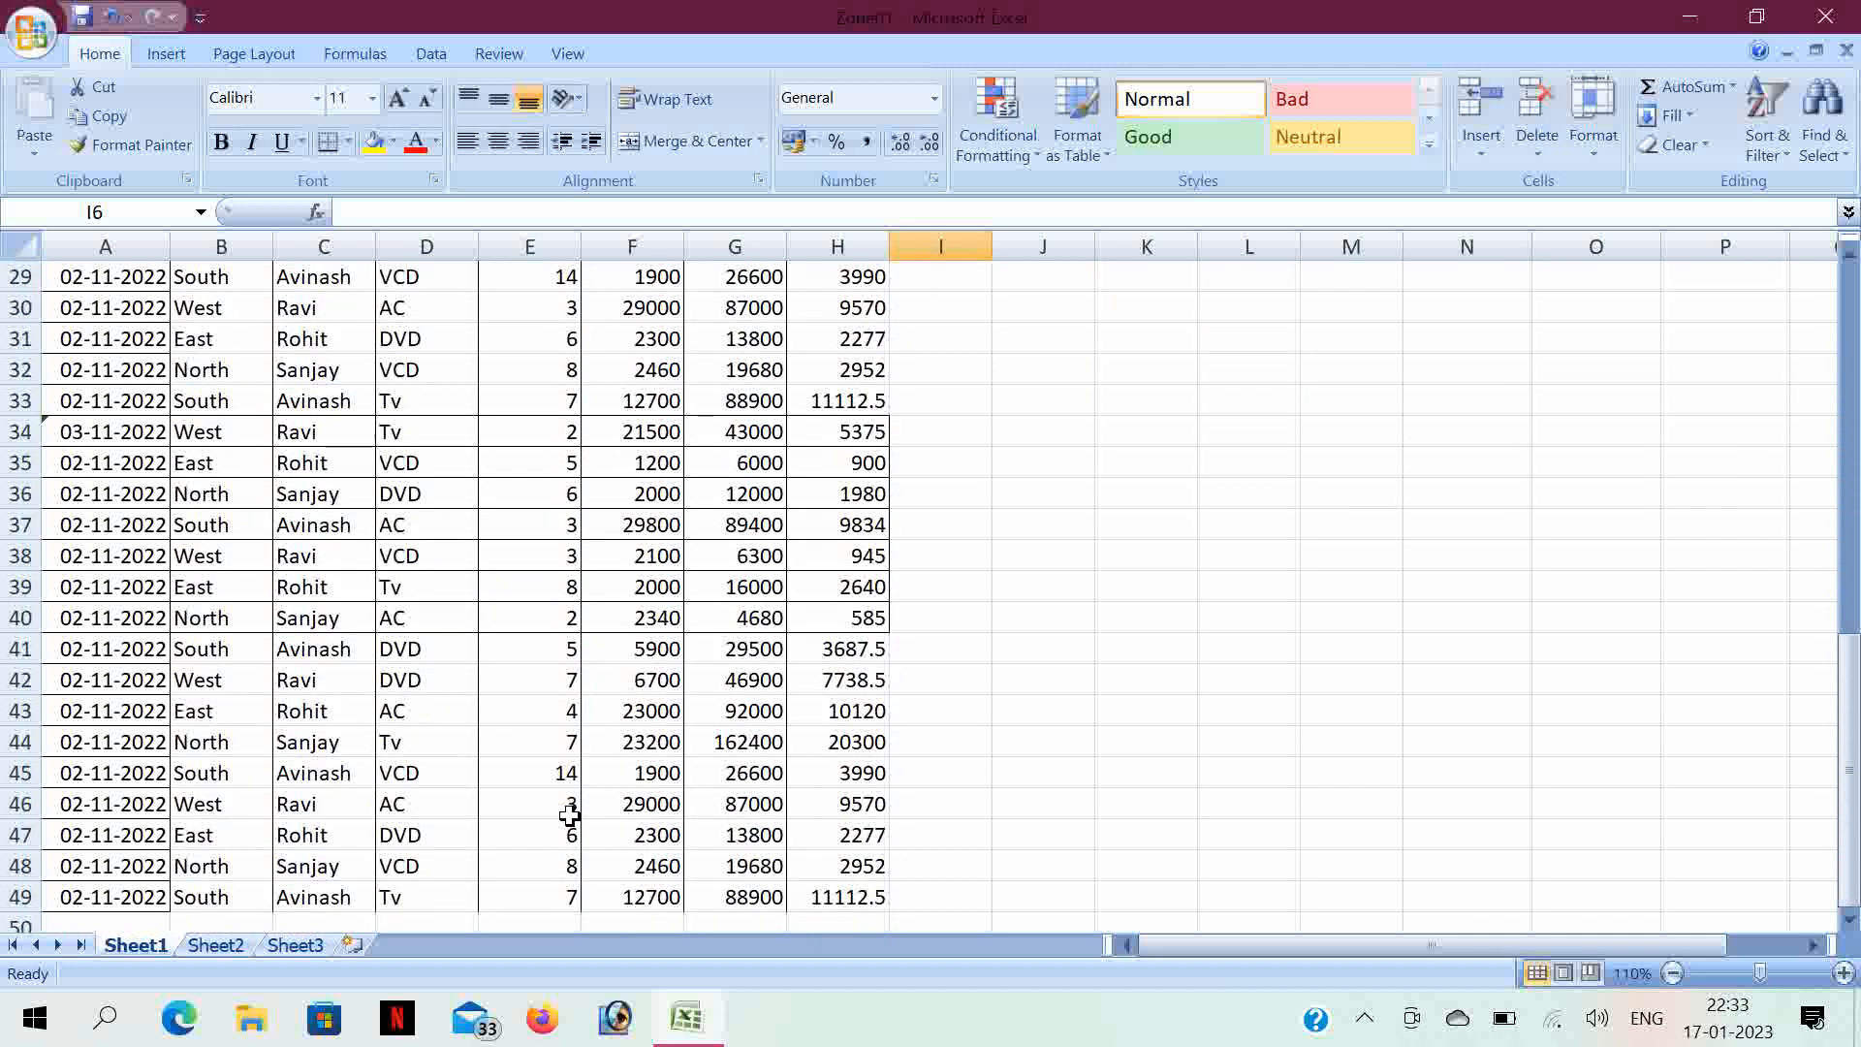
scroll(569, 815, "up", 10)
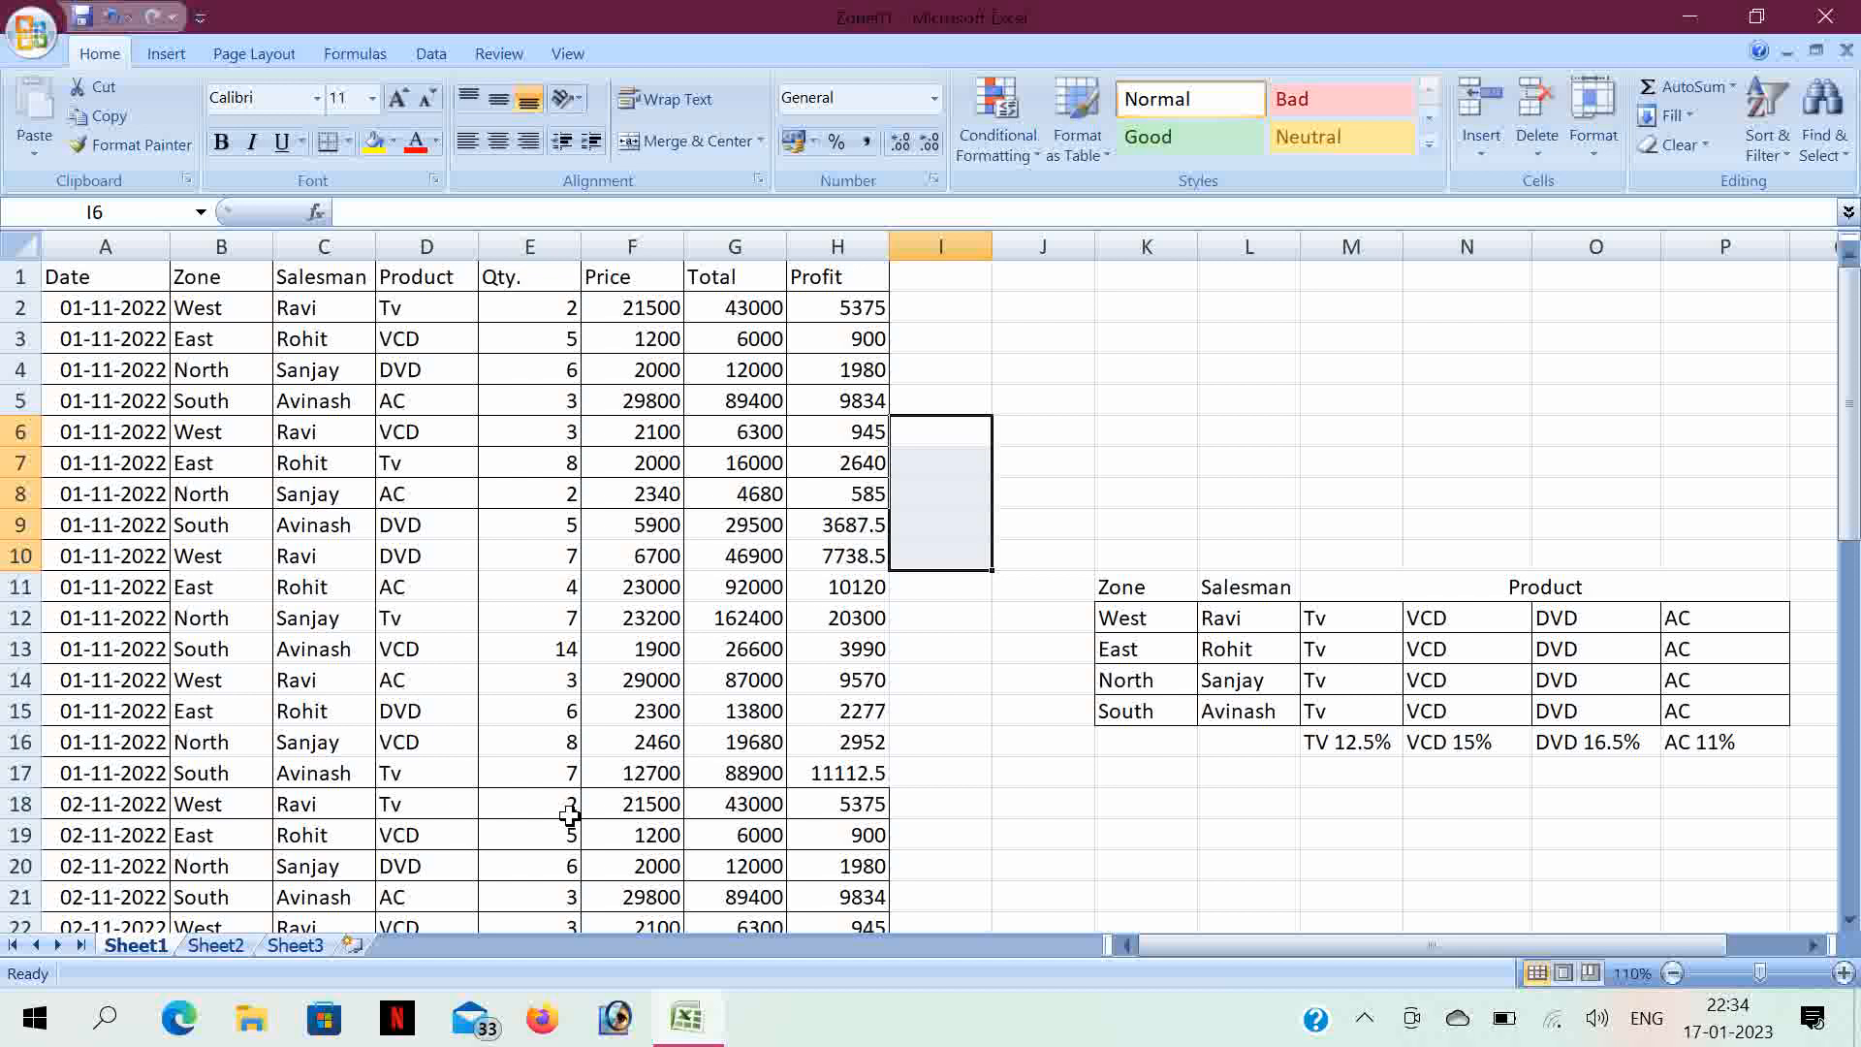
left_click_drag(133, 275, 819, 278)
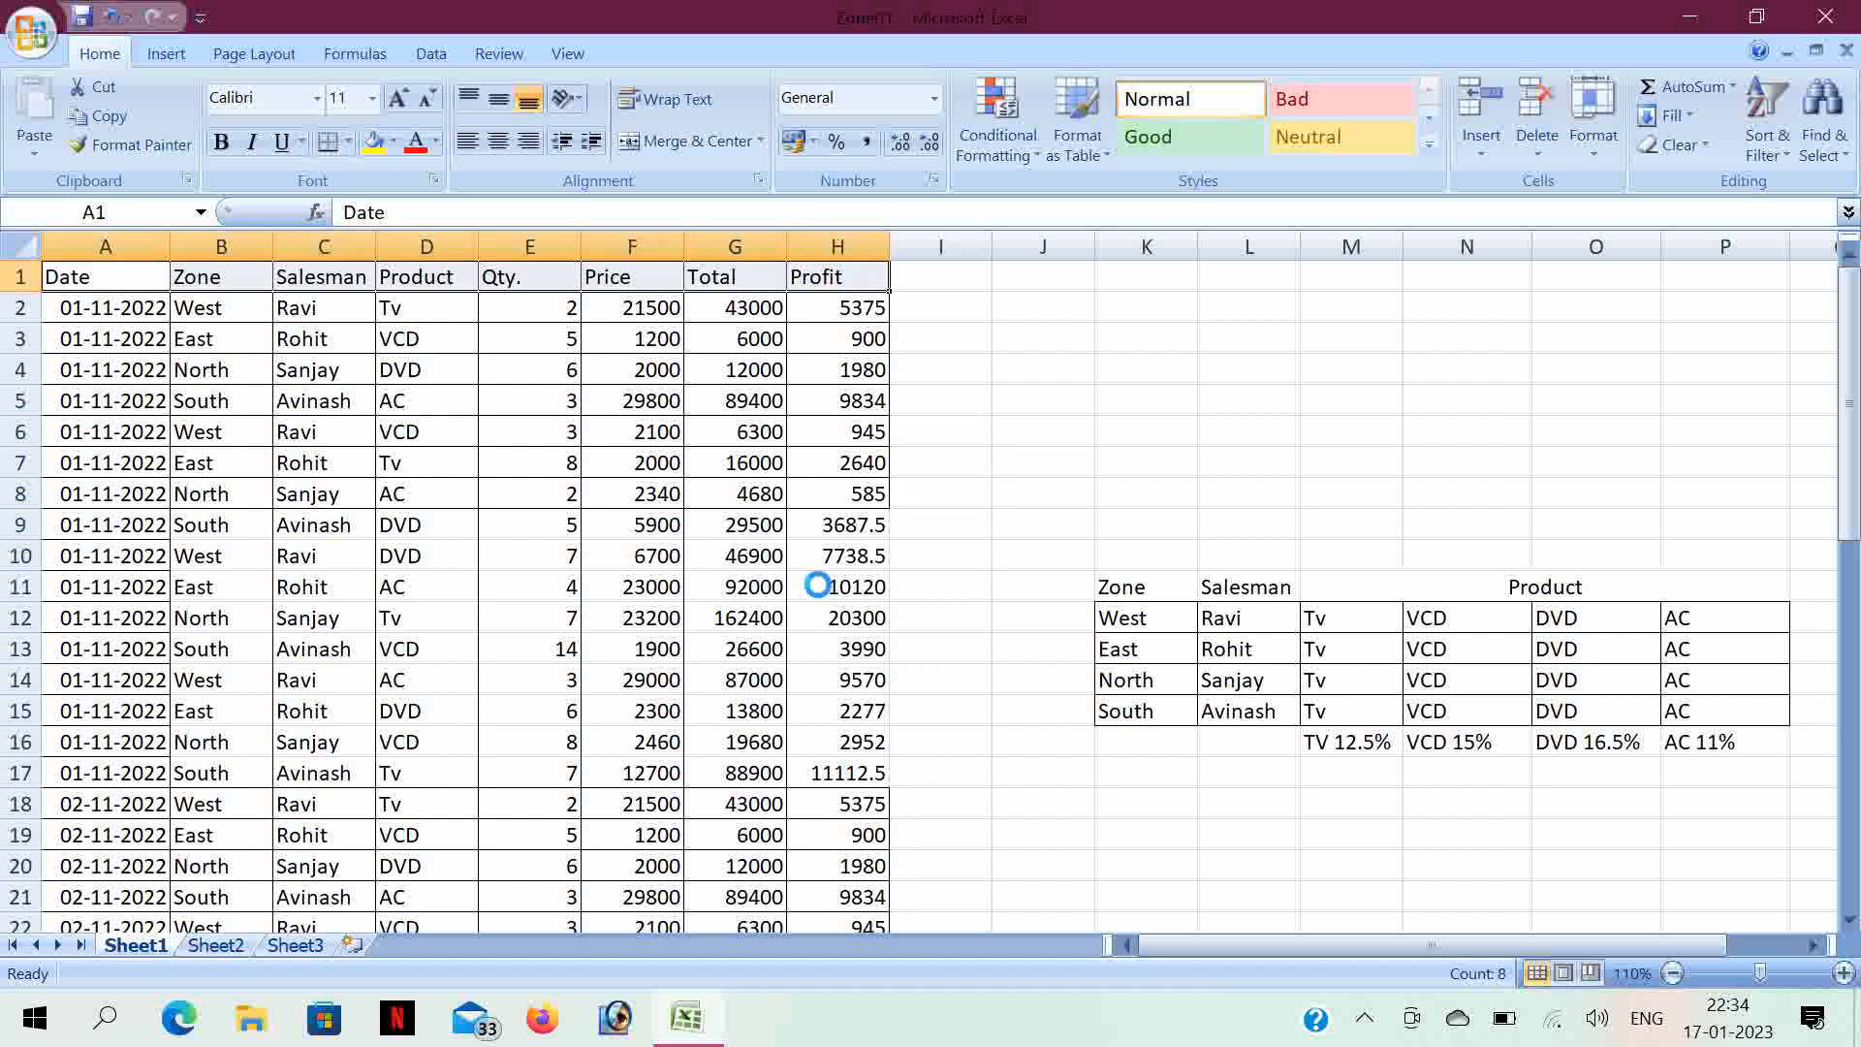
key("ctrl+b")
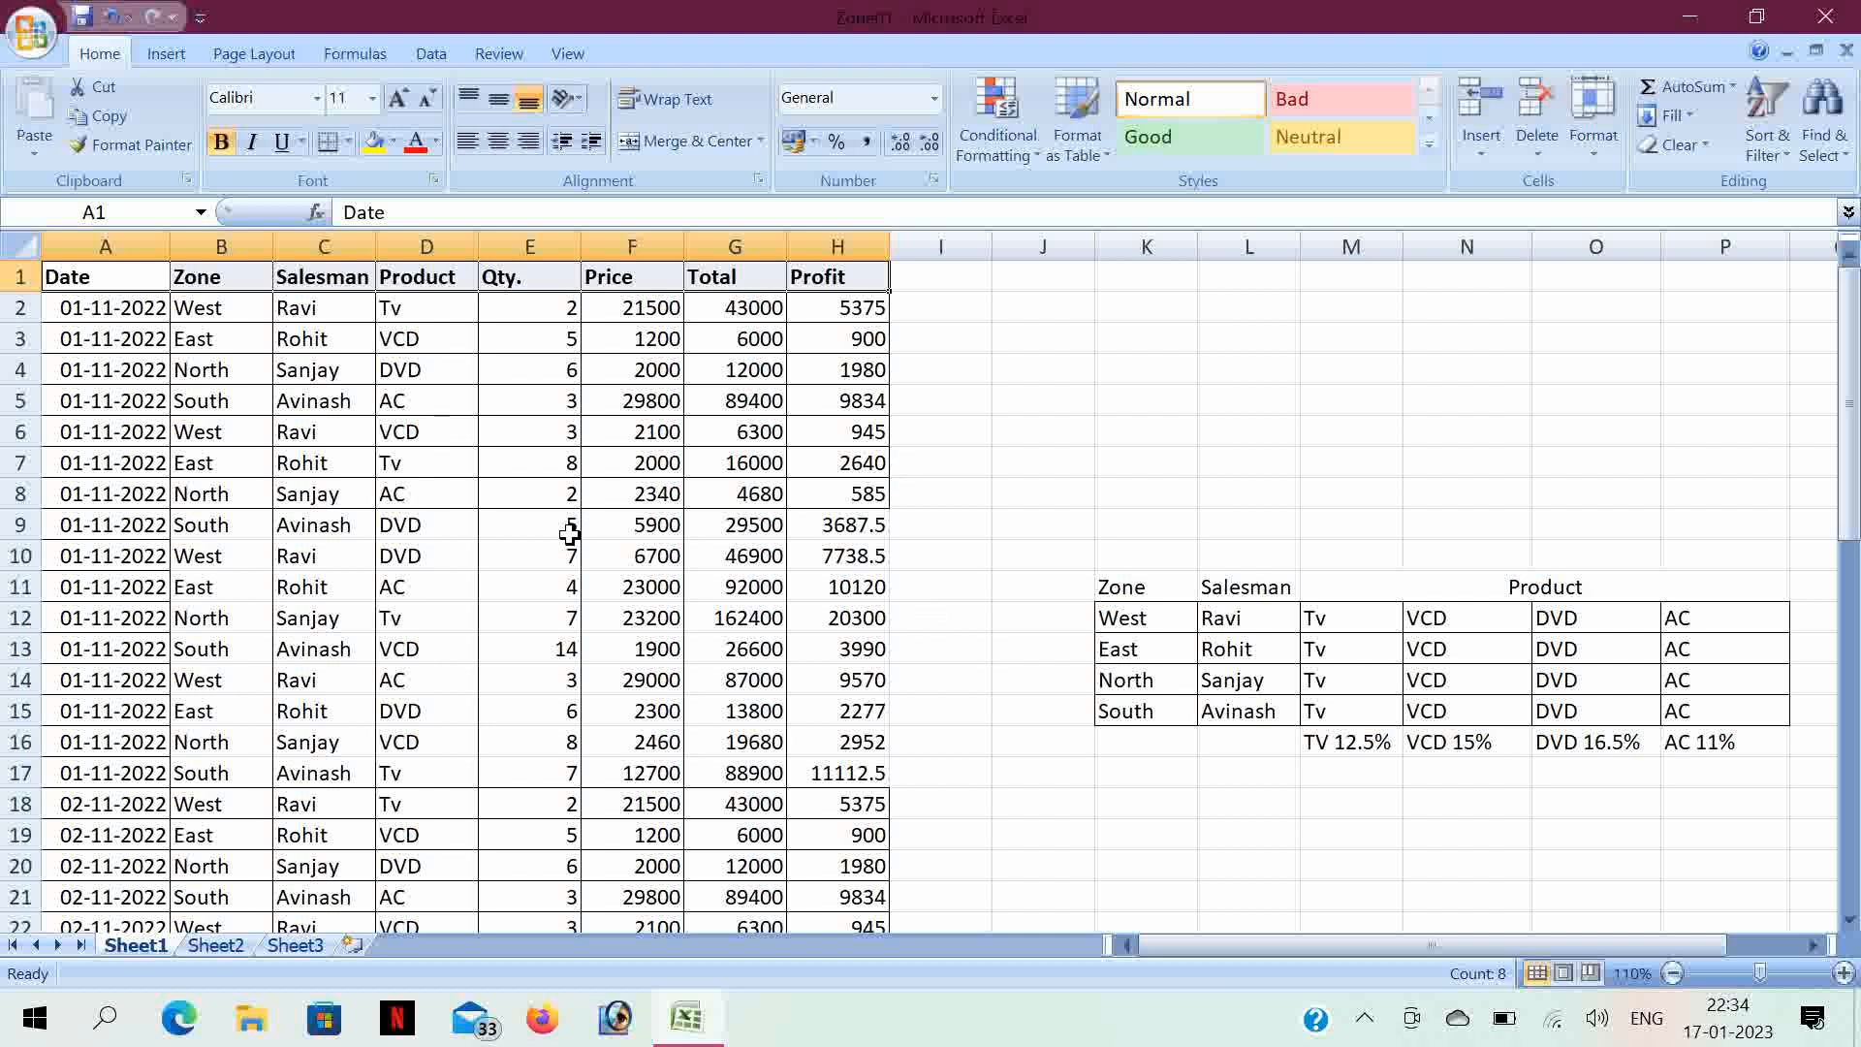
- Create a PivotTable from the sales data range Sheet1!$A$1:$H$49 and place it on a new worksheet
scroll(569, 533, "down", 3)
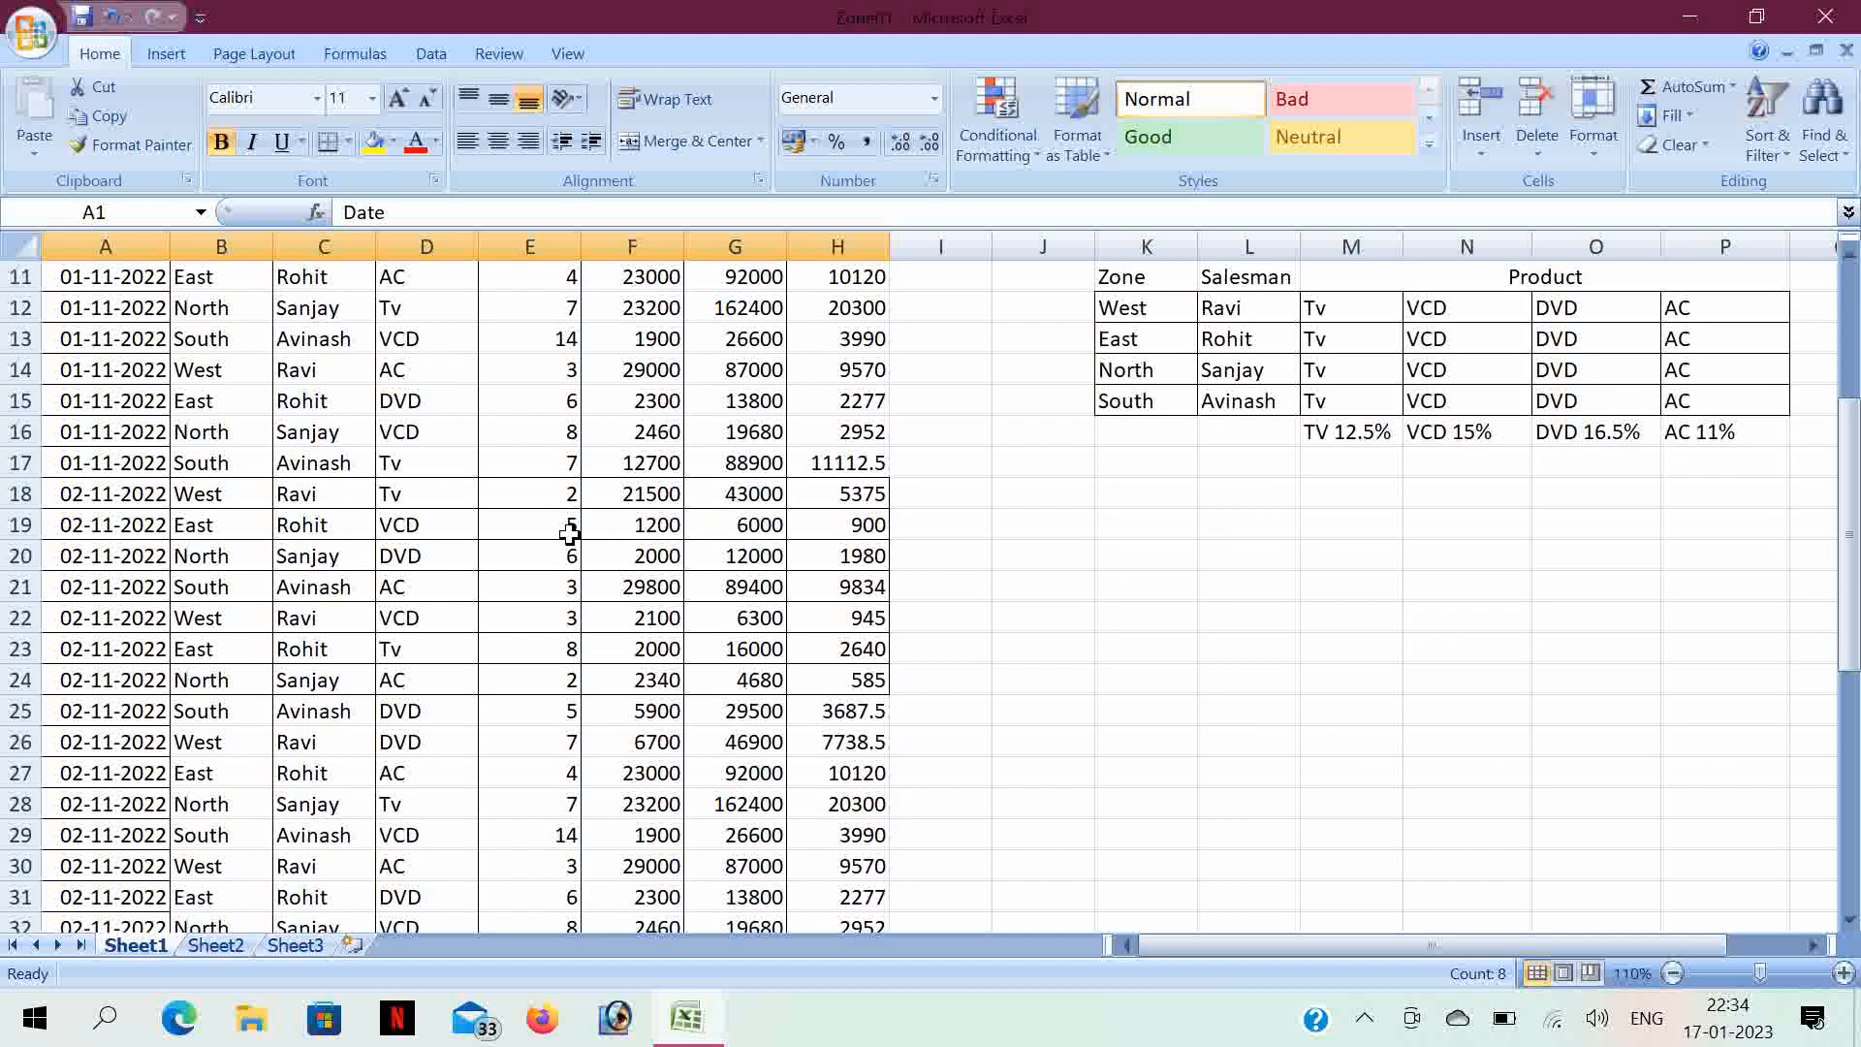
scroll(569, 532, "down", 3)
scroll(569, 533, "up", 6)
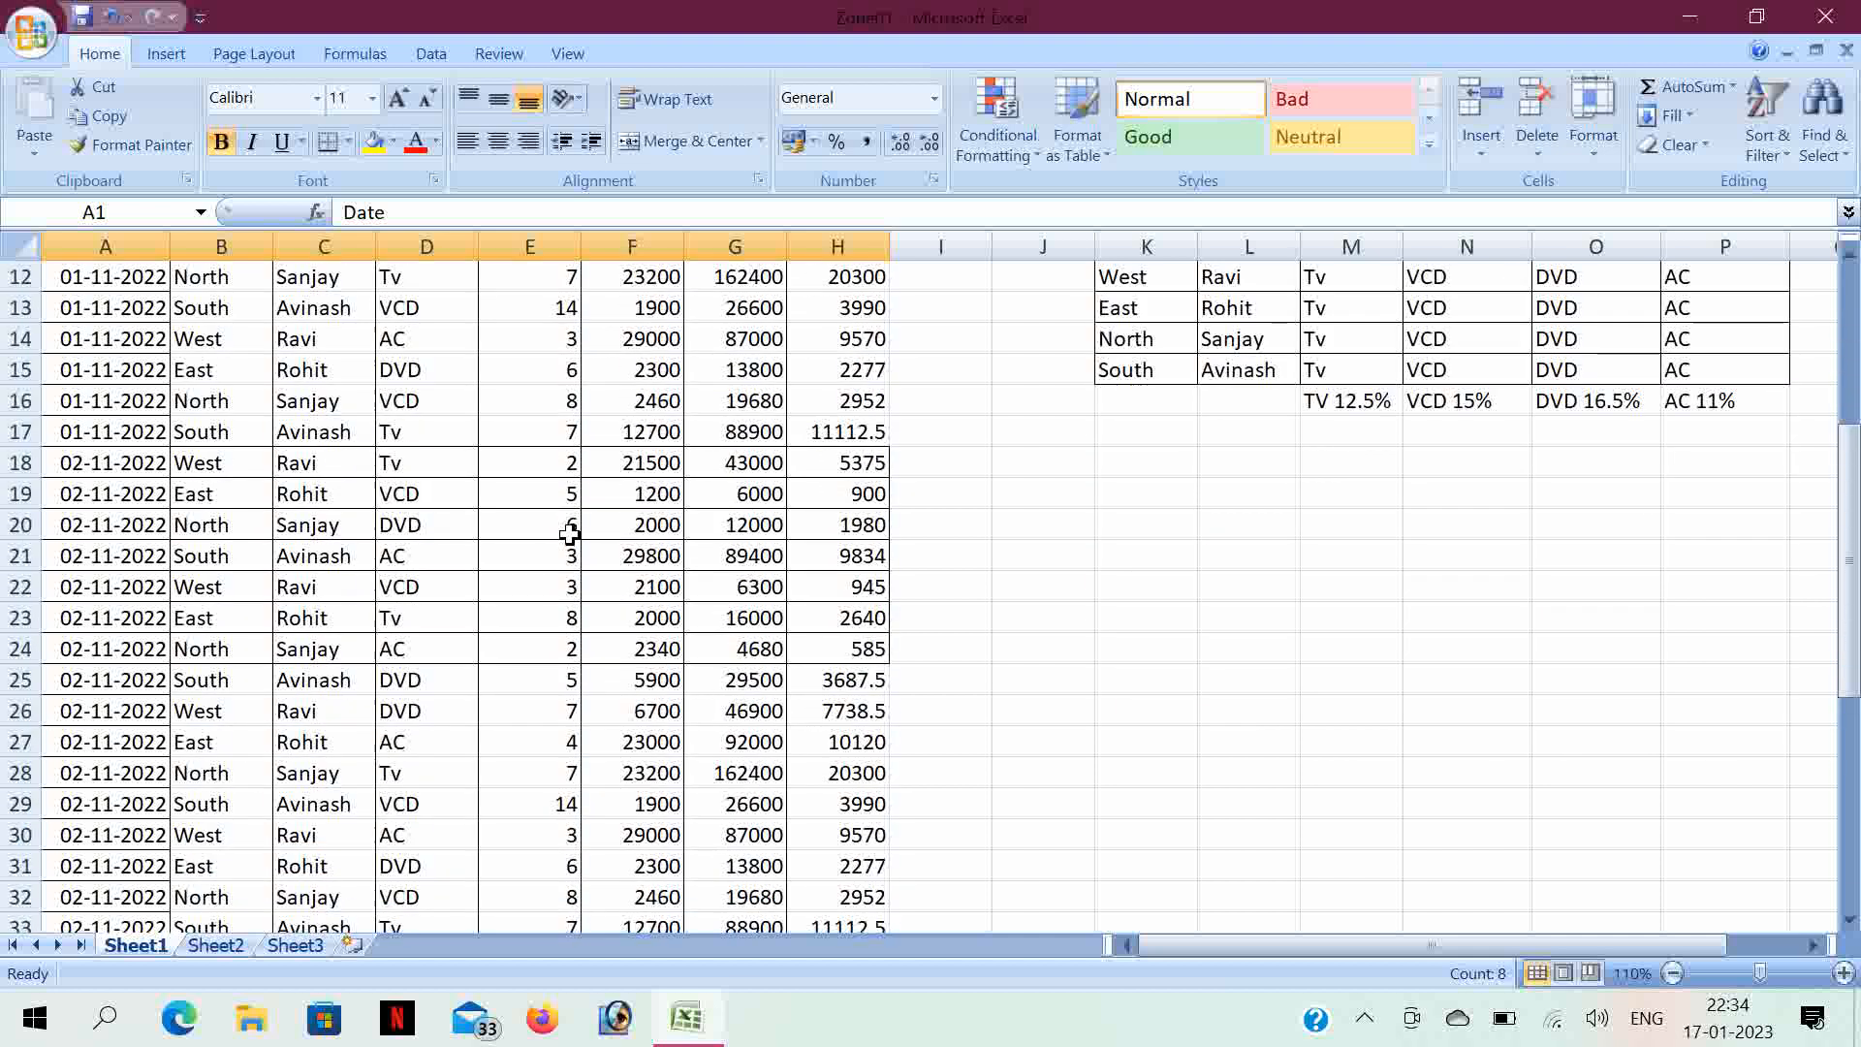
left_click(167, 53)
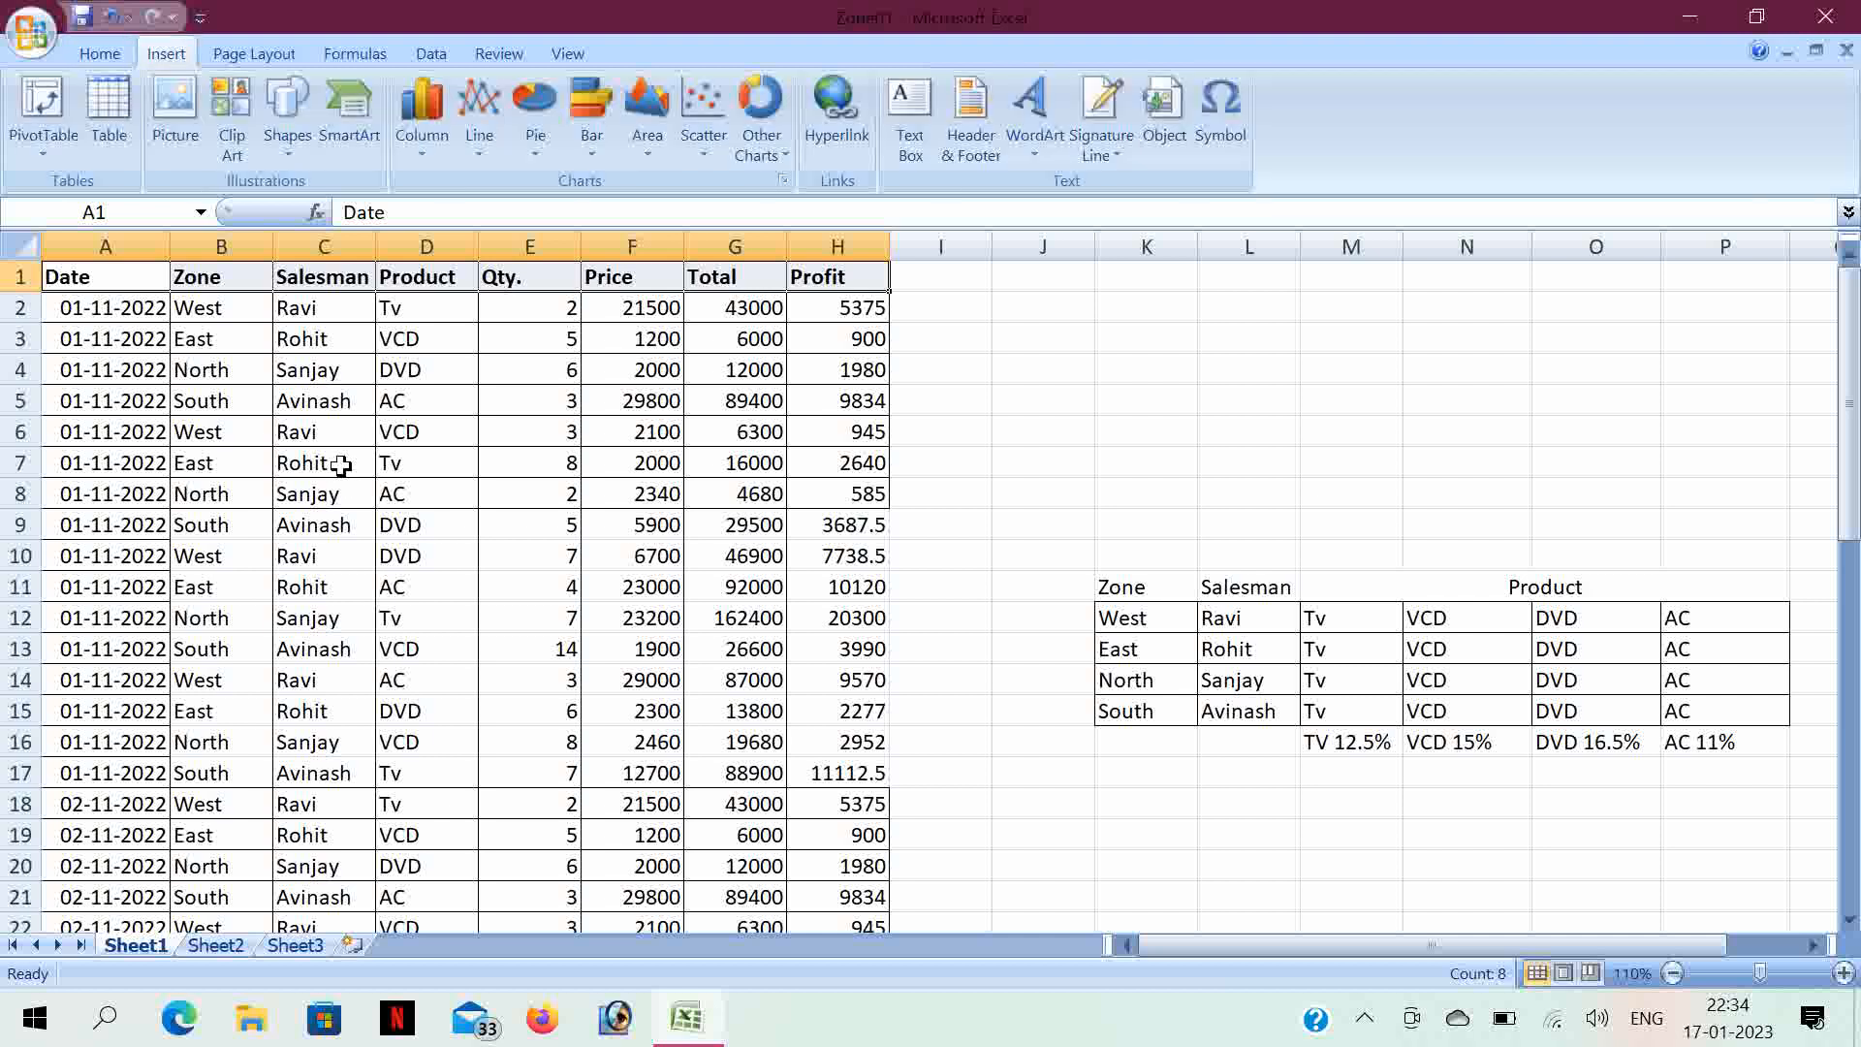
left_click(260, 426)
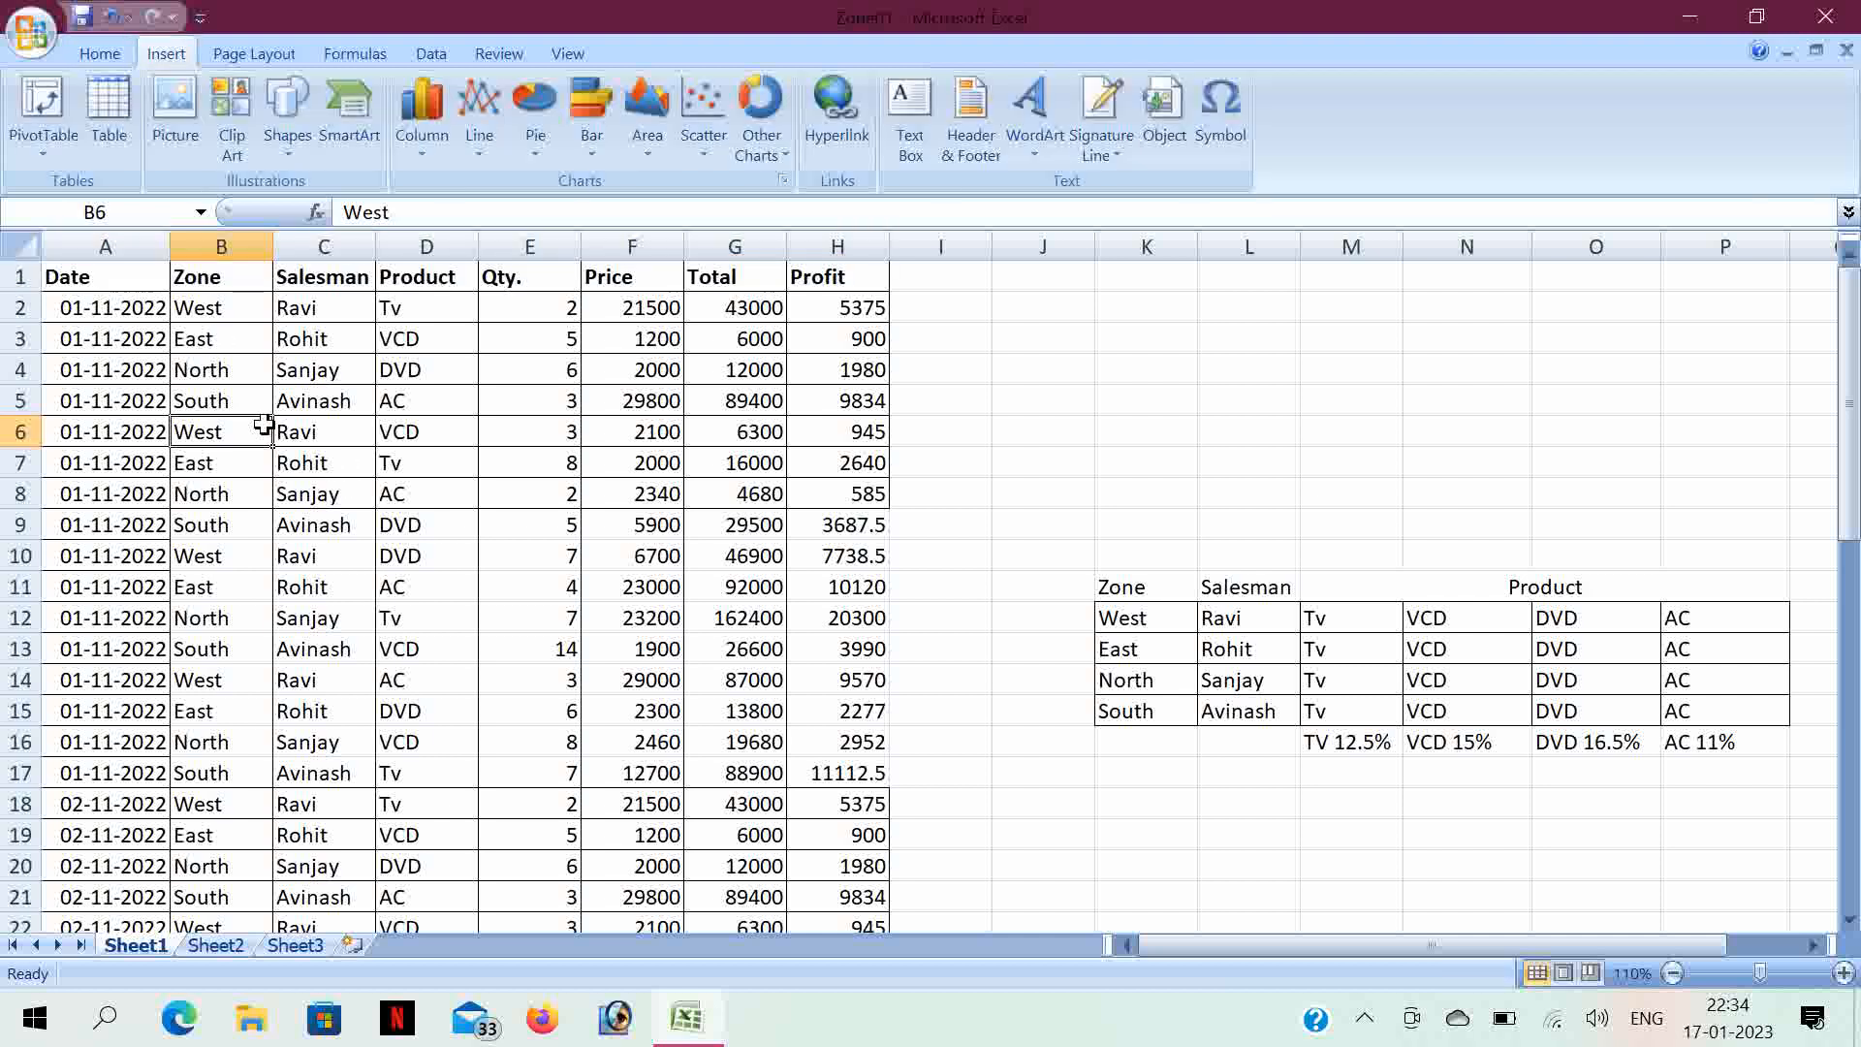
left_click(384, 729)
left_click(474, 677)
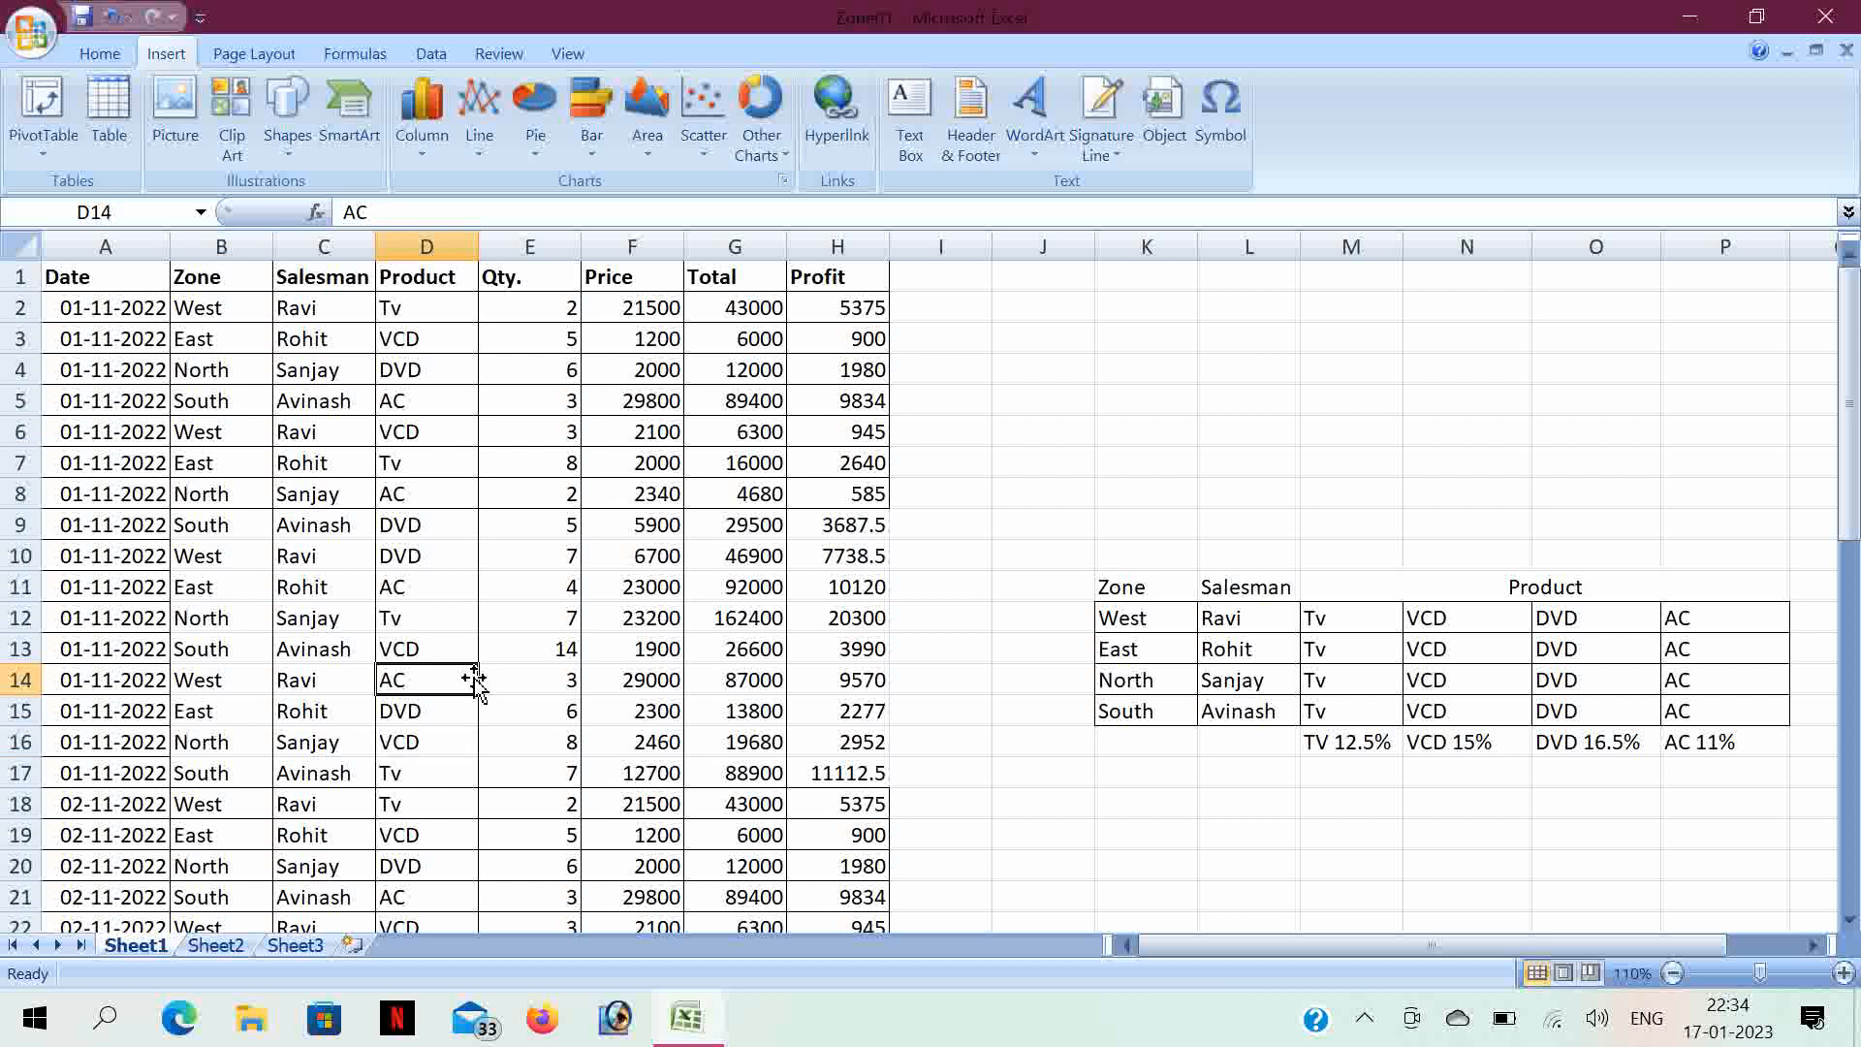
left_click(394, 614)
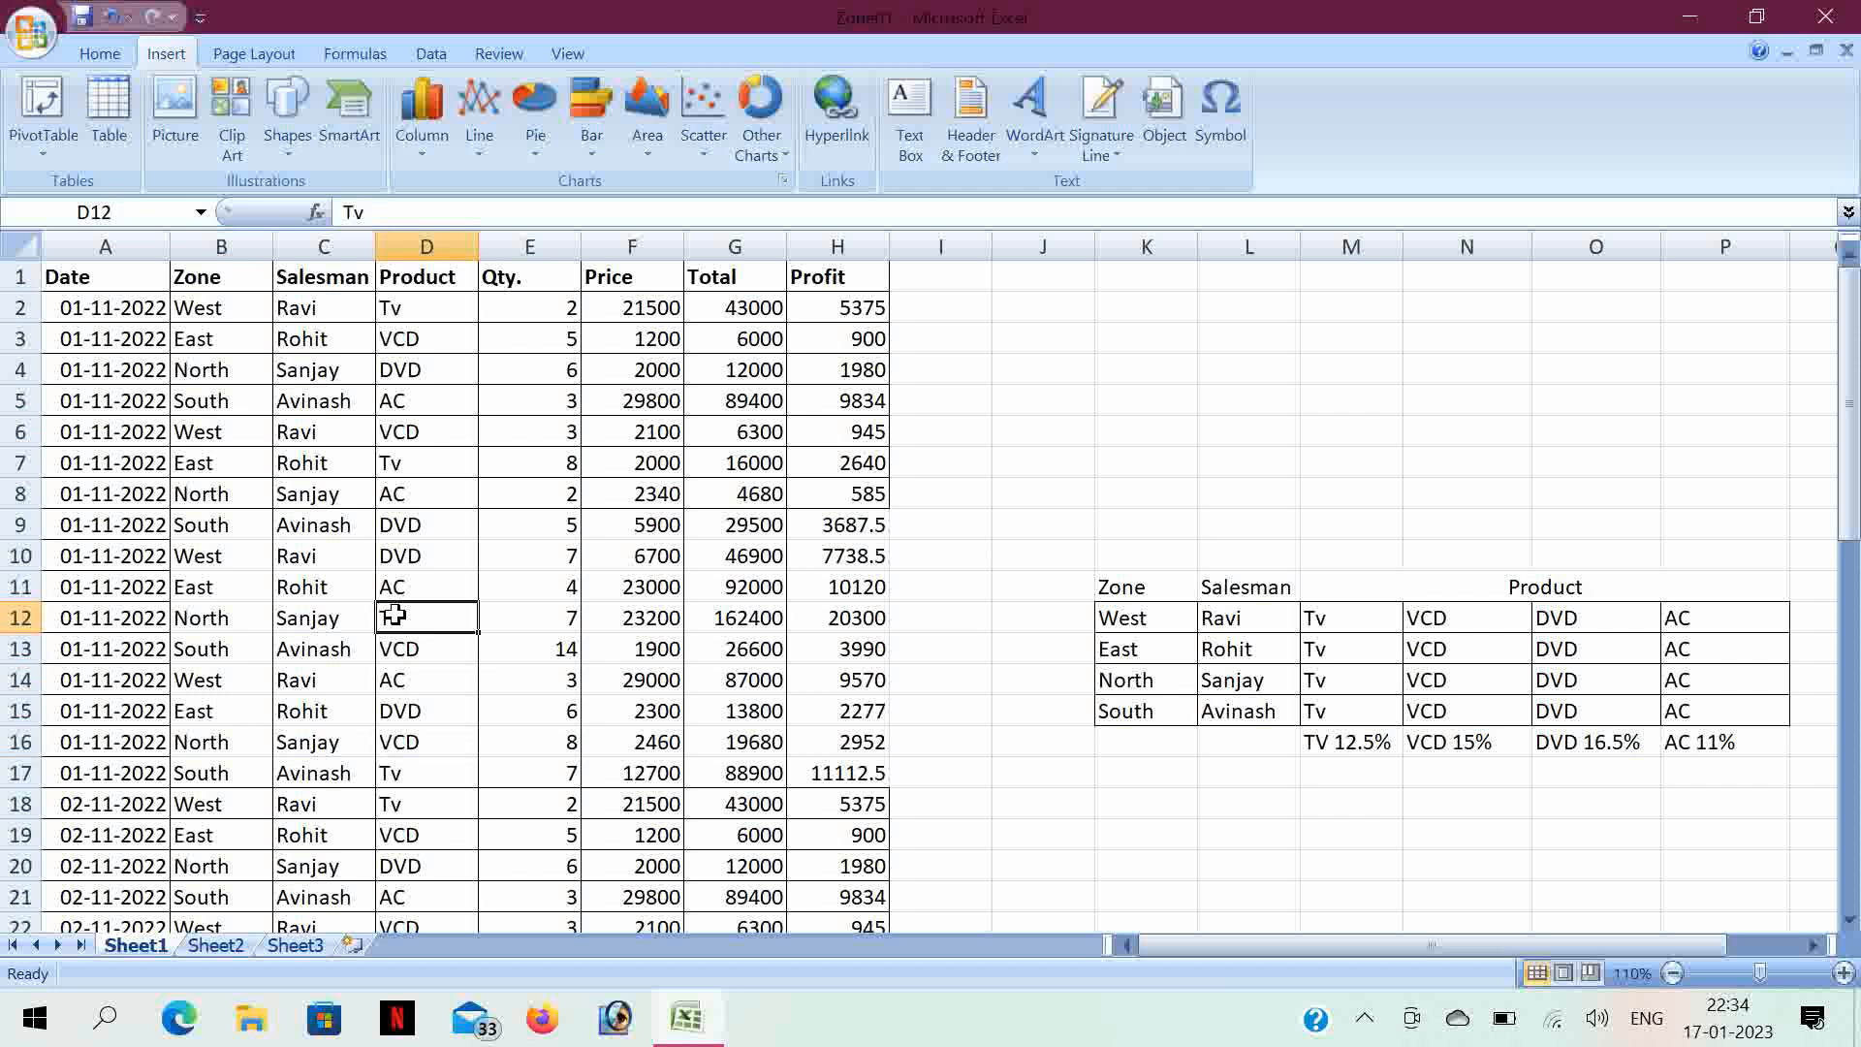
left_click(55, 105)
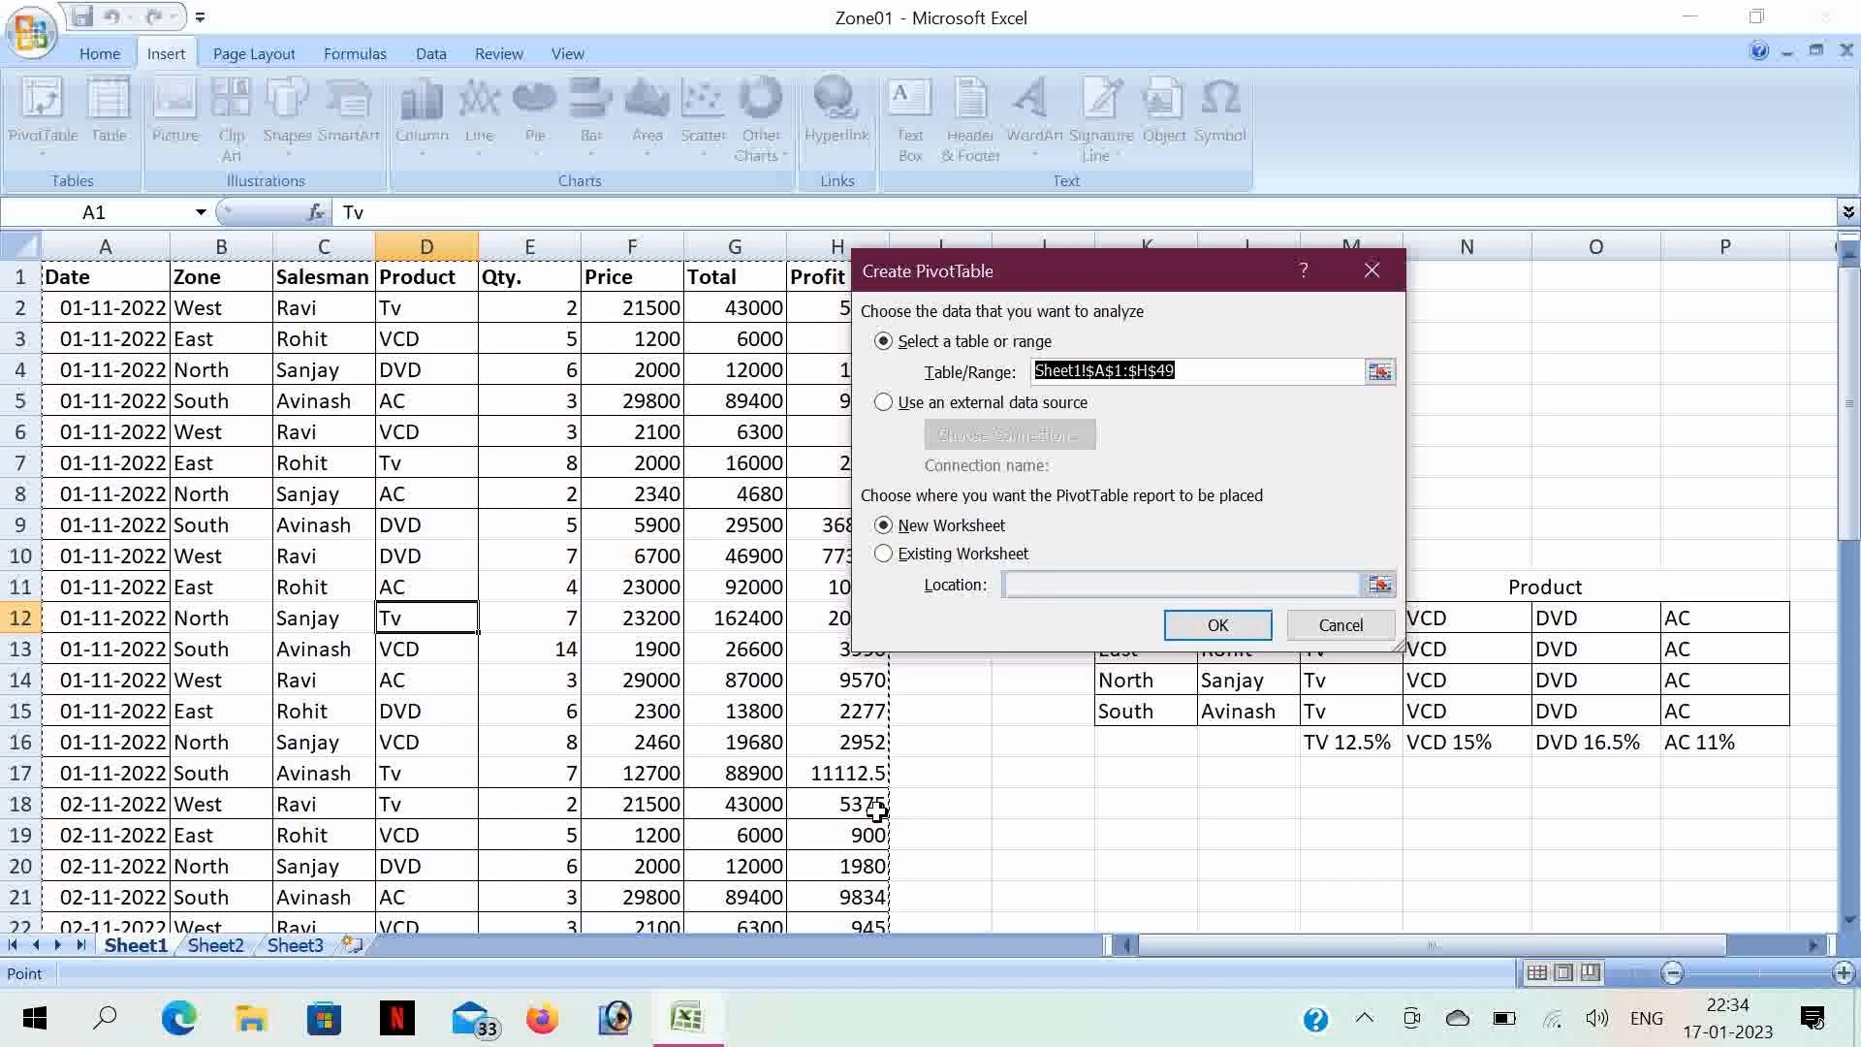
scroll(877, 811, "down", 8)
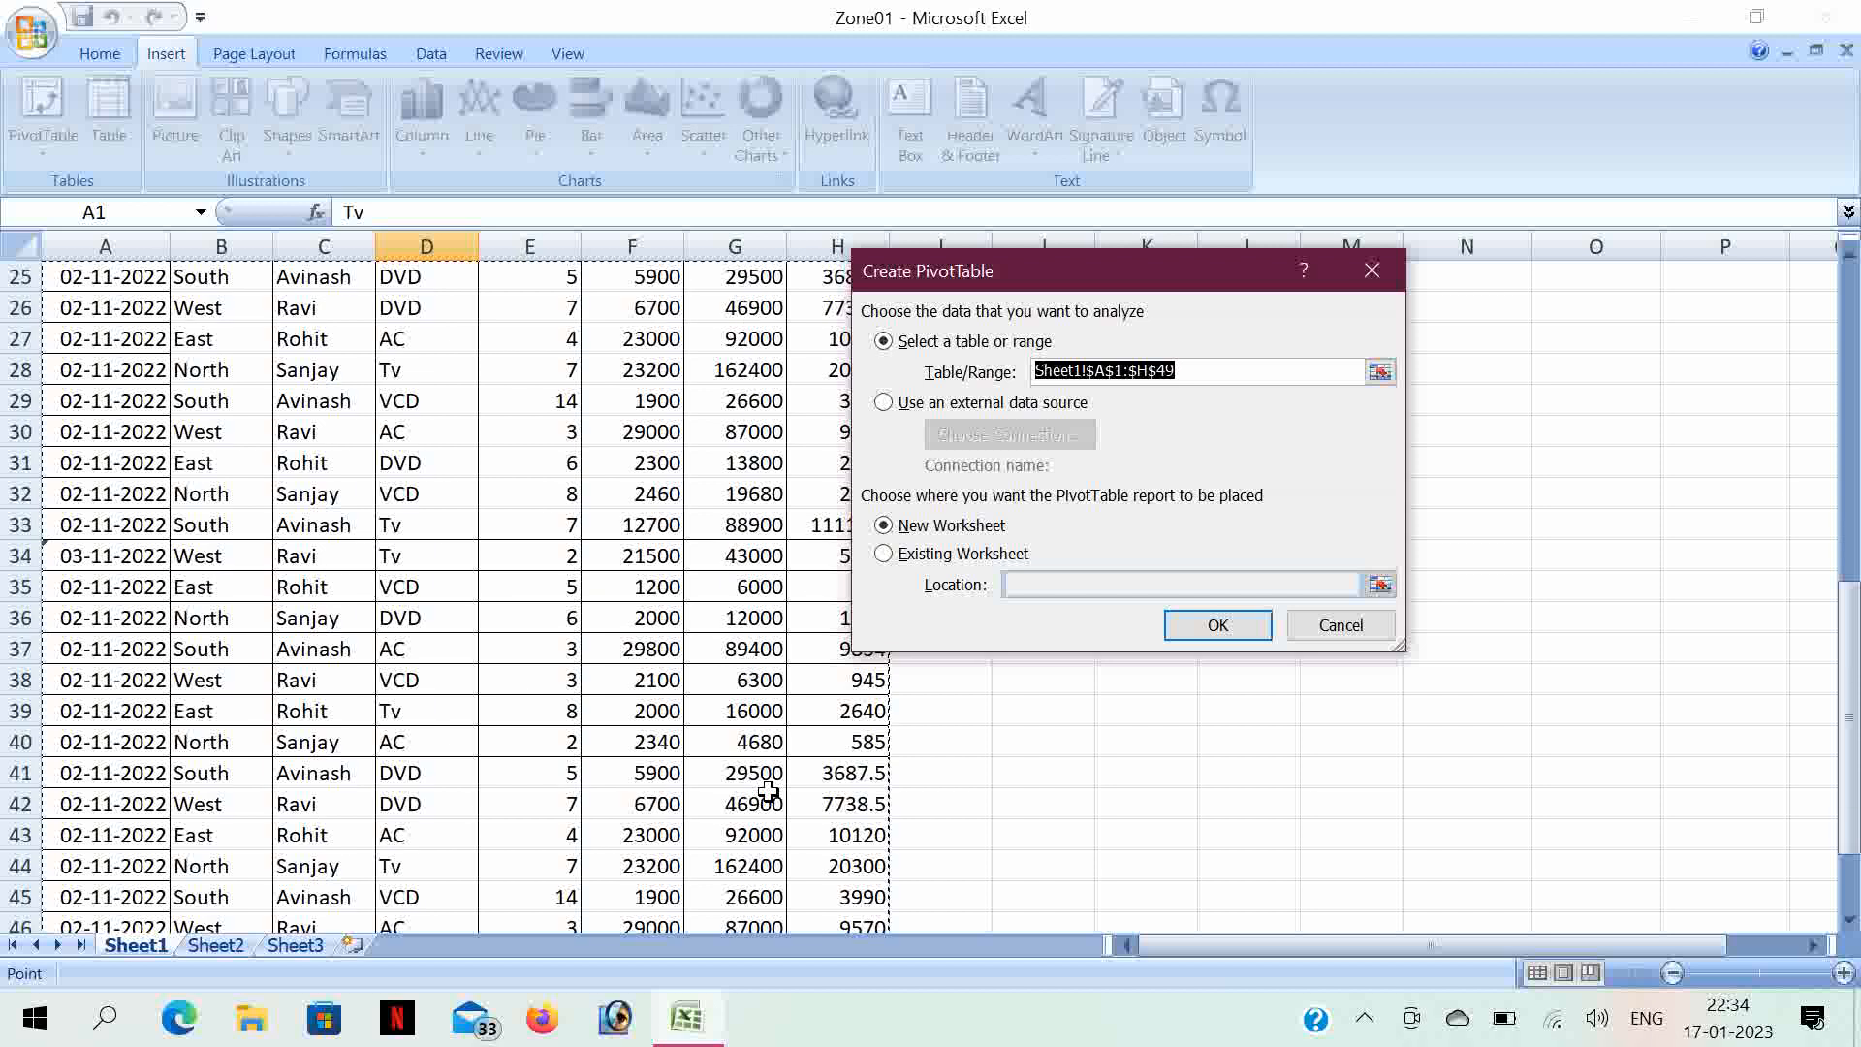
scroll(768, 791, "down", 5)
scroll(768, 791, "up", 6)
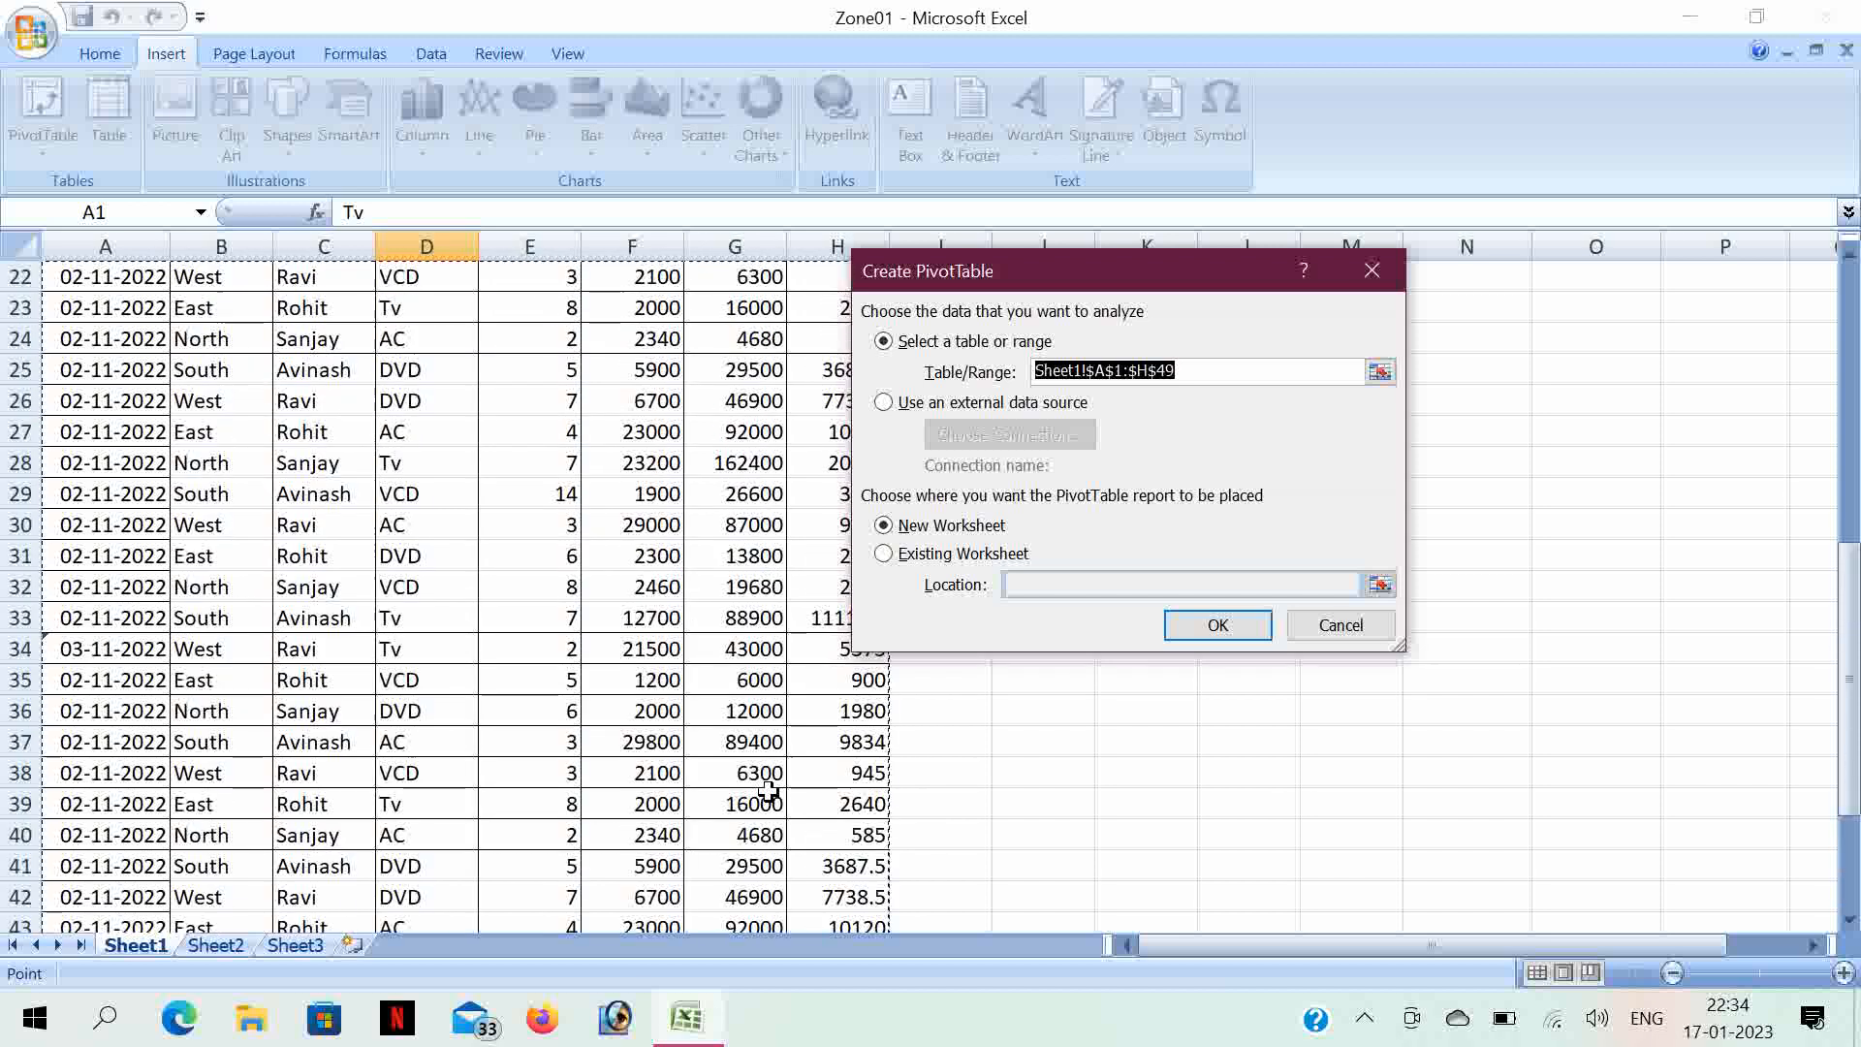
scroll(767, 791, "up", 7)
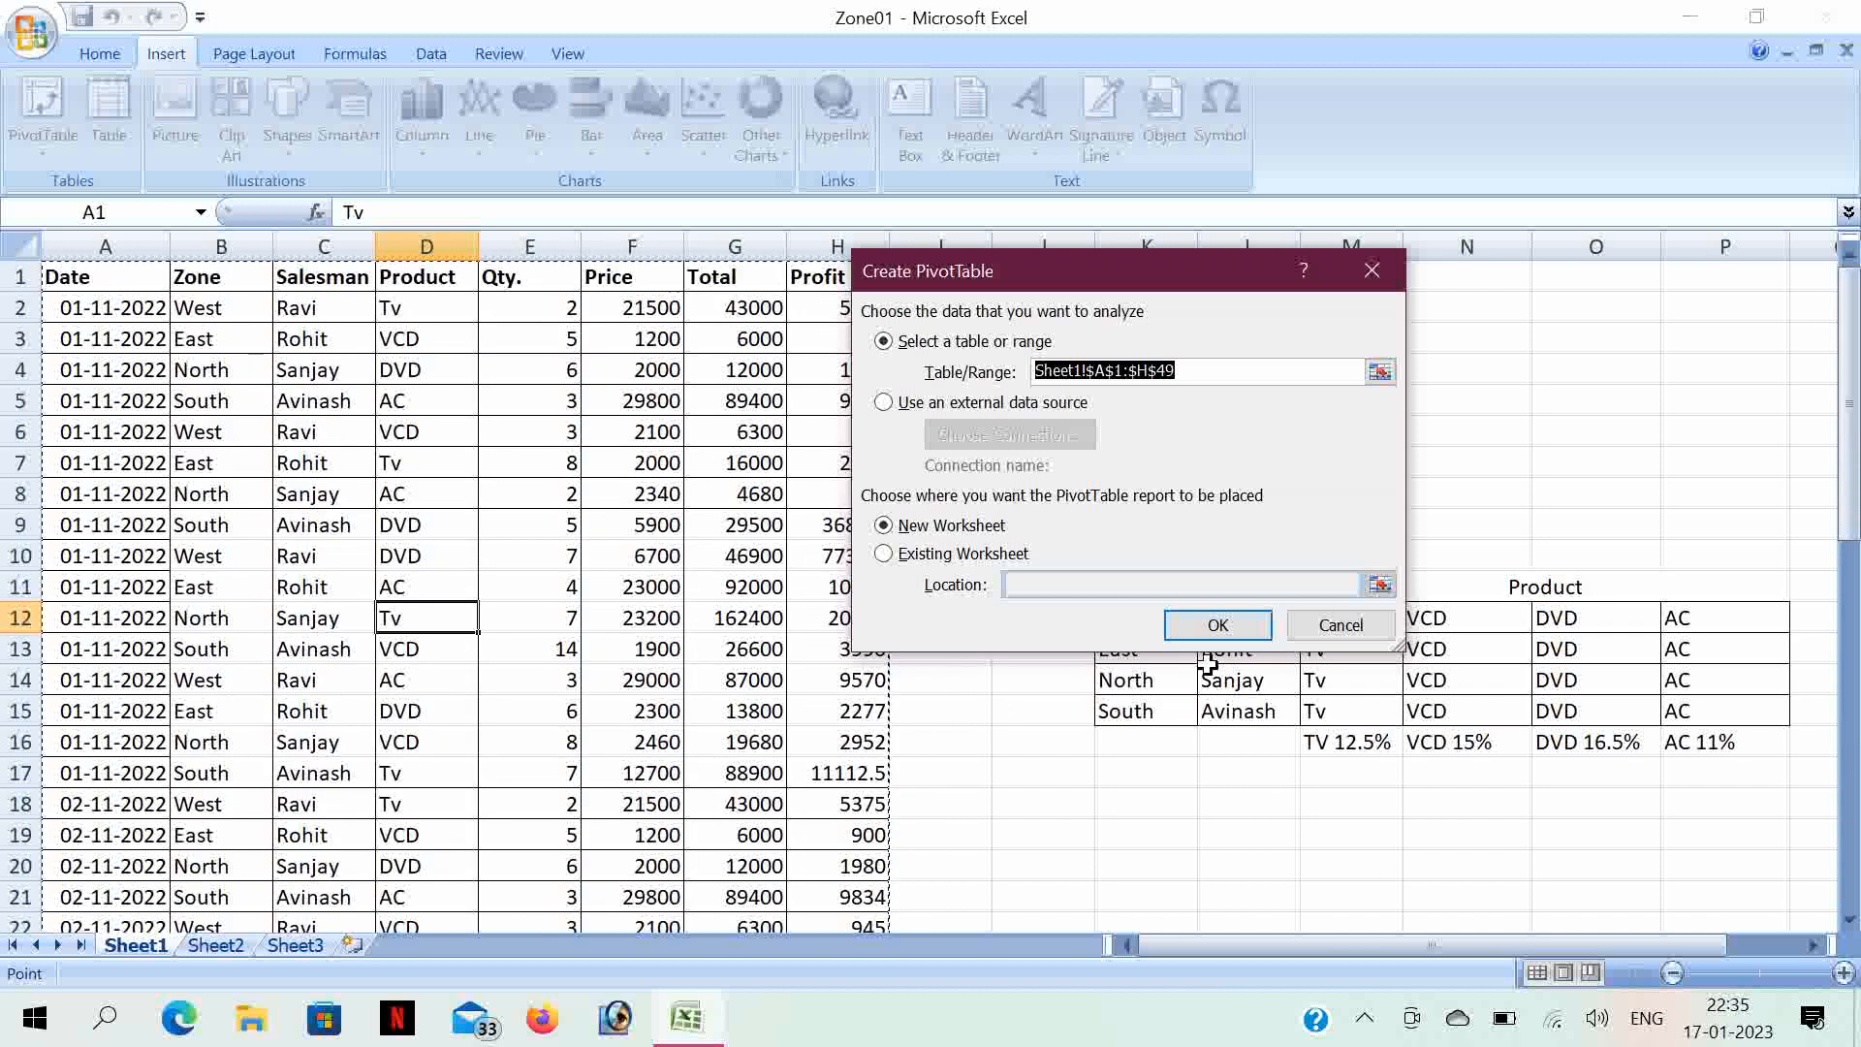
left_click(1214, 627)
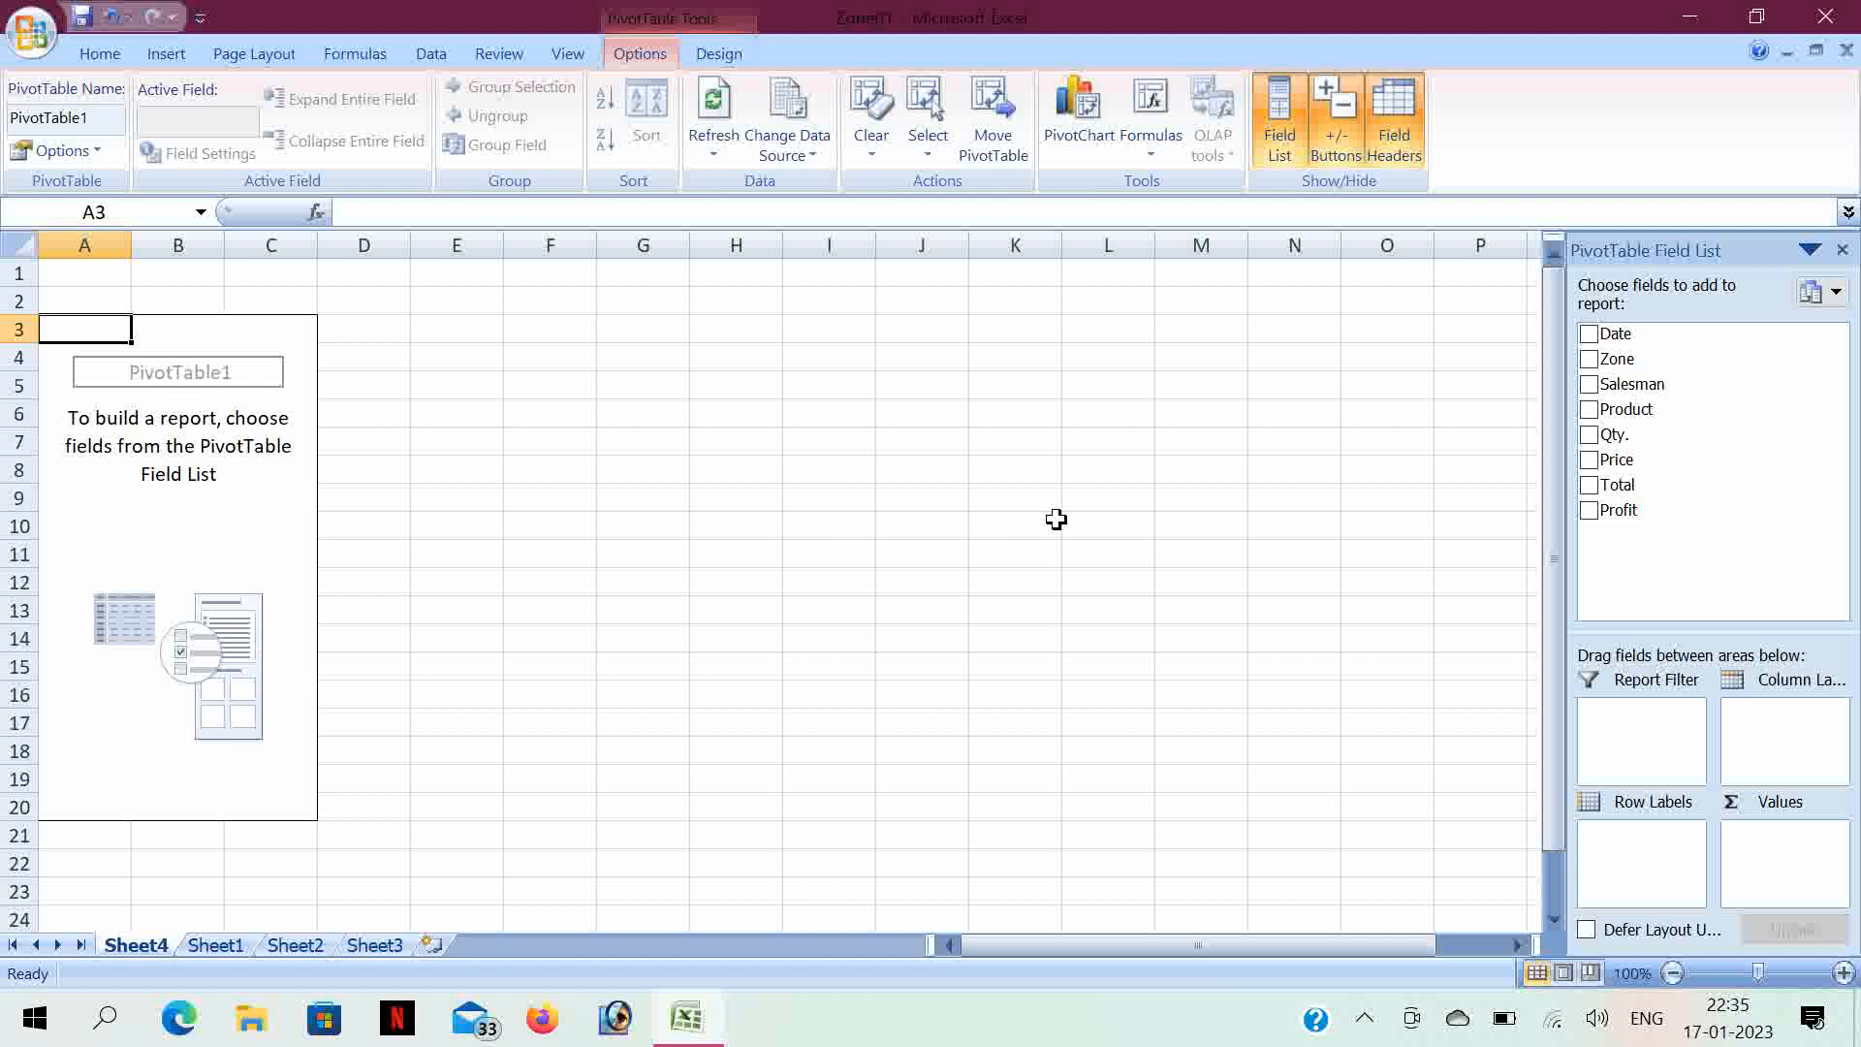
- Add Date and Product as row labels and Total as the summed value in the PivotTable
left_click(1589, 334)
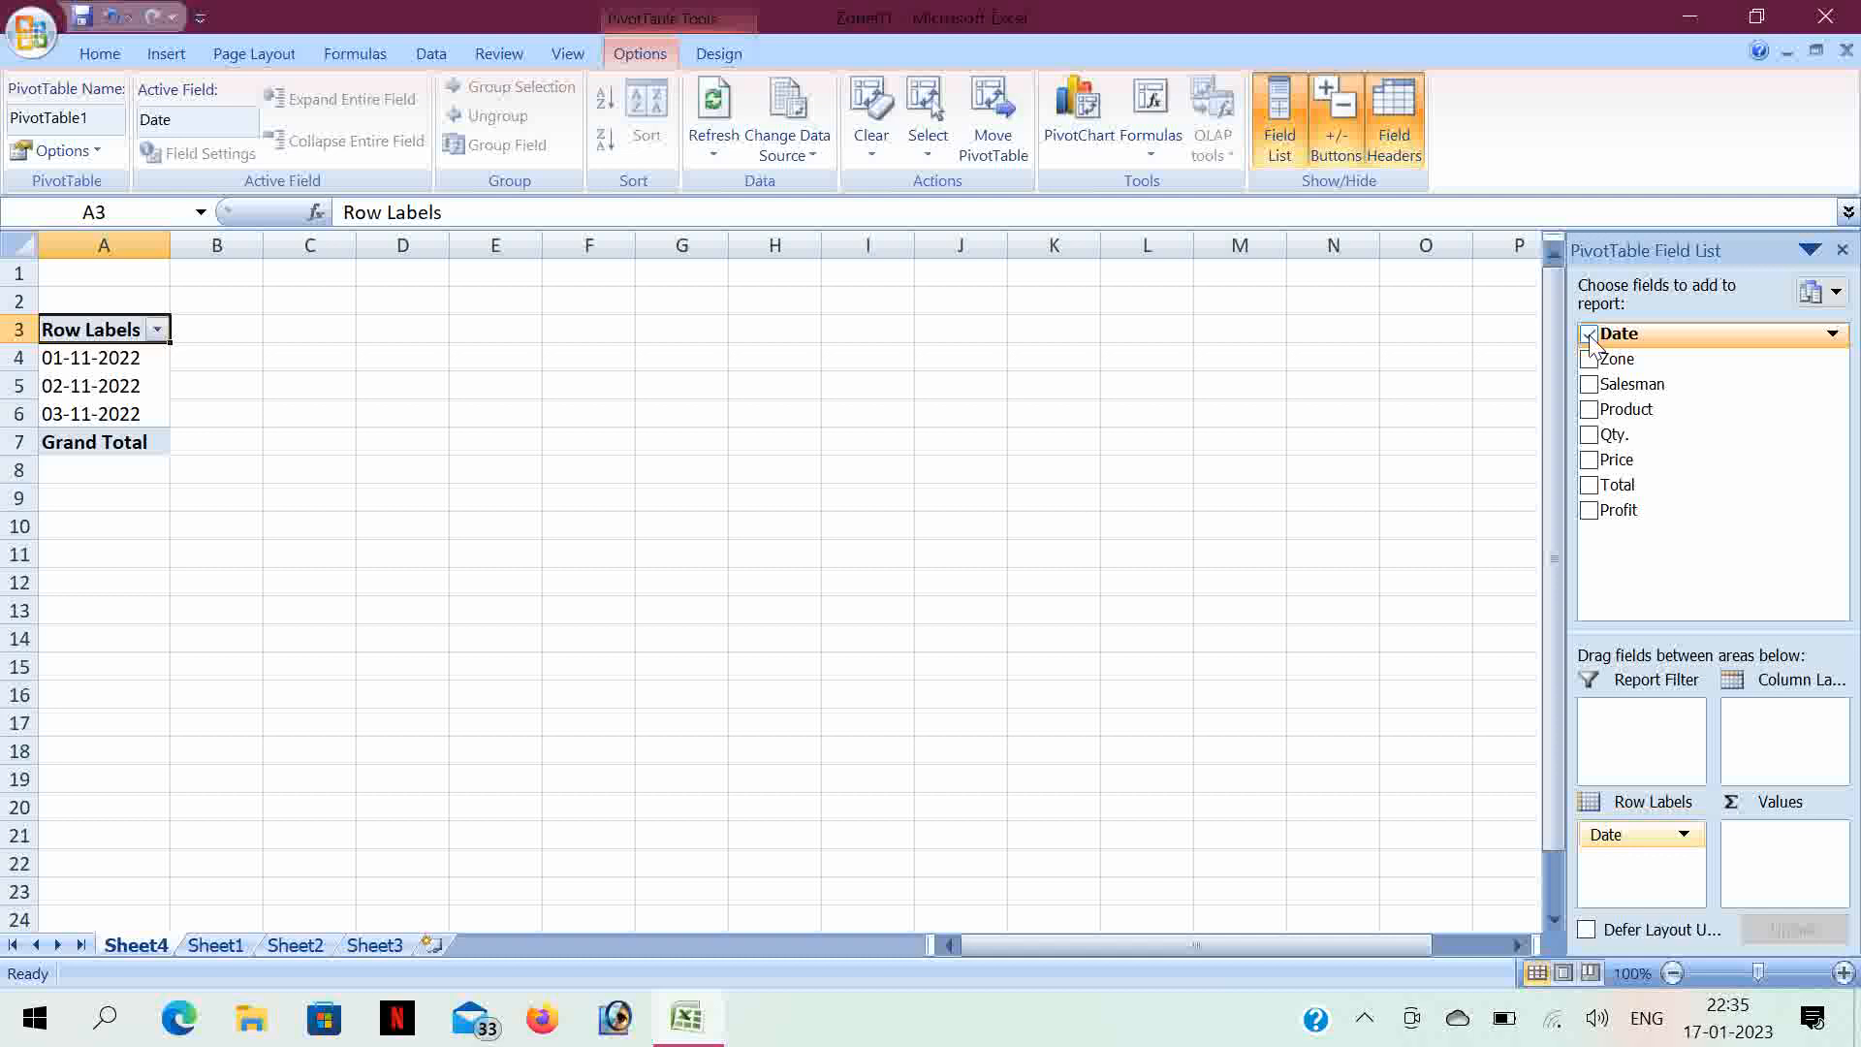
left_click(1594, 410)
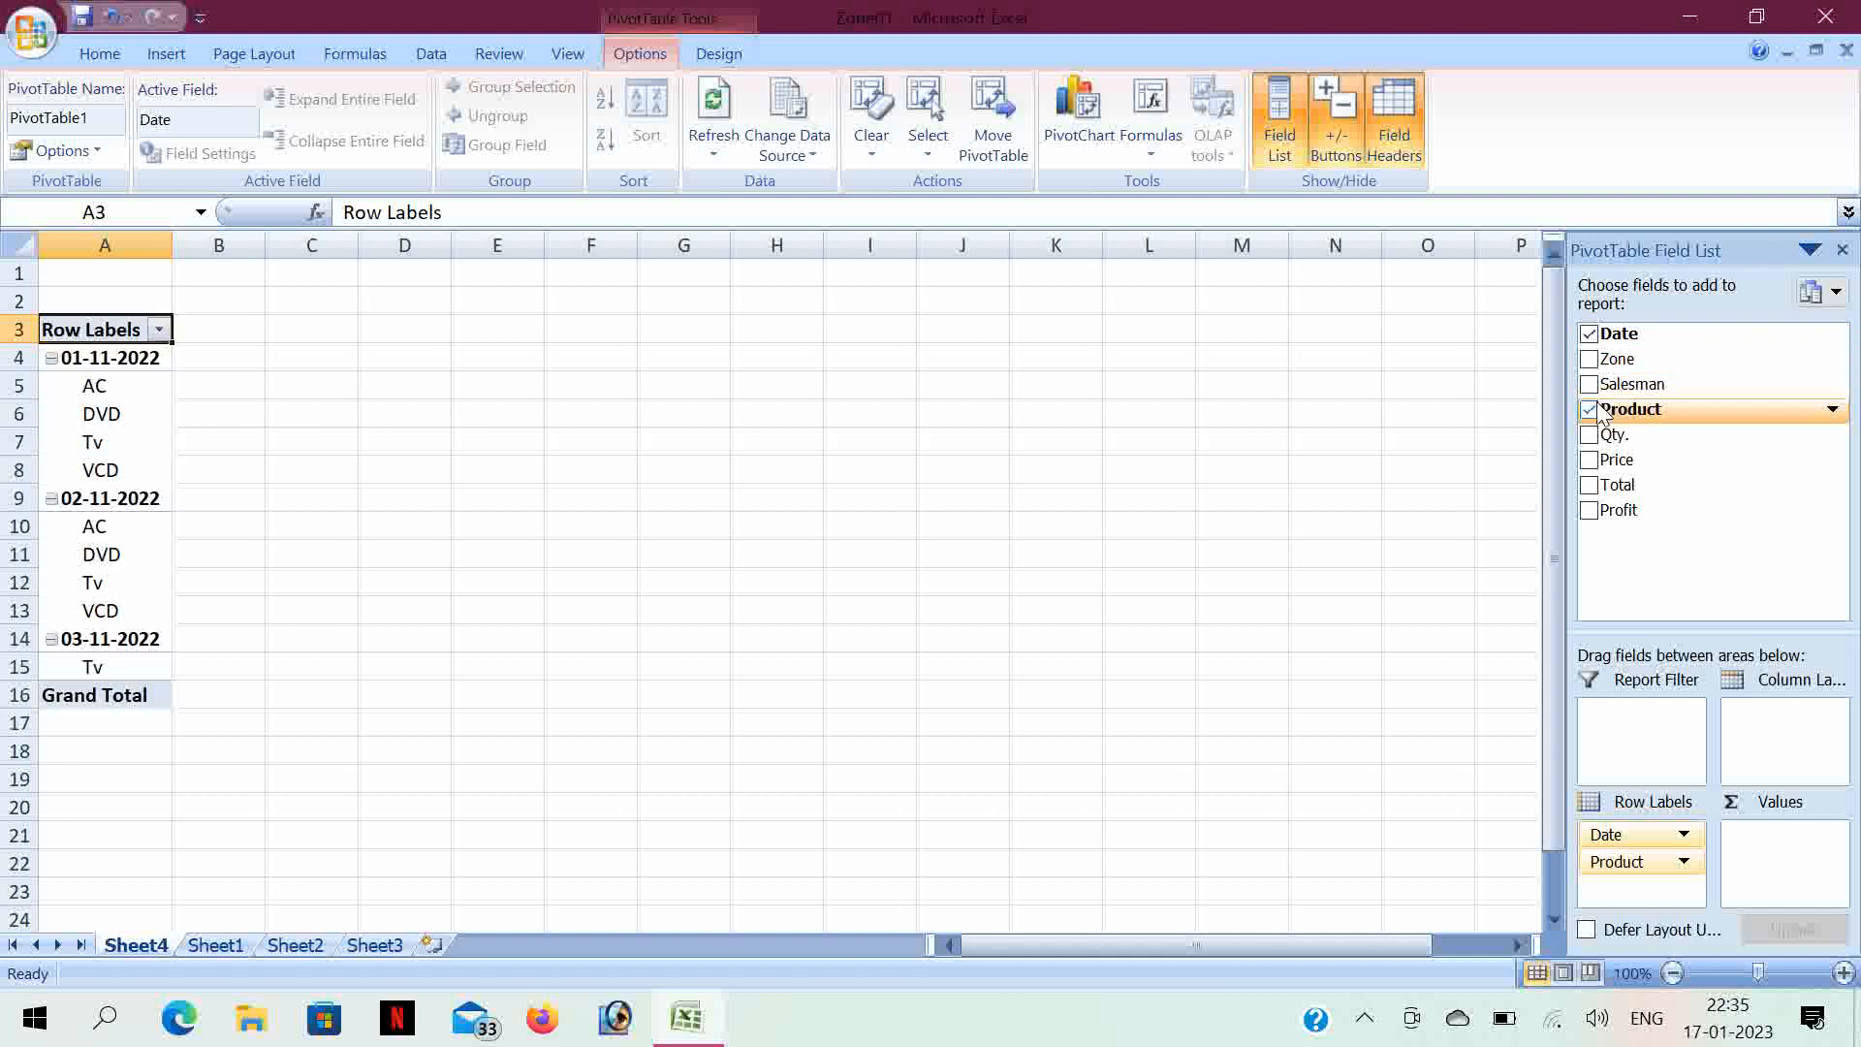
left_click(1590, 486)
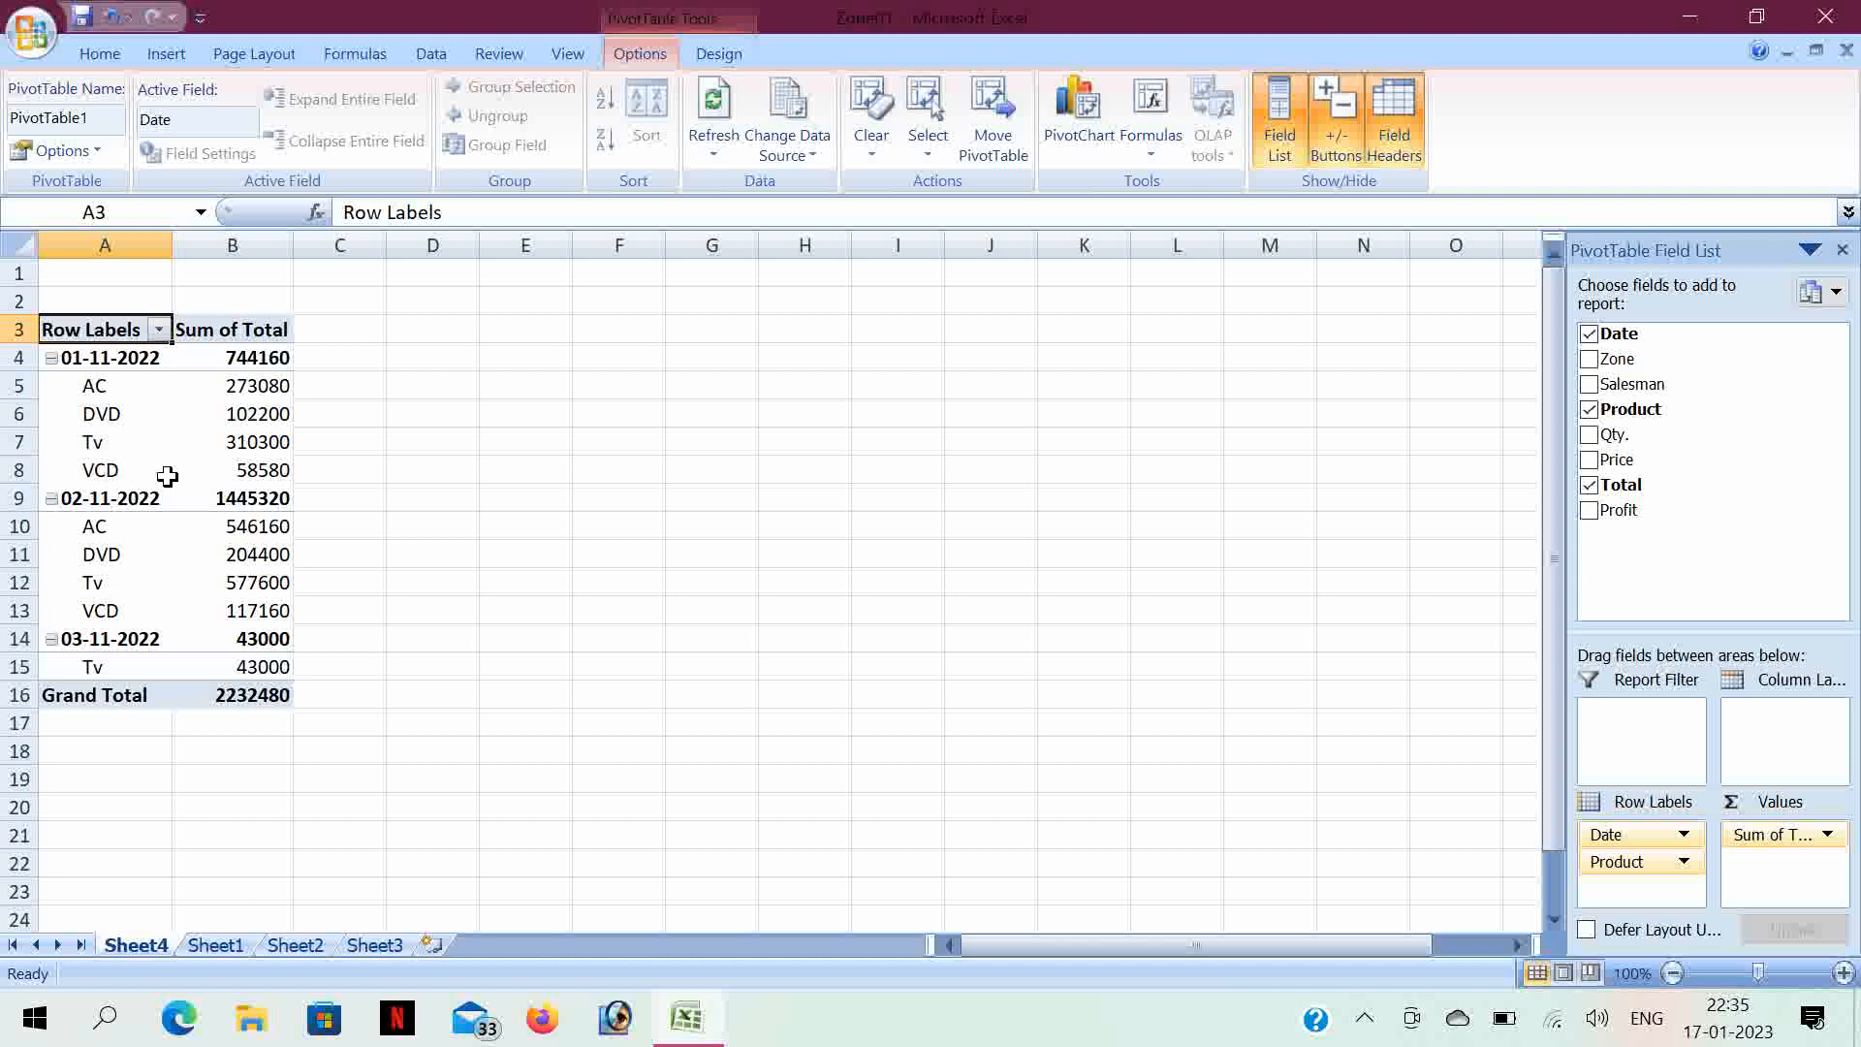
mouse_move(250, 472)
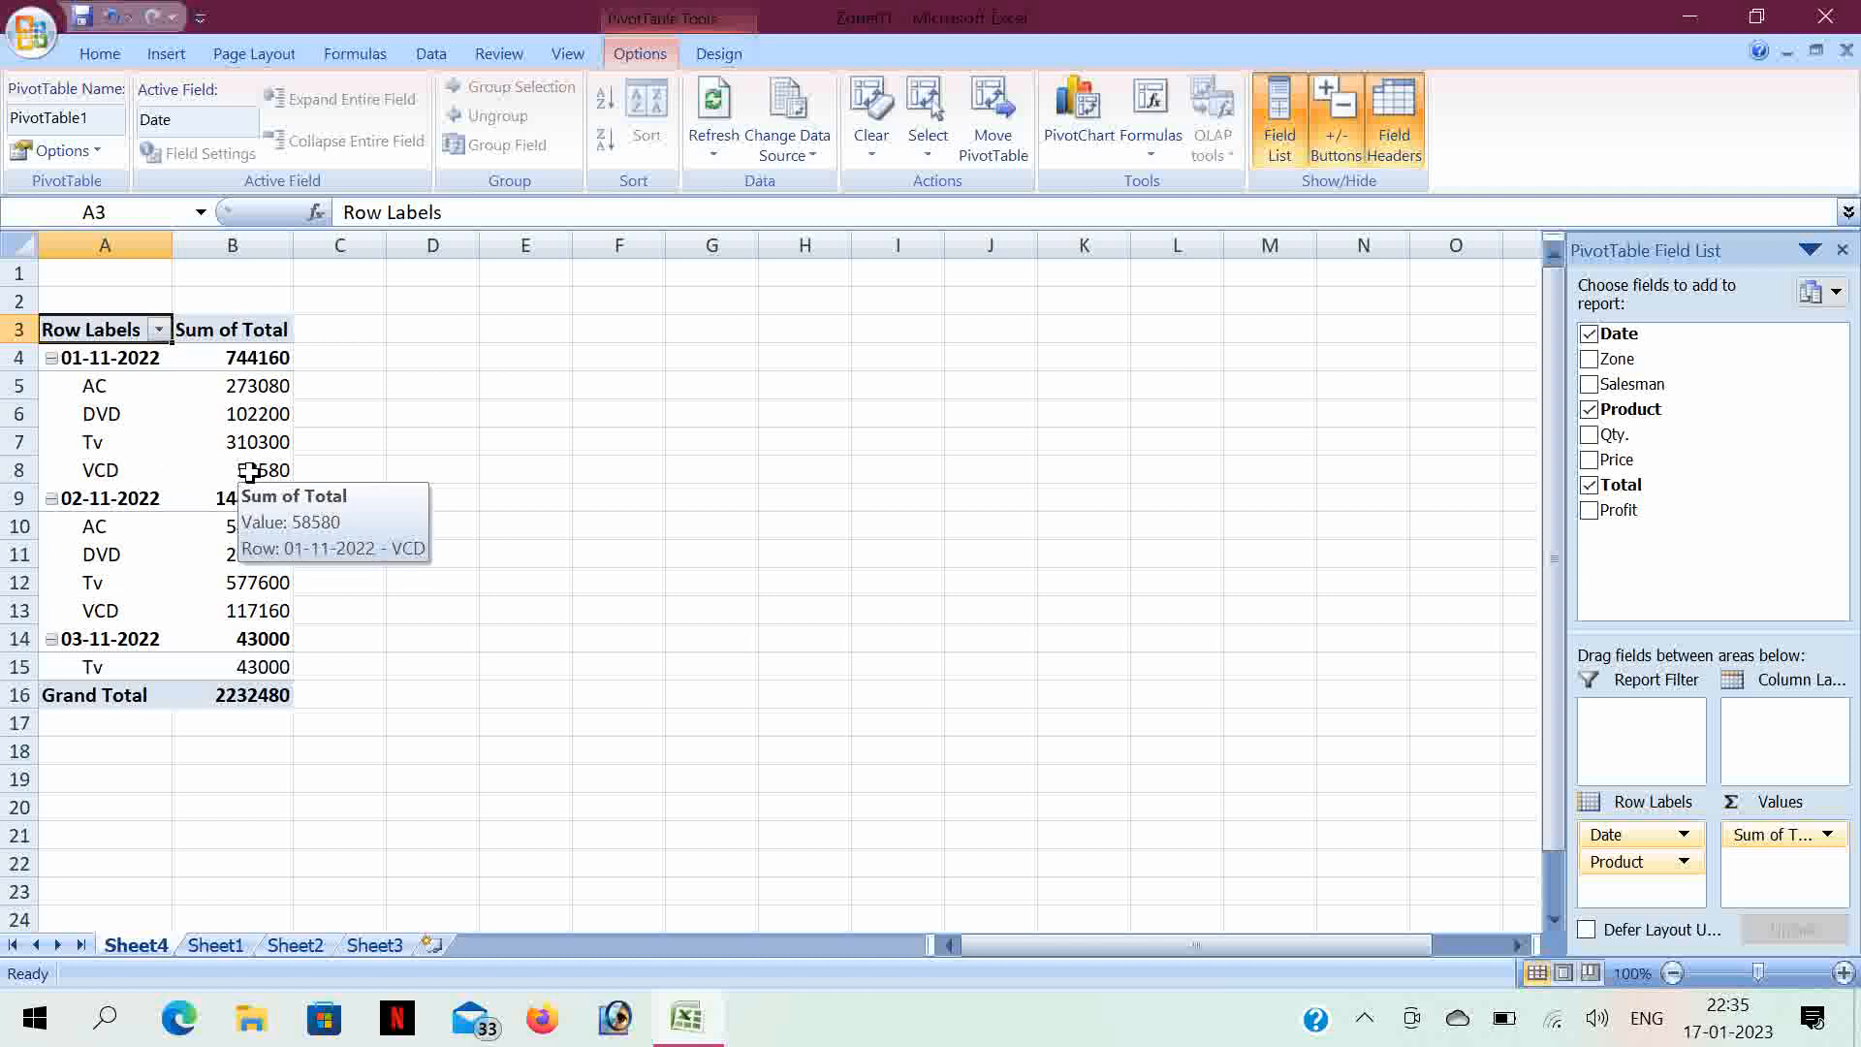
mouse_move(283, 355)
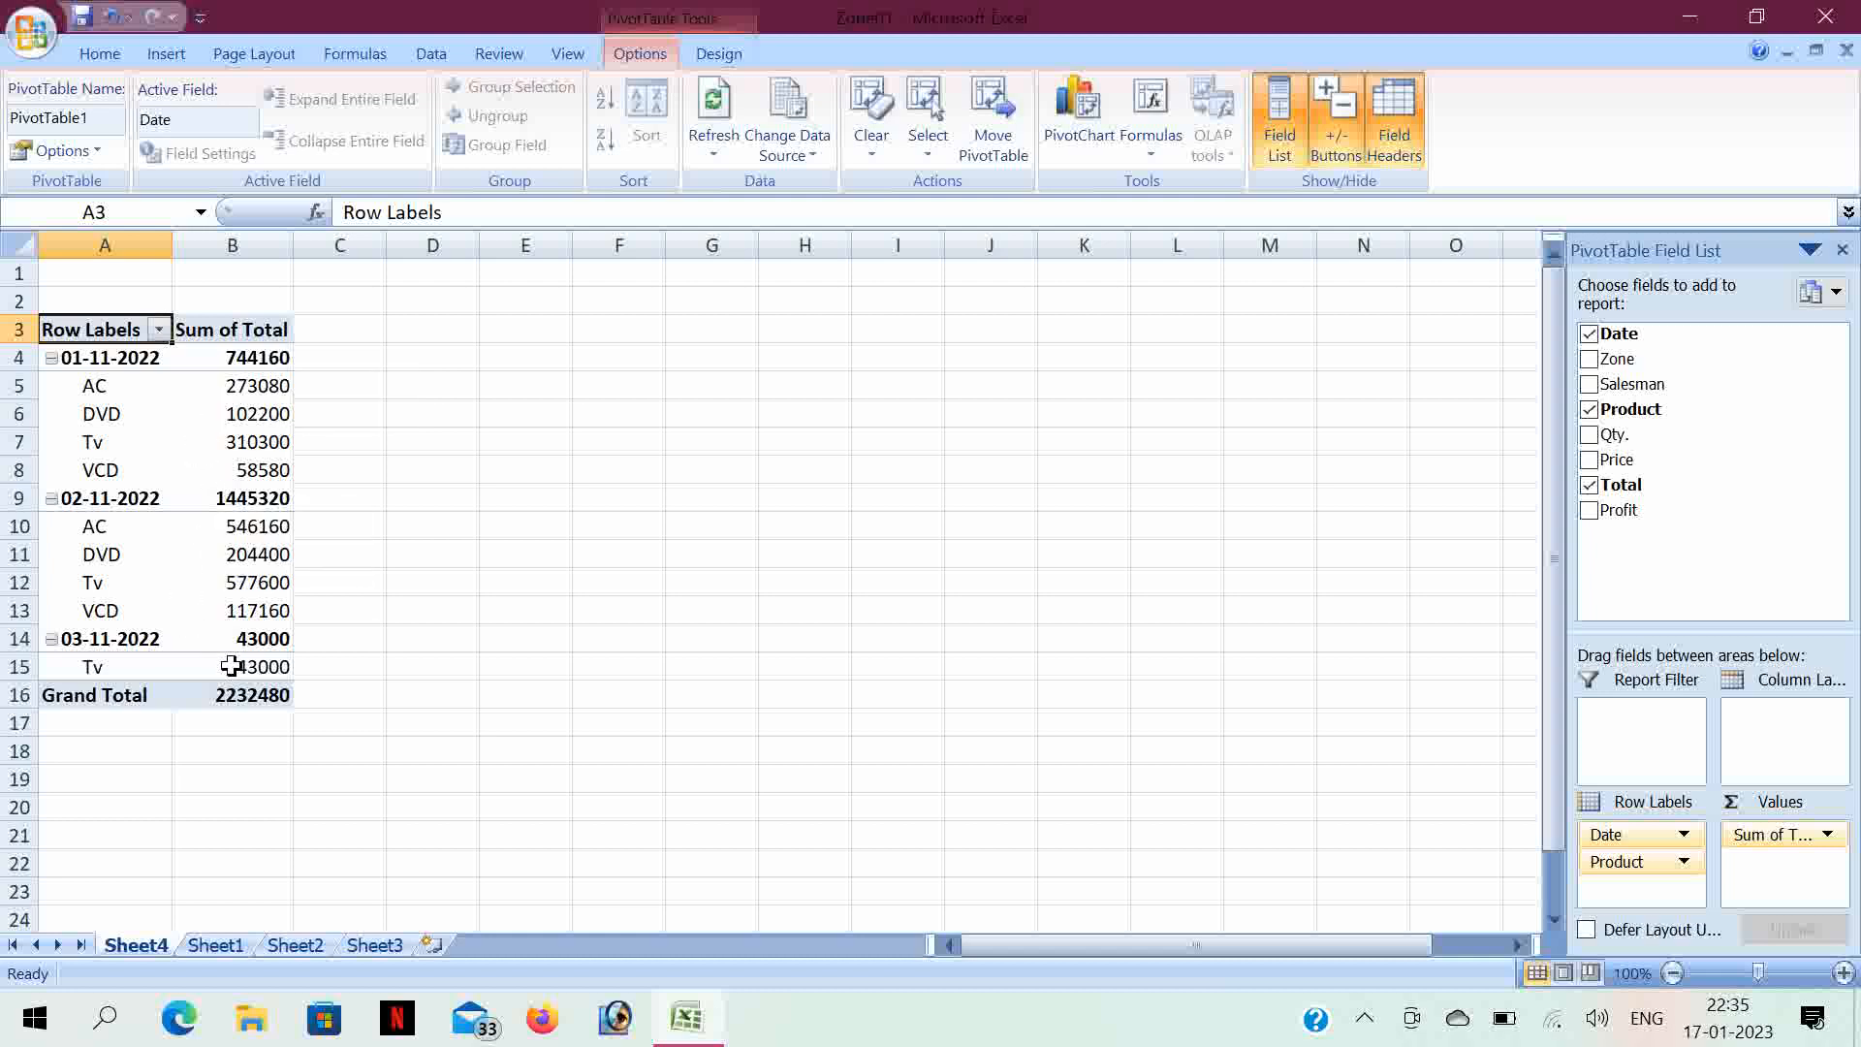
mouse_move(233, 666)
- On Sheet1, fill the date 03-11-2022 from cell A34 down through A49 in the sales data
left_click(248, 942)
scroll(447, 718, "down", 6)
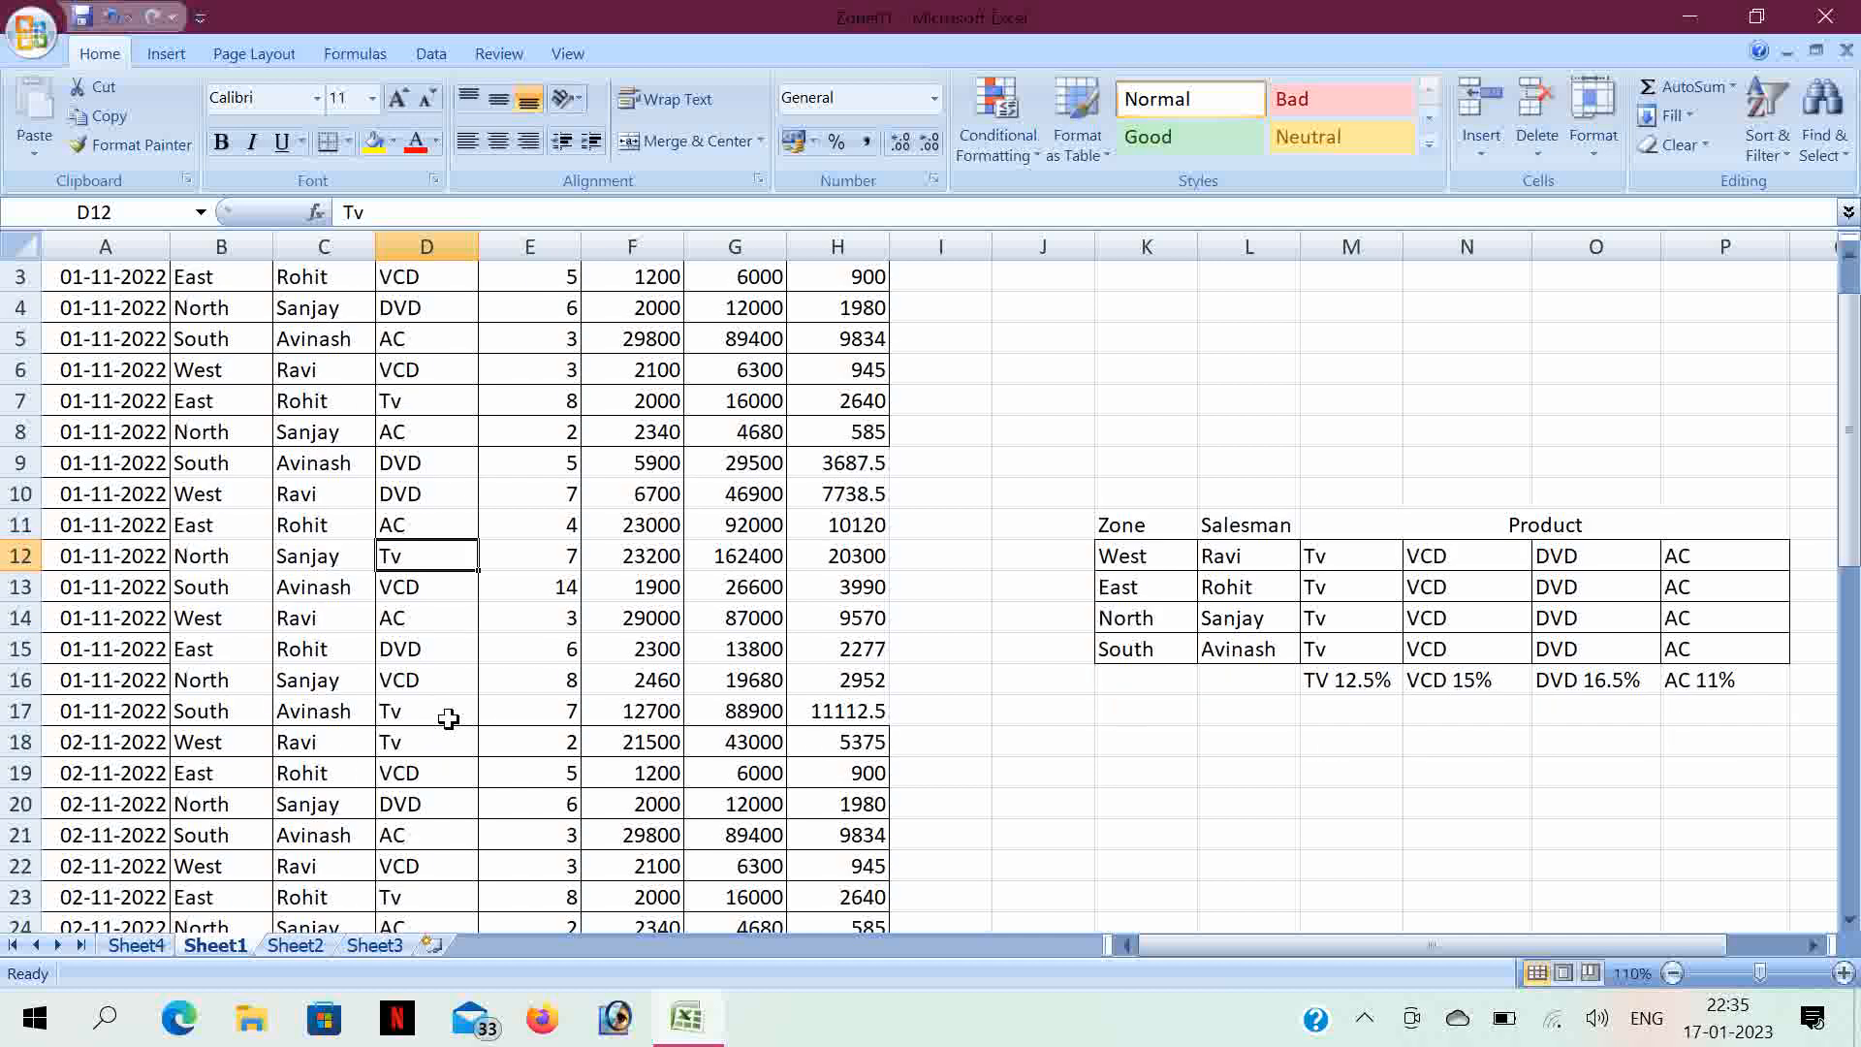
scroll(448, 719, "down", 4)
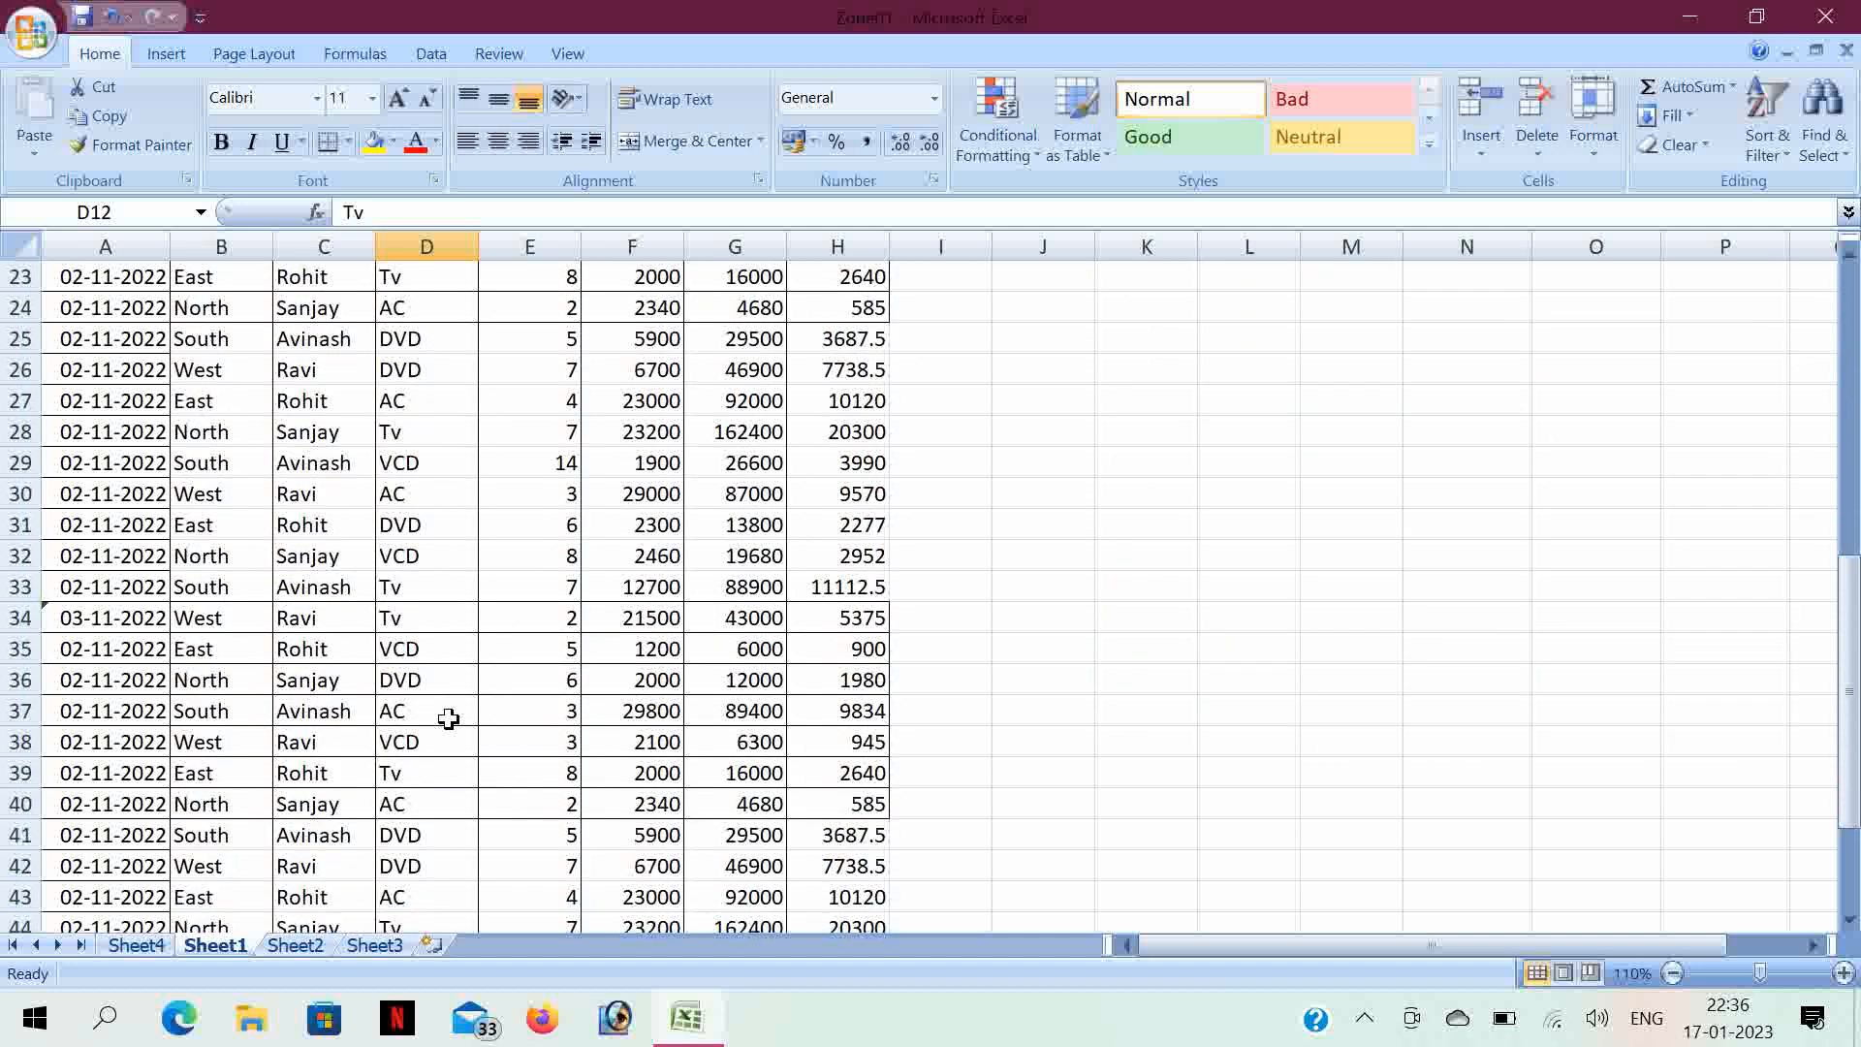
scroll(448, 718, "up", 3)
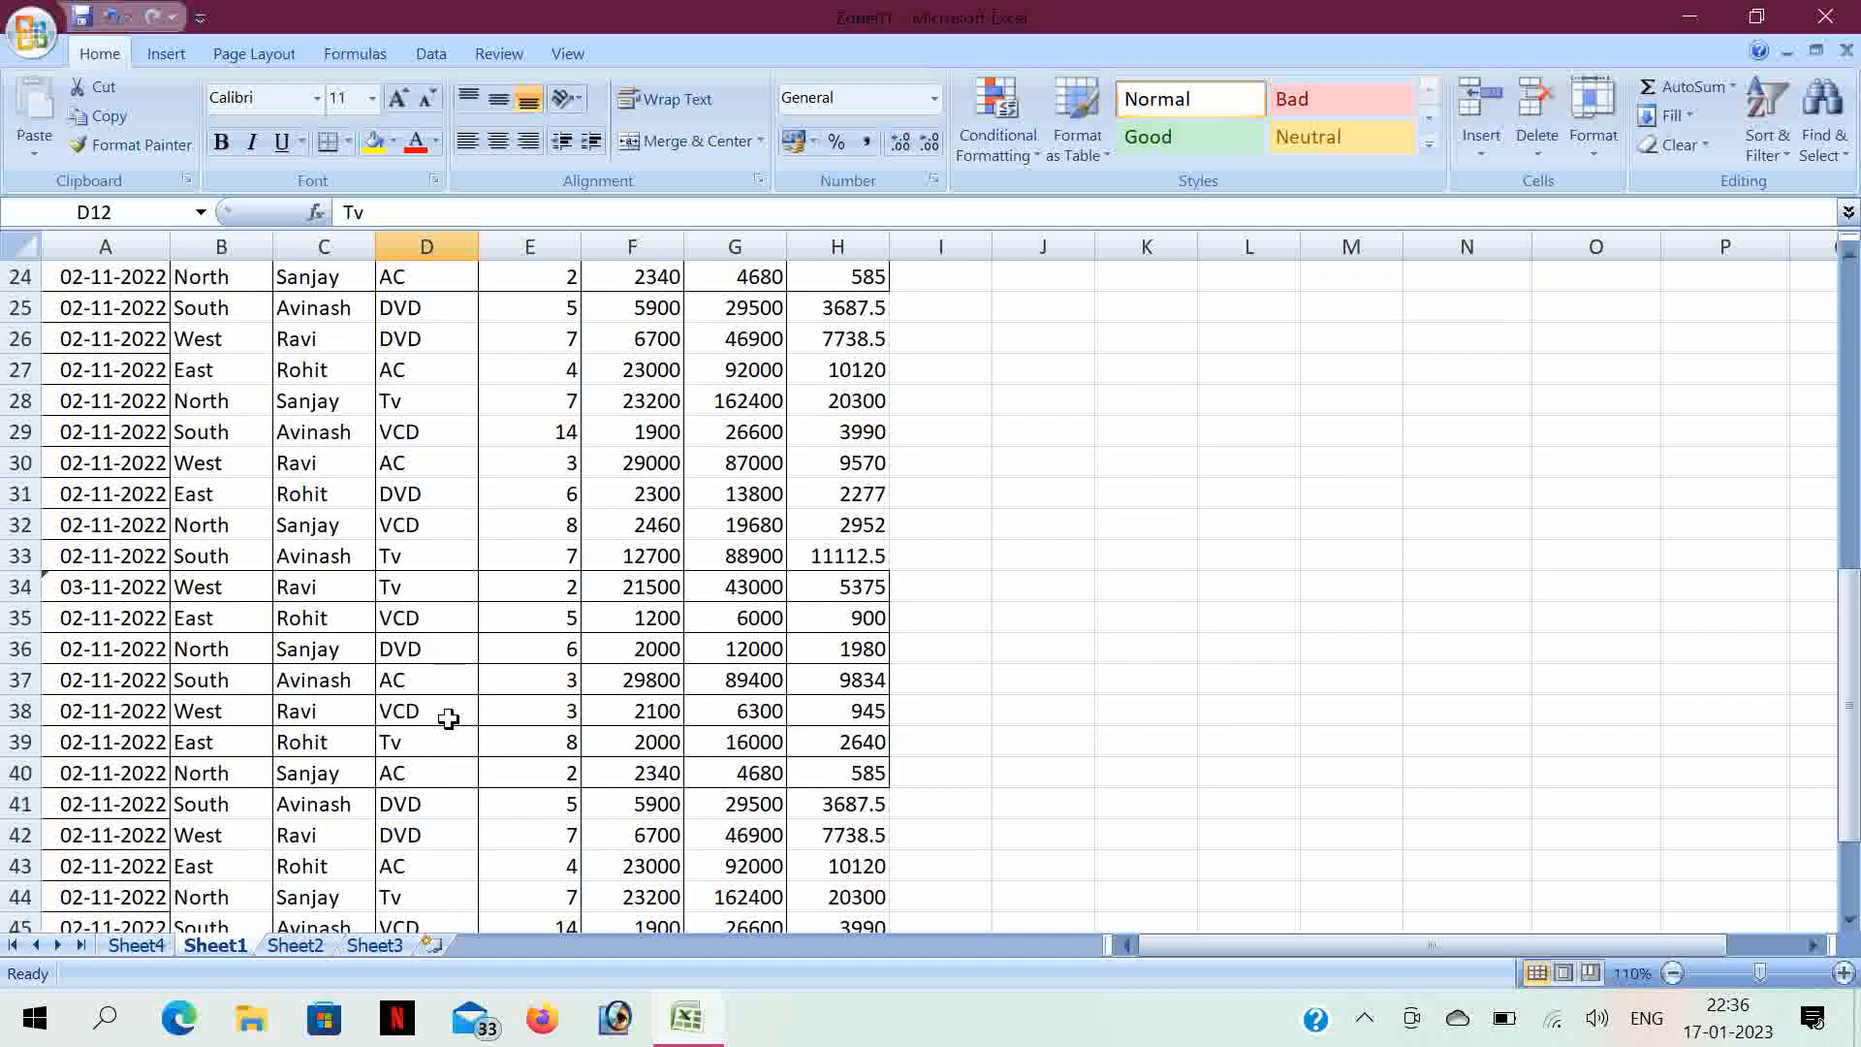
scroll(448, 718, "up", 2)
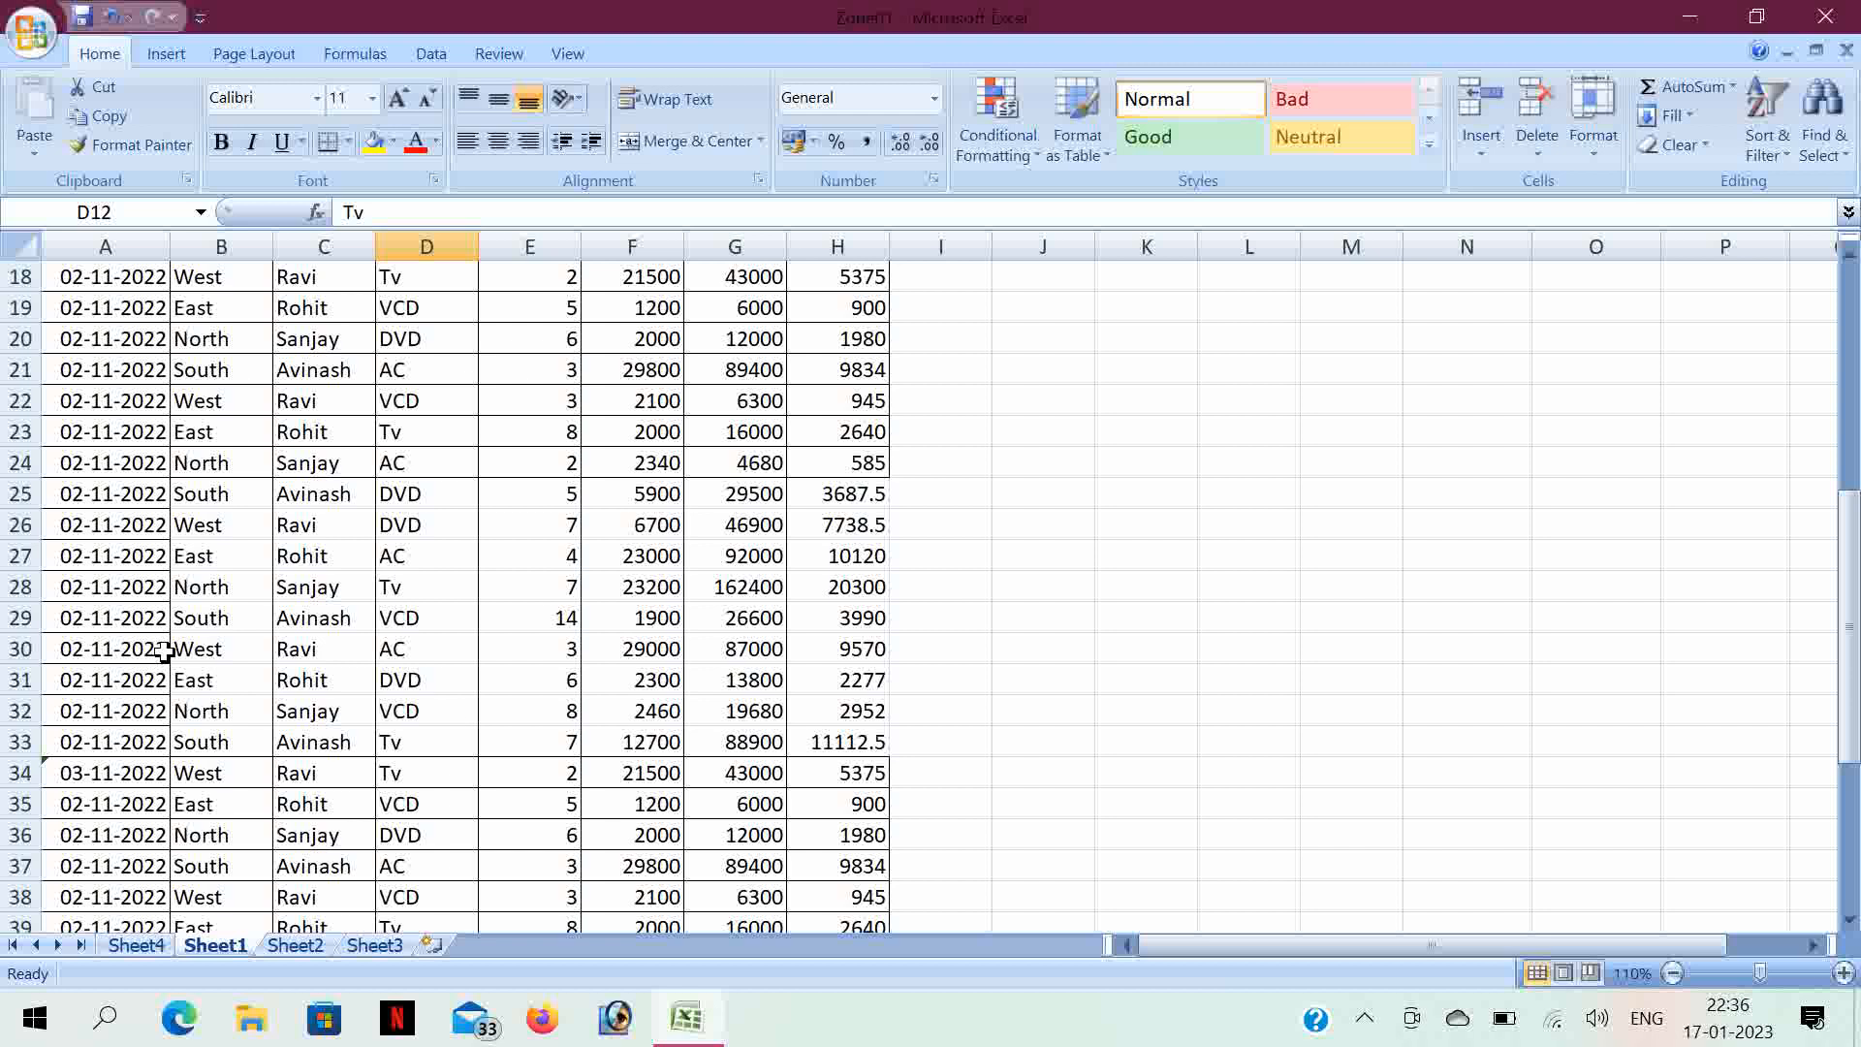
scroll(129, 588, "down", 1)
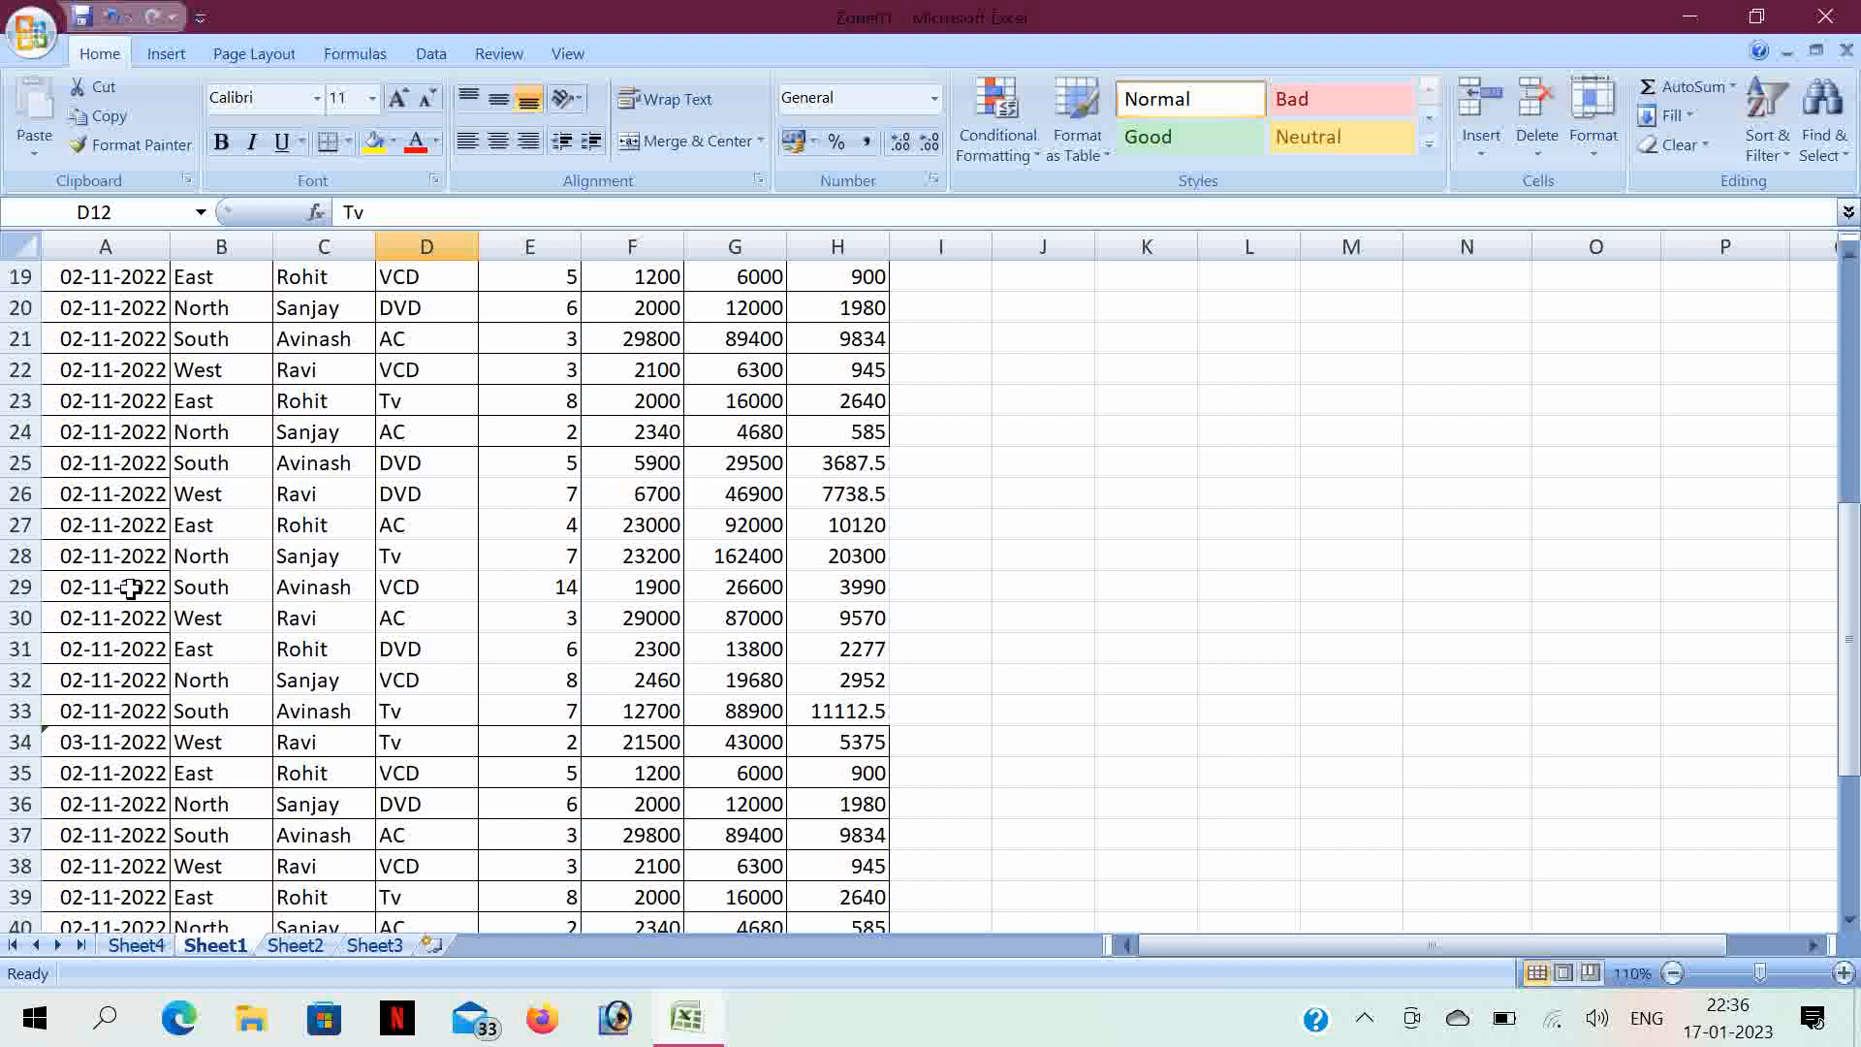
left_click(123, 747)
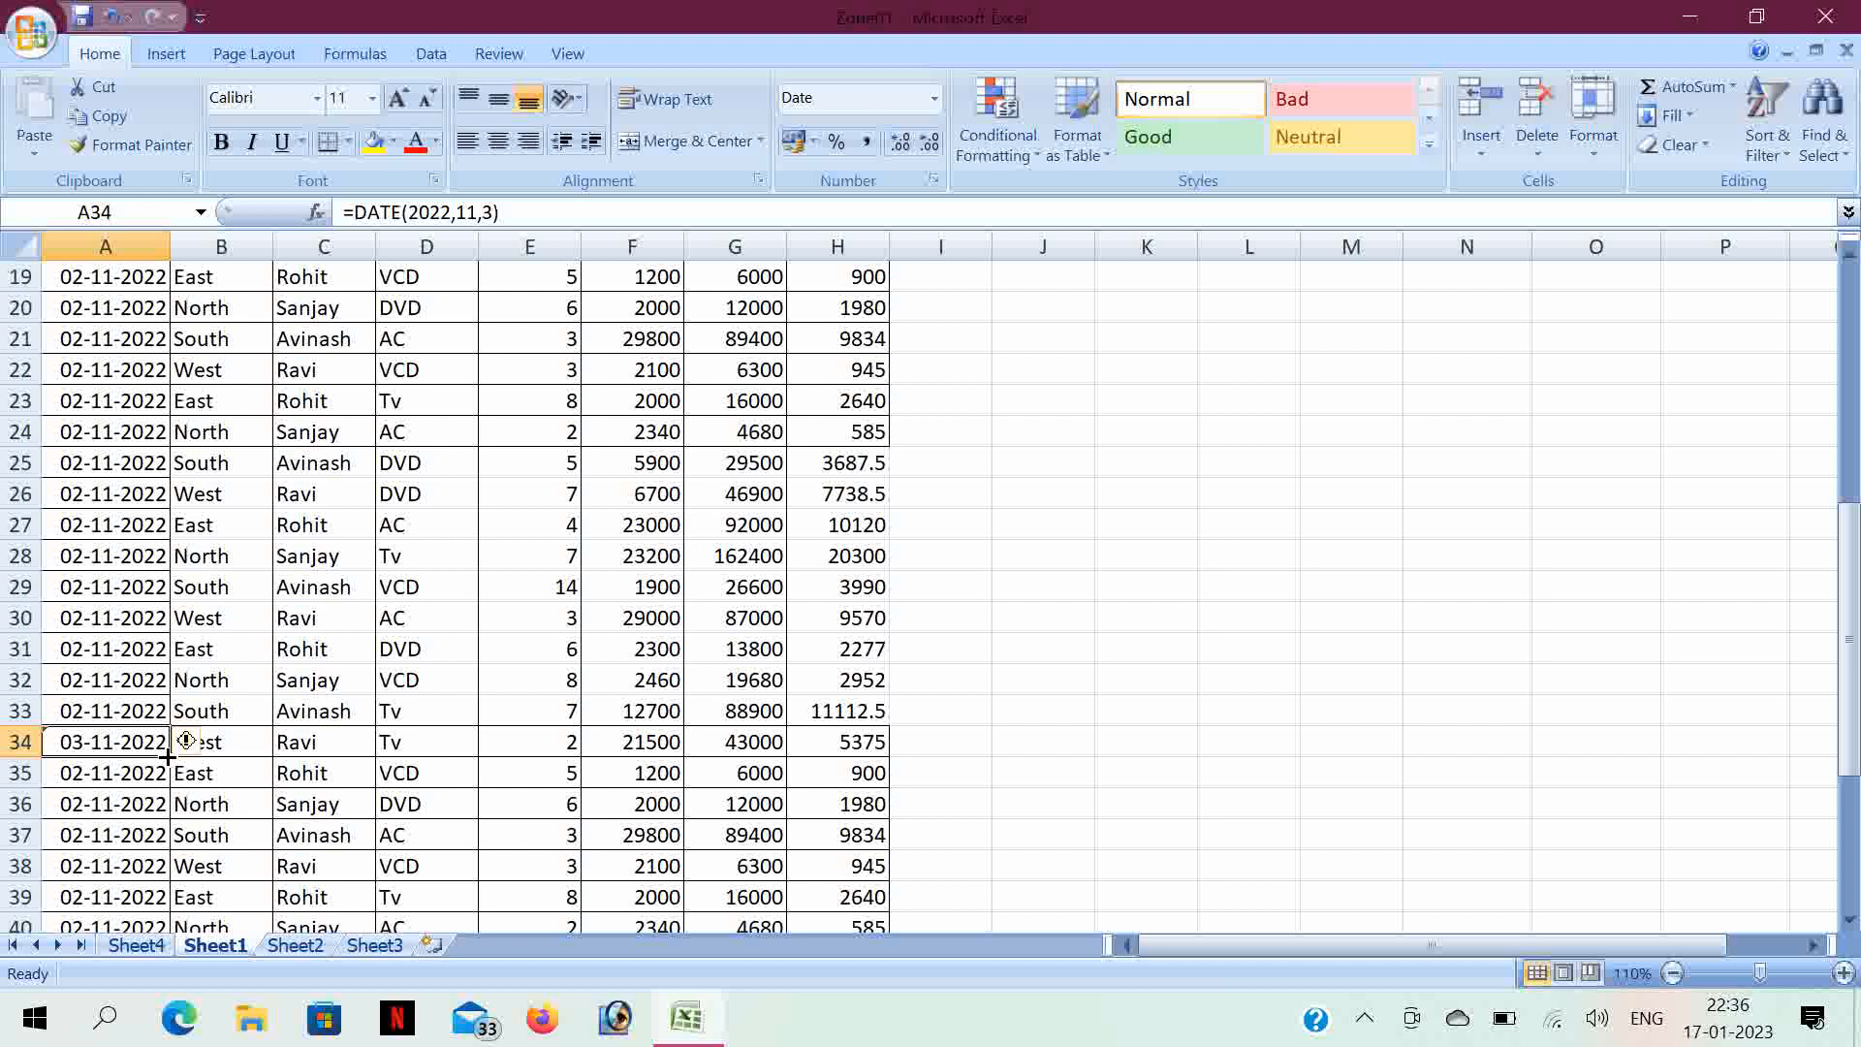
left_click_drag(168, 761, 172, 877)
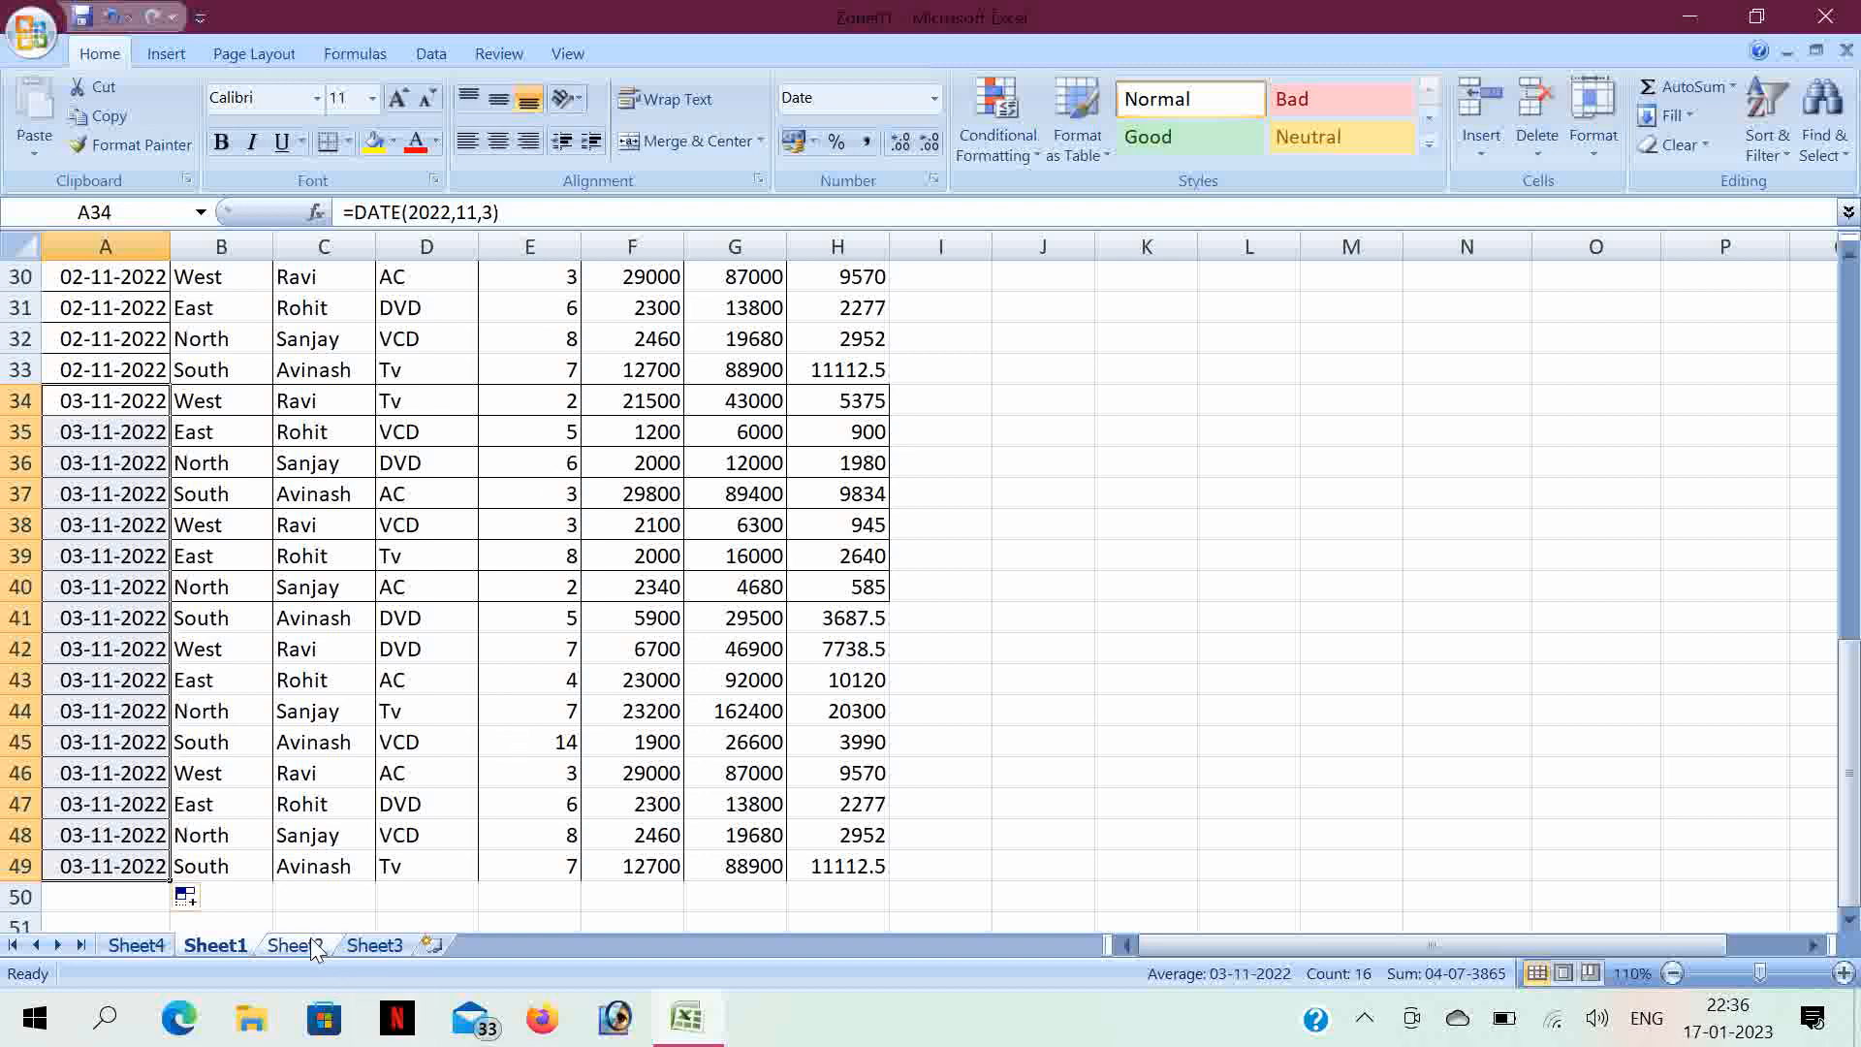
- Refresh all data for the PivotTable on Sheet4 so it uses the updated dates
left_click(145, 948)
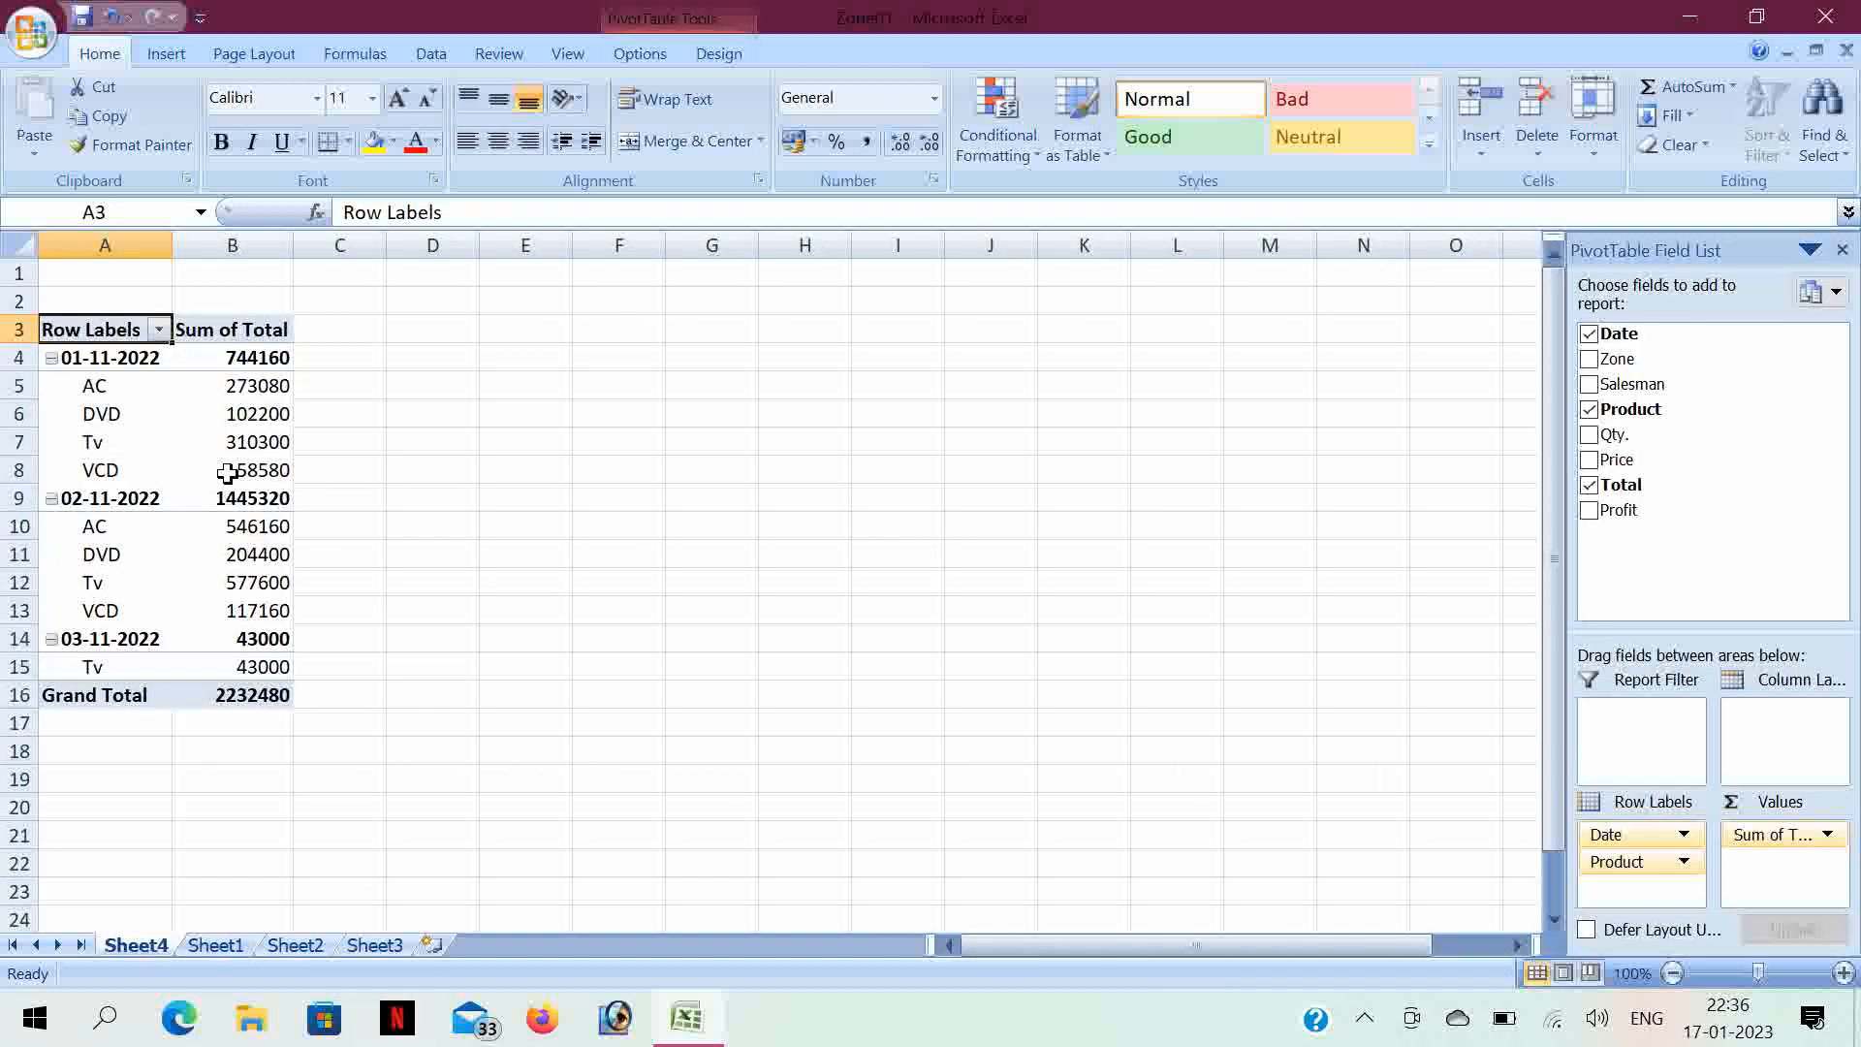
left_click(216, 444)
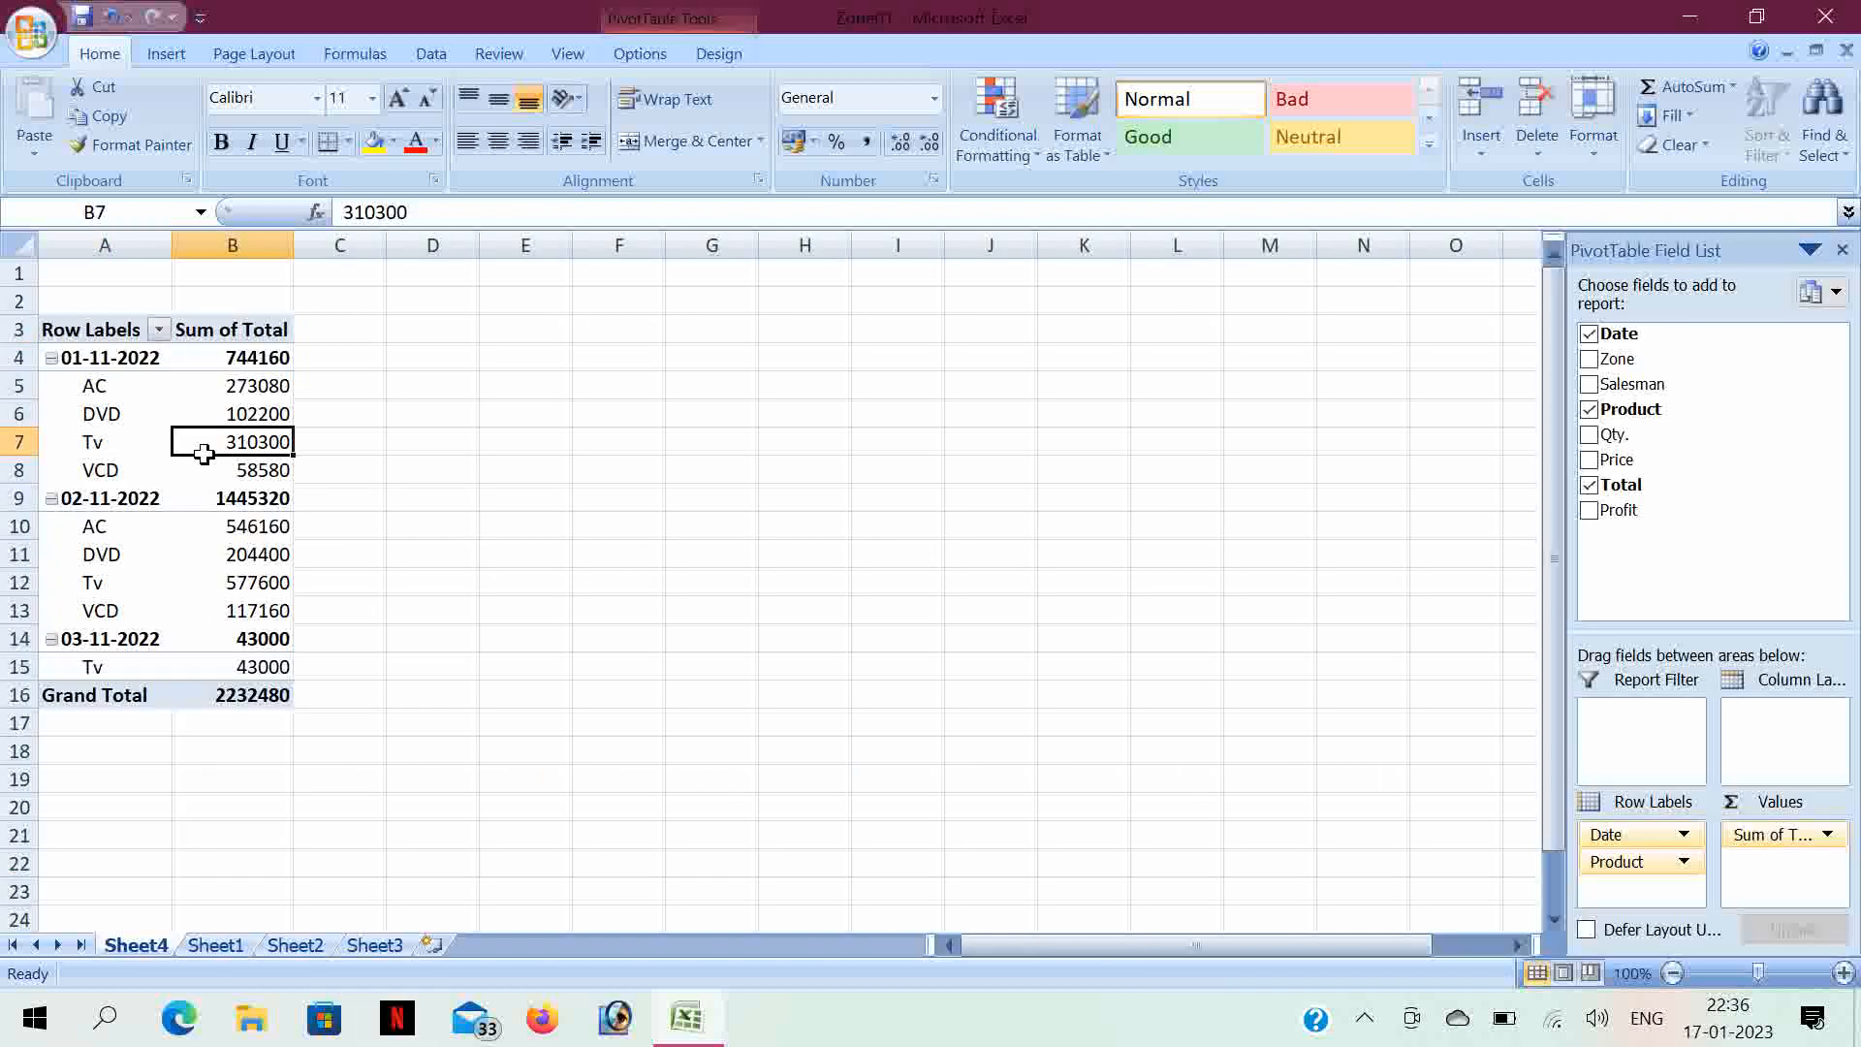
left_click(636, 54)
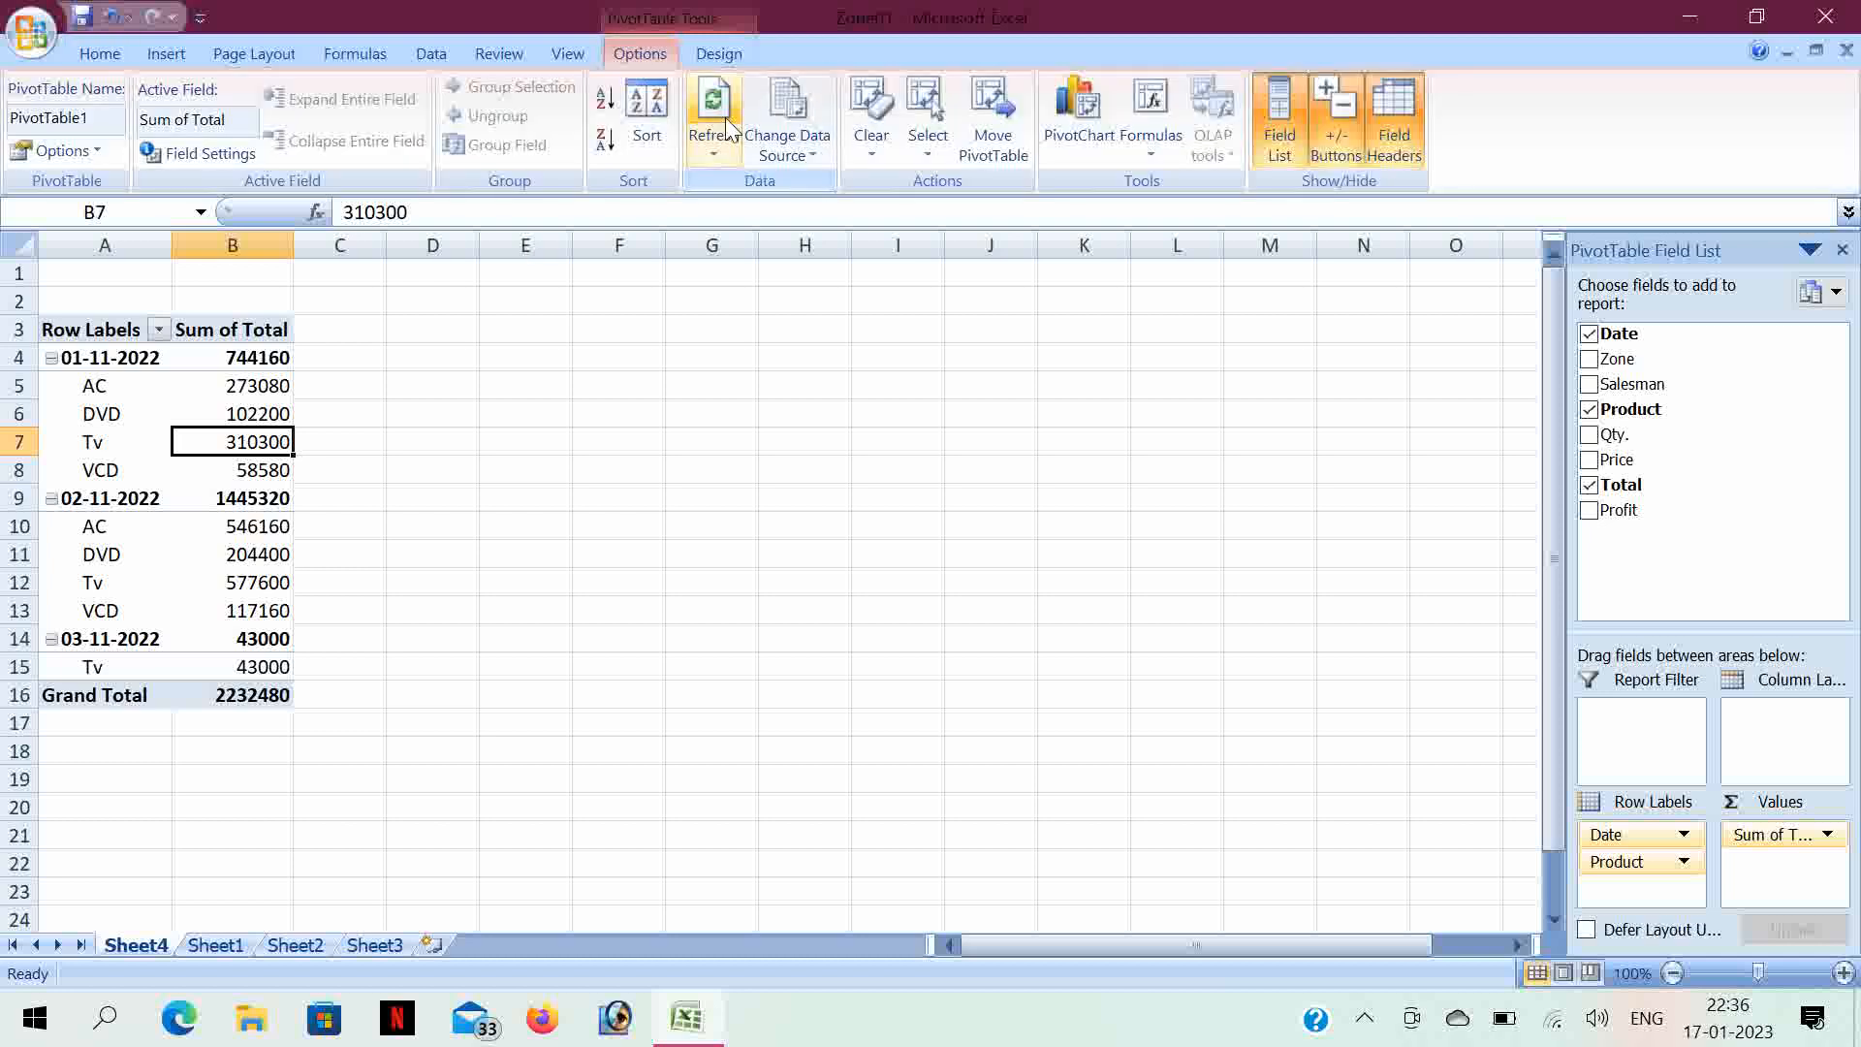
left_click(725, 150)
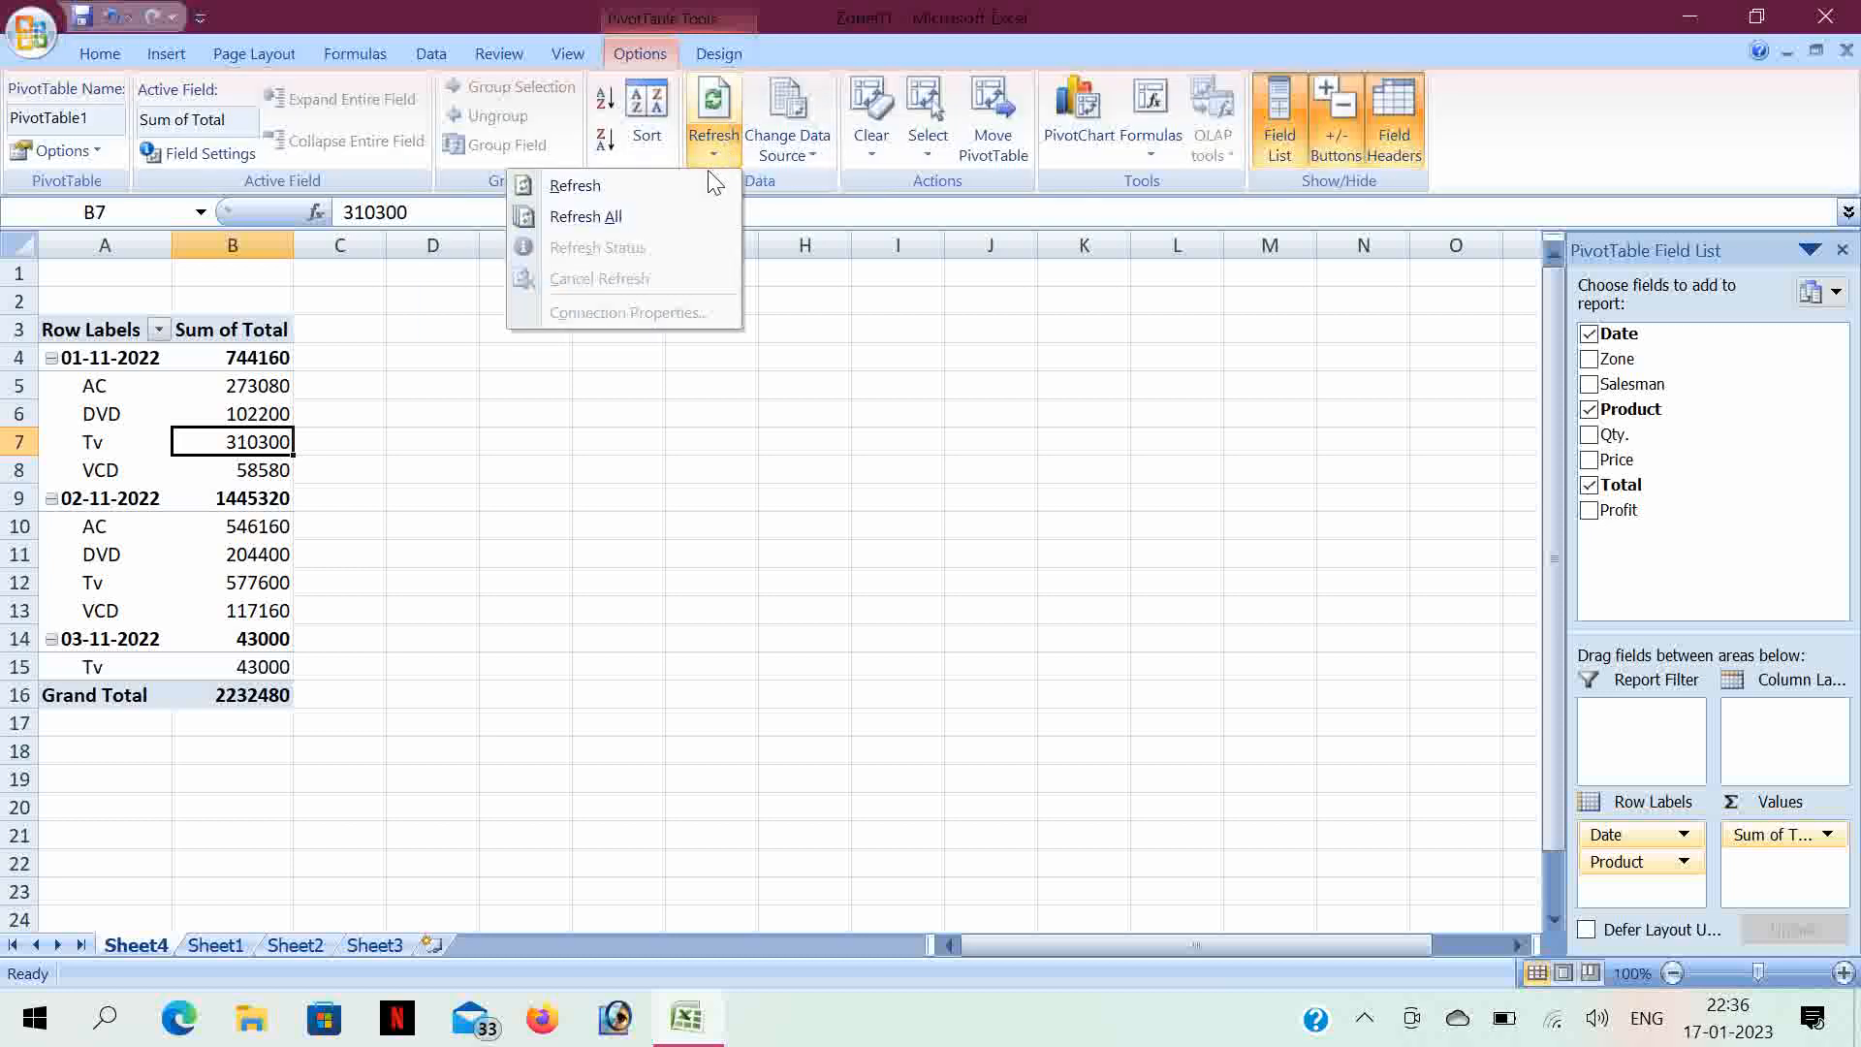
left_click(646, 216)
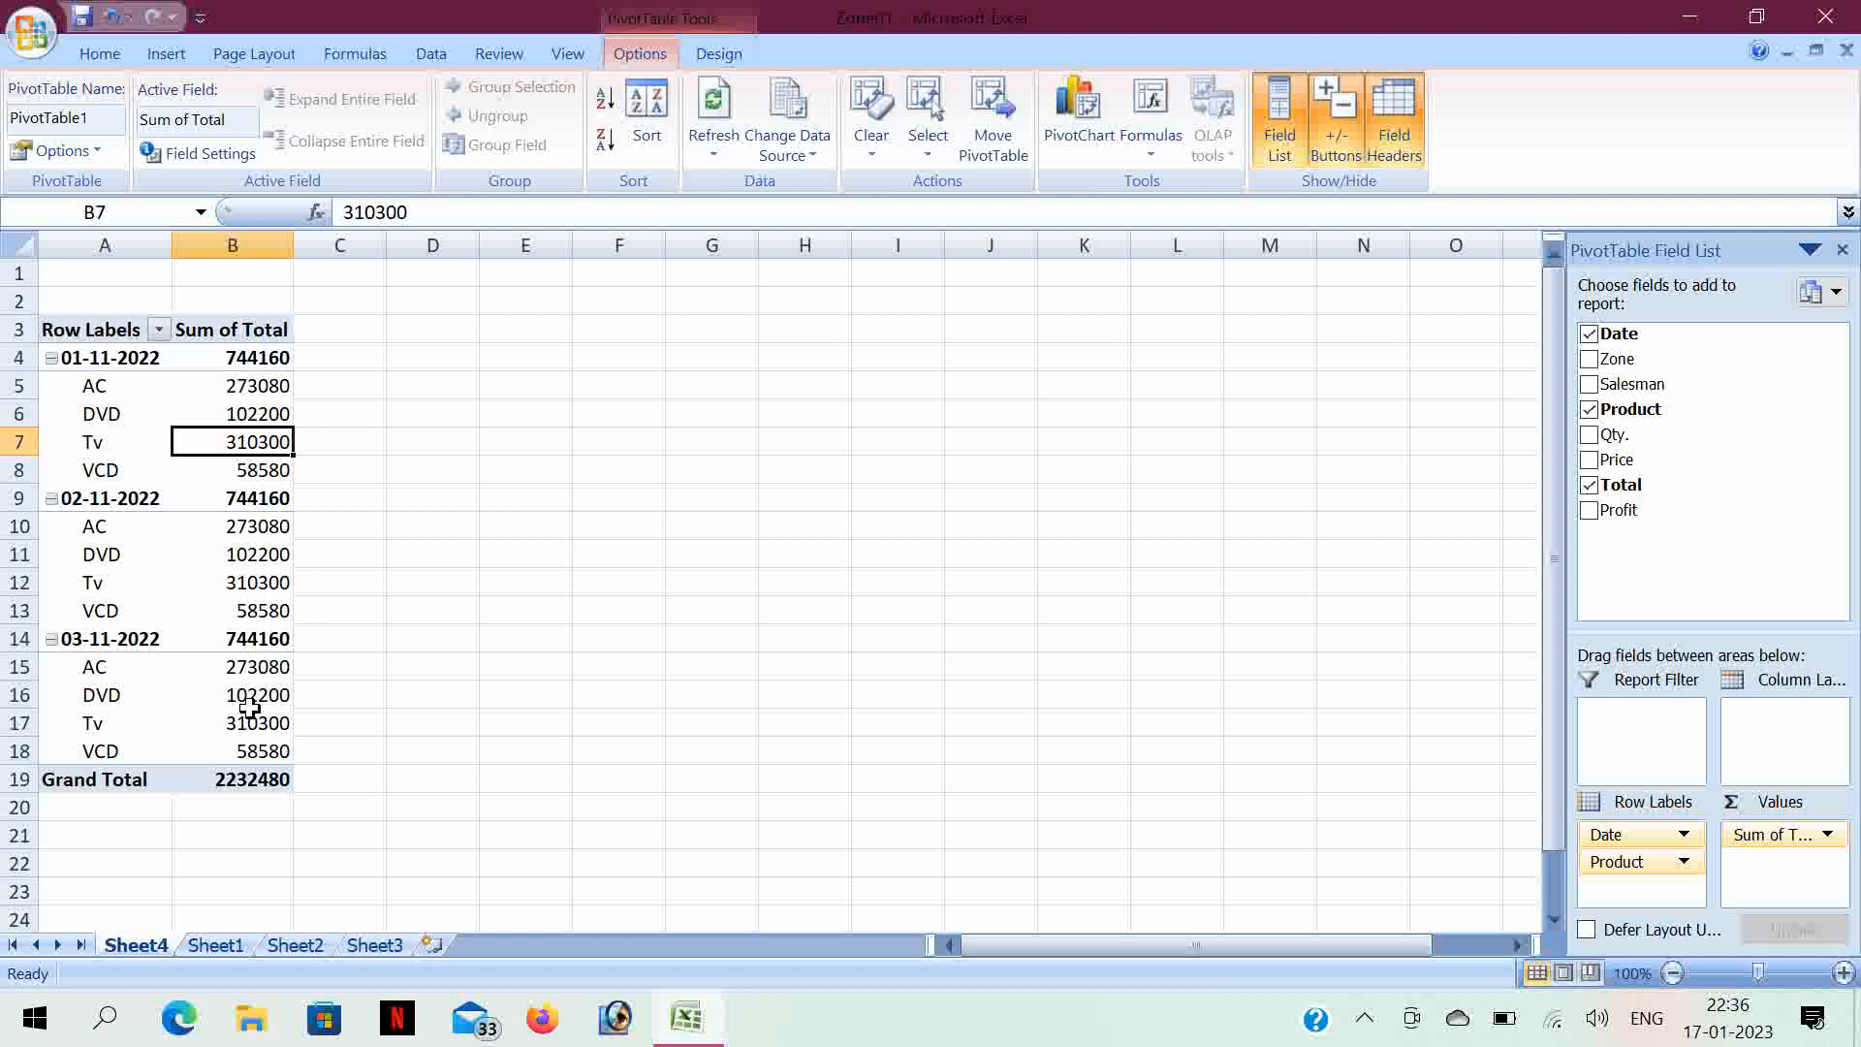
mouse_move(175, 729)
mouse_move(176, 562)
- Remove the Date, Product and Total fields from the PivotTable
left_click(1589, 334)
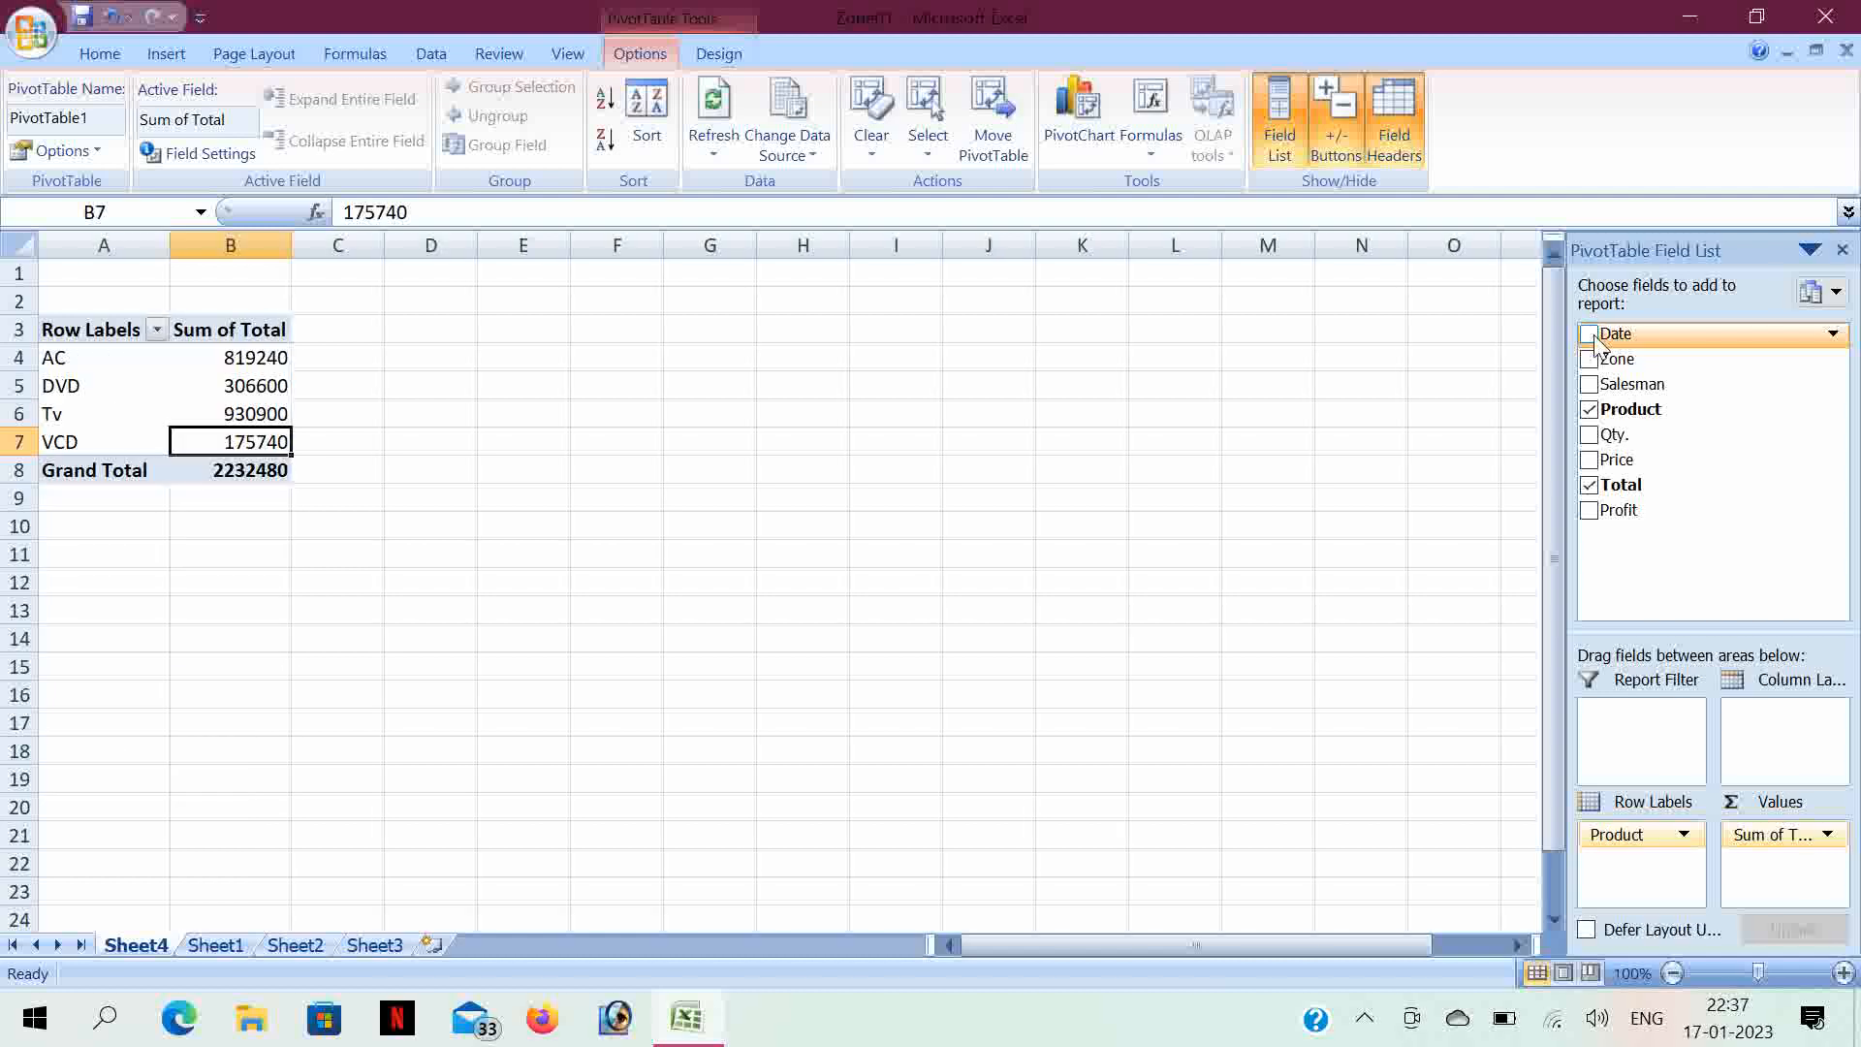
left_click(1590, 409)
left_click(1590, 485)
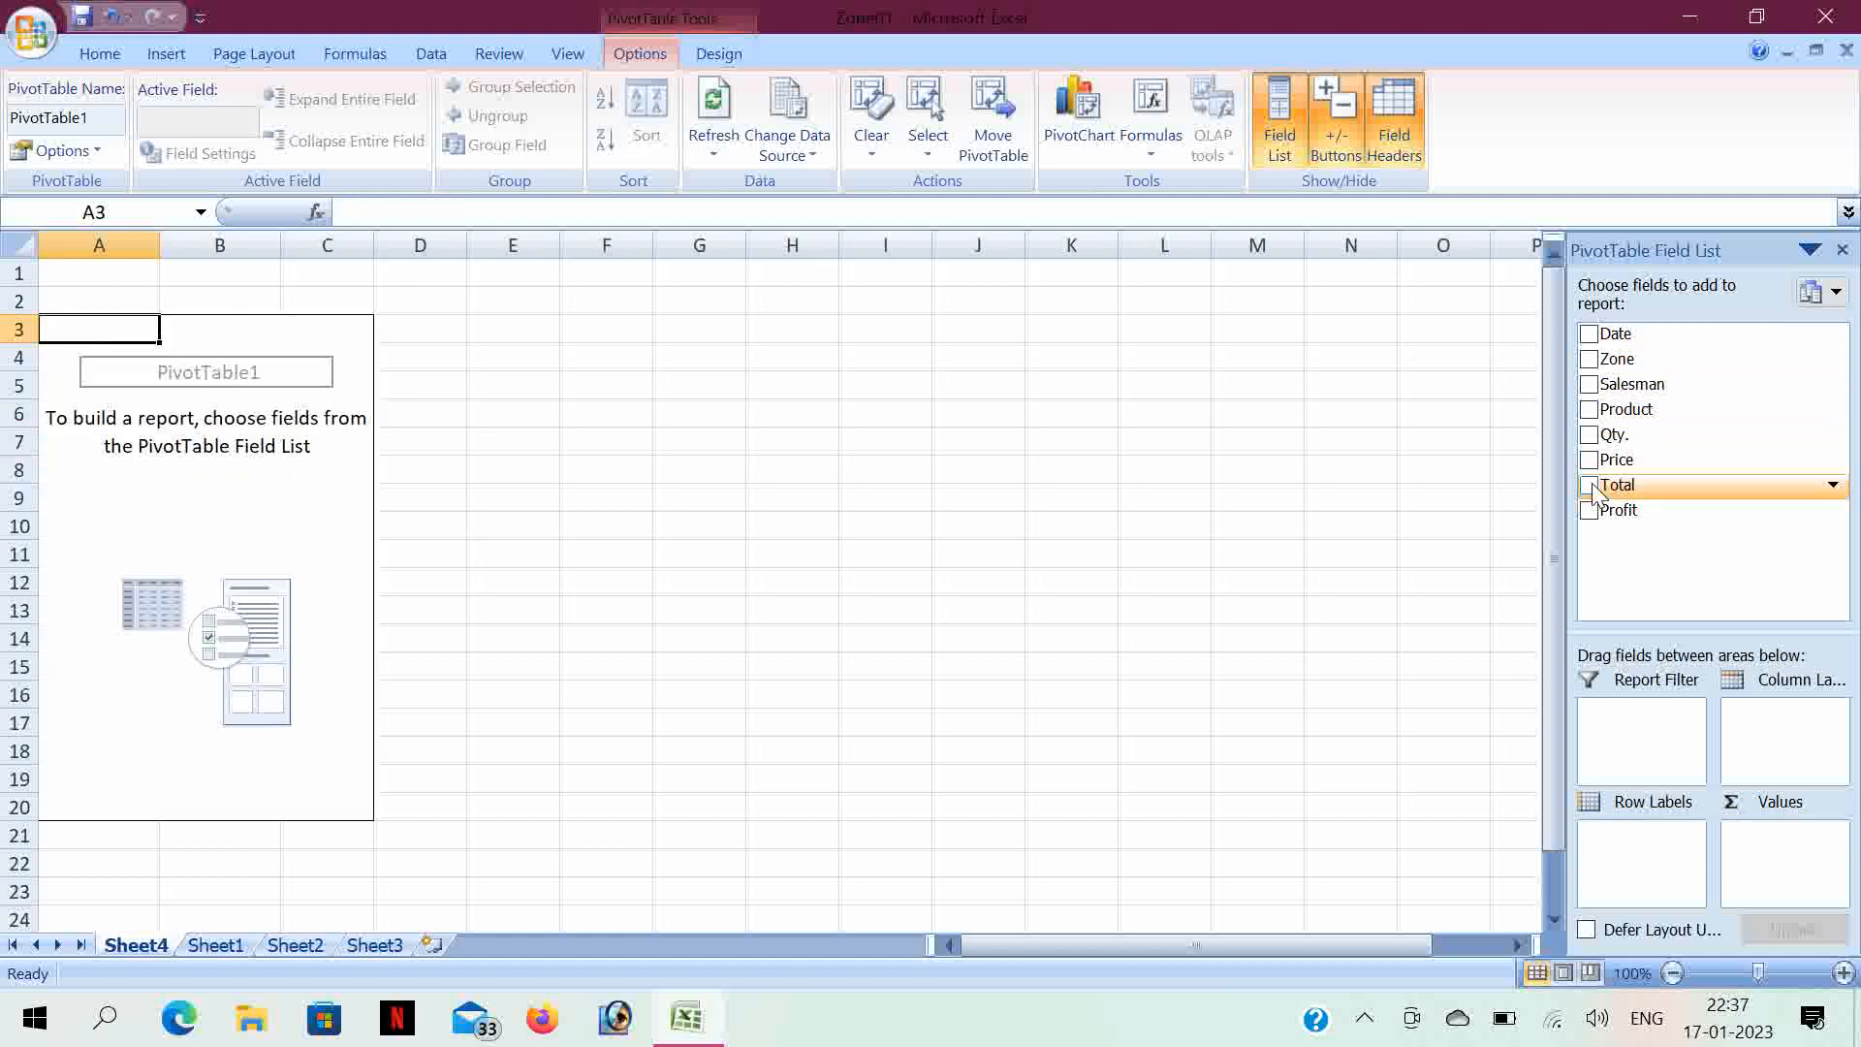
- Add Zone, Salesman and Product as PivotTable row labels and Total as the summed value
left_click(1590, 360)
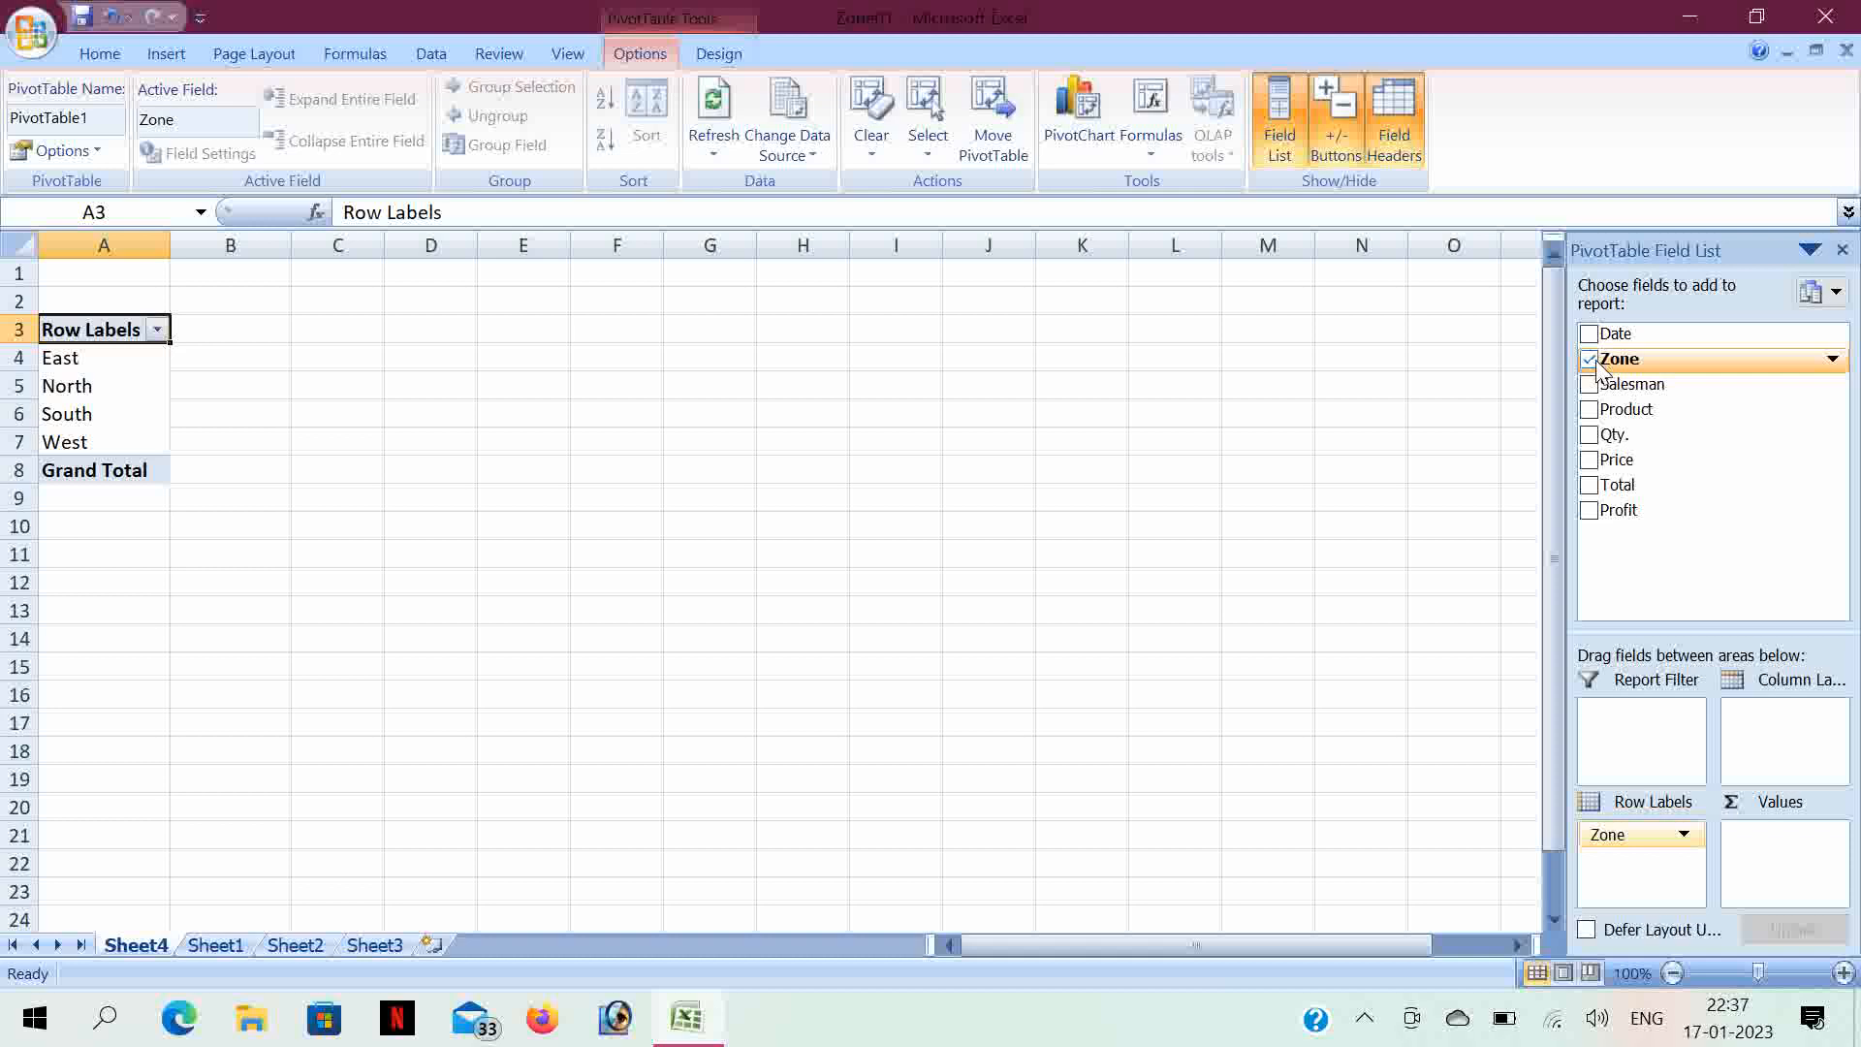
left_click(1590, 385)
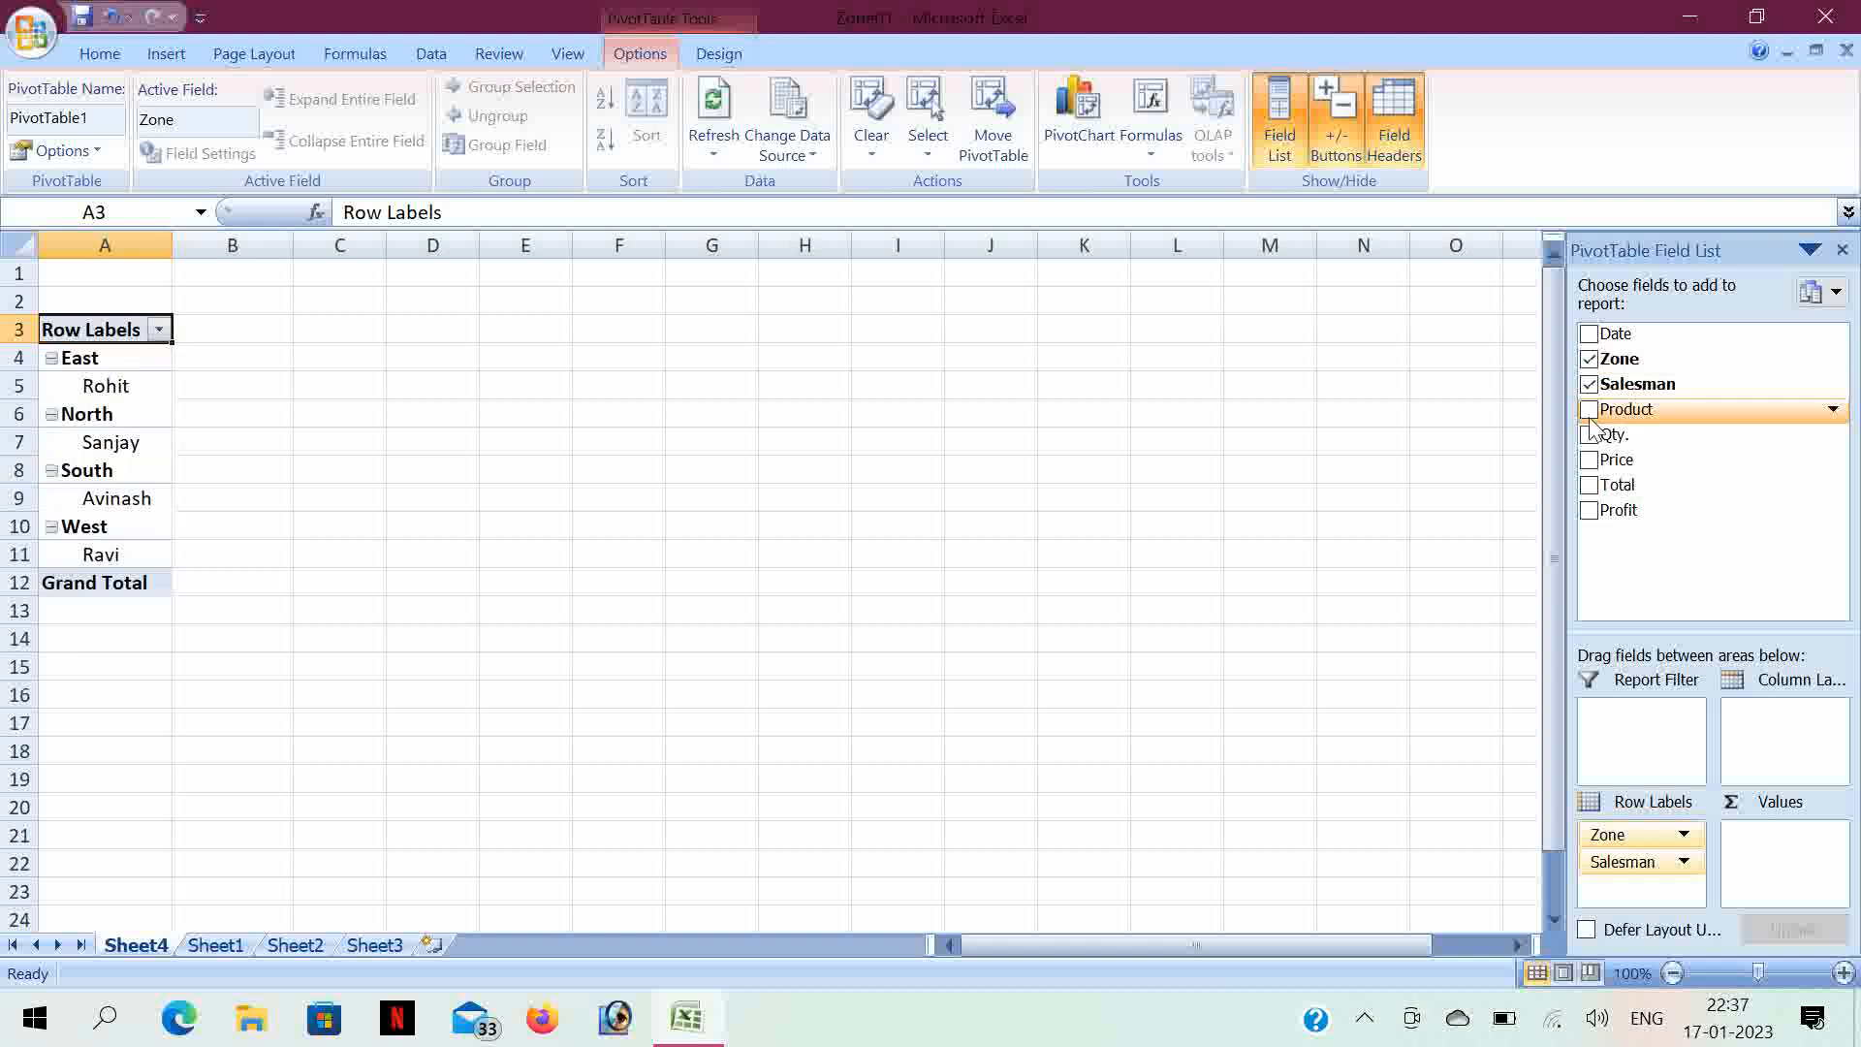
left_click(1589, 410)
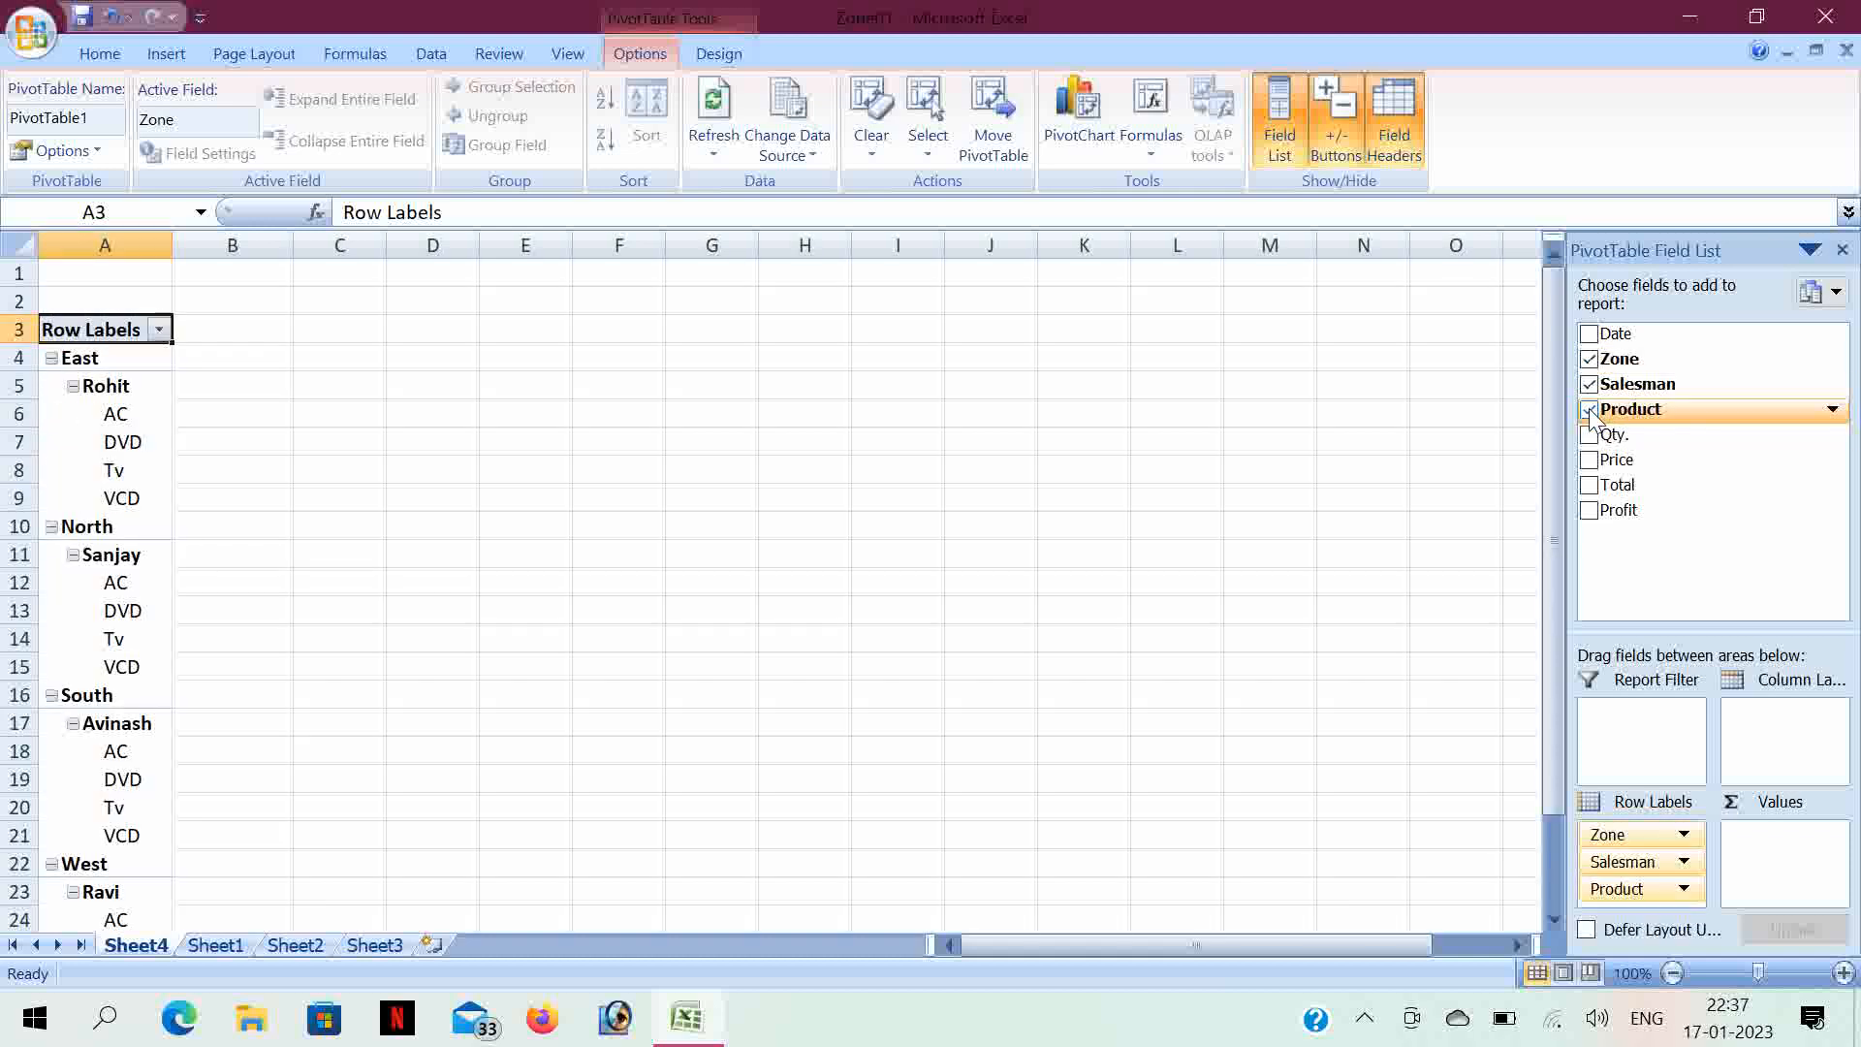
left_click(1592, 485)
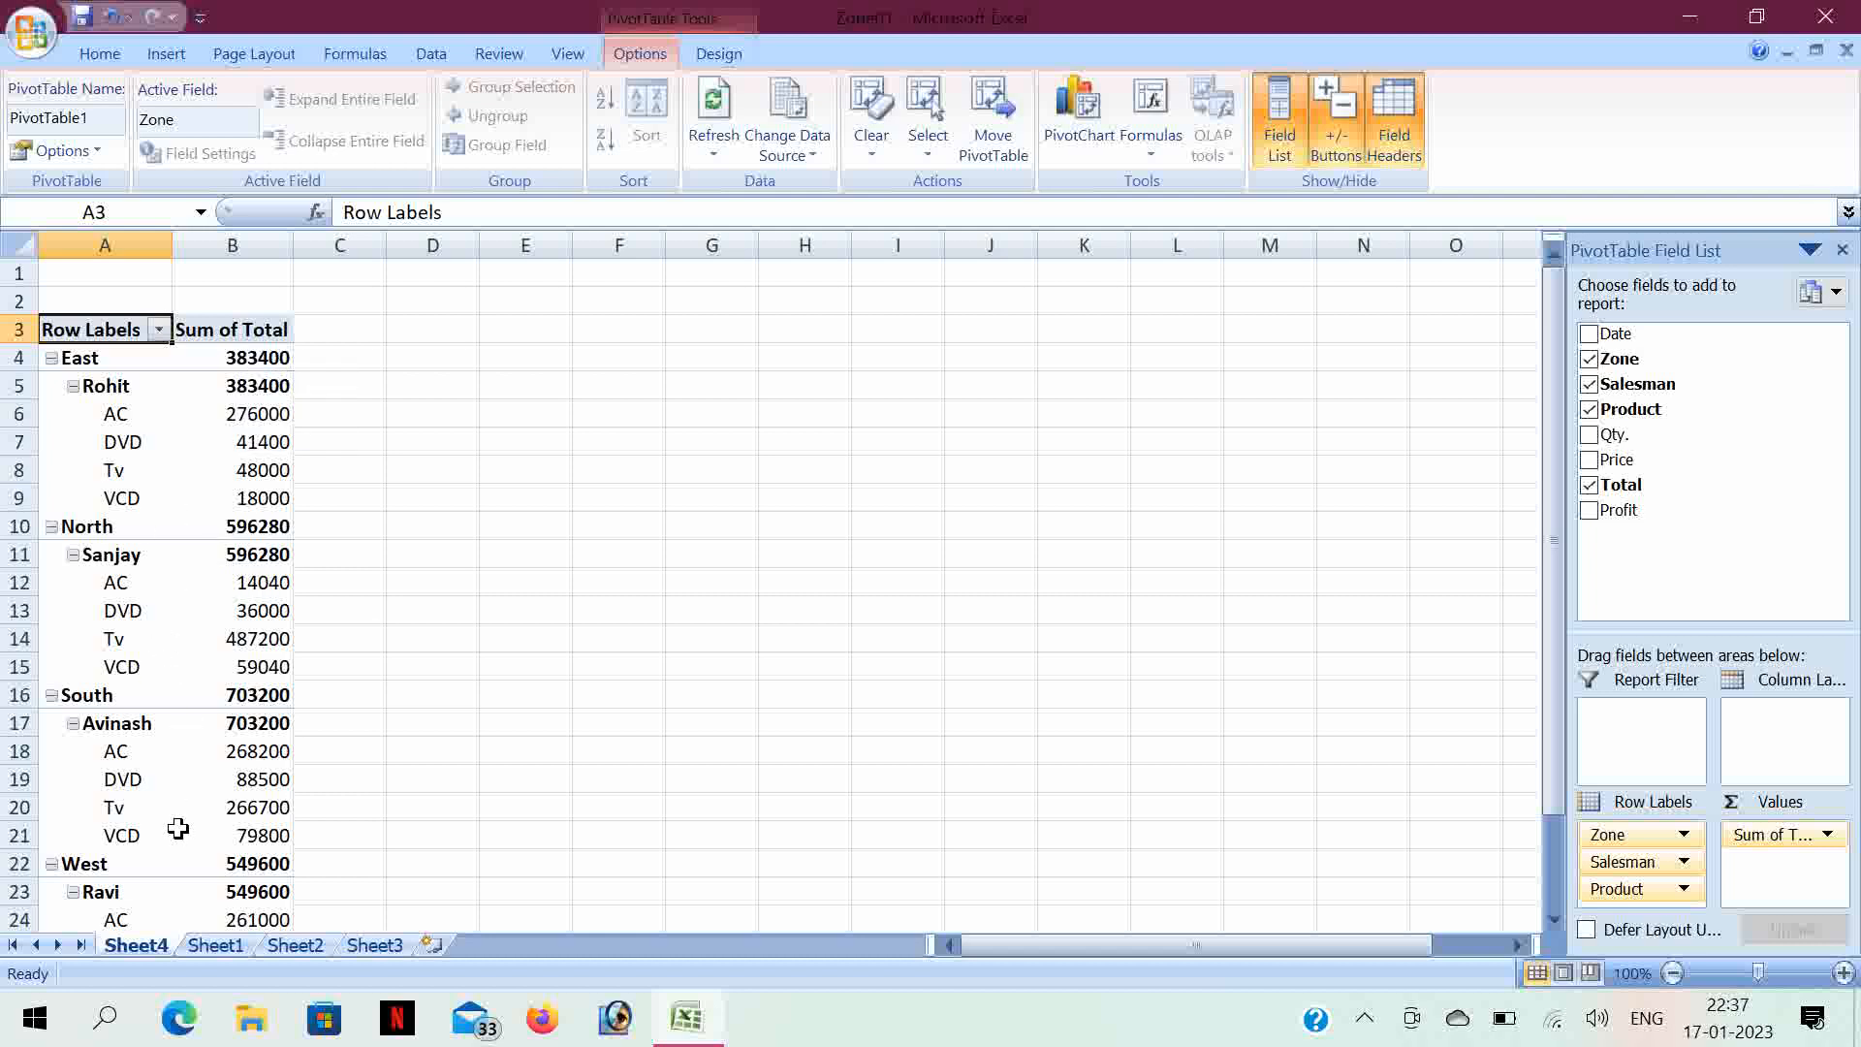
scroll(178, 829, "down", 2)
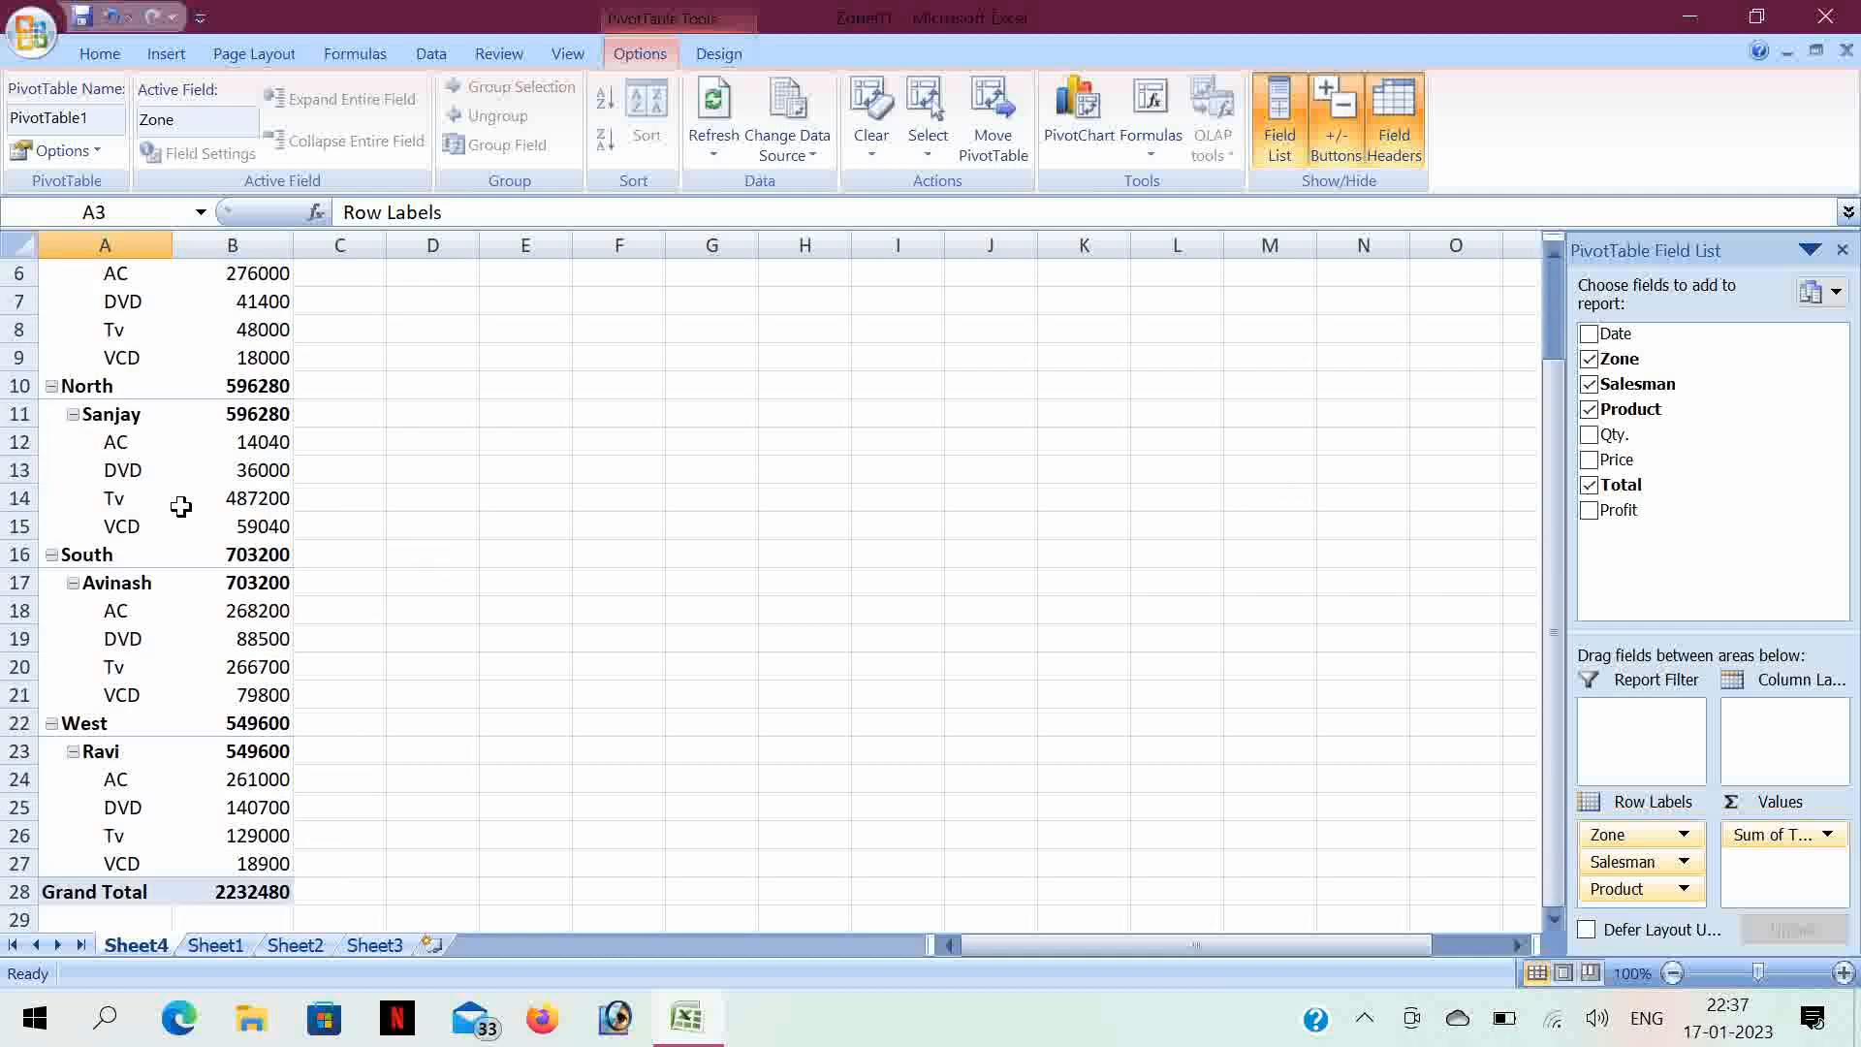
scroll(182, 506, "up", 2)
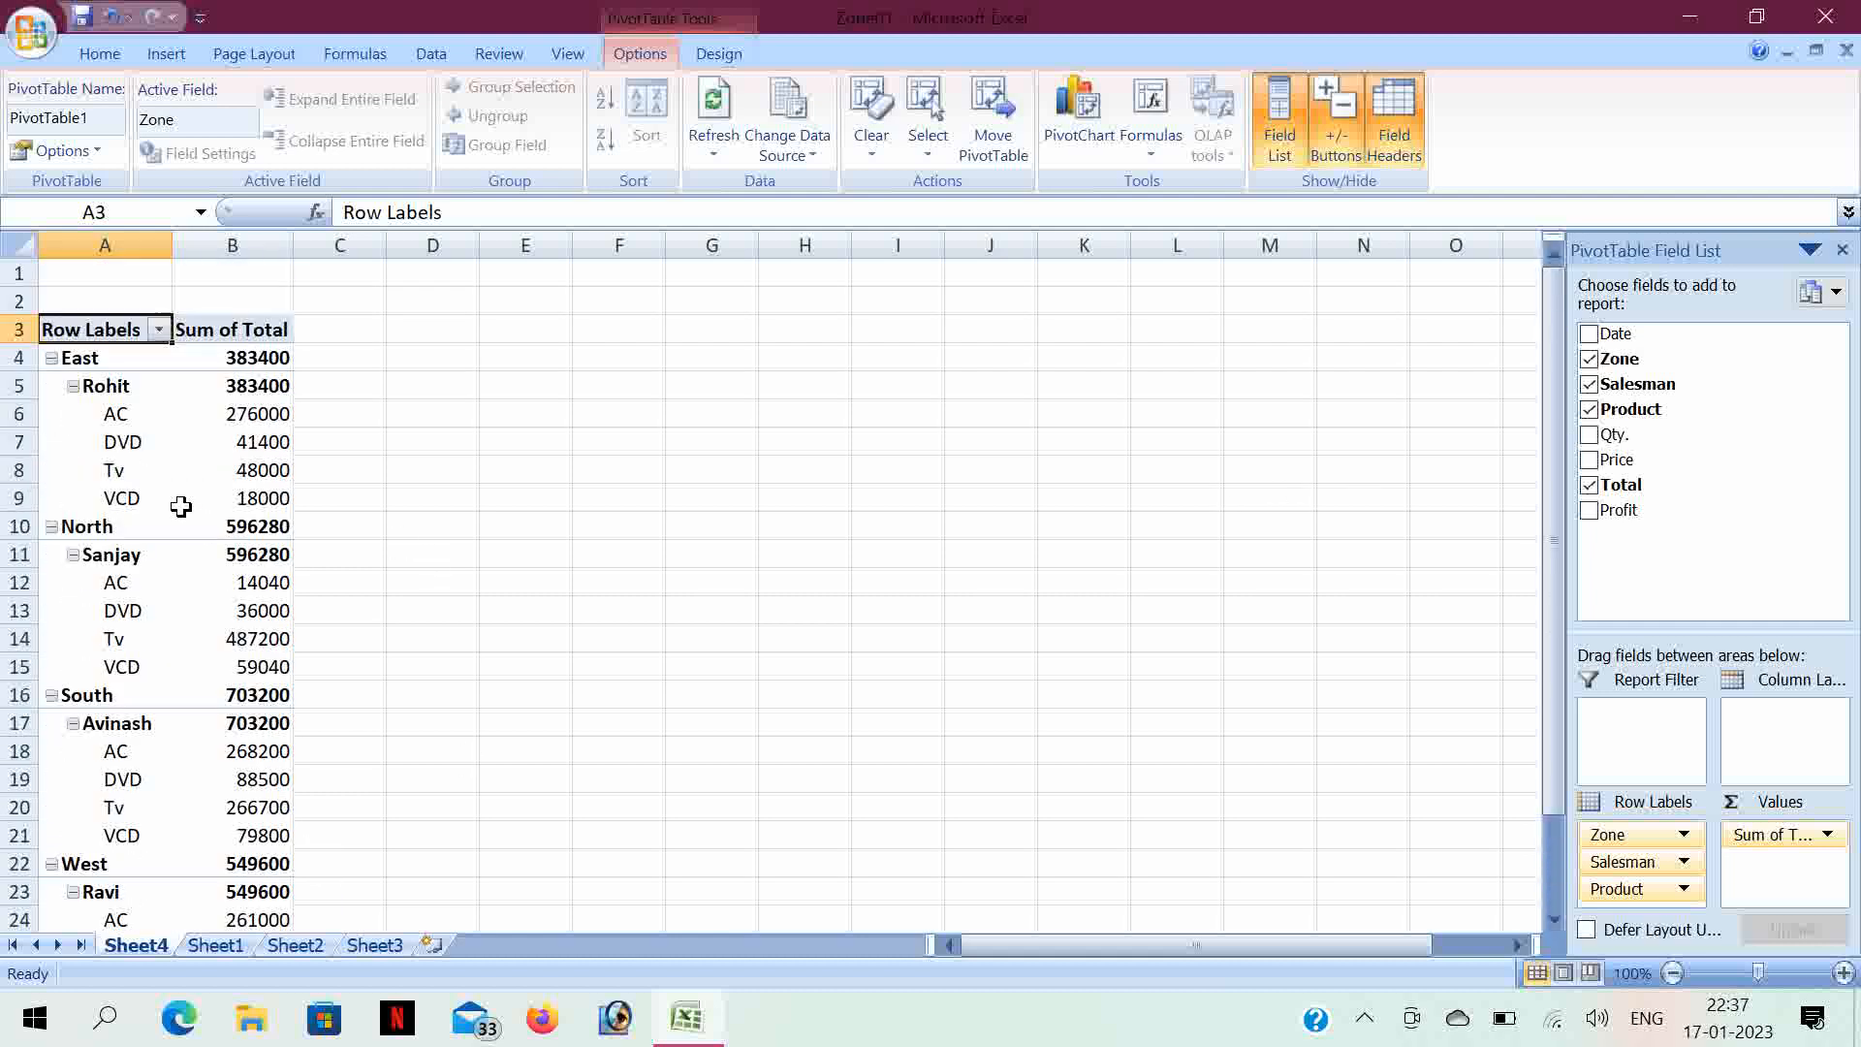
- Filter the PivotTable's Zone field to exclude East and North, keeping South and West
left_click(156, 330)
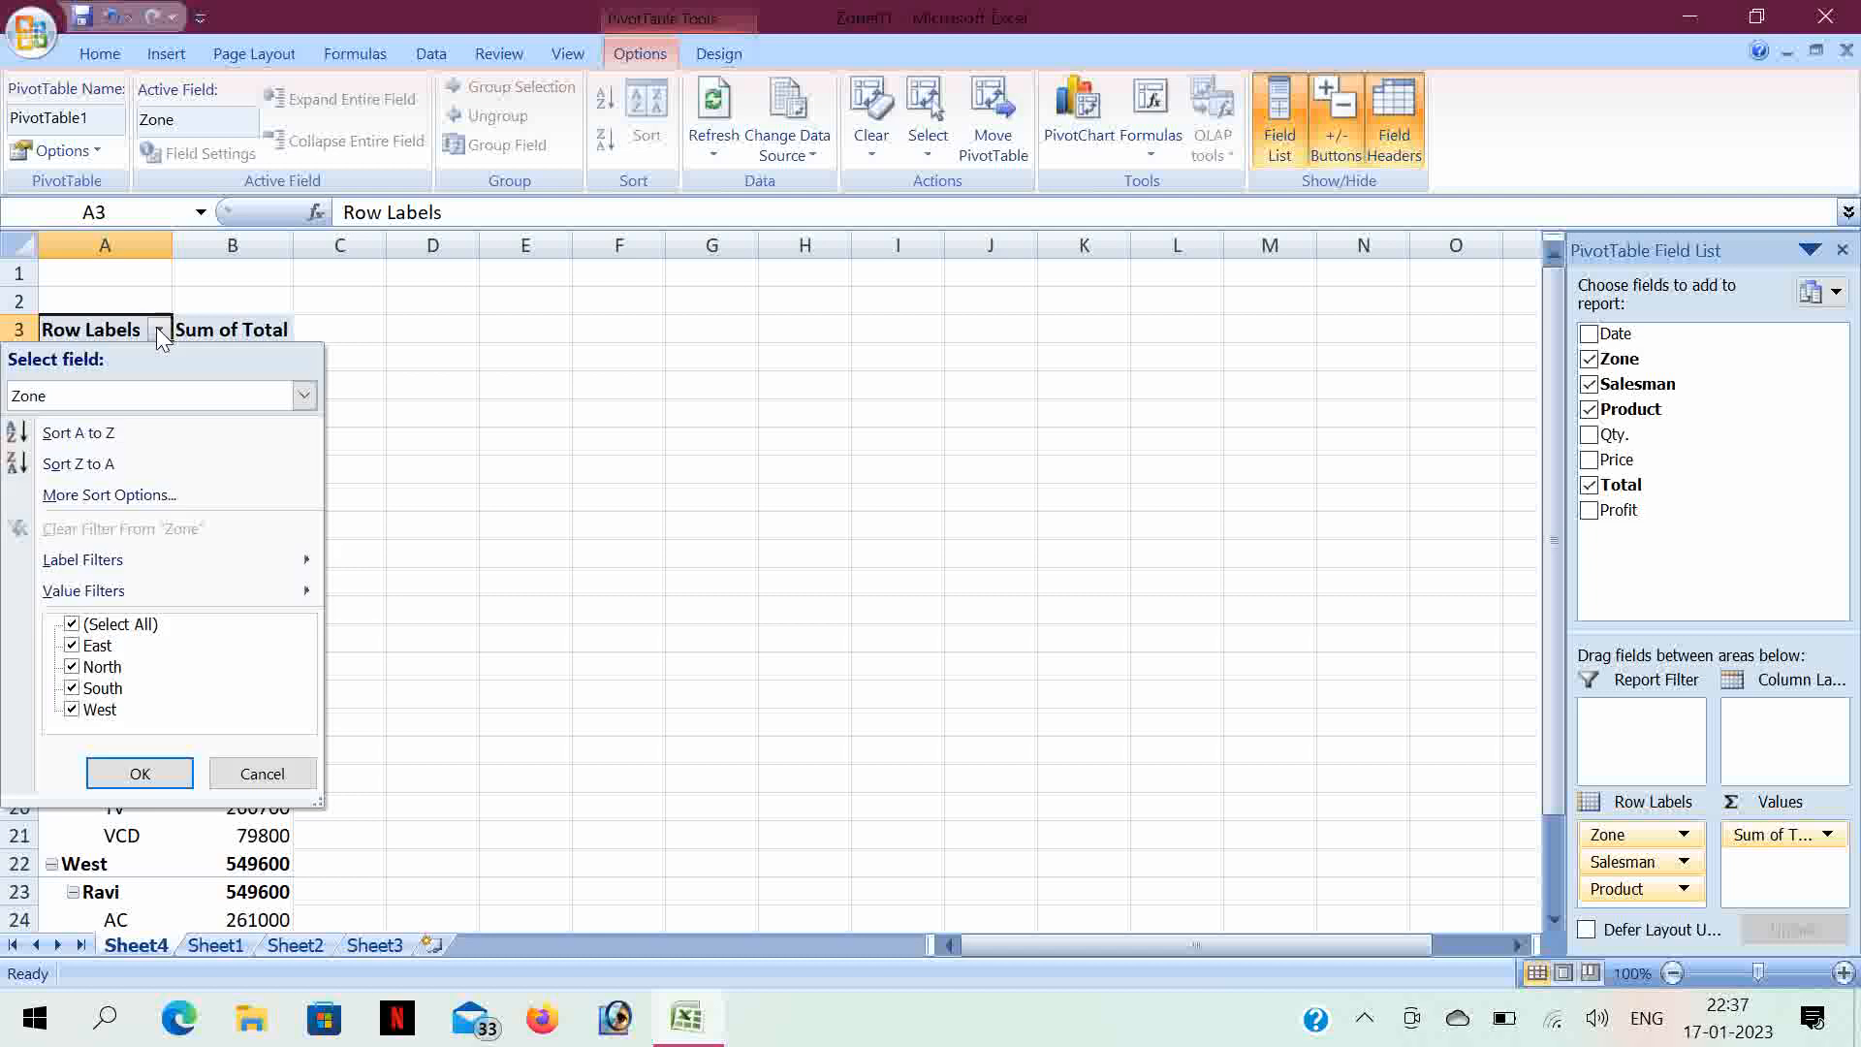
left_click(72, 646)
left_click(73, 667)
left_click(137, 772)
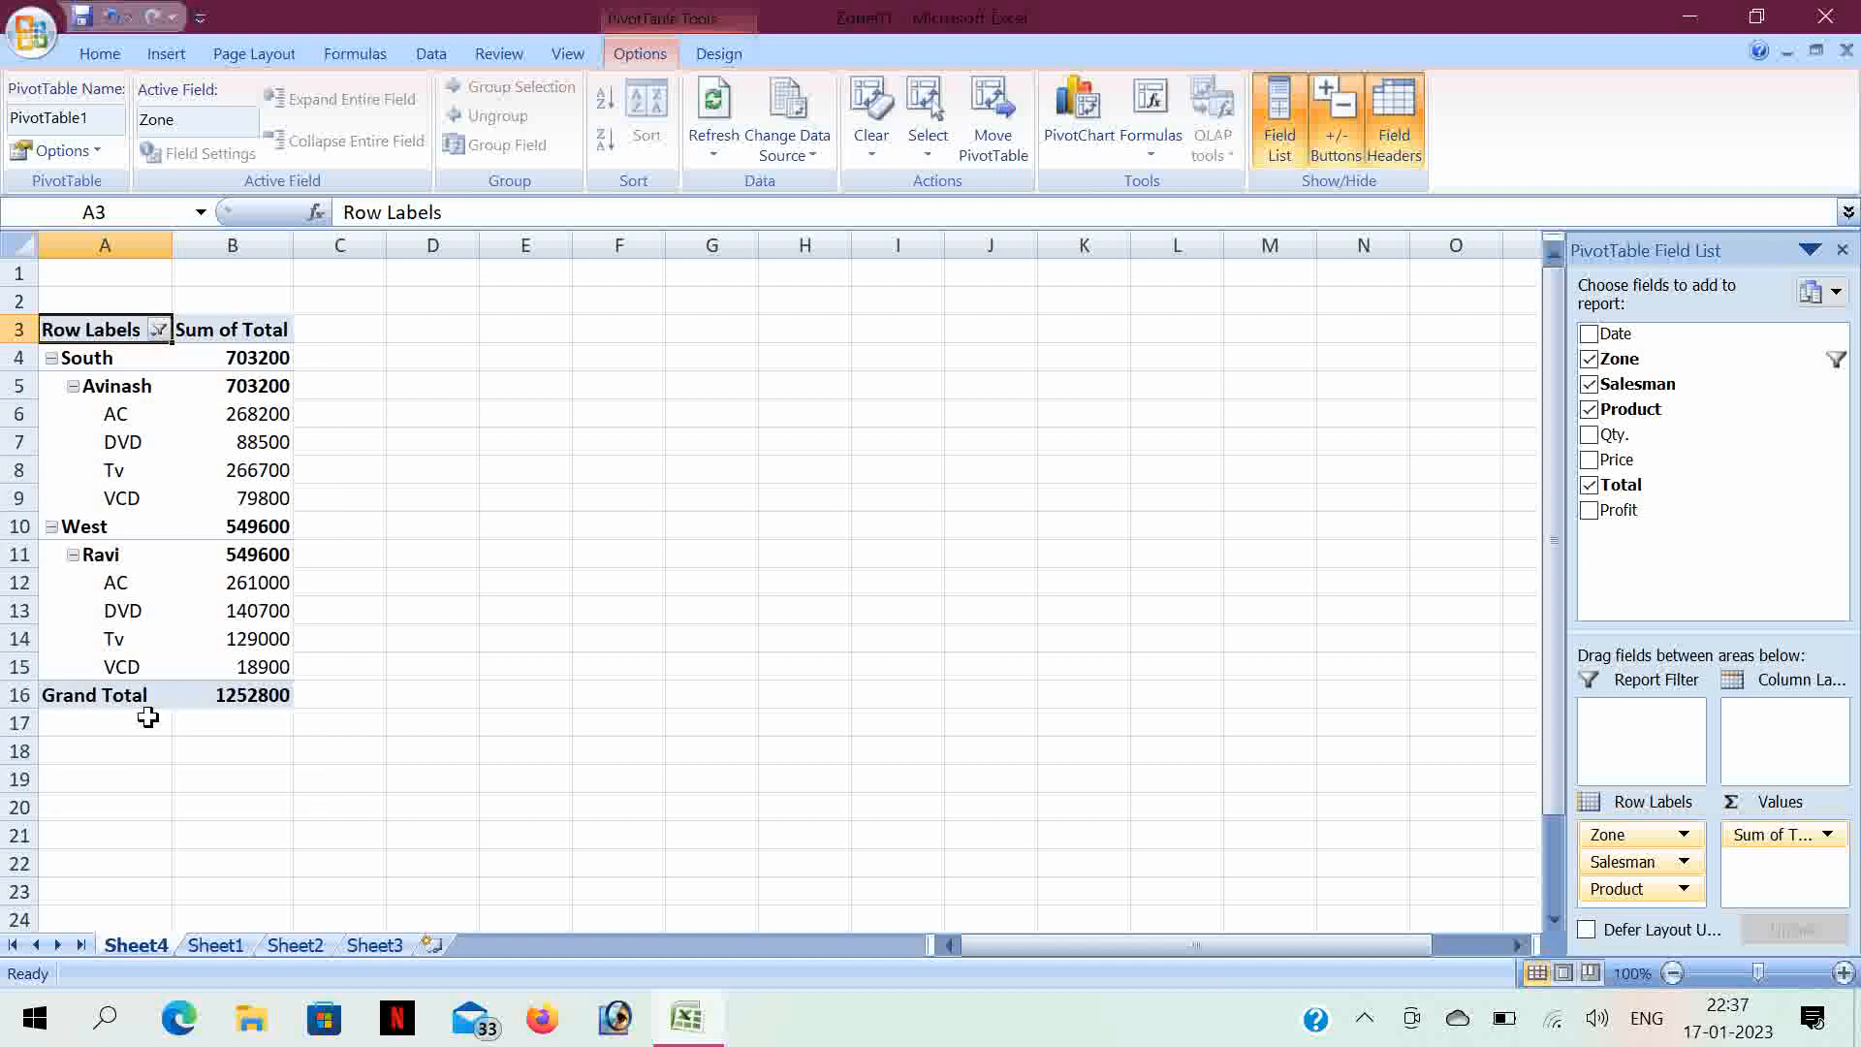
- Filter the PivotTable's Salesman field to exclude the first two listed salesmen, keeping the last two
left_click(158, 331)
left_click(304, 396)
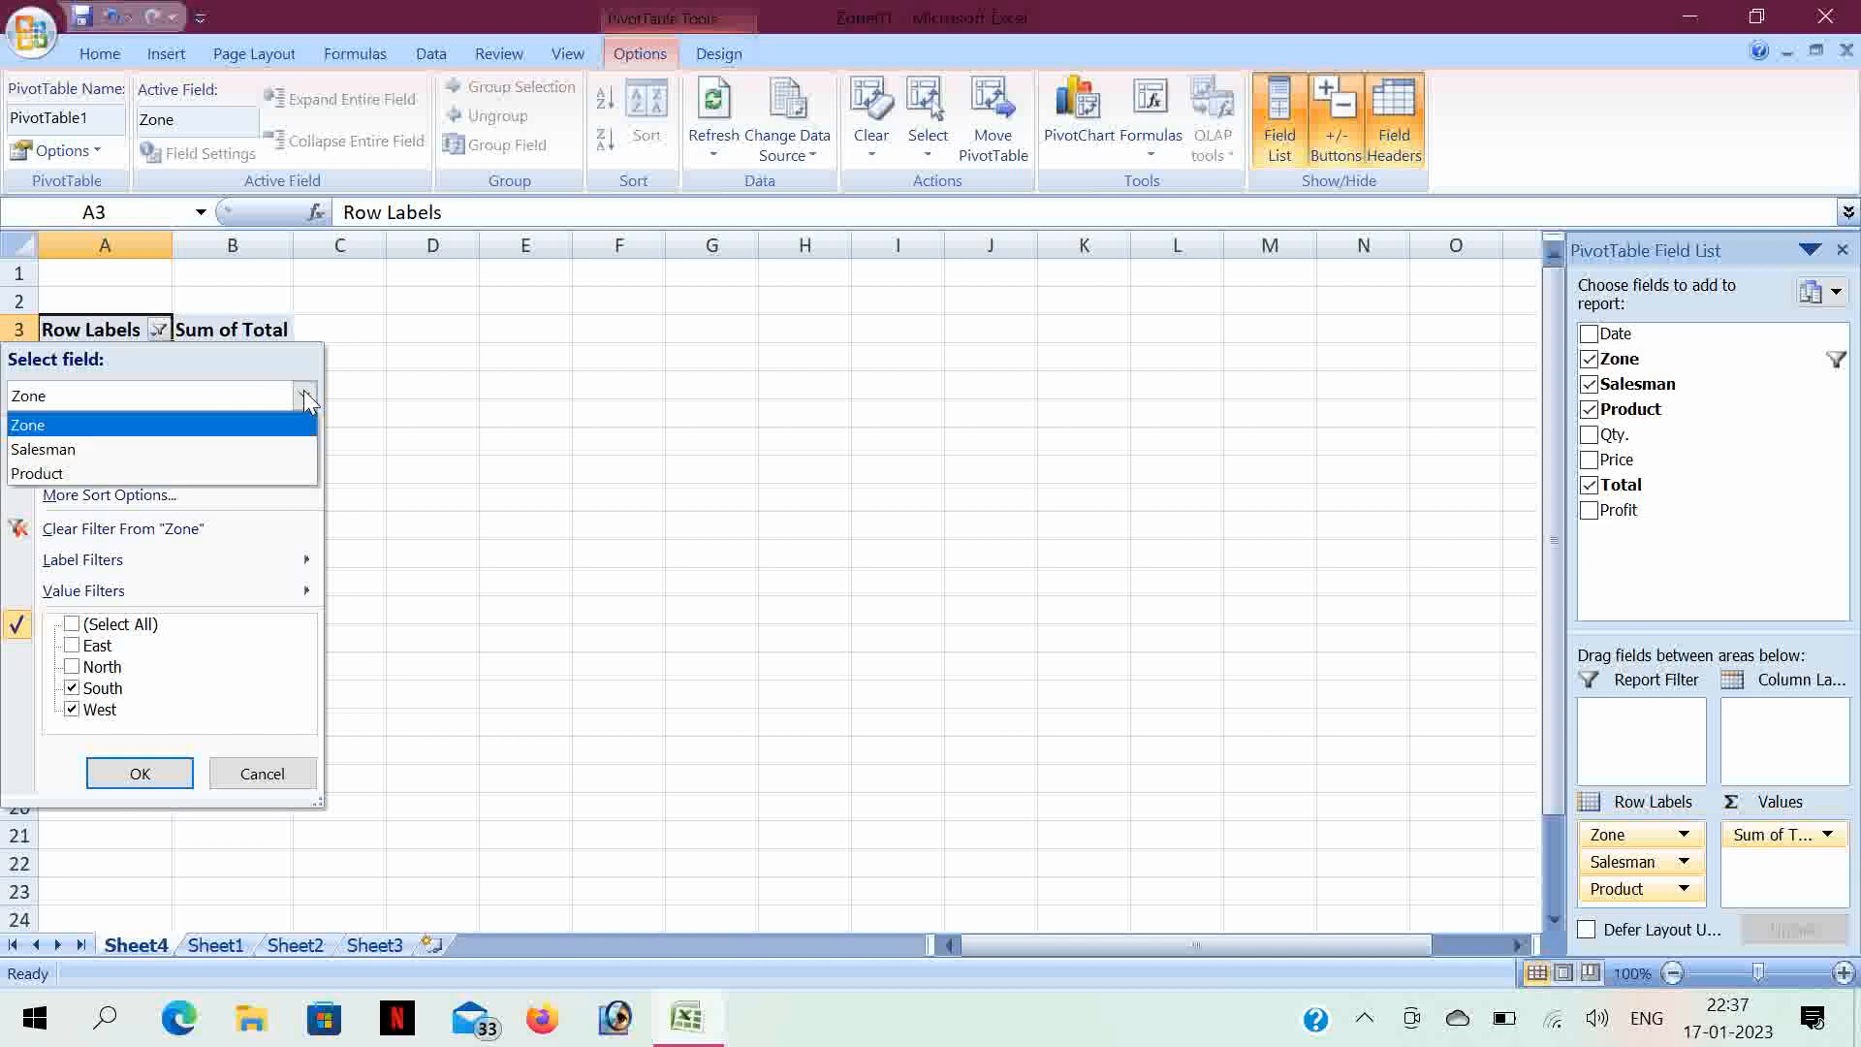
left_click(88, 449)
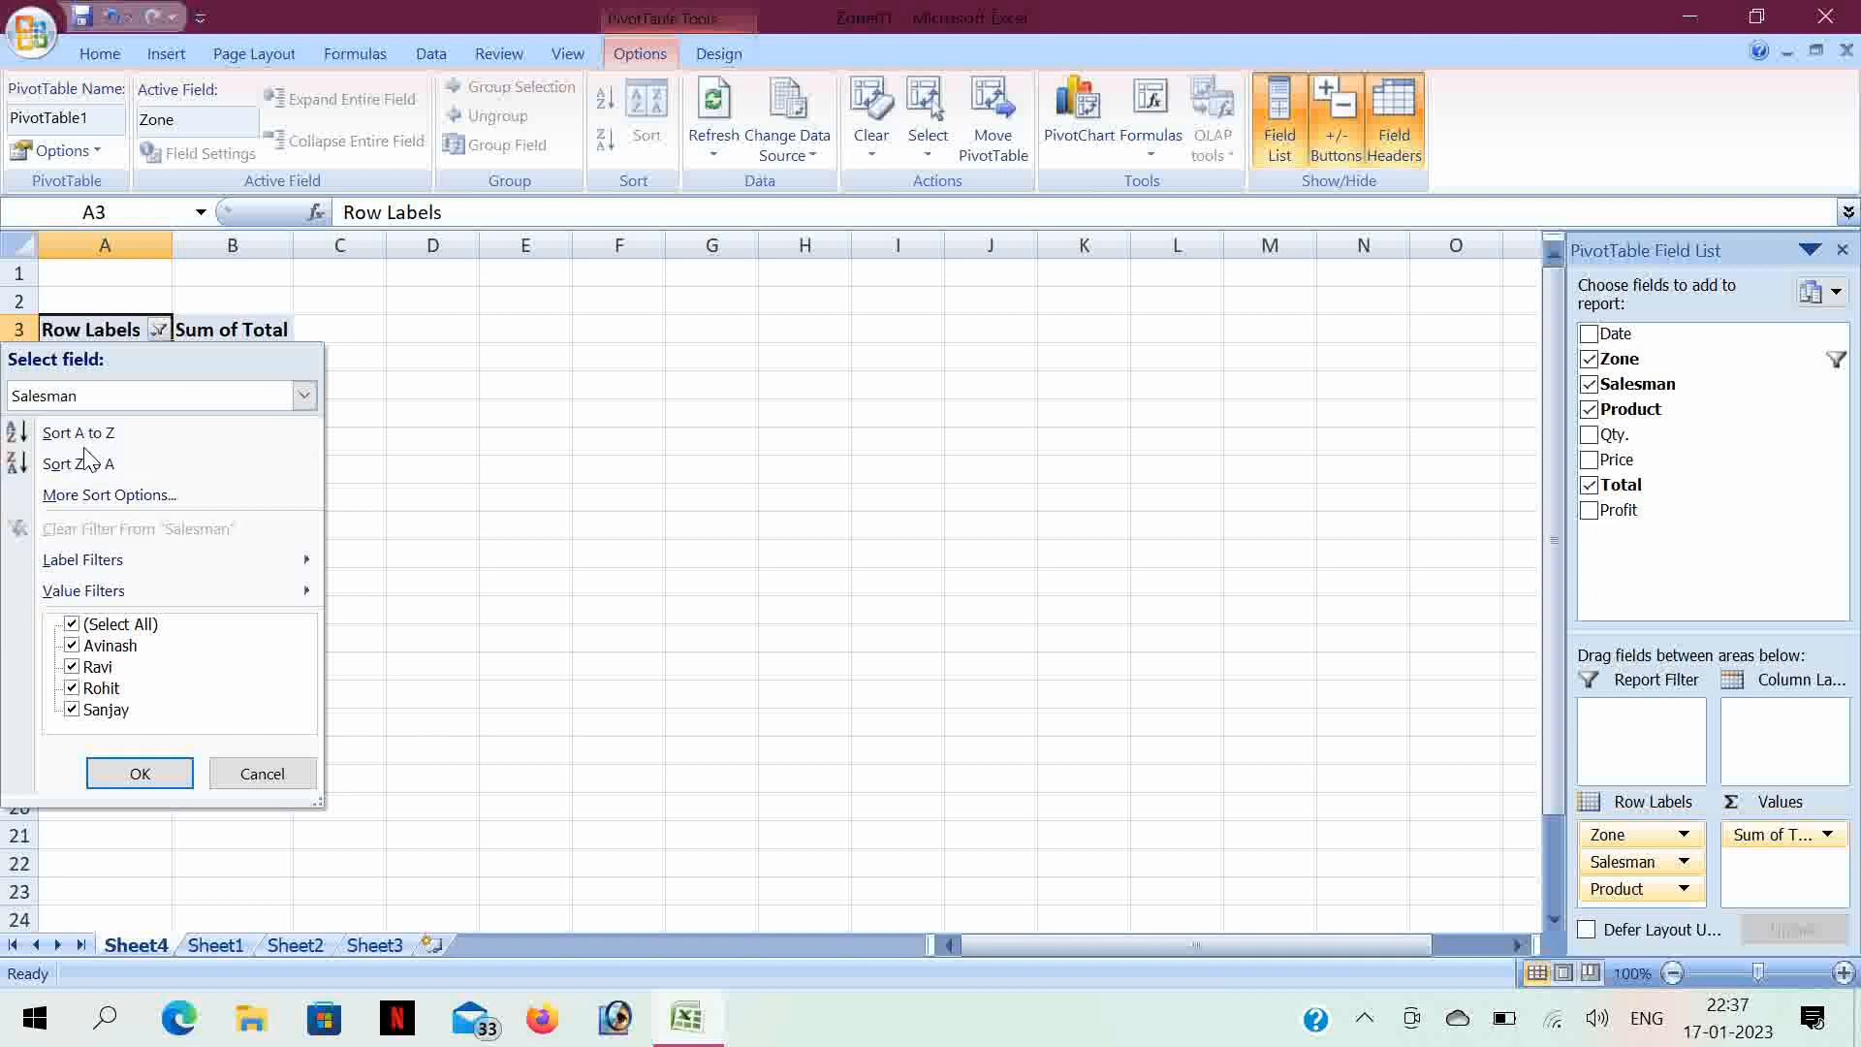
left_click(75, 646)
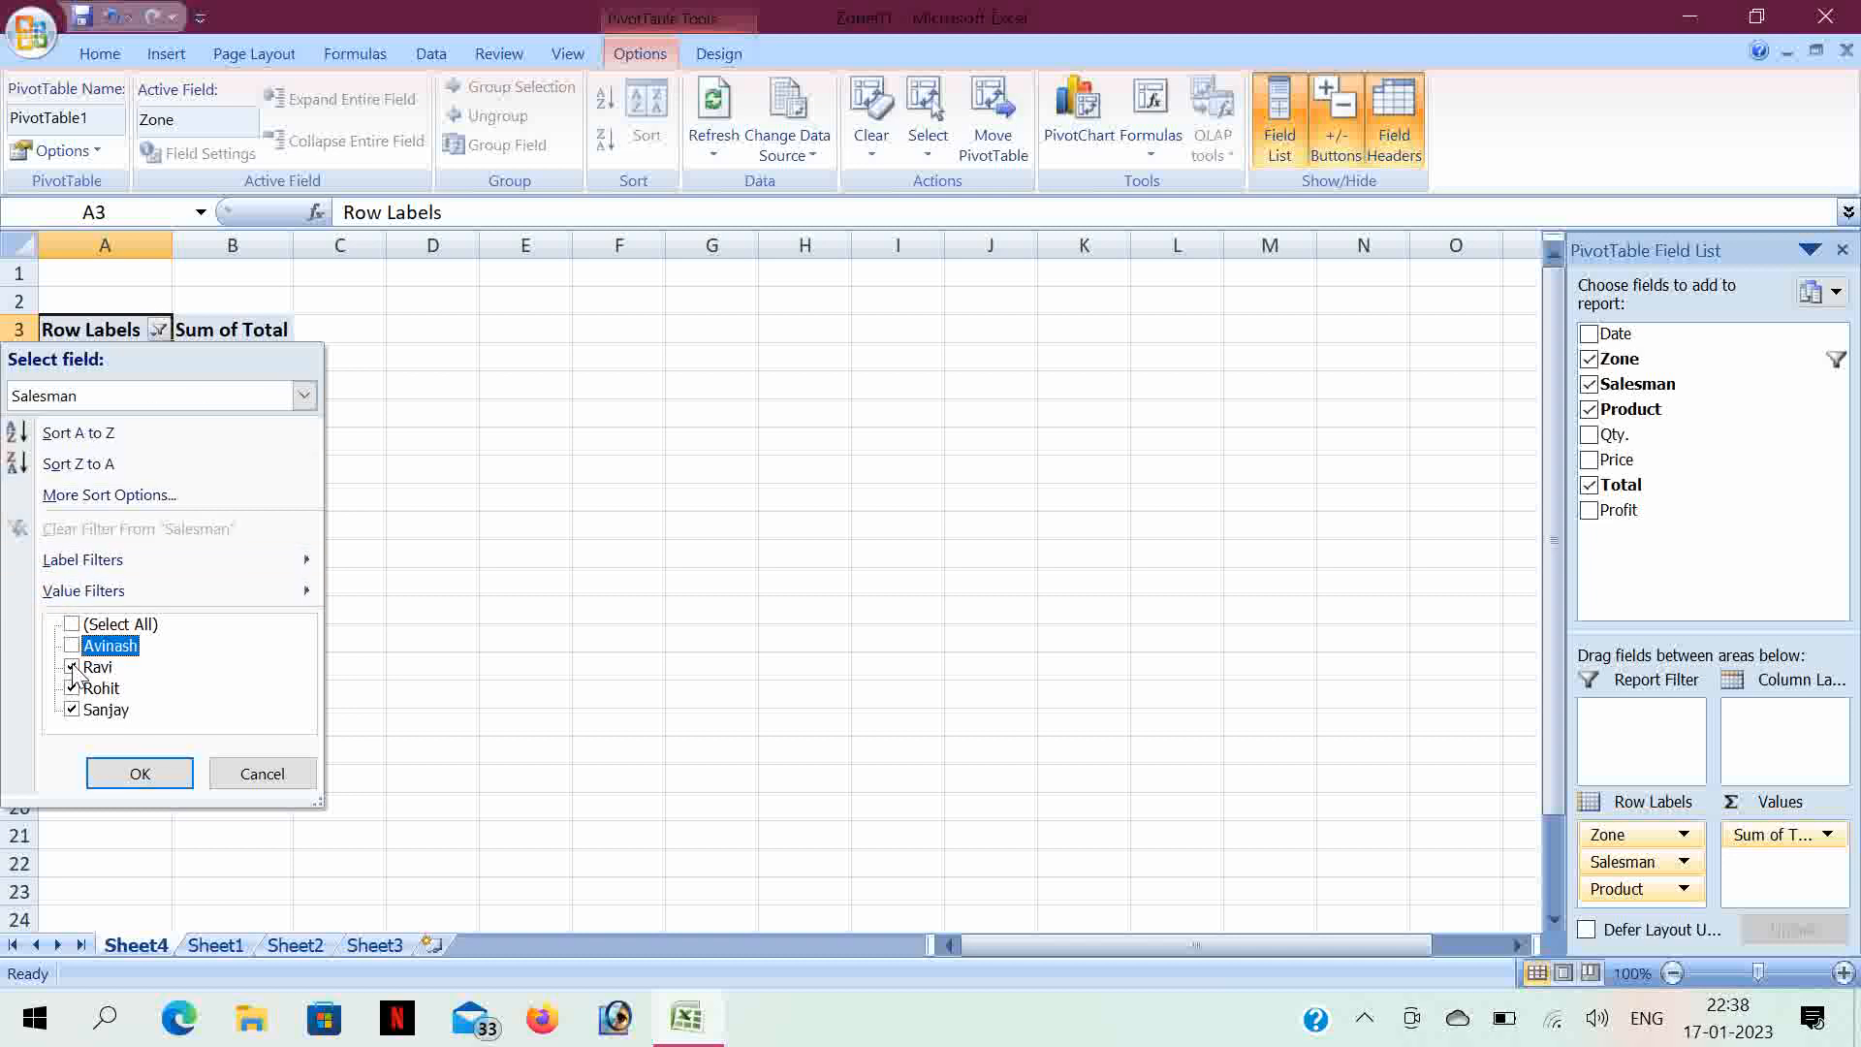
left_click(76, 668)
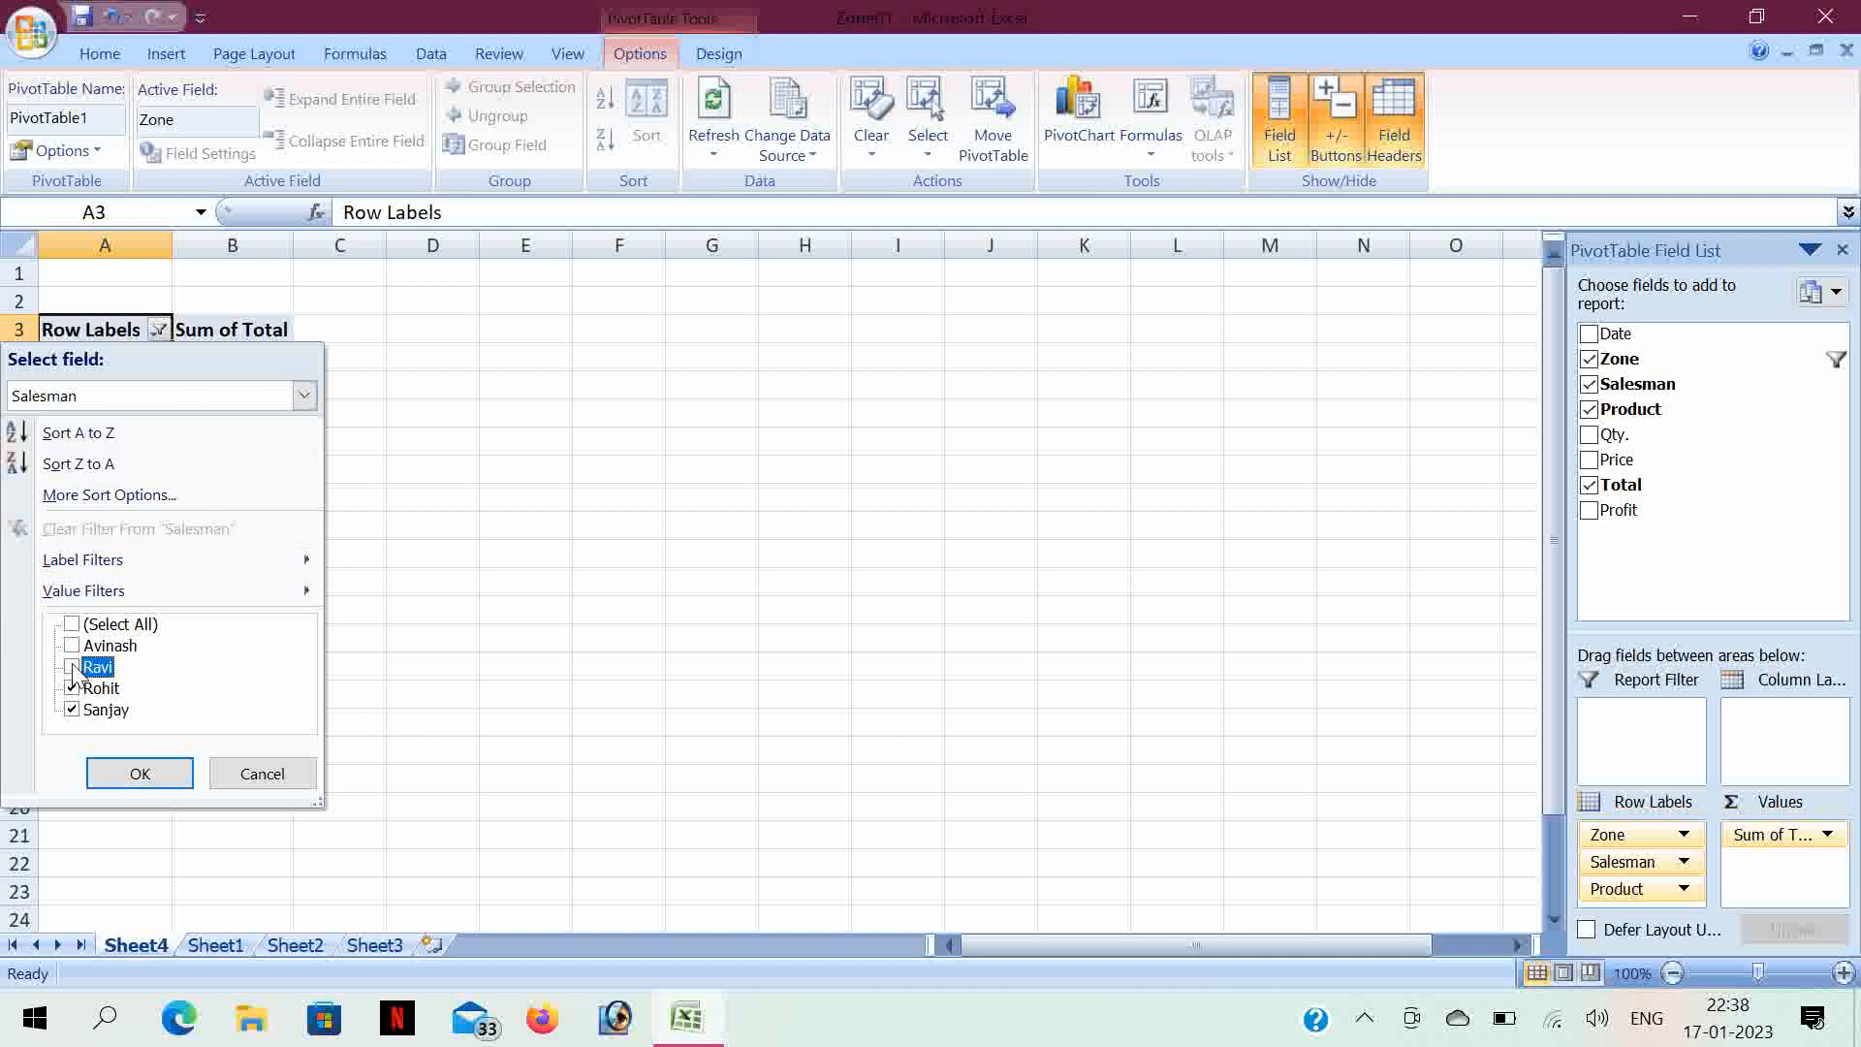
left_click(133, 773)
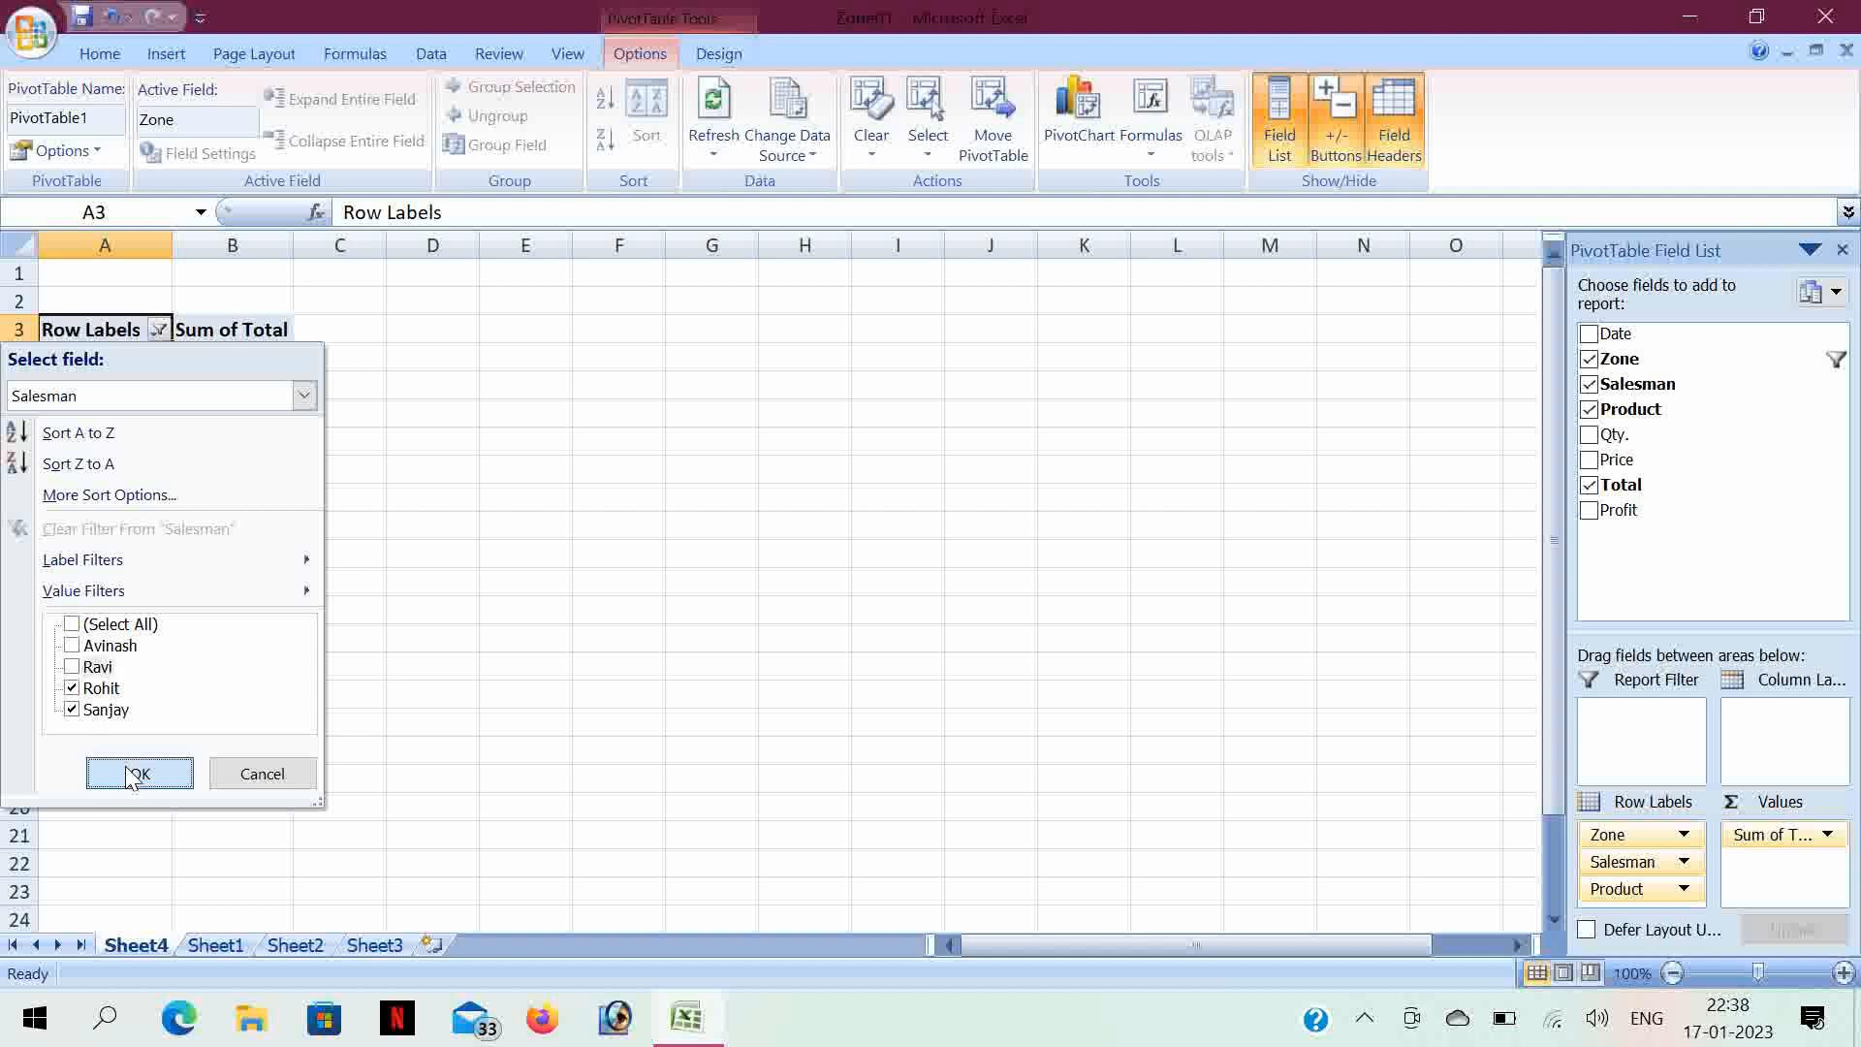
- Include East and North in the PivotTable's Zone filter again so that all zones are selected
left_click(158, 331)
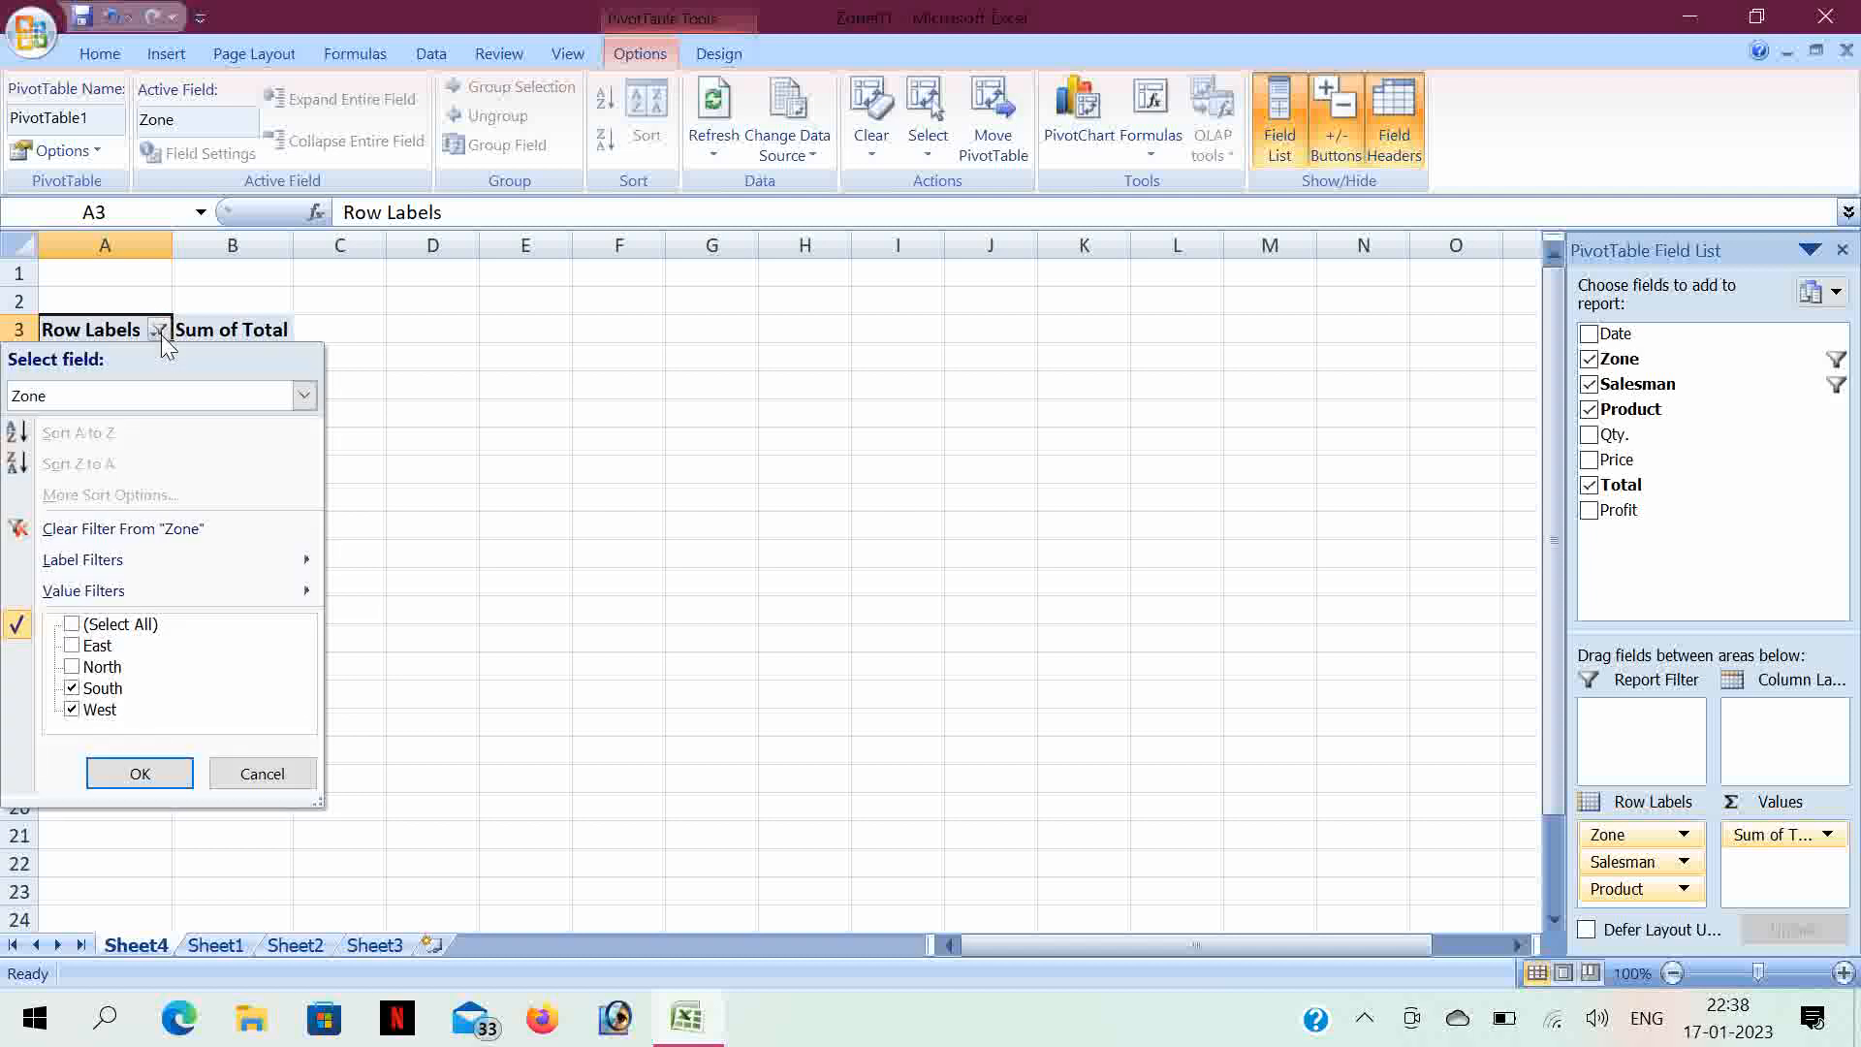
left_click(97, 399)
left_click(97, 420)
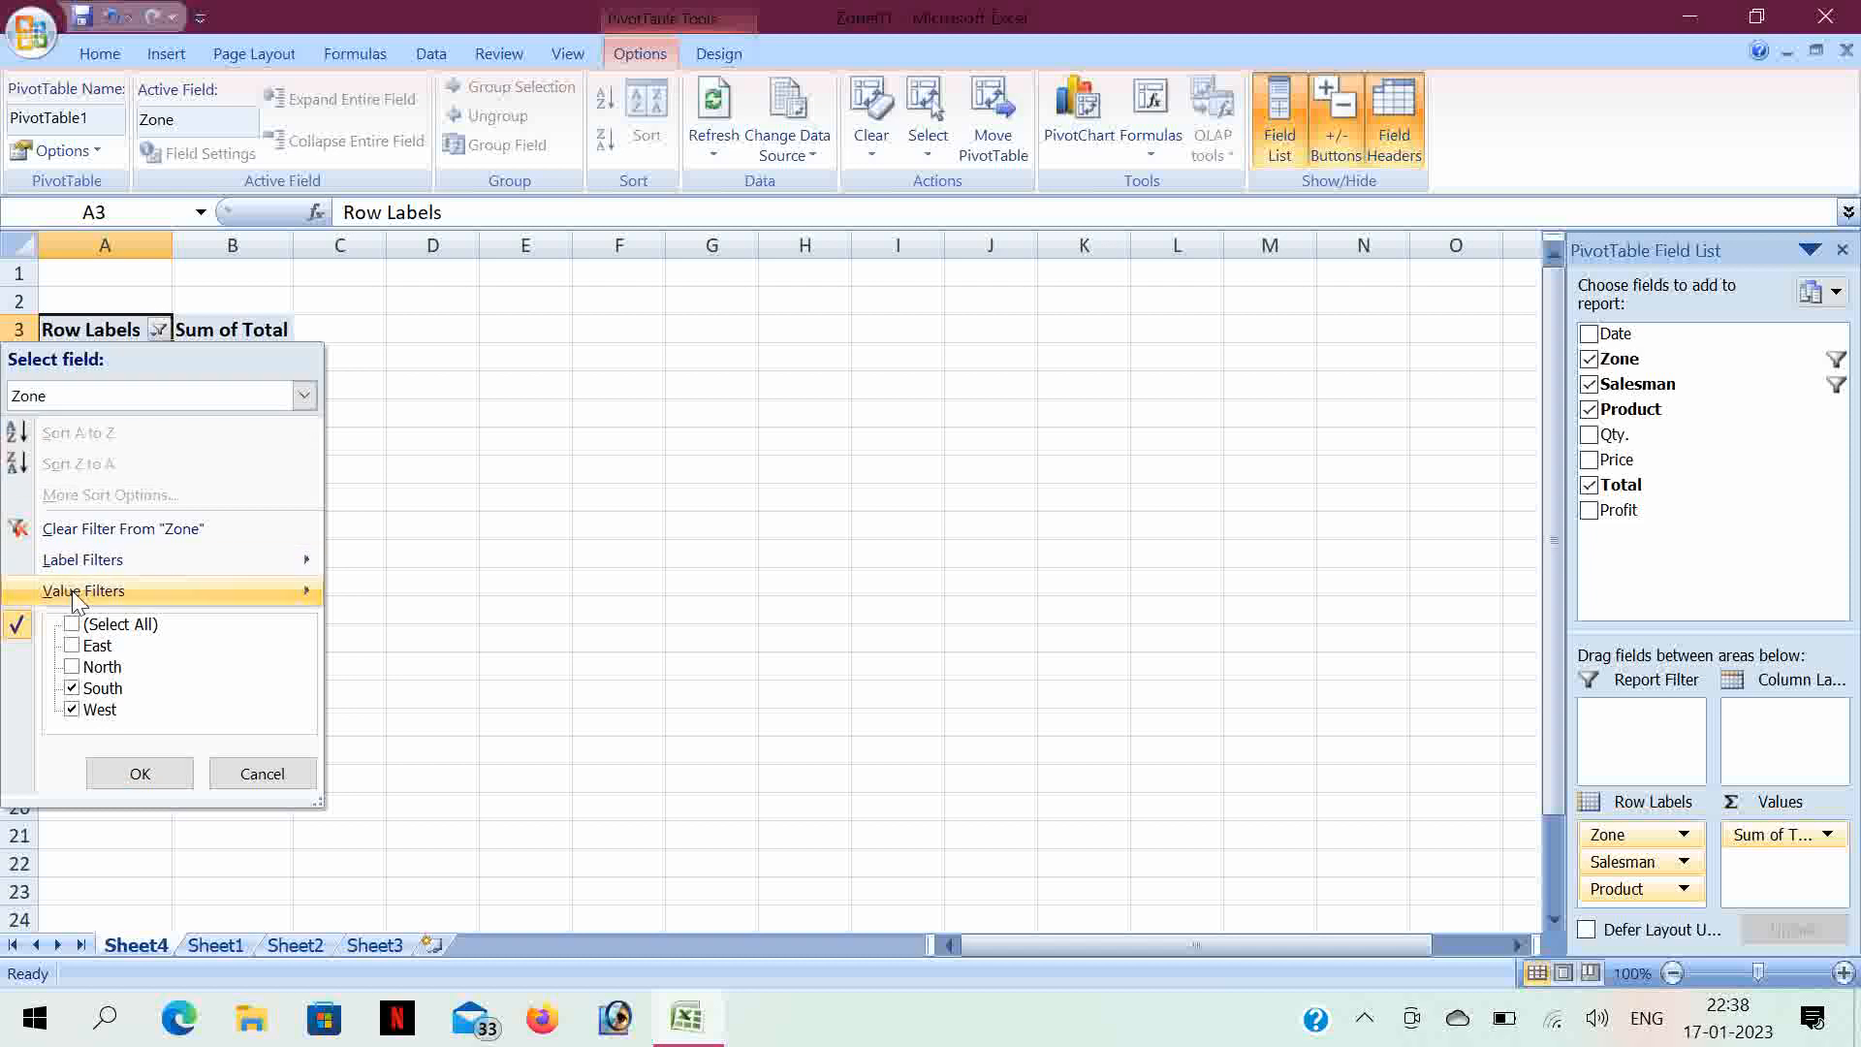
left_click(74, 647)
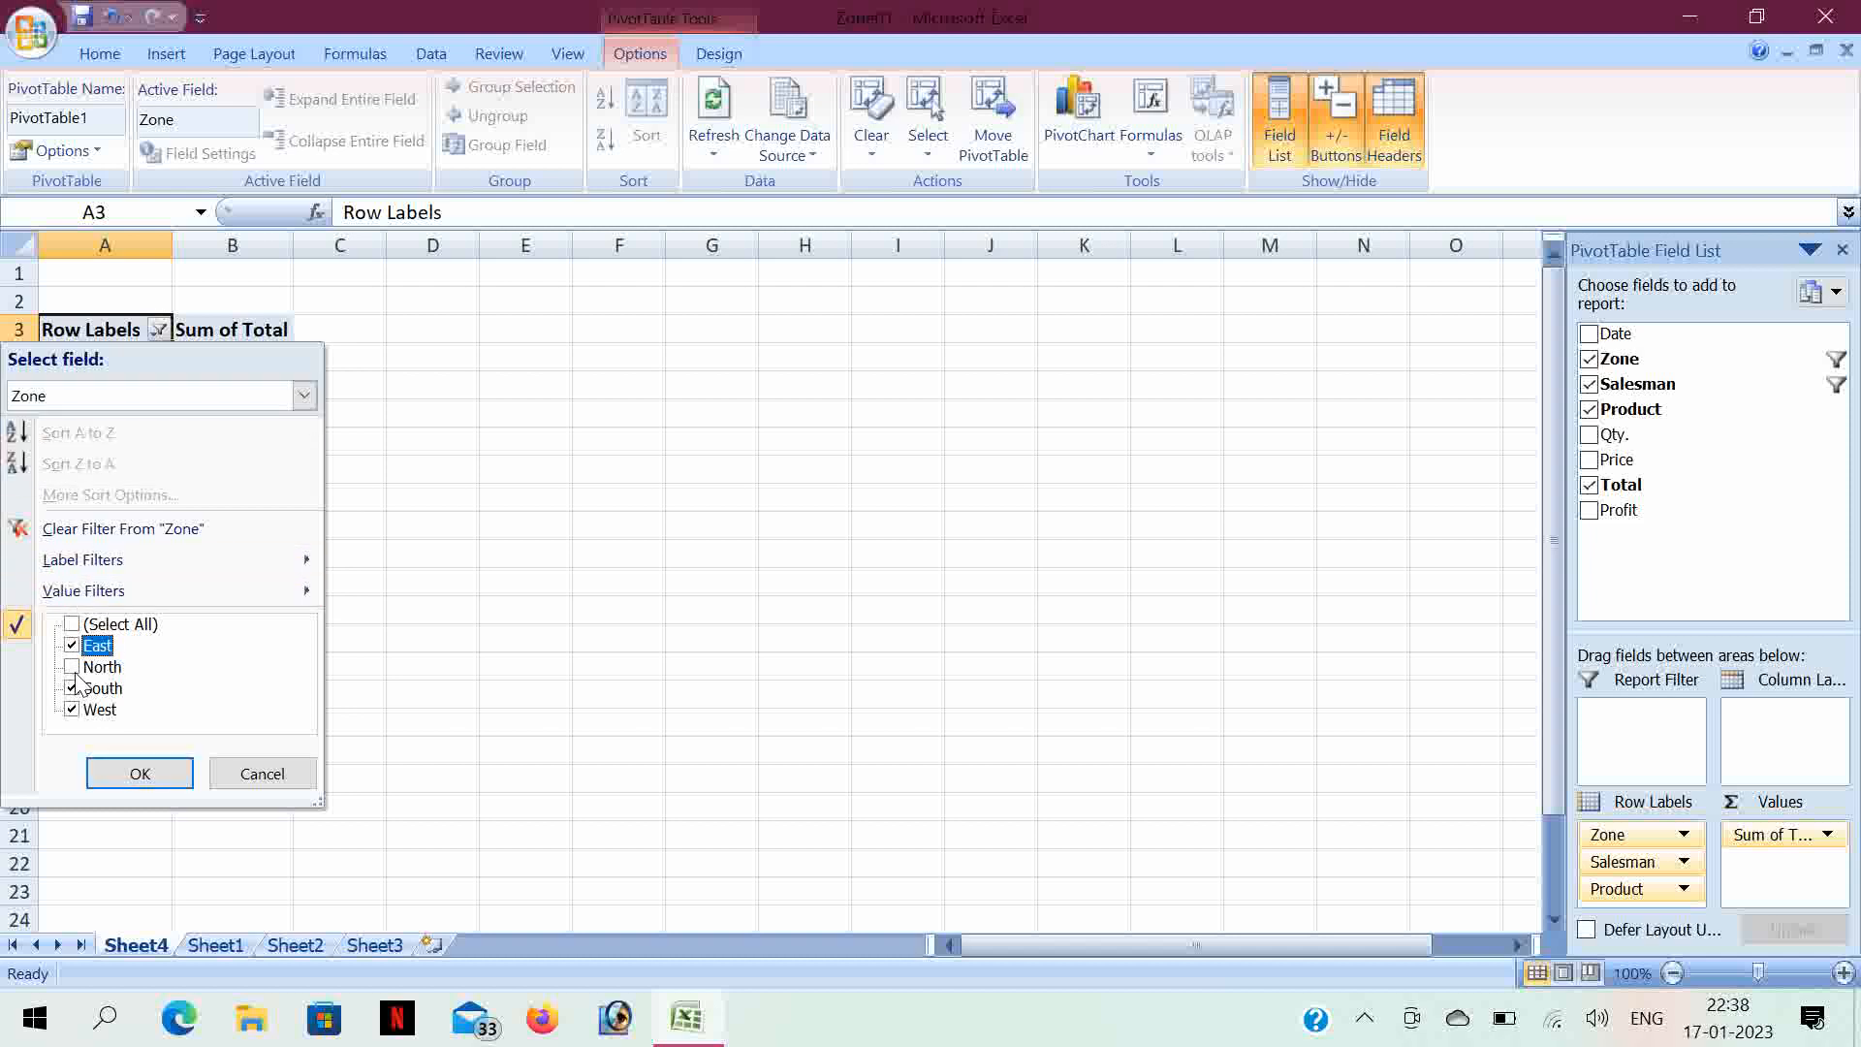
left_click(73, 667)
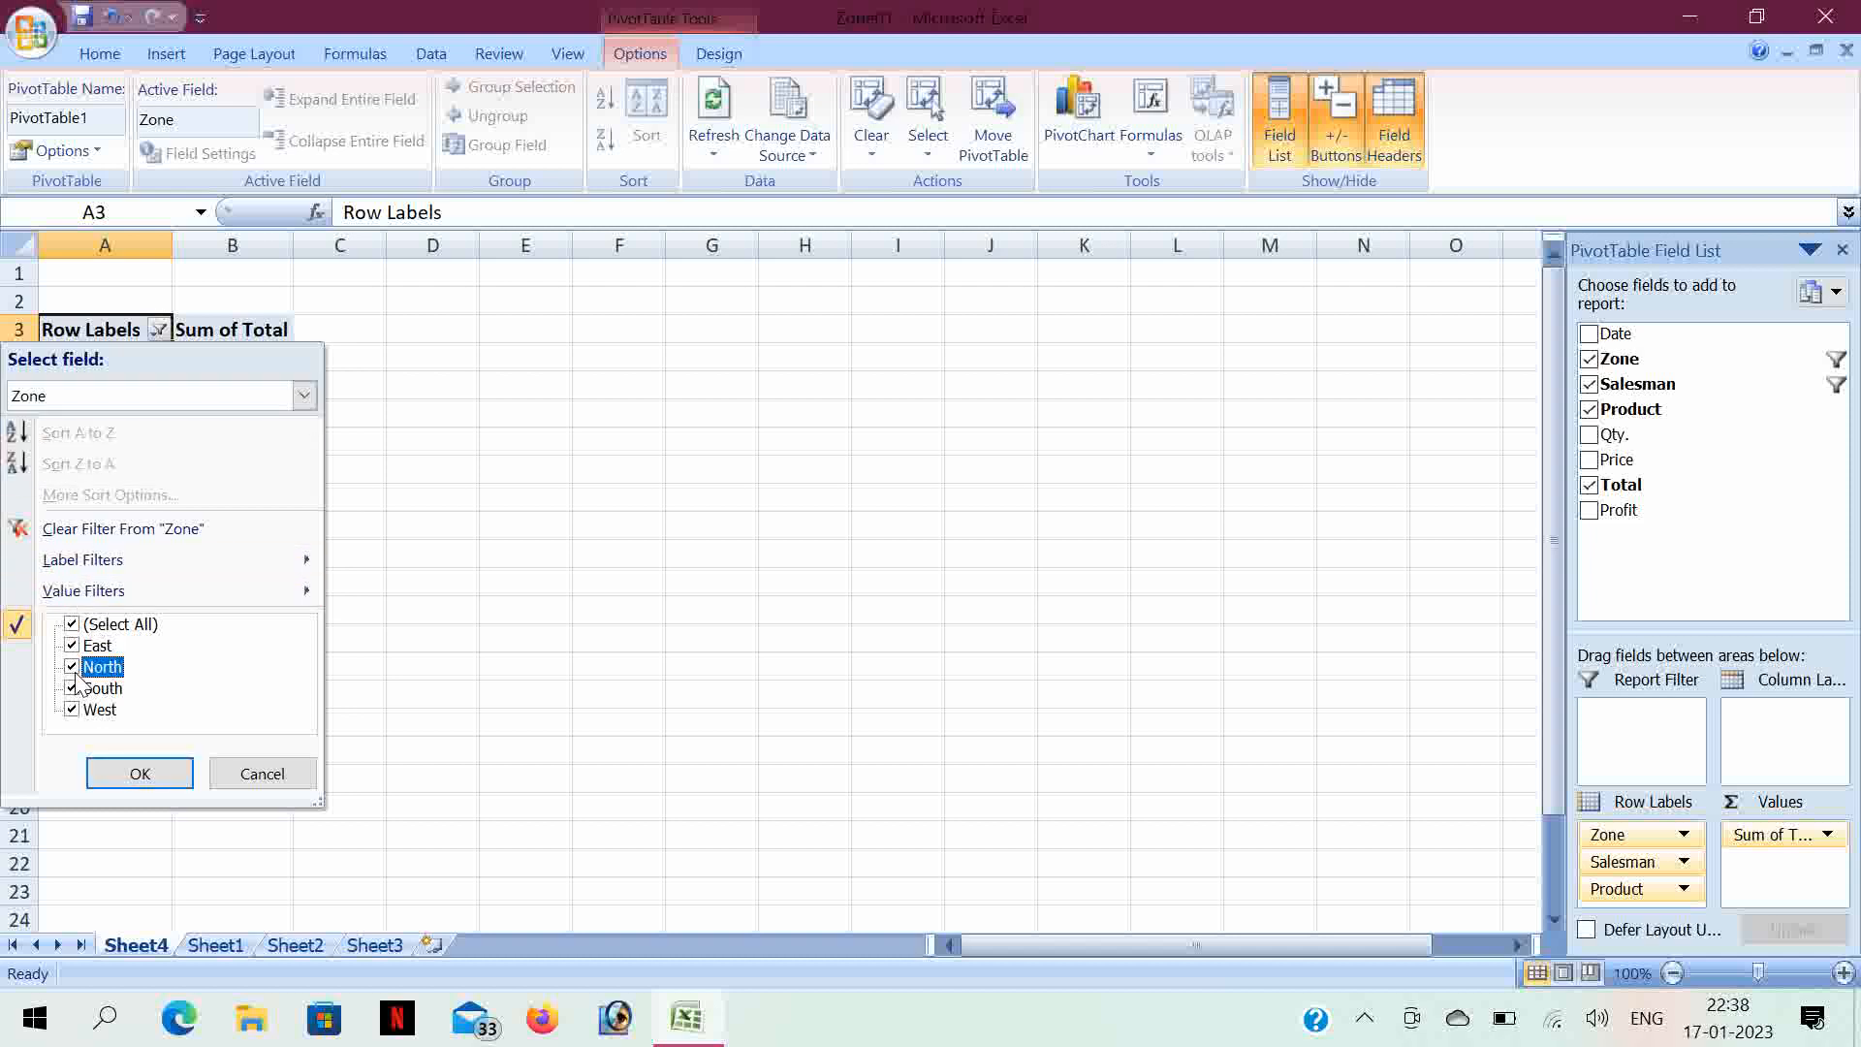
left_click(140, 772)
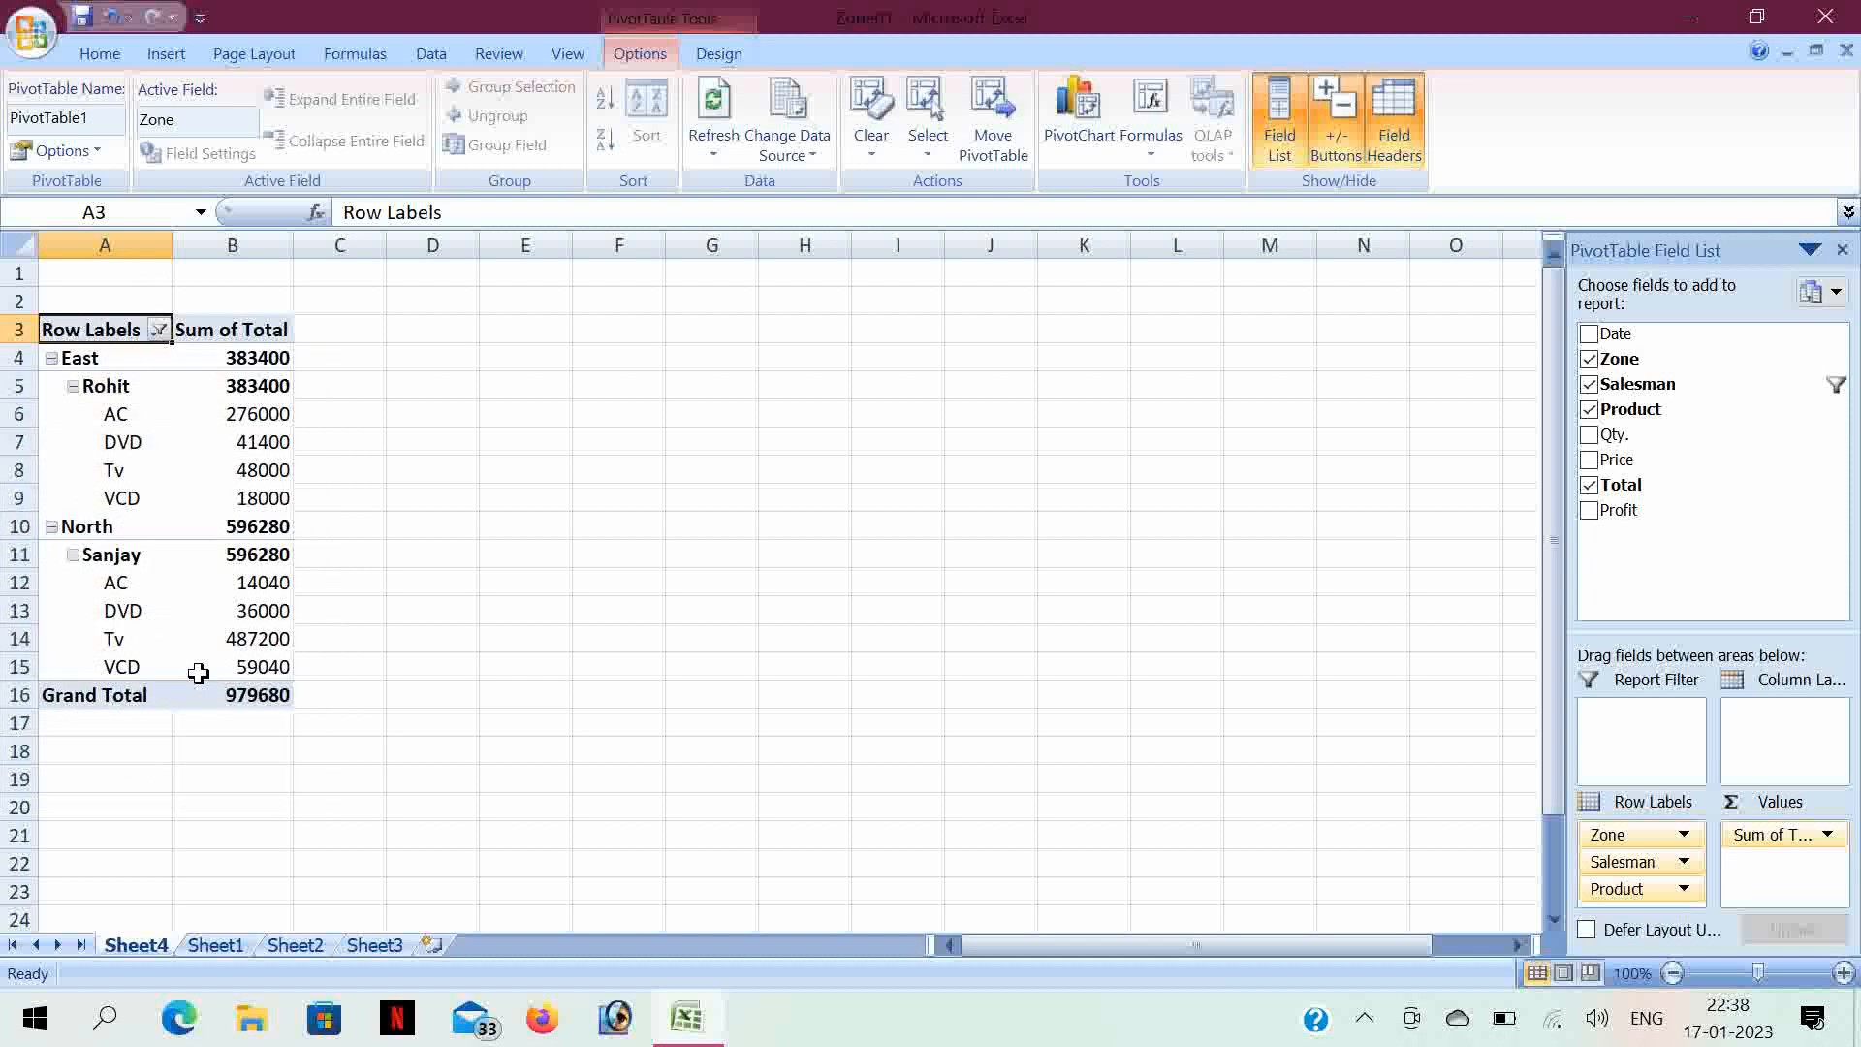
- Add Profit and Qty. to the PivotTable as further summed values beside Total
mouse_move(256, 620)
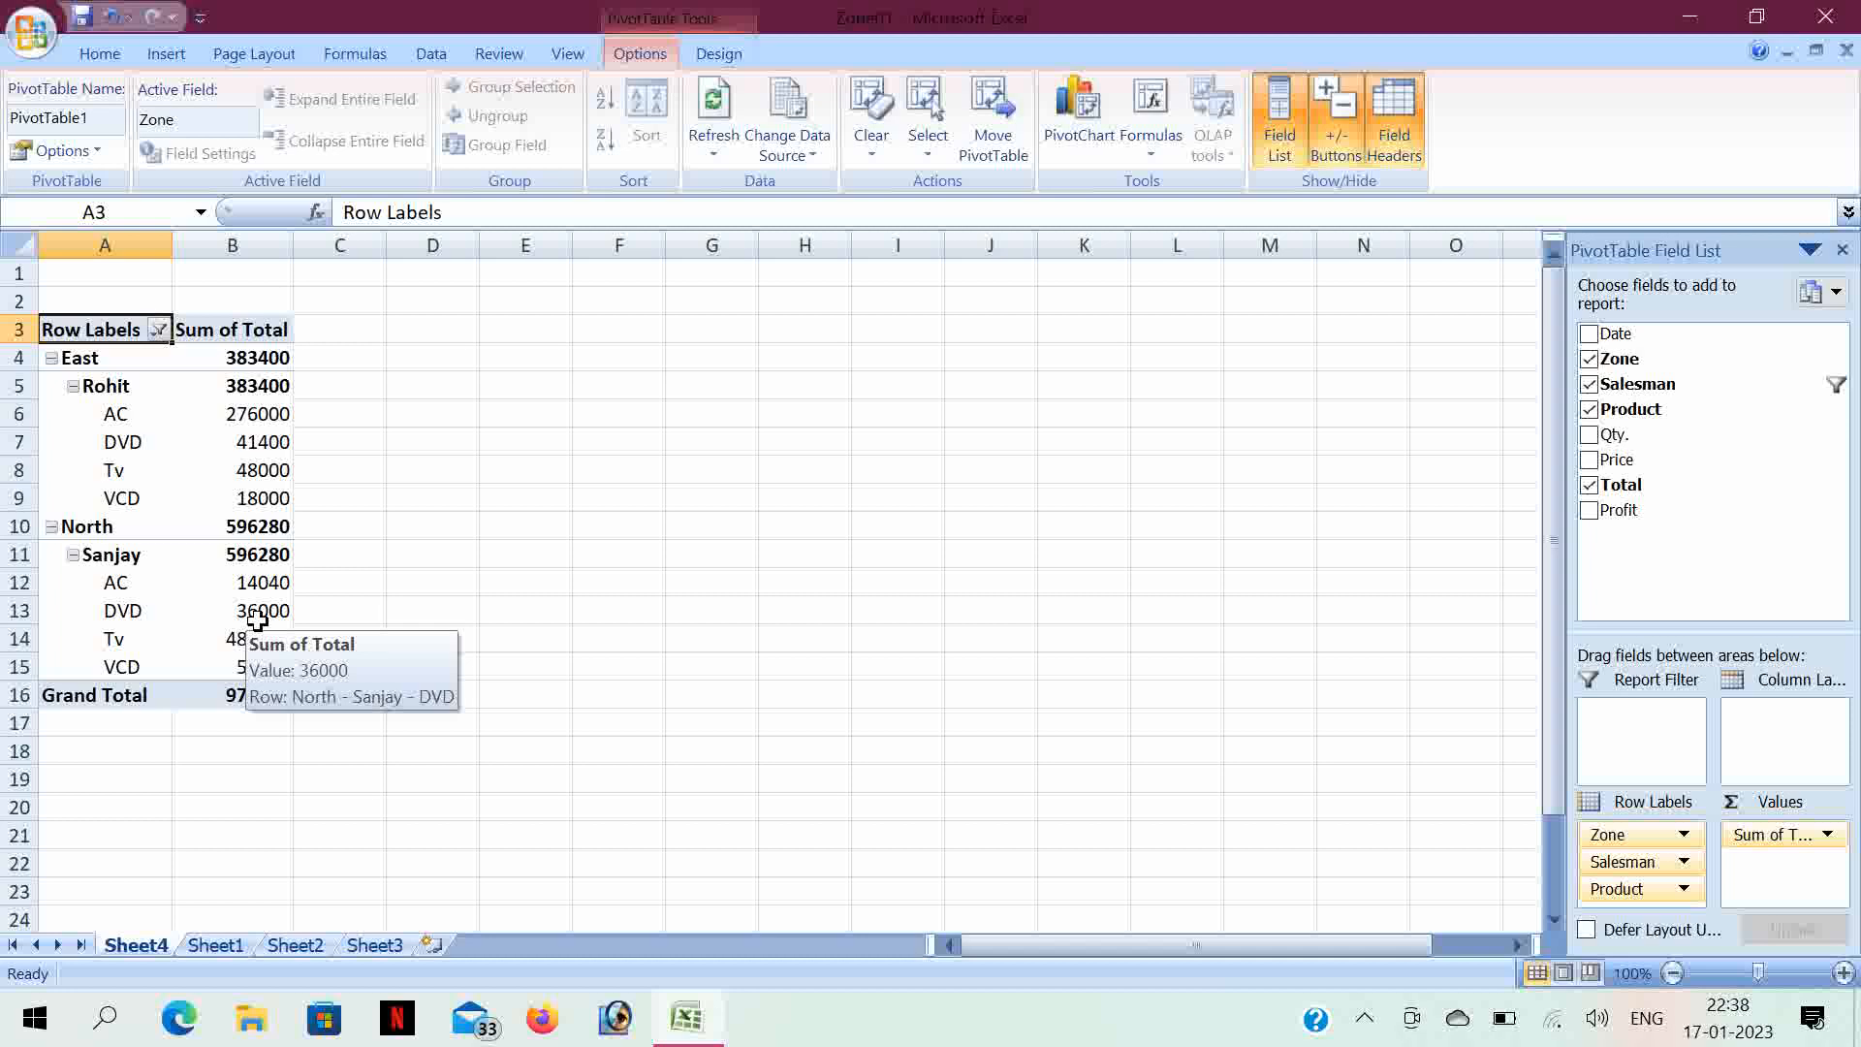
left_click(1589, 512)
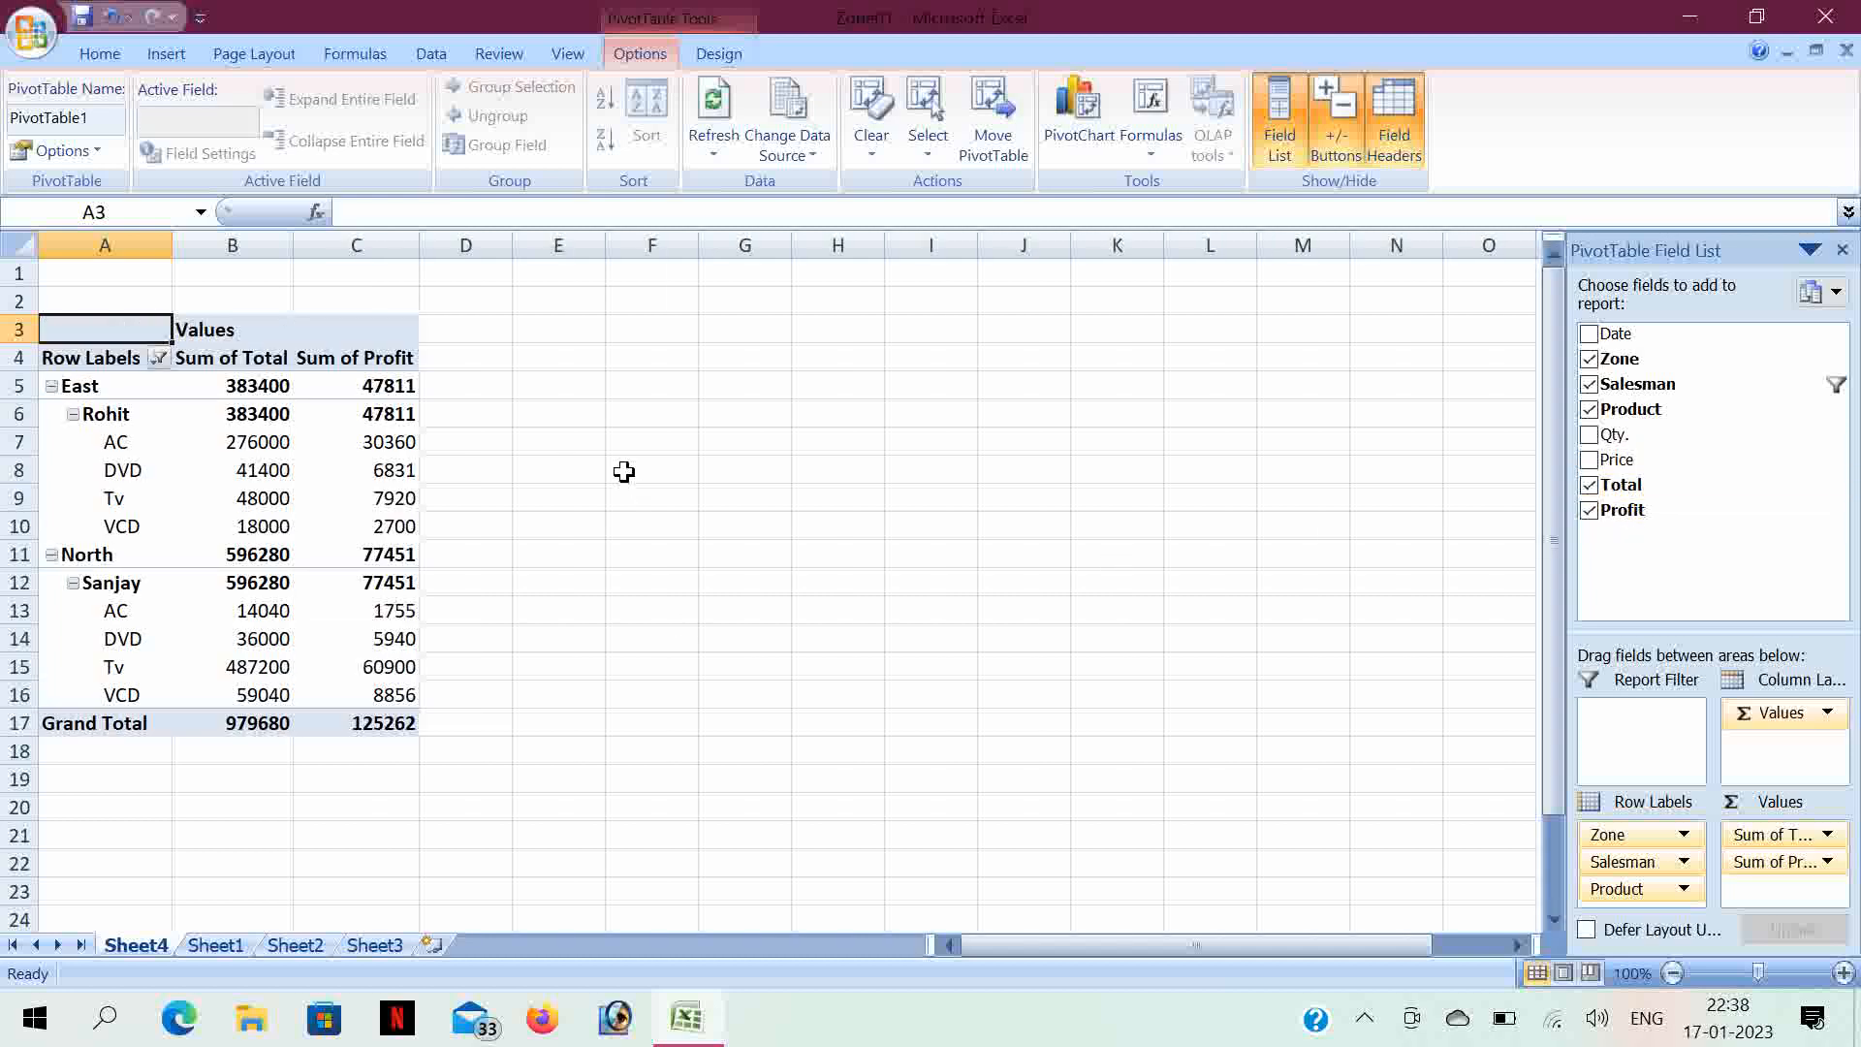
mouse_move(381, 552)
mouse_move(401, 384)
mouse_move(389, 714)
left_click(1590, 435)
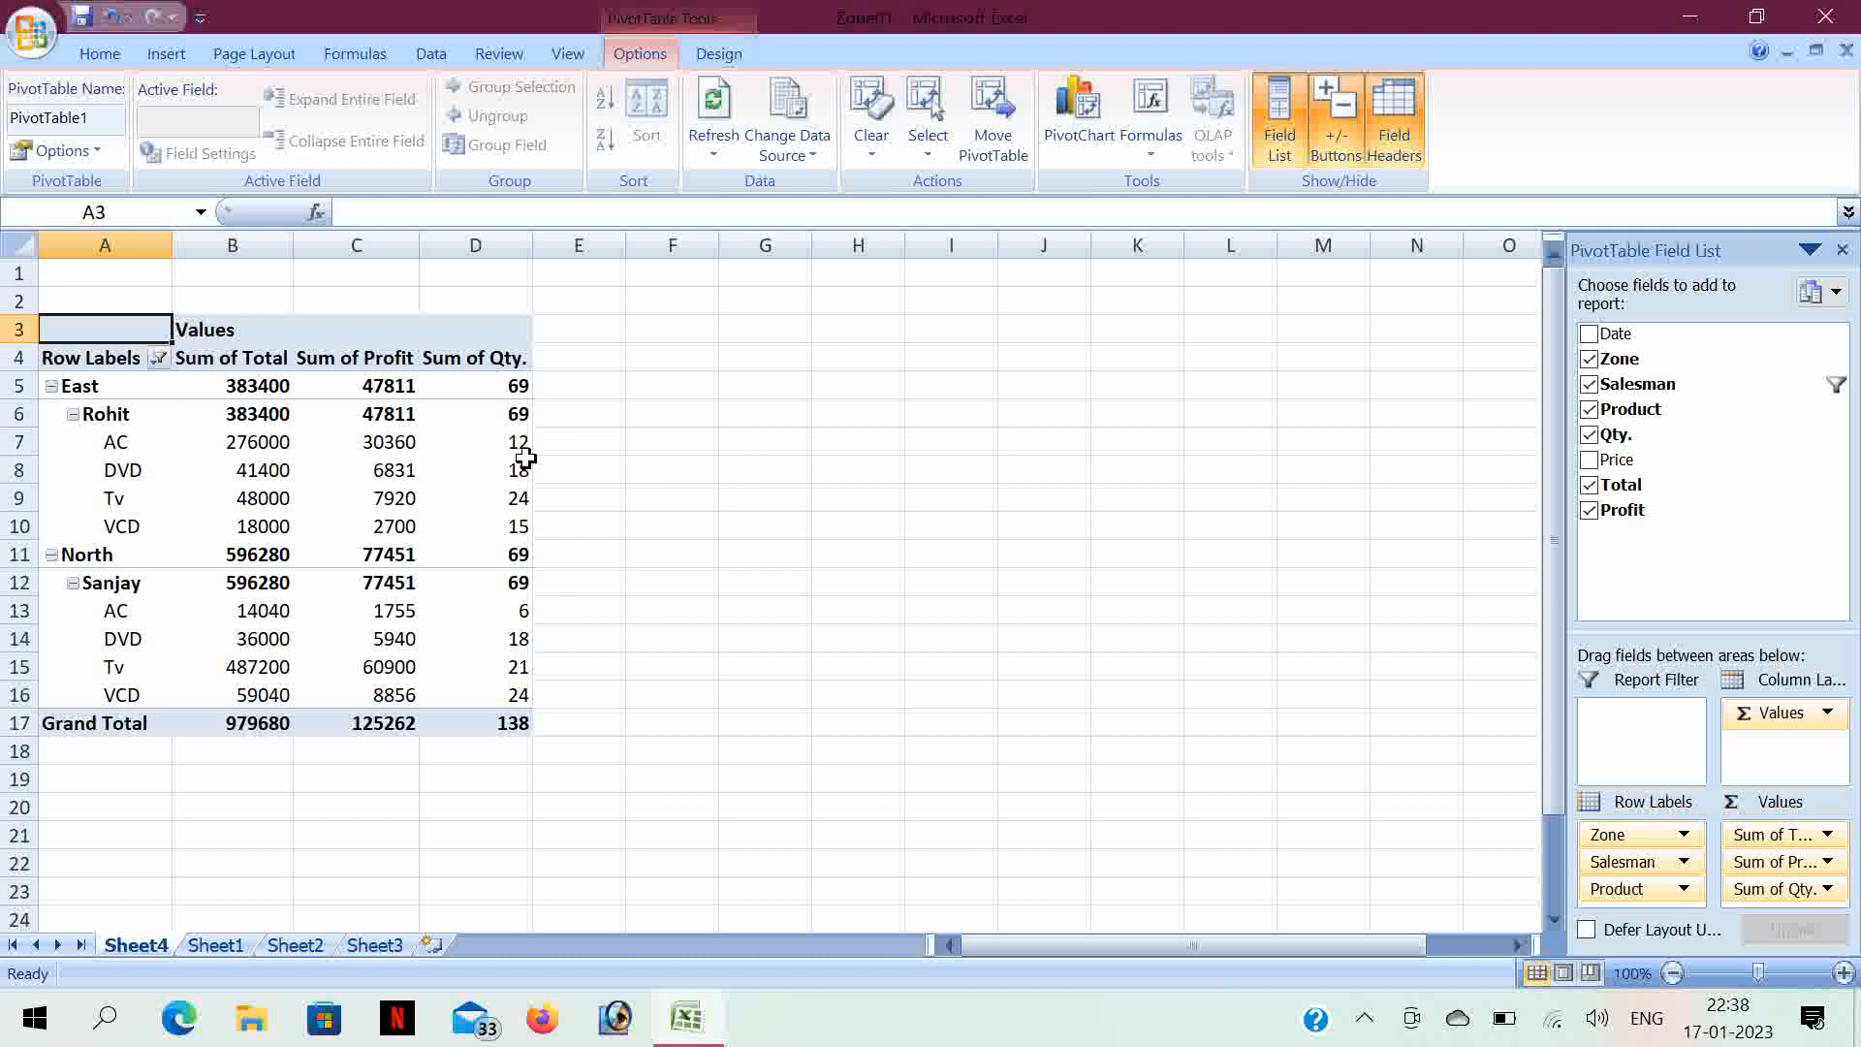
- Remove the Zone, Salesman, Product, Qty., Total and Profit fields from the PivotTable, leaving the report empty
mouse_move(527, 457)
mouse_move(470, 524)
left_click(1590, 359)
left_click(1591, 386)
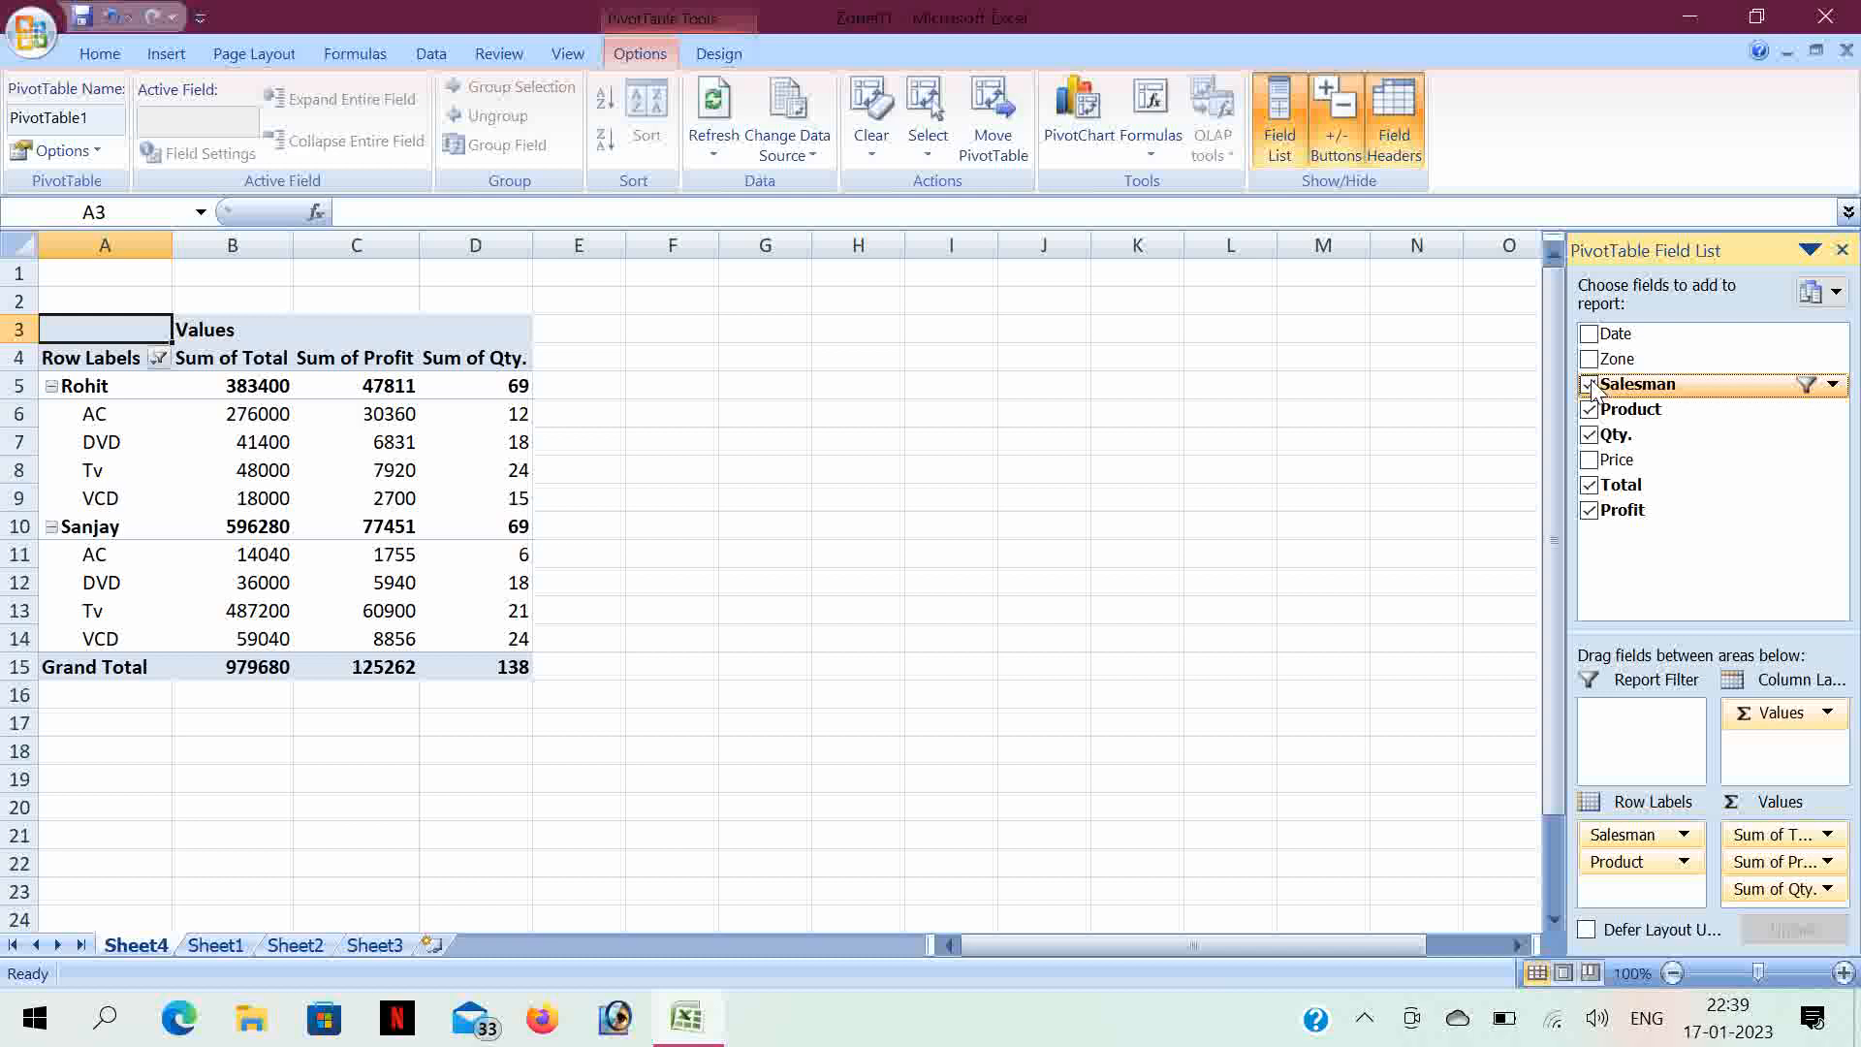
left_click(1590, 410)
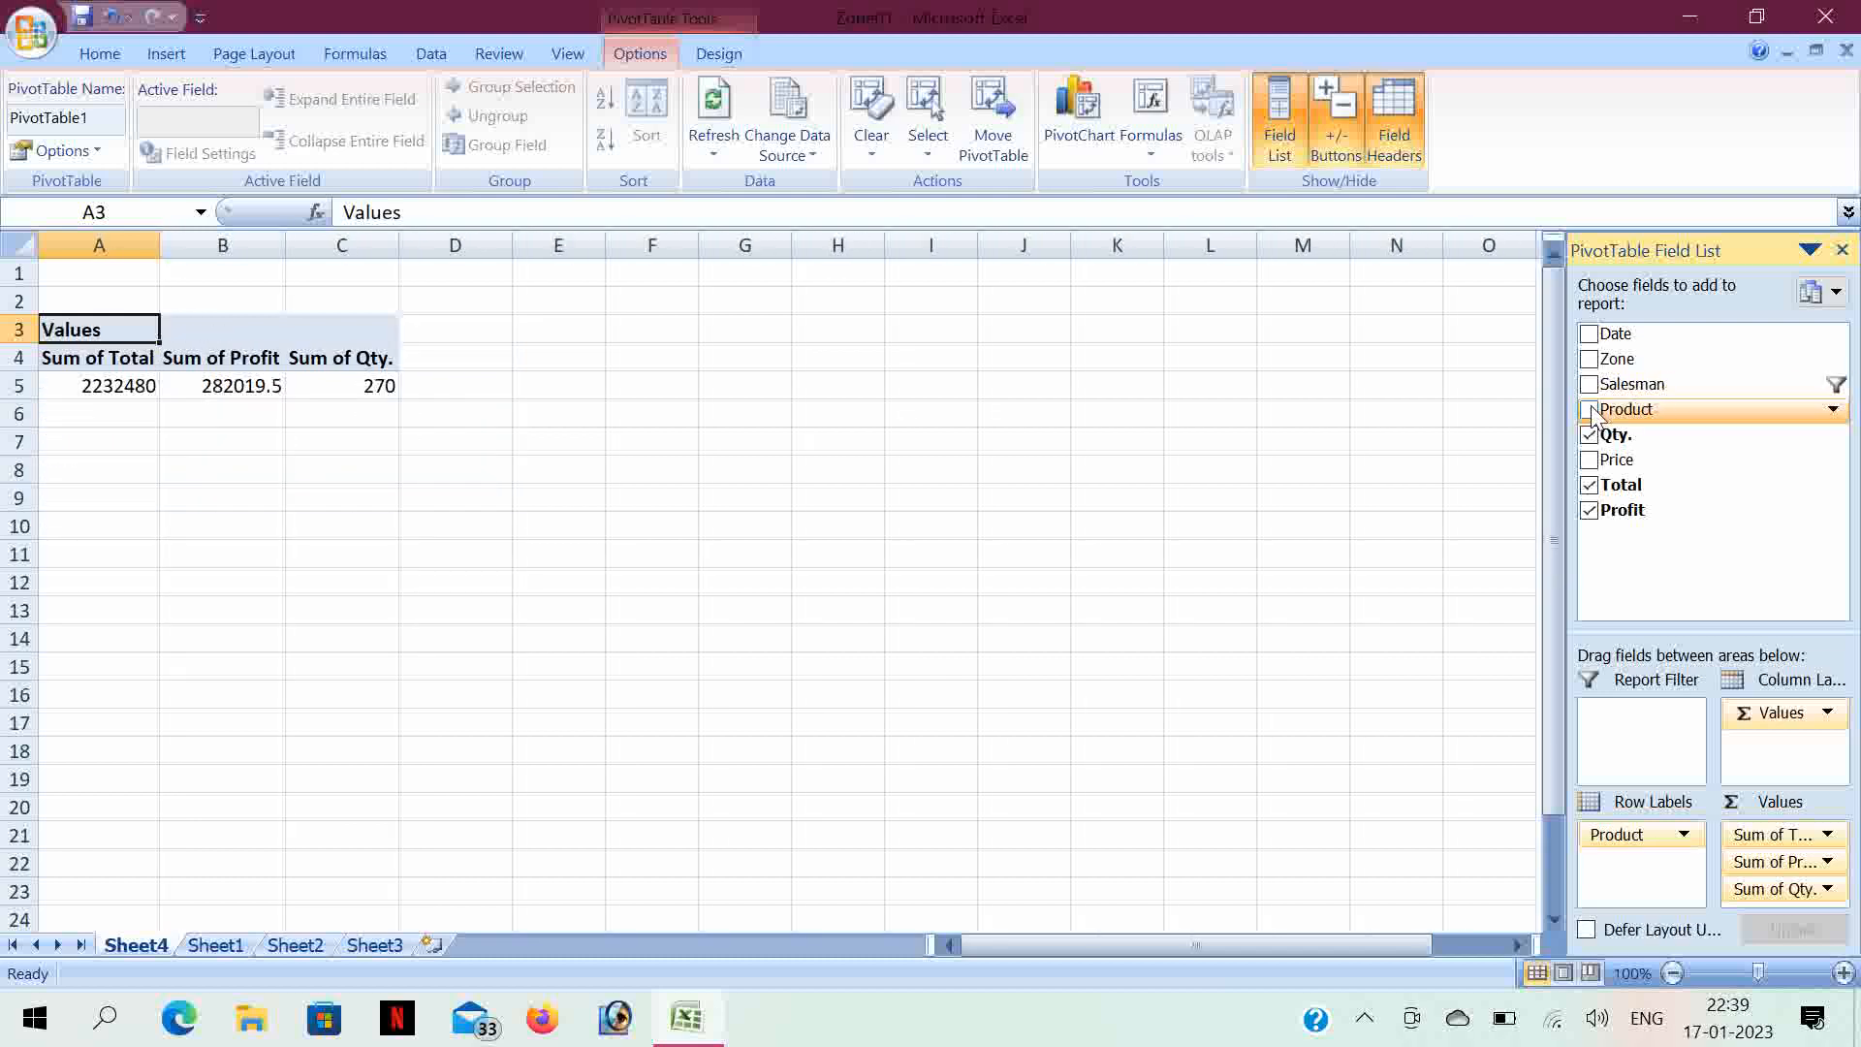
left_click(1589, 435)
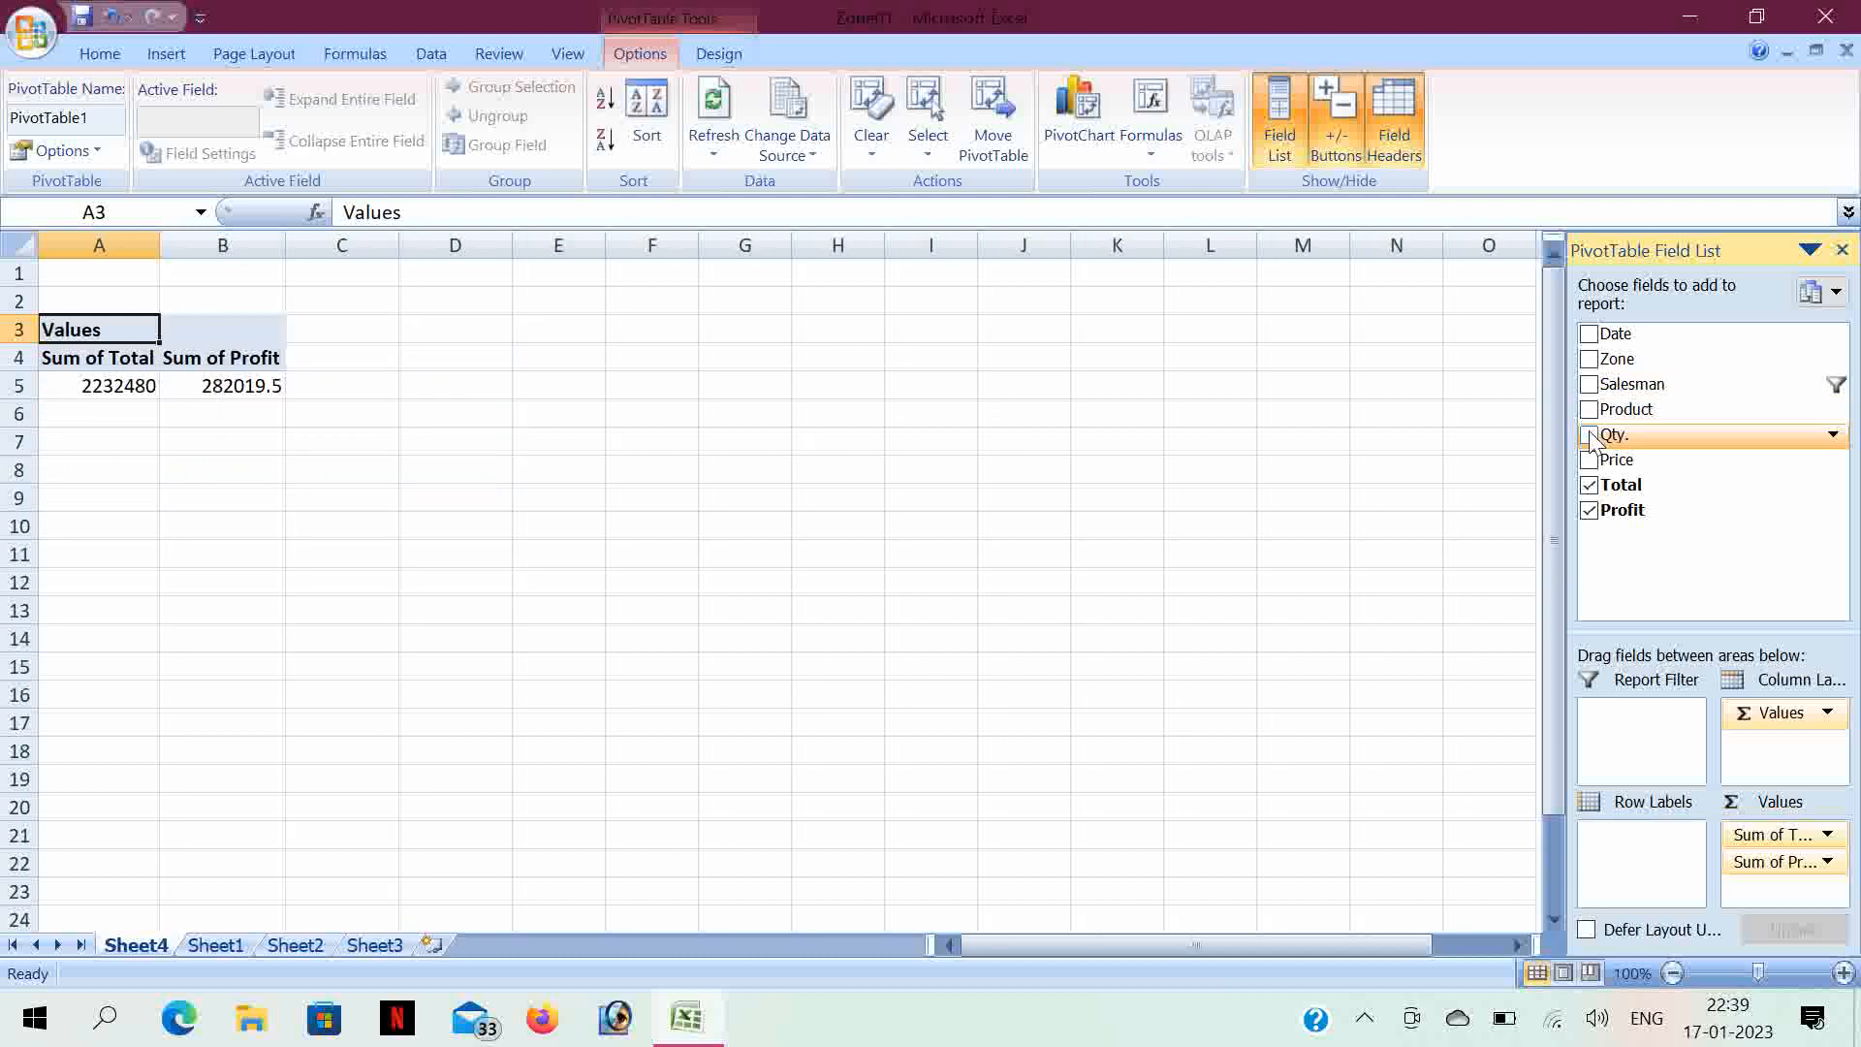
left_click(1590, 484)
left_click(1590, 510)
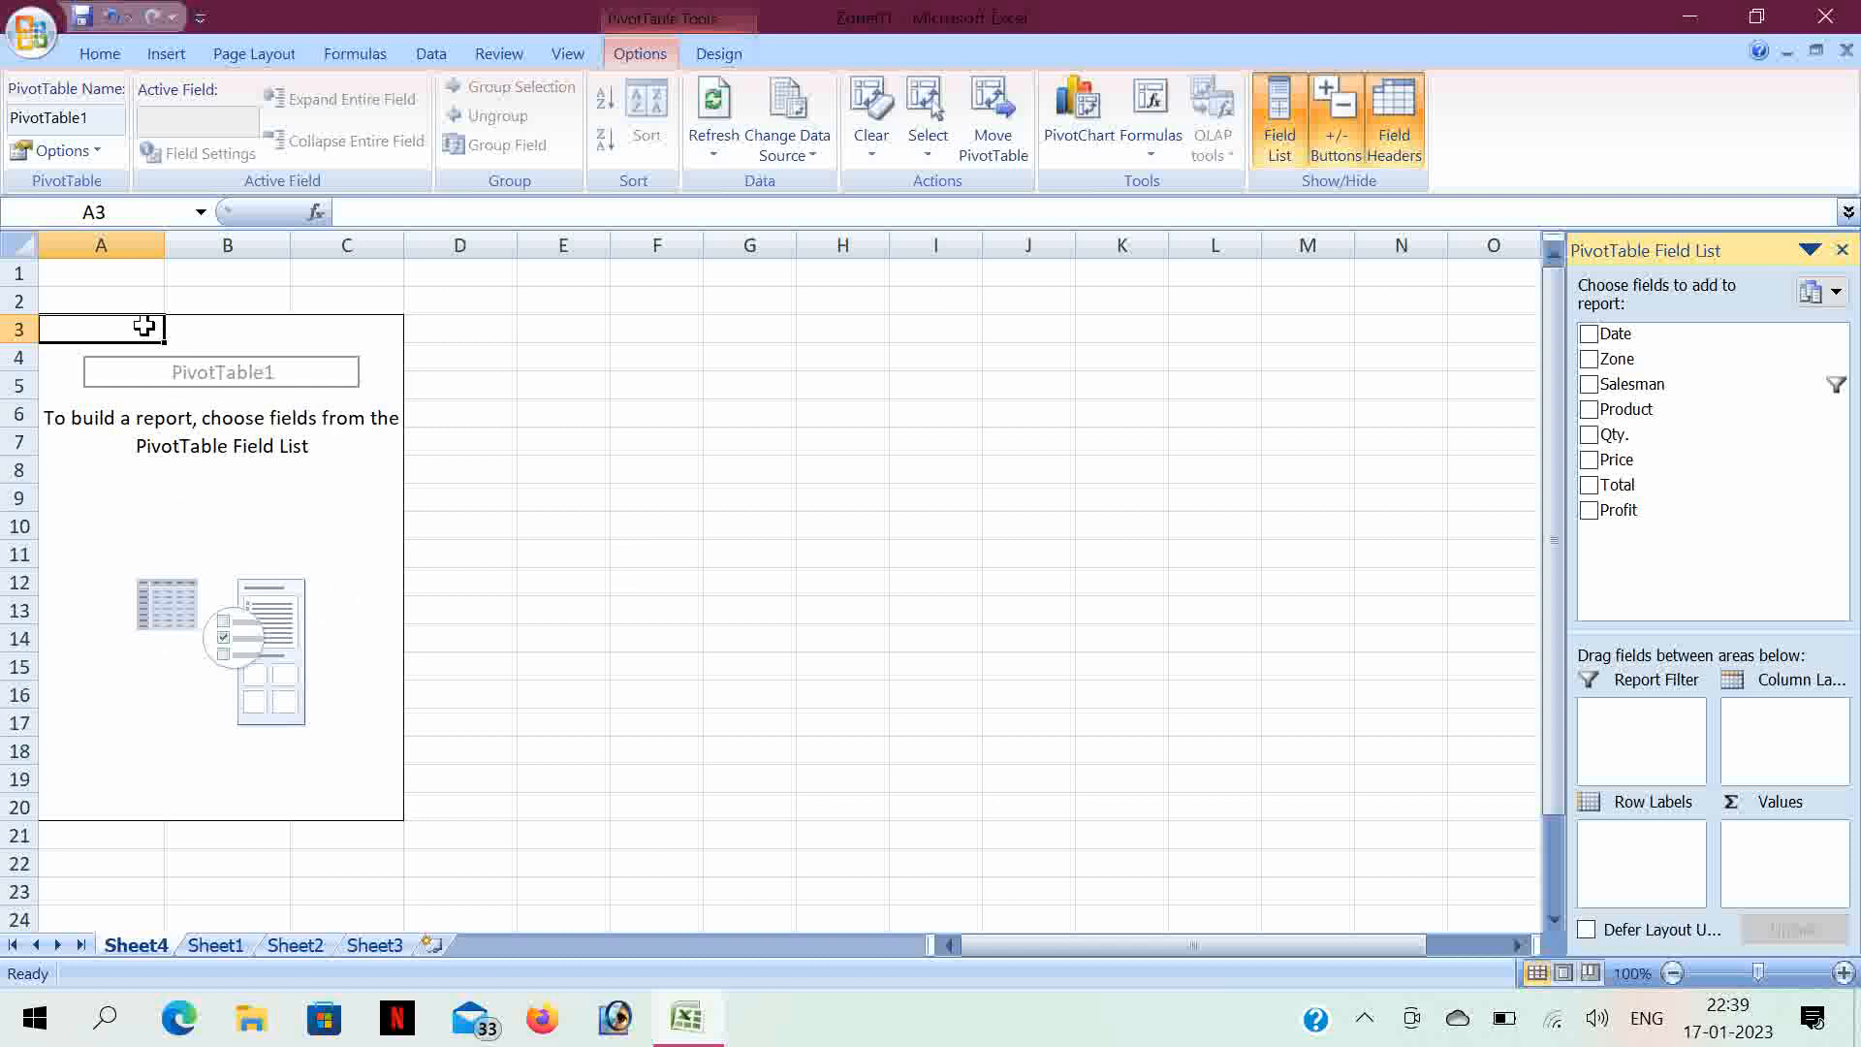
- Delete the empty PivotTable from Sheet4 by clearing everything in the range A3:C20
left_click_drag(142, 327, 346, 796)
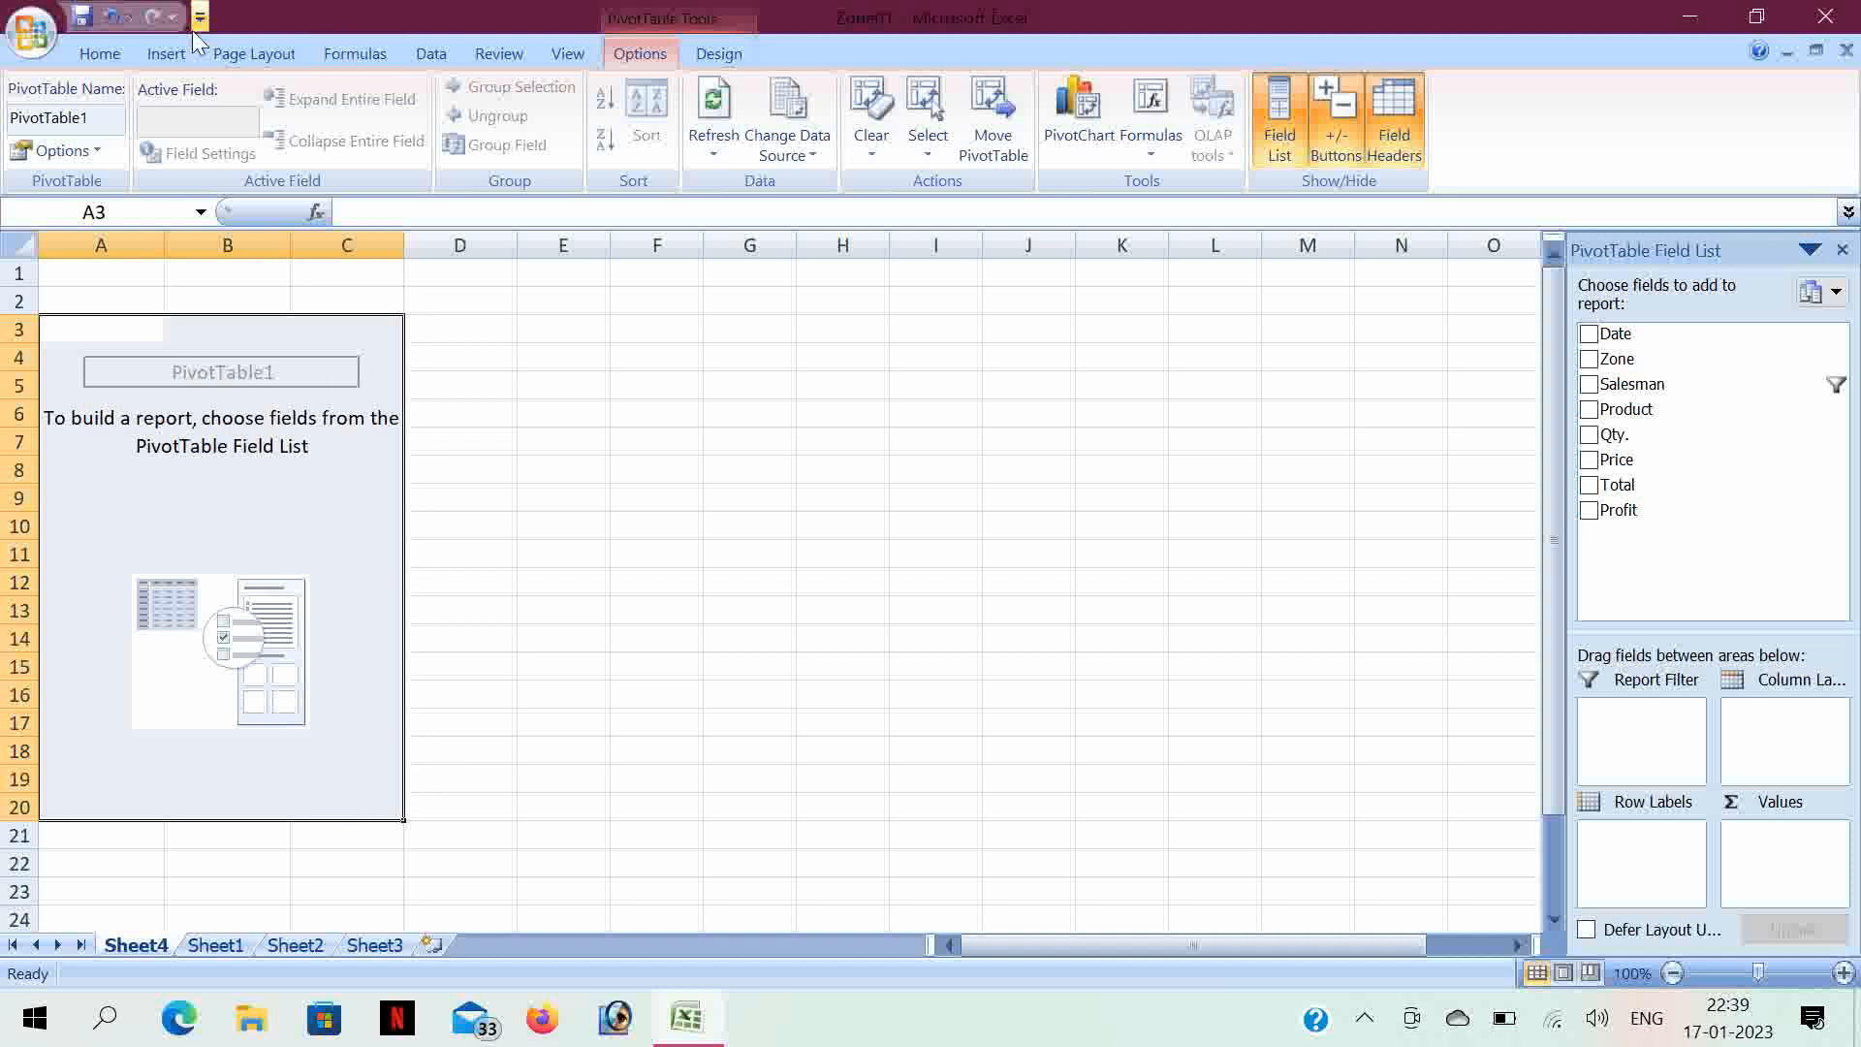
left_click(108, 54)
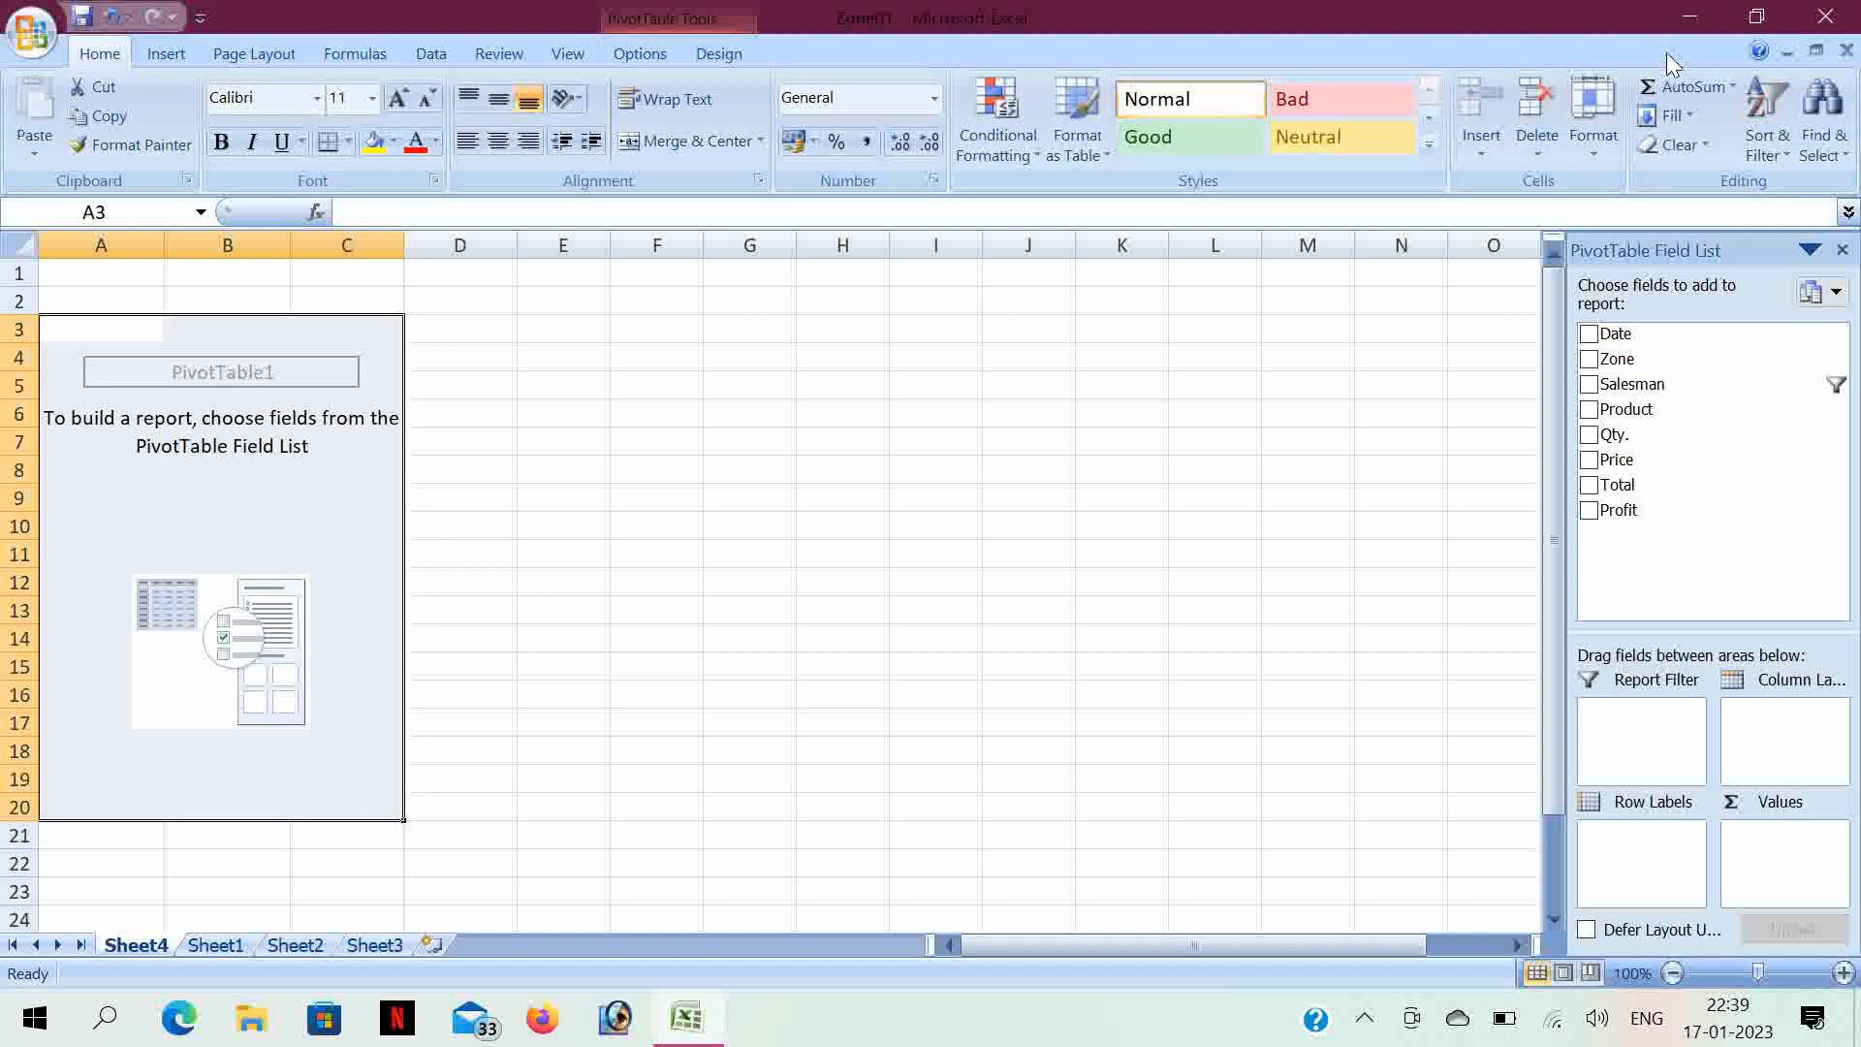
left_click(1695, 146)
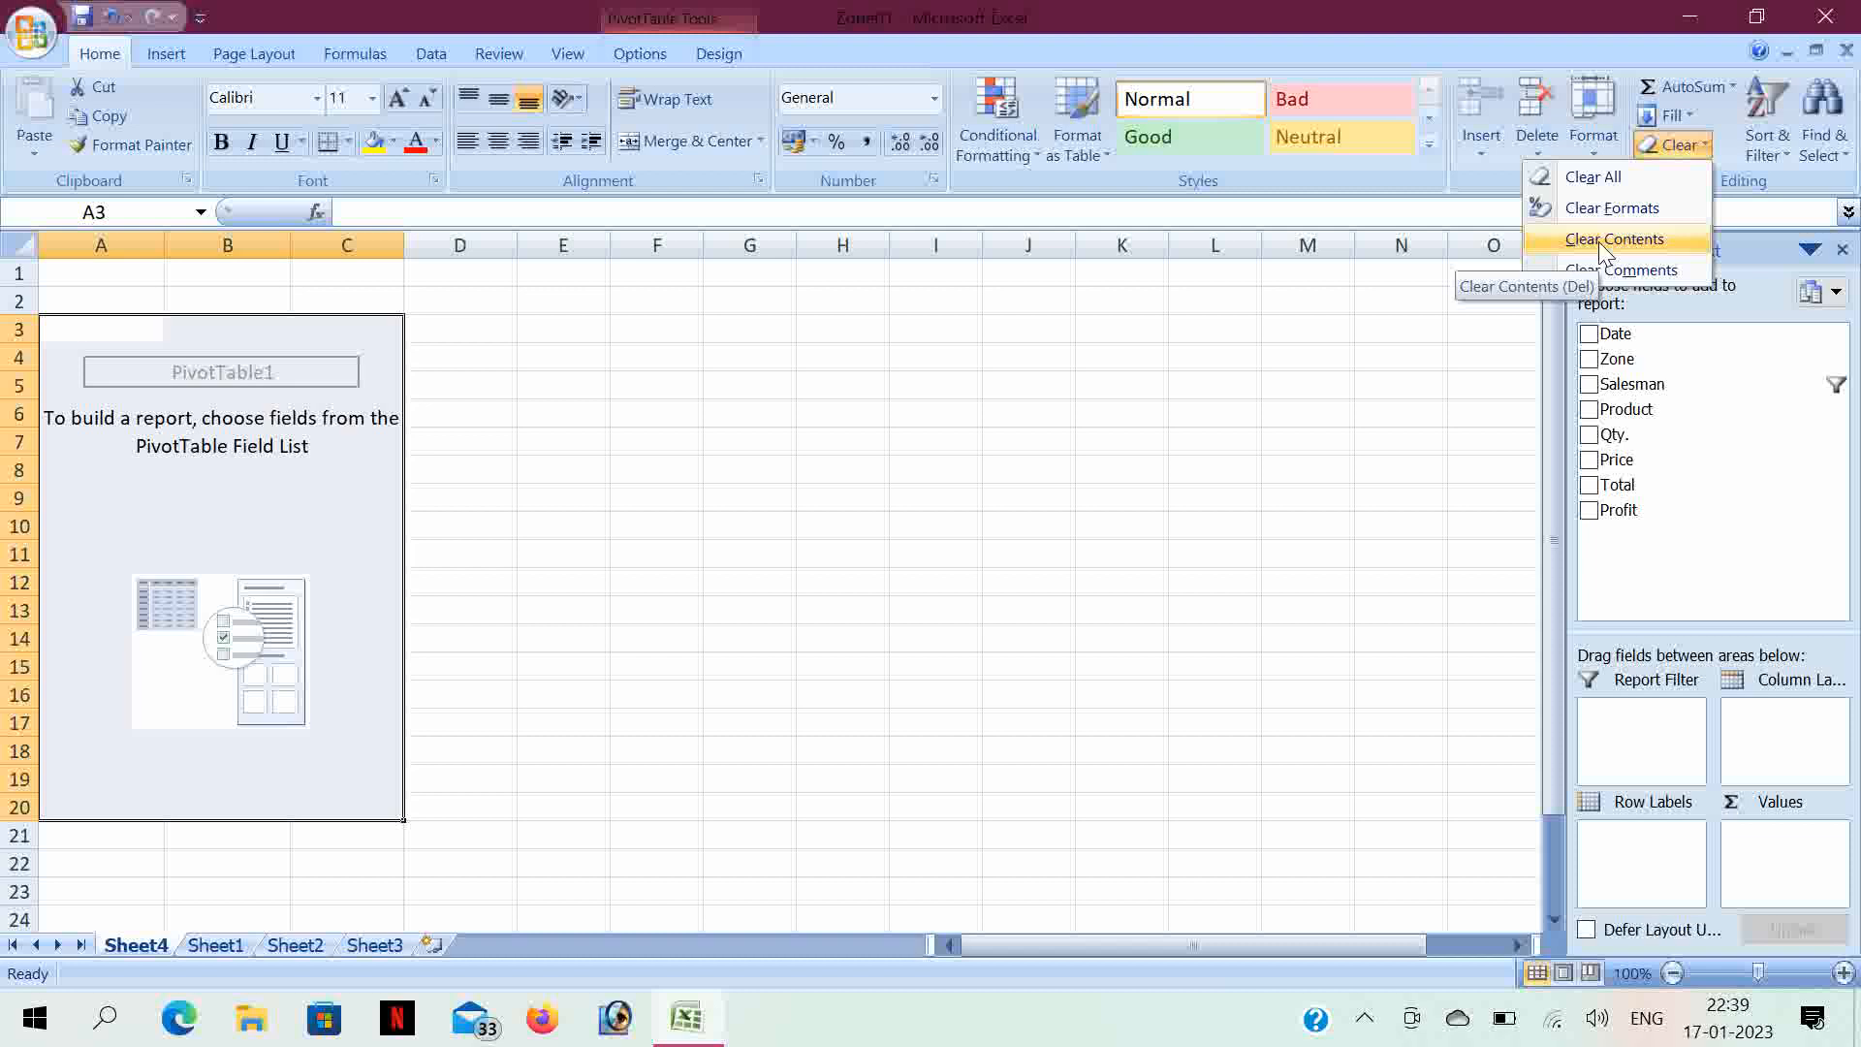
left_click(1590, 178)
left_click(942, 530)
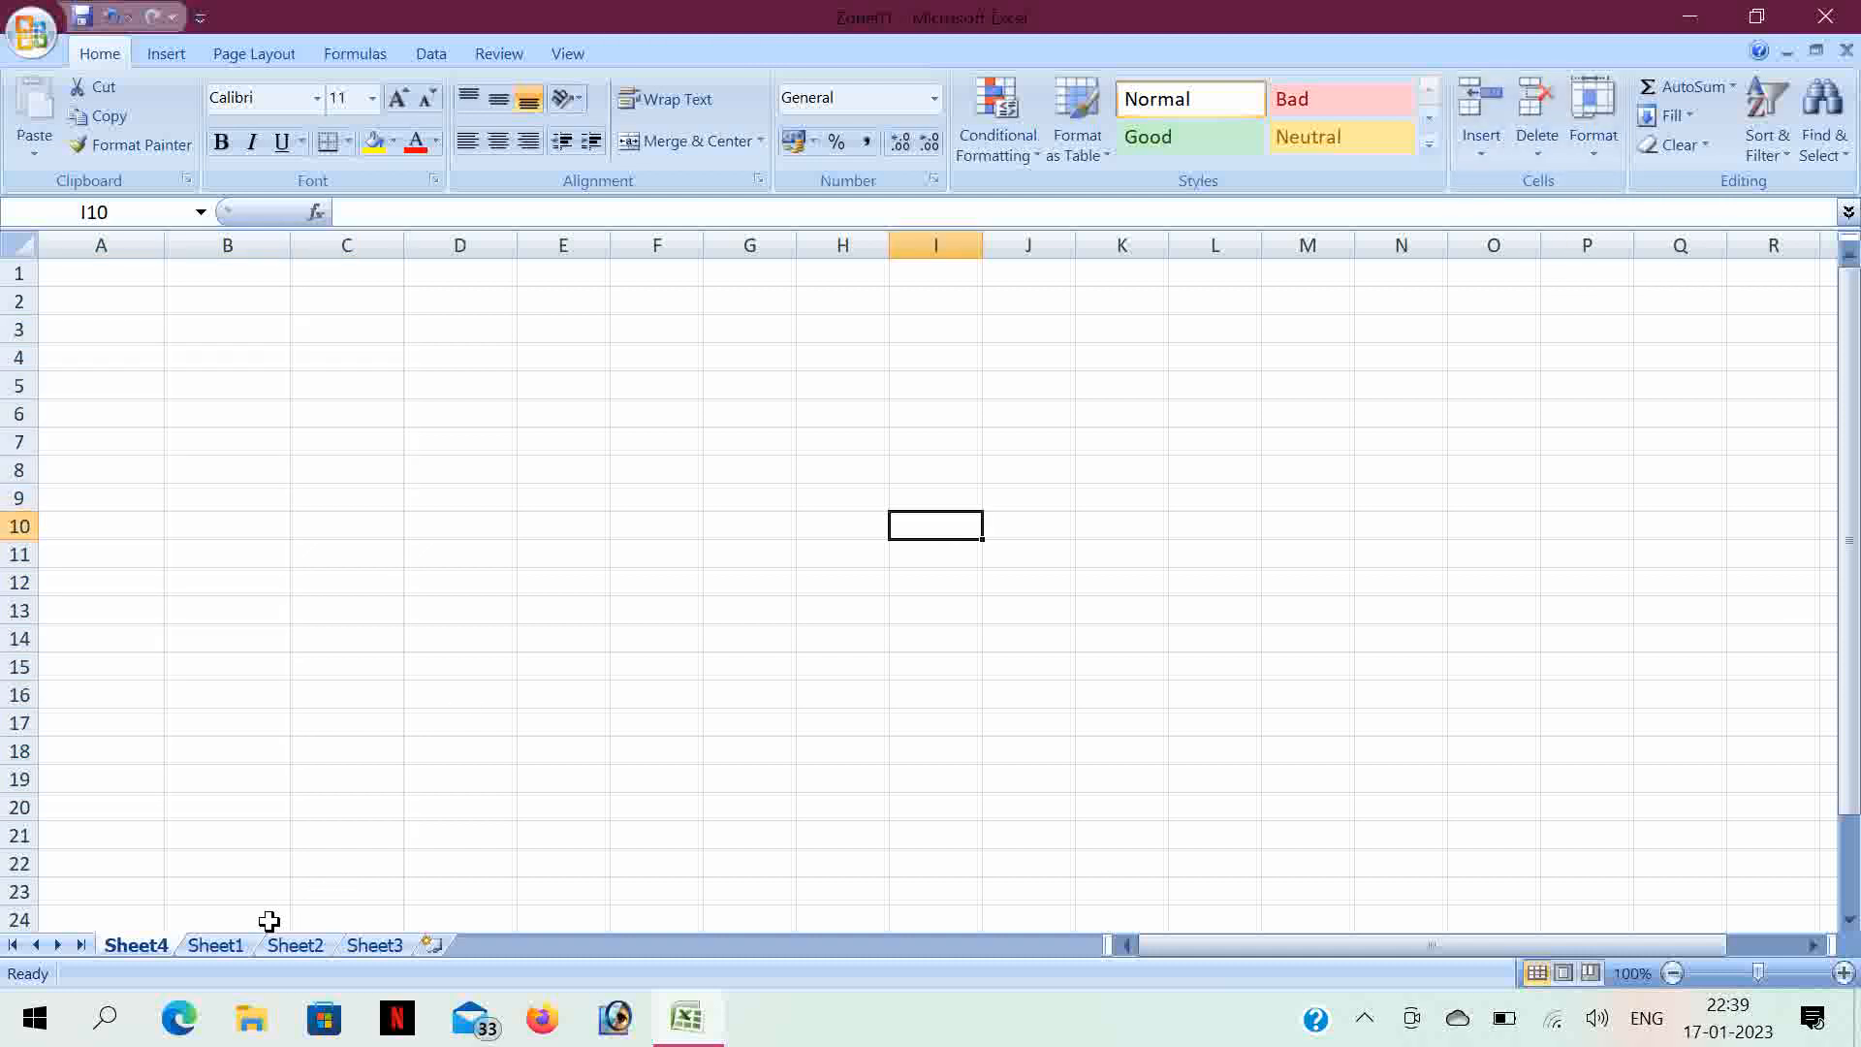
- Create a PivotTable on a new worksheet from the Sheet1 sales data range A1:H49
left_click(240, 949)
left_click(387, 555)
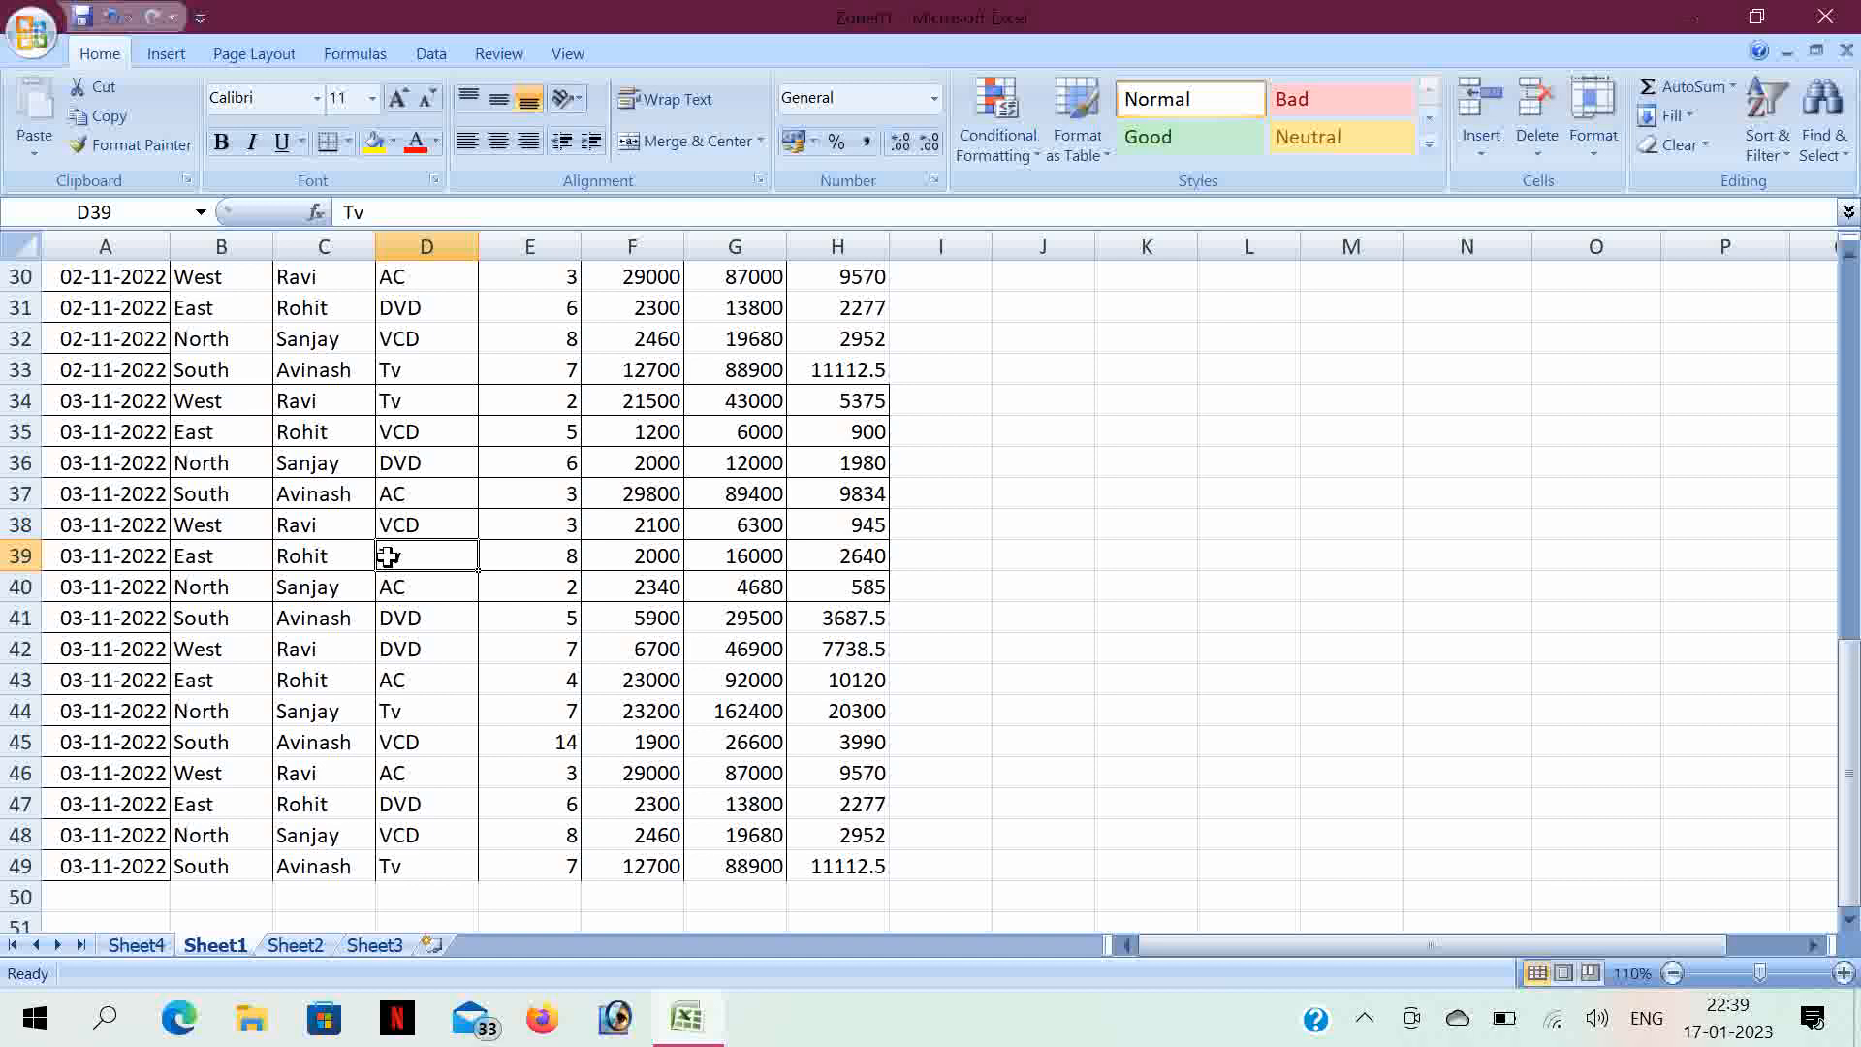
scroll(386, 556, "up", 10)
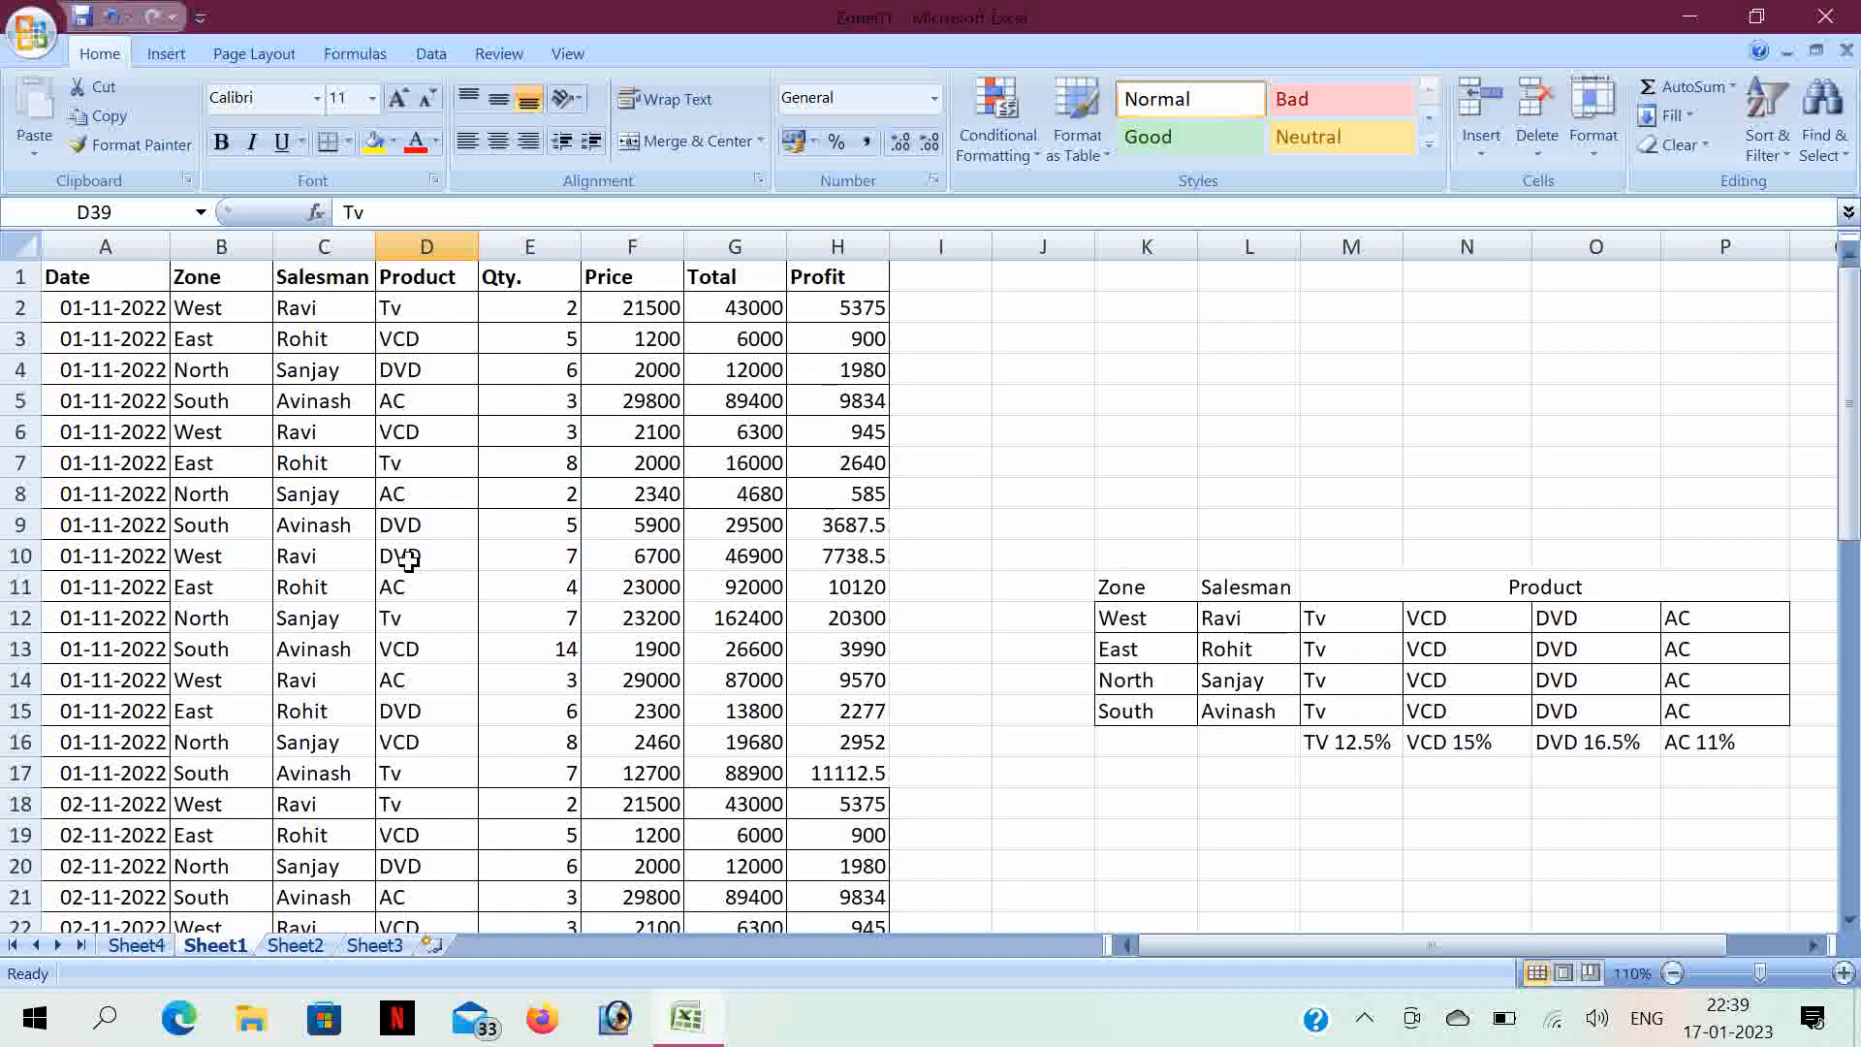
left_click(408, 558)
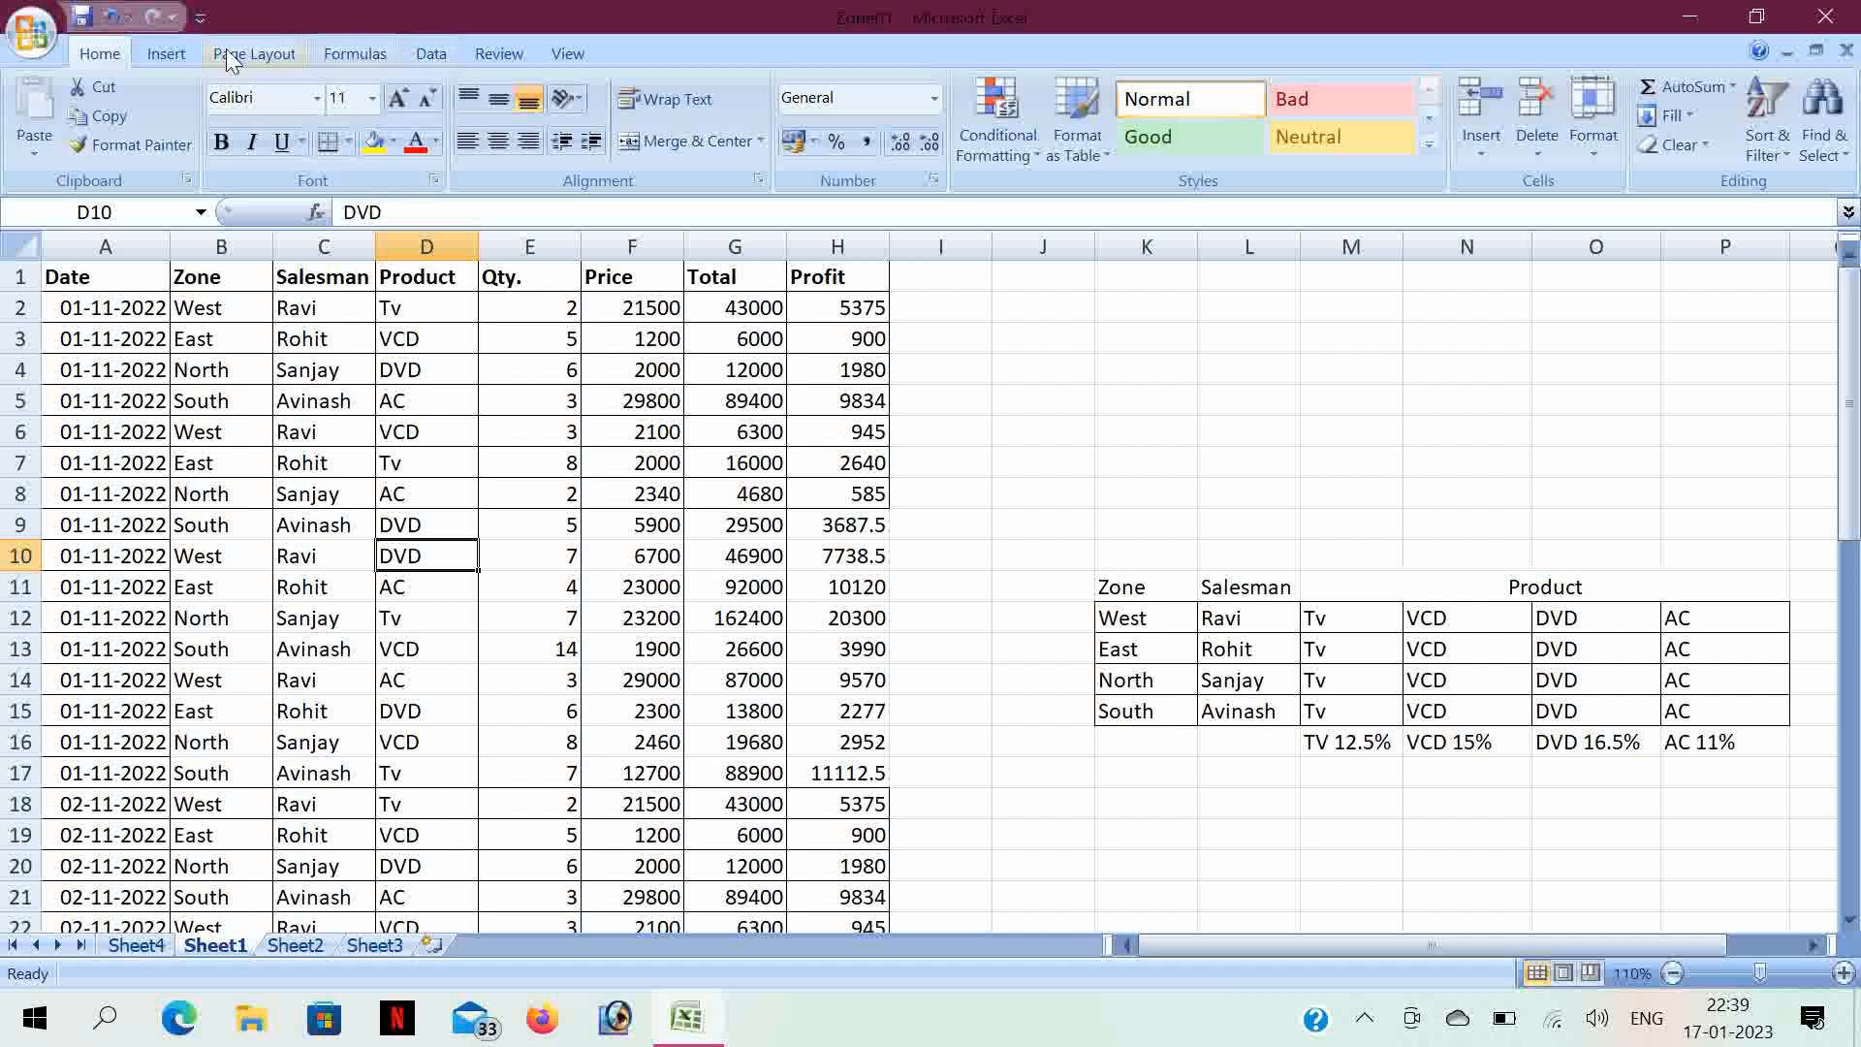
left_click(183, 56)
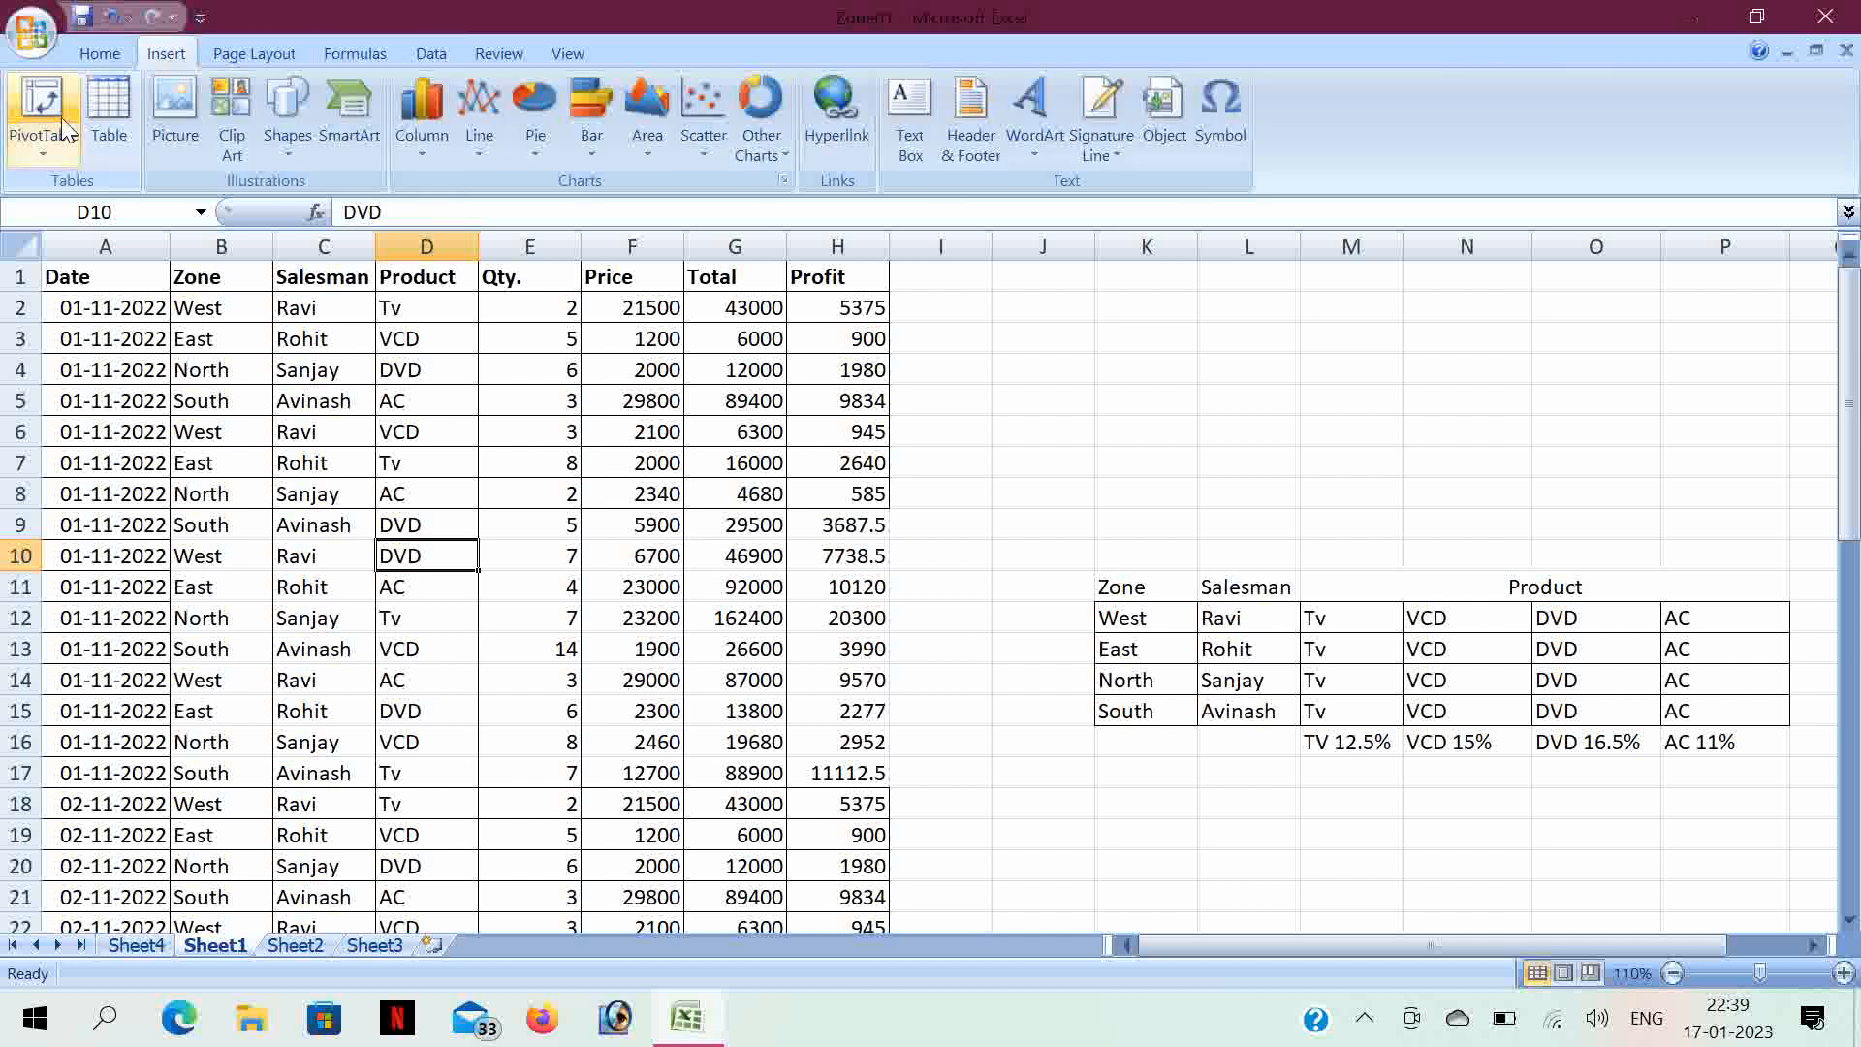
left_click(49, 77)
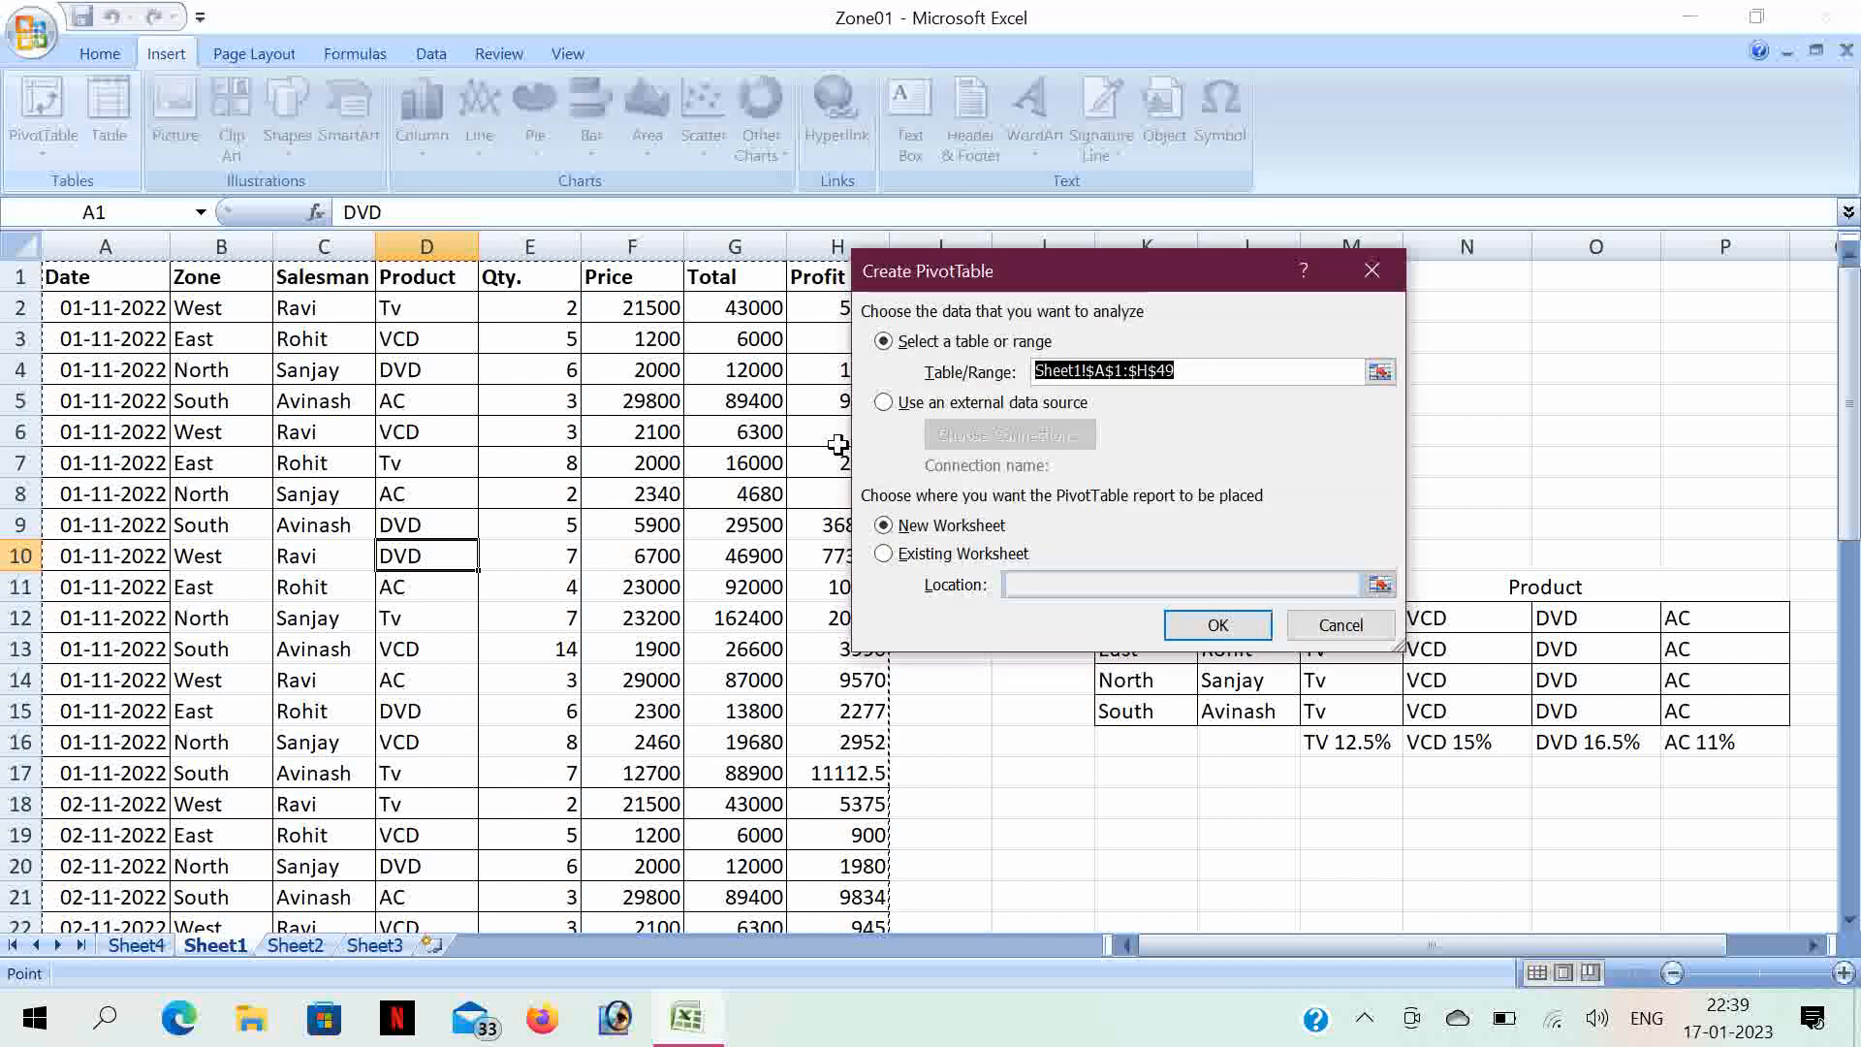
left_click(1217, 626)
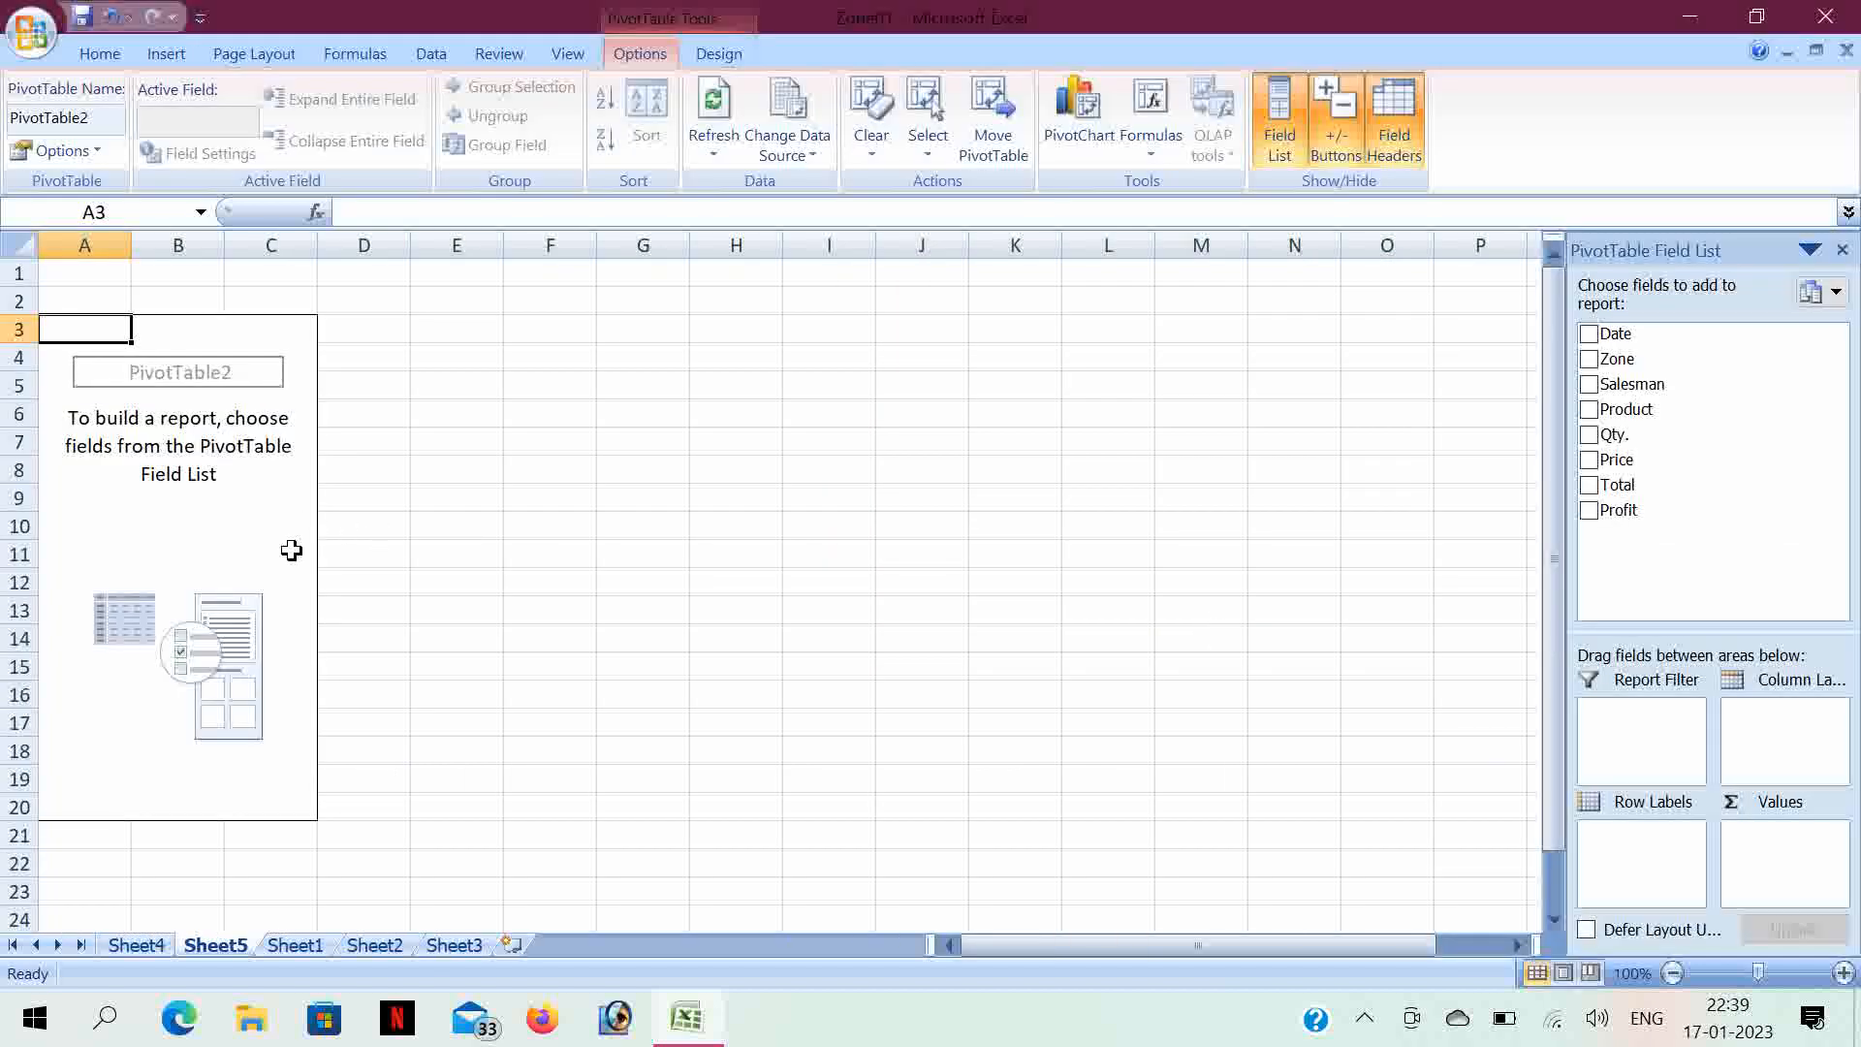
- Hide and reshow the PivotTable Field List, leaving it hidden
left_click(1842, 250)
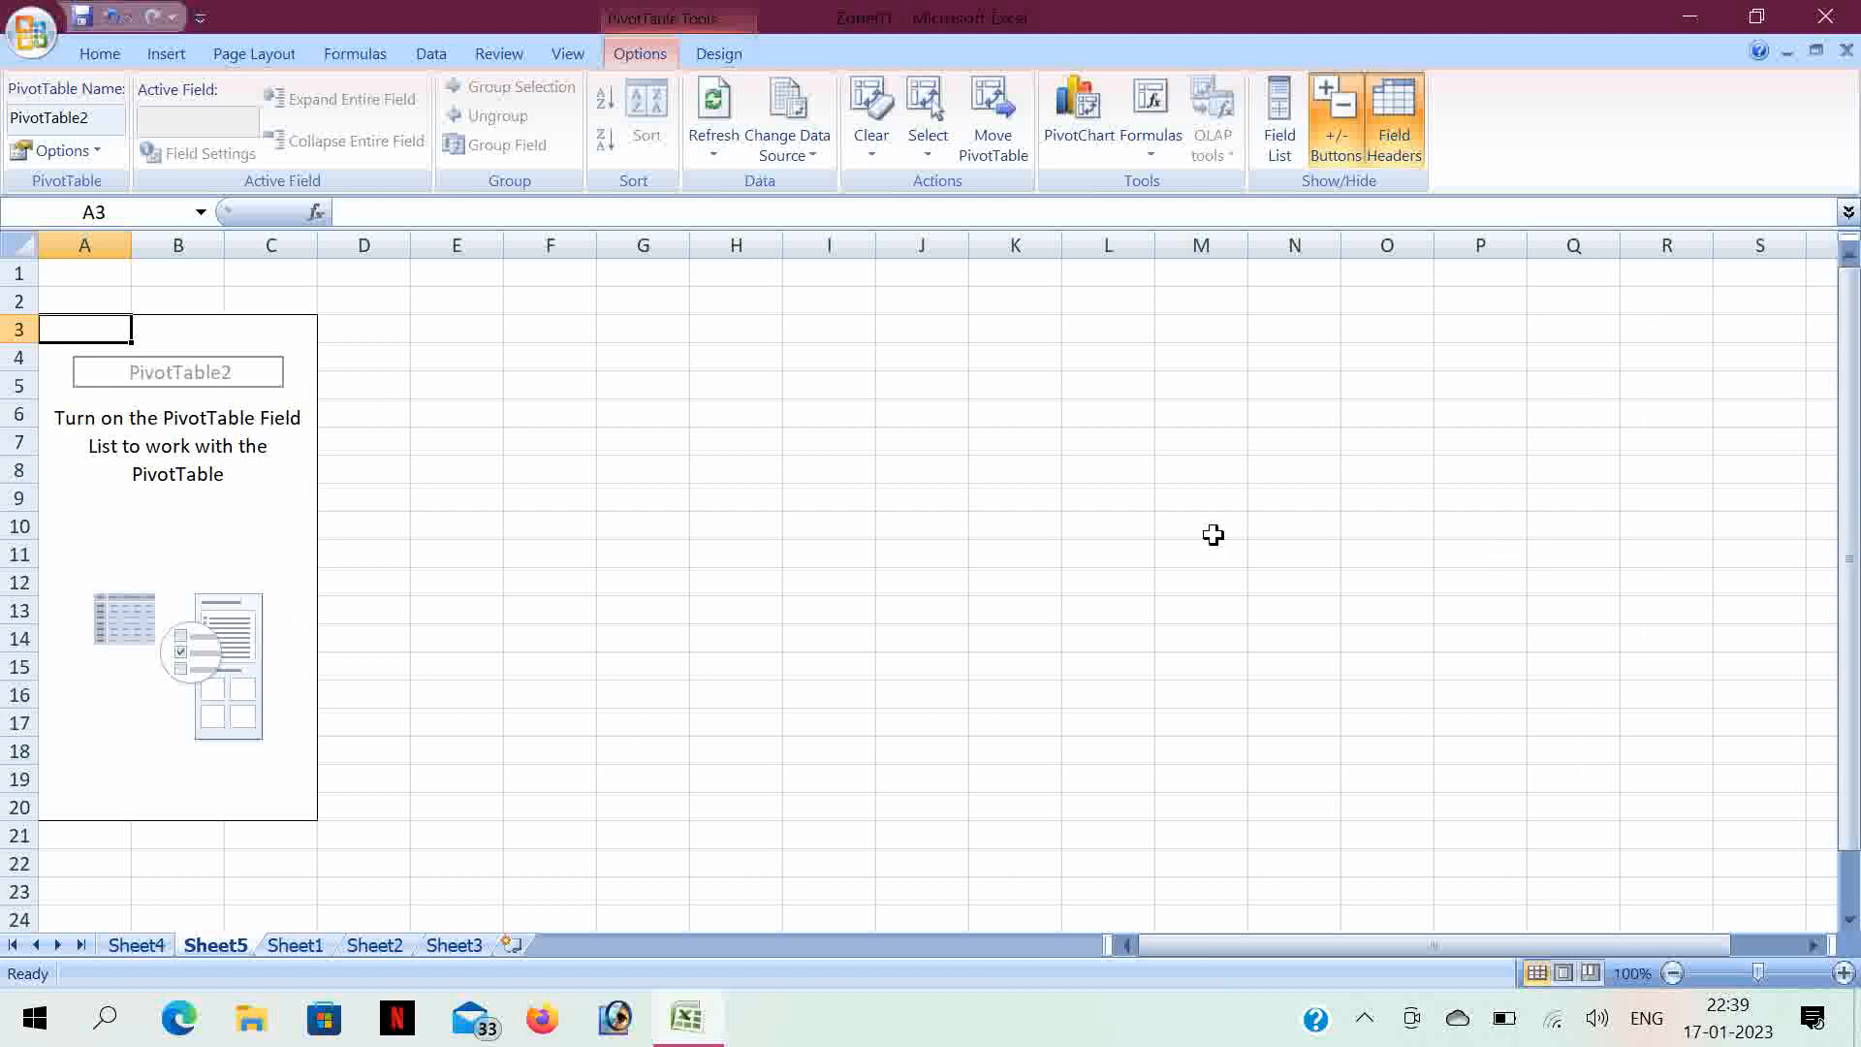
left_click(1277, 145)
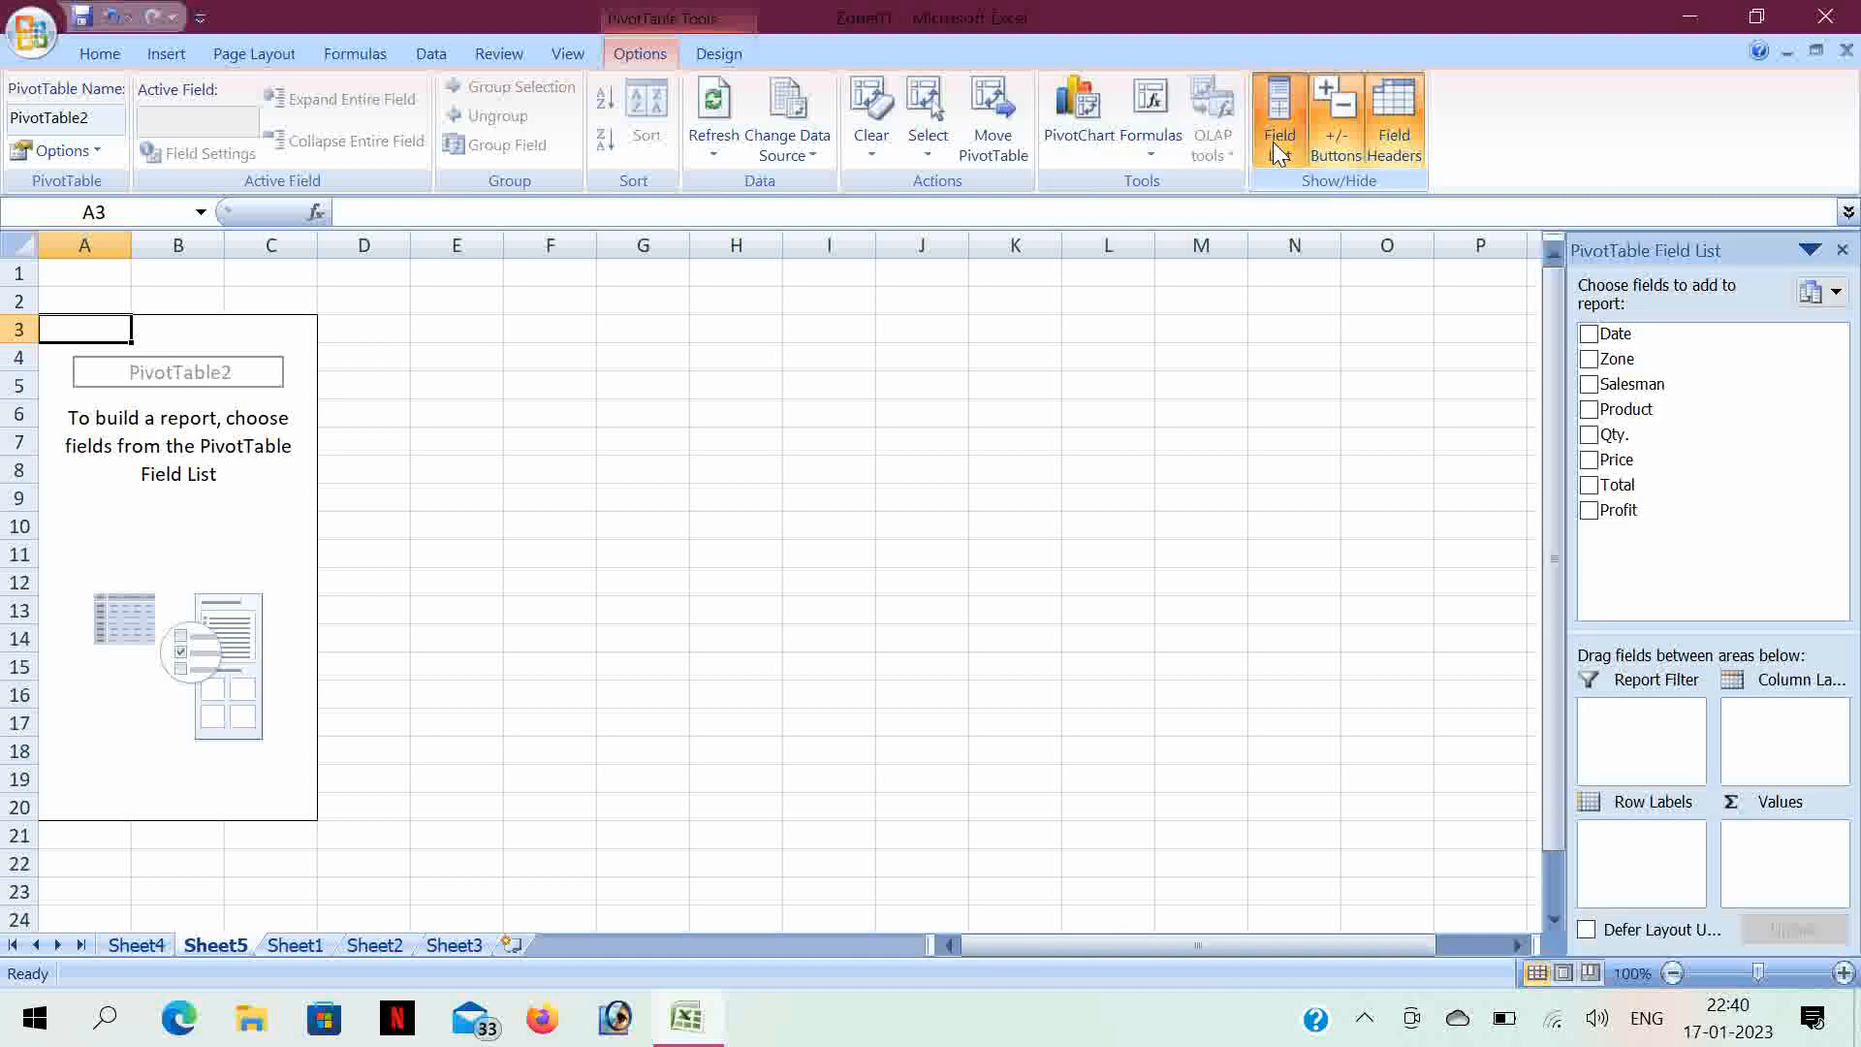
left_click(1274, 145)
left_click(1274, 145)
left_click(1272, 141)
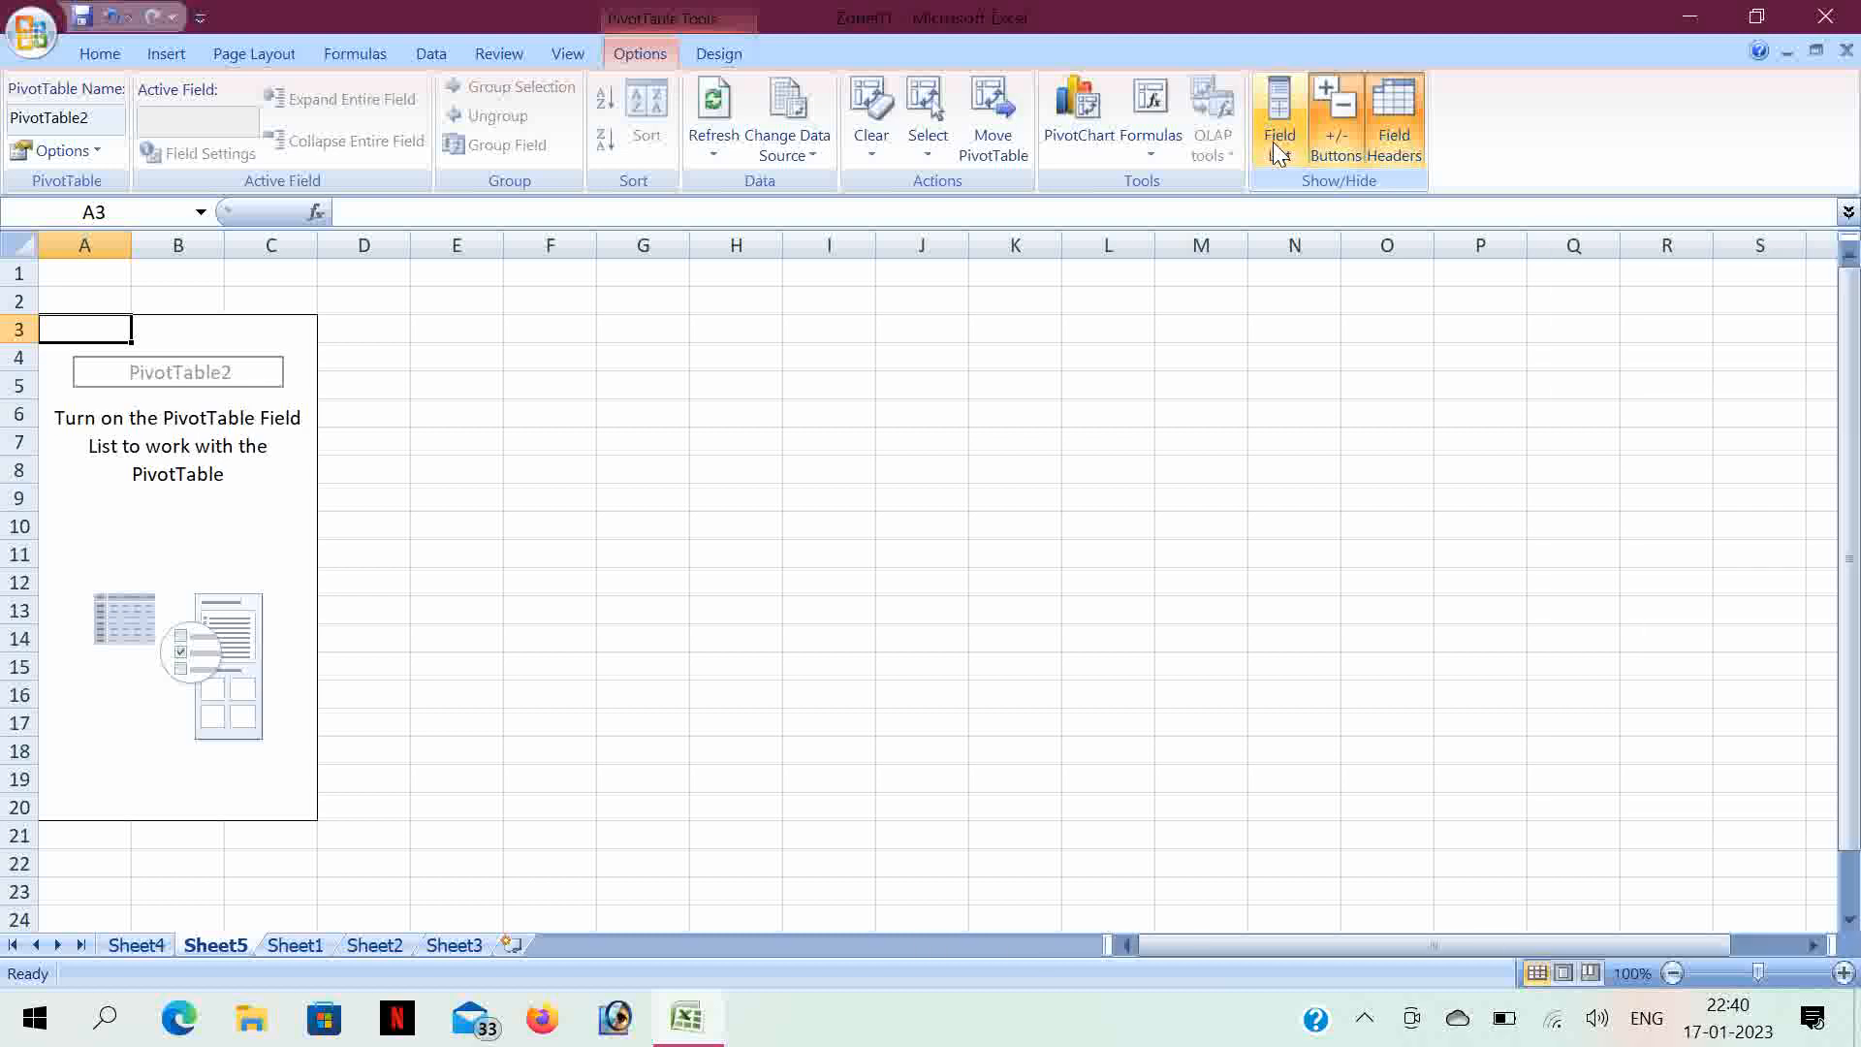
- Turn the PivotTable's +/- buttons and field headers off and back on
left_click(1335, 151)
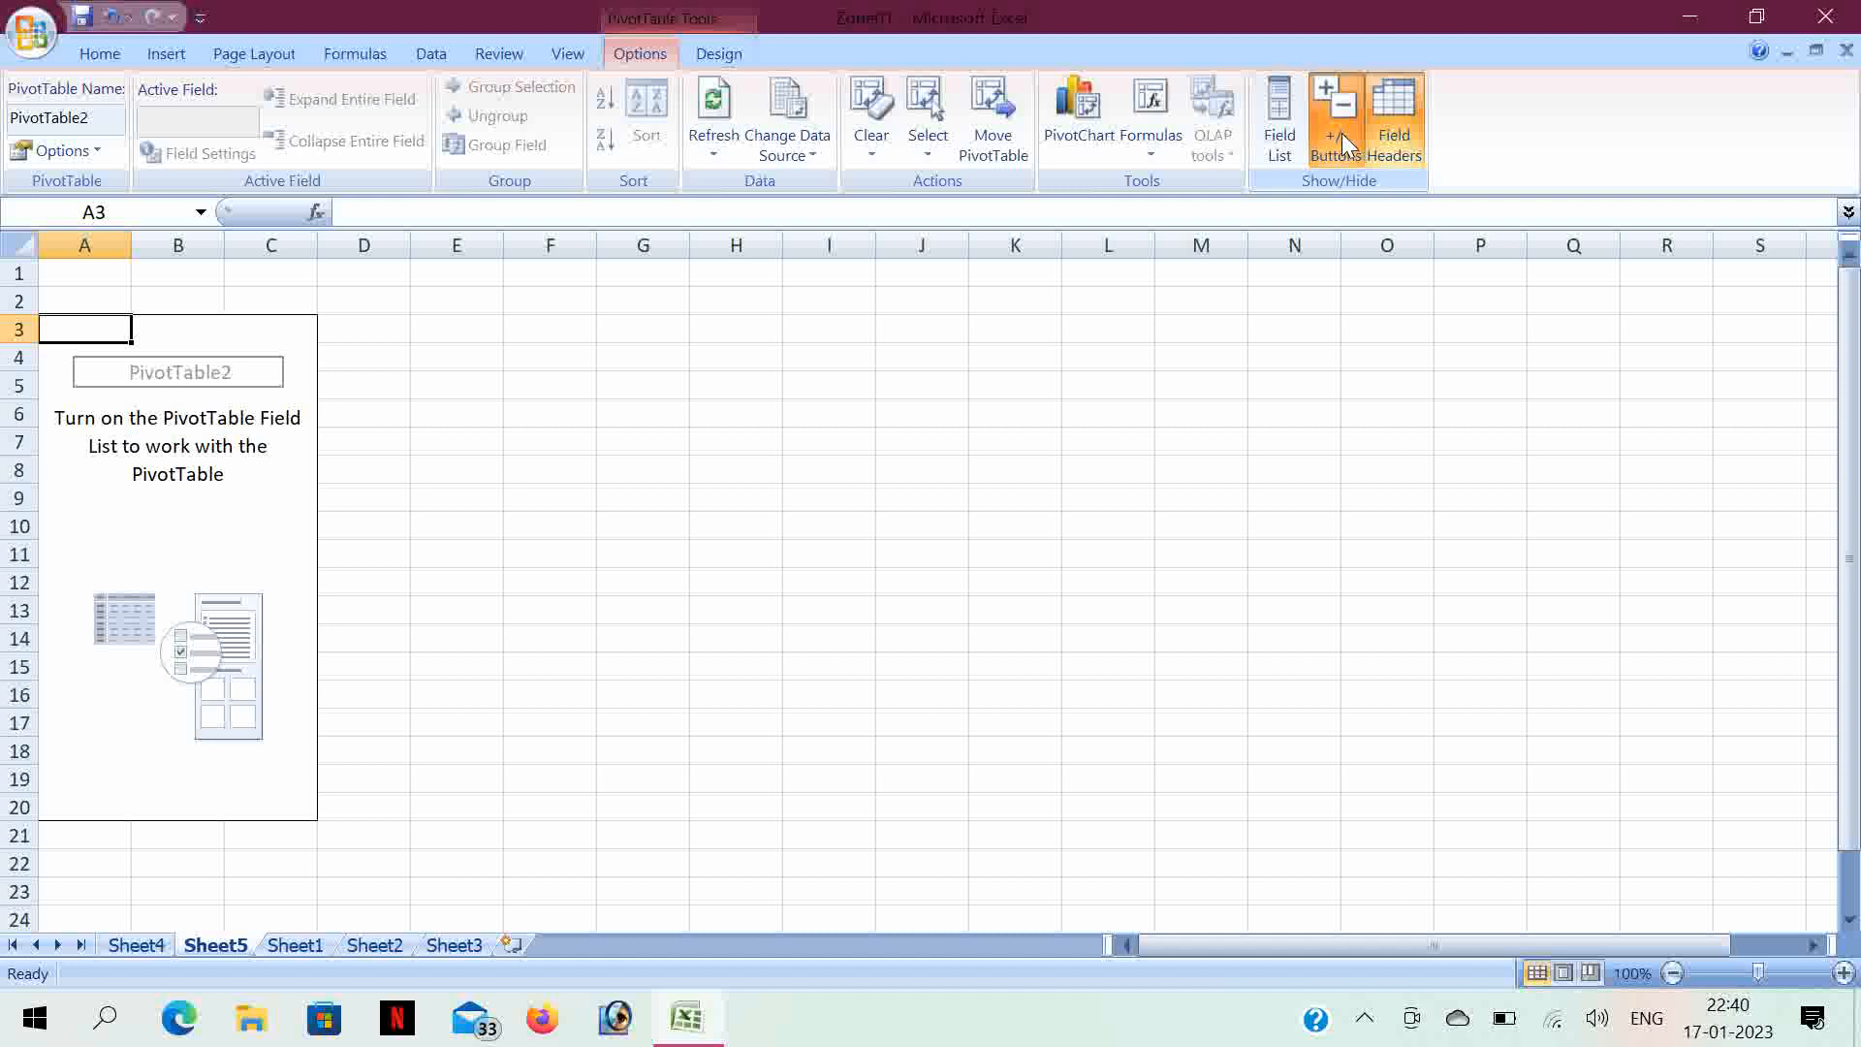
left_click(1341, 132)
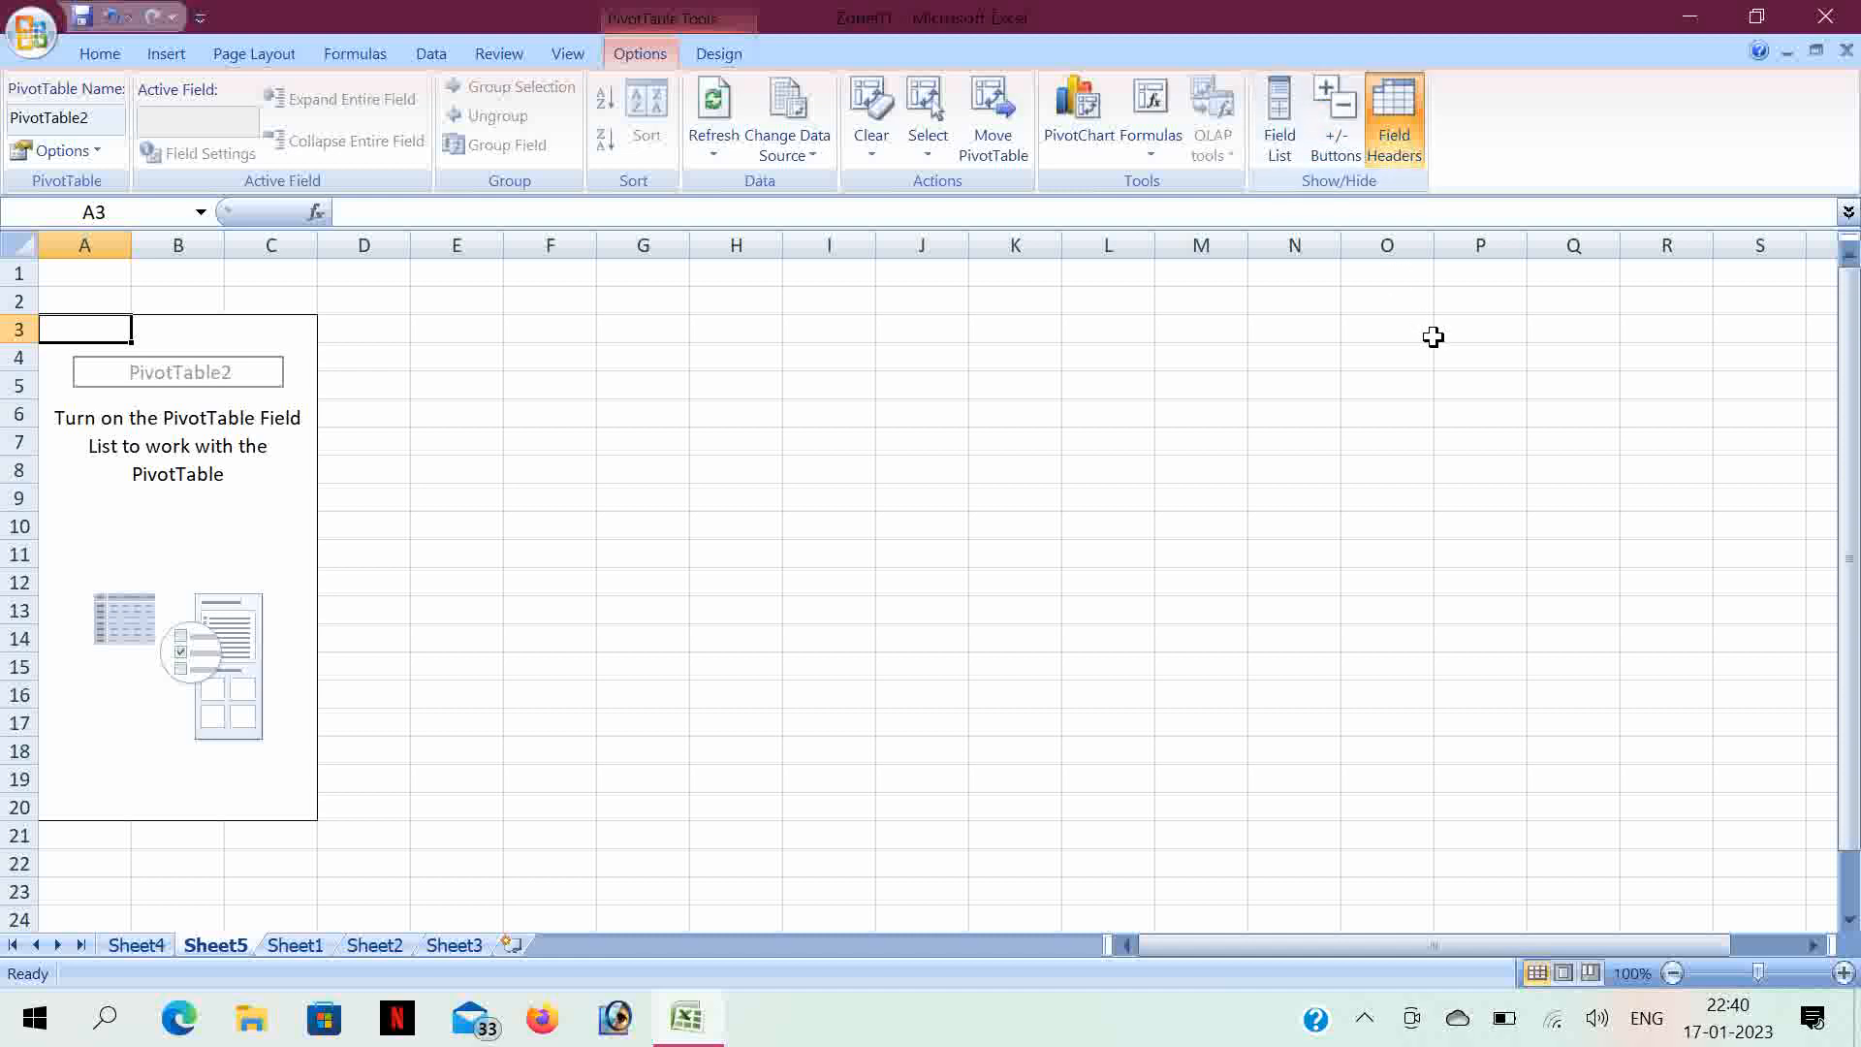
left_click(1377, 155)
left_click(1377, 155)
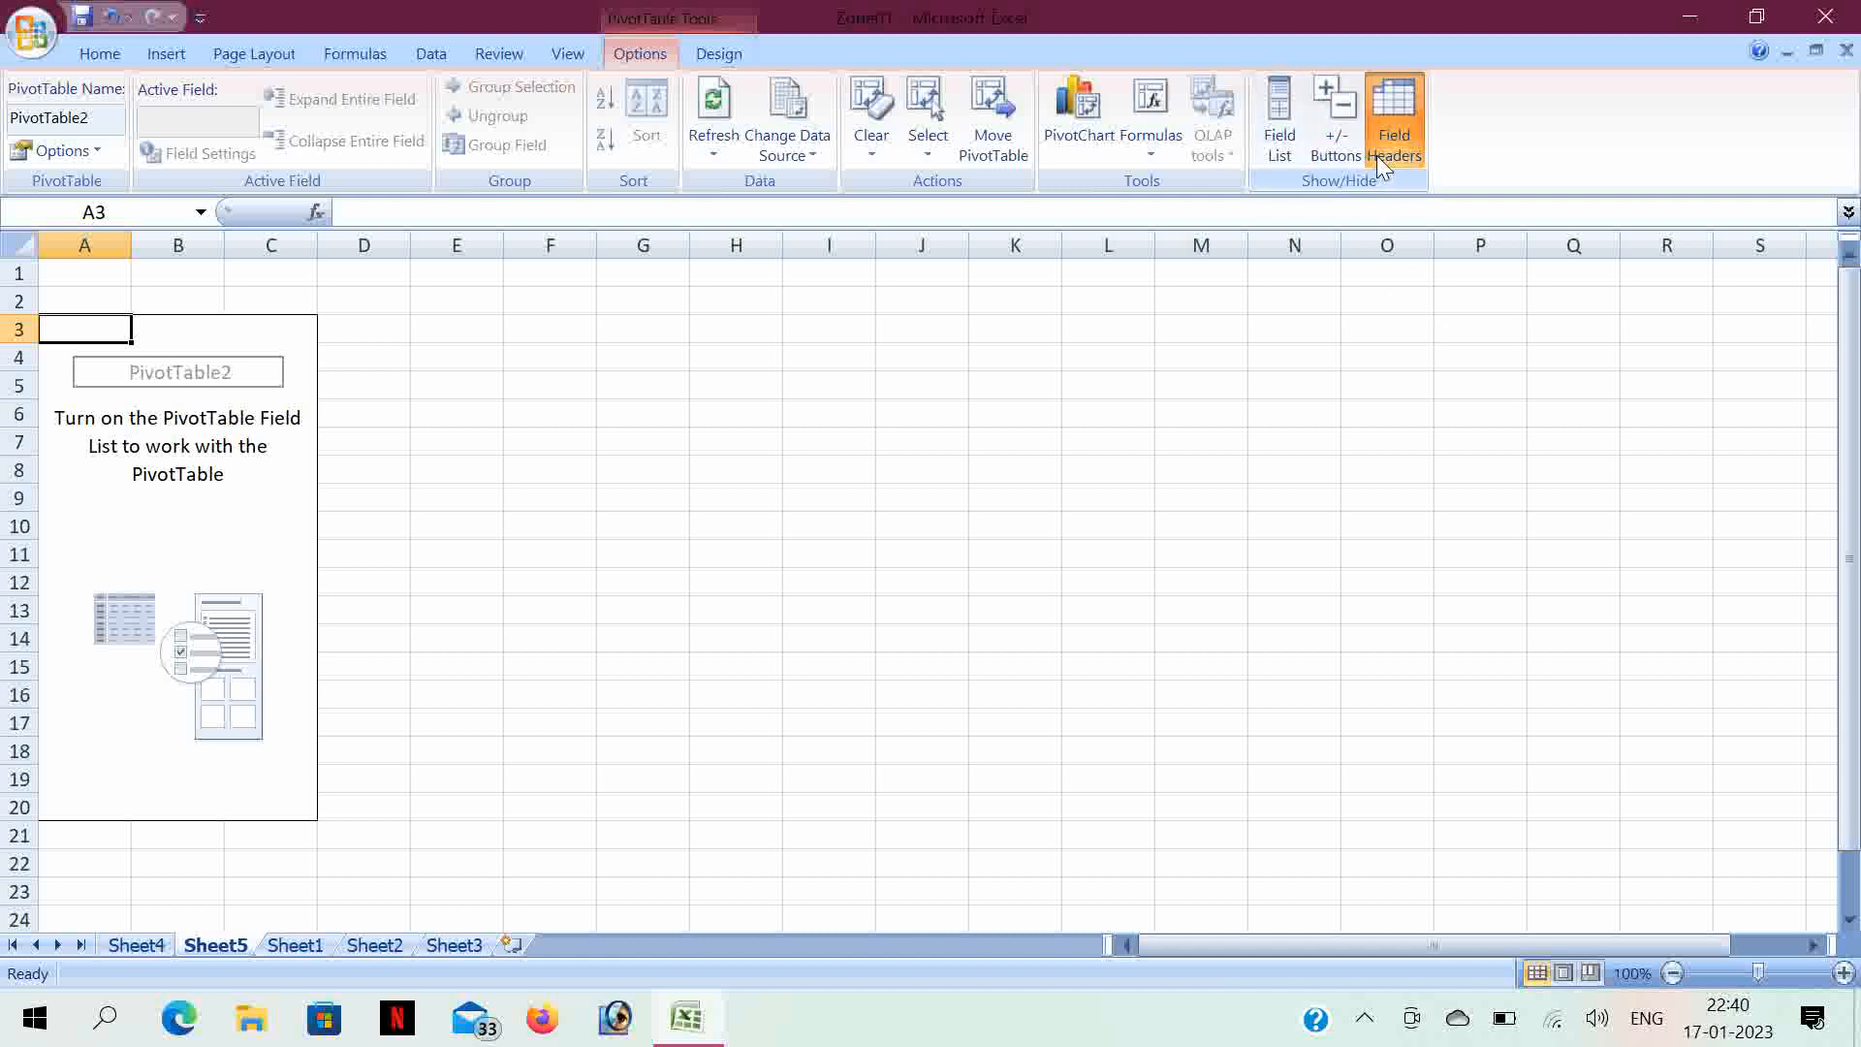
left_click(1334, 140)
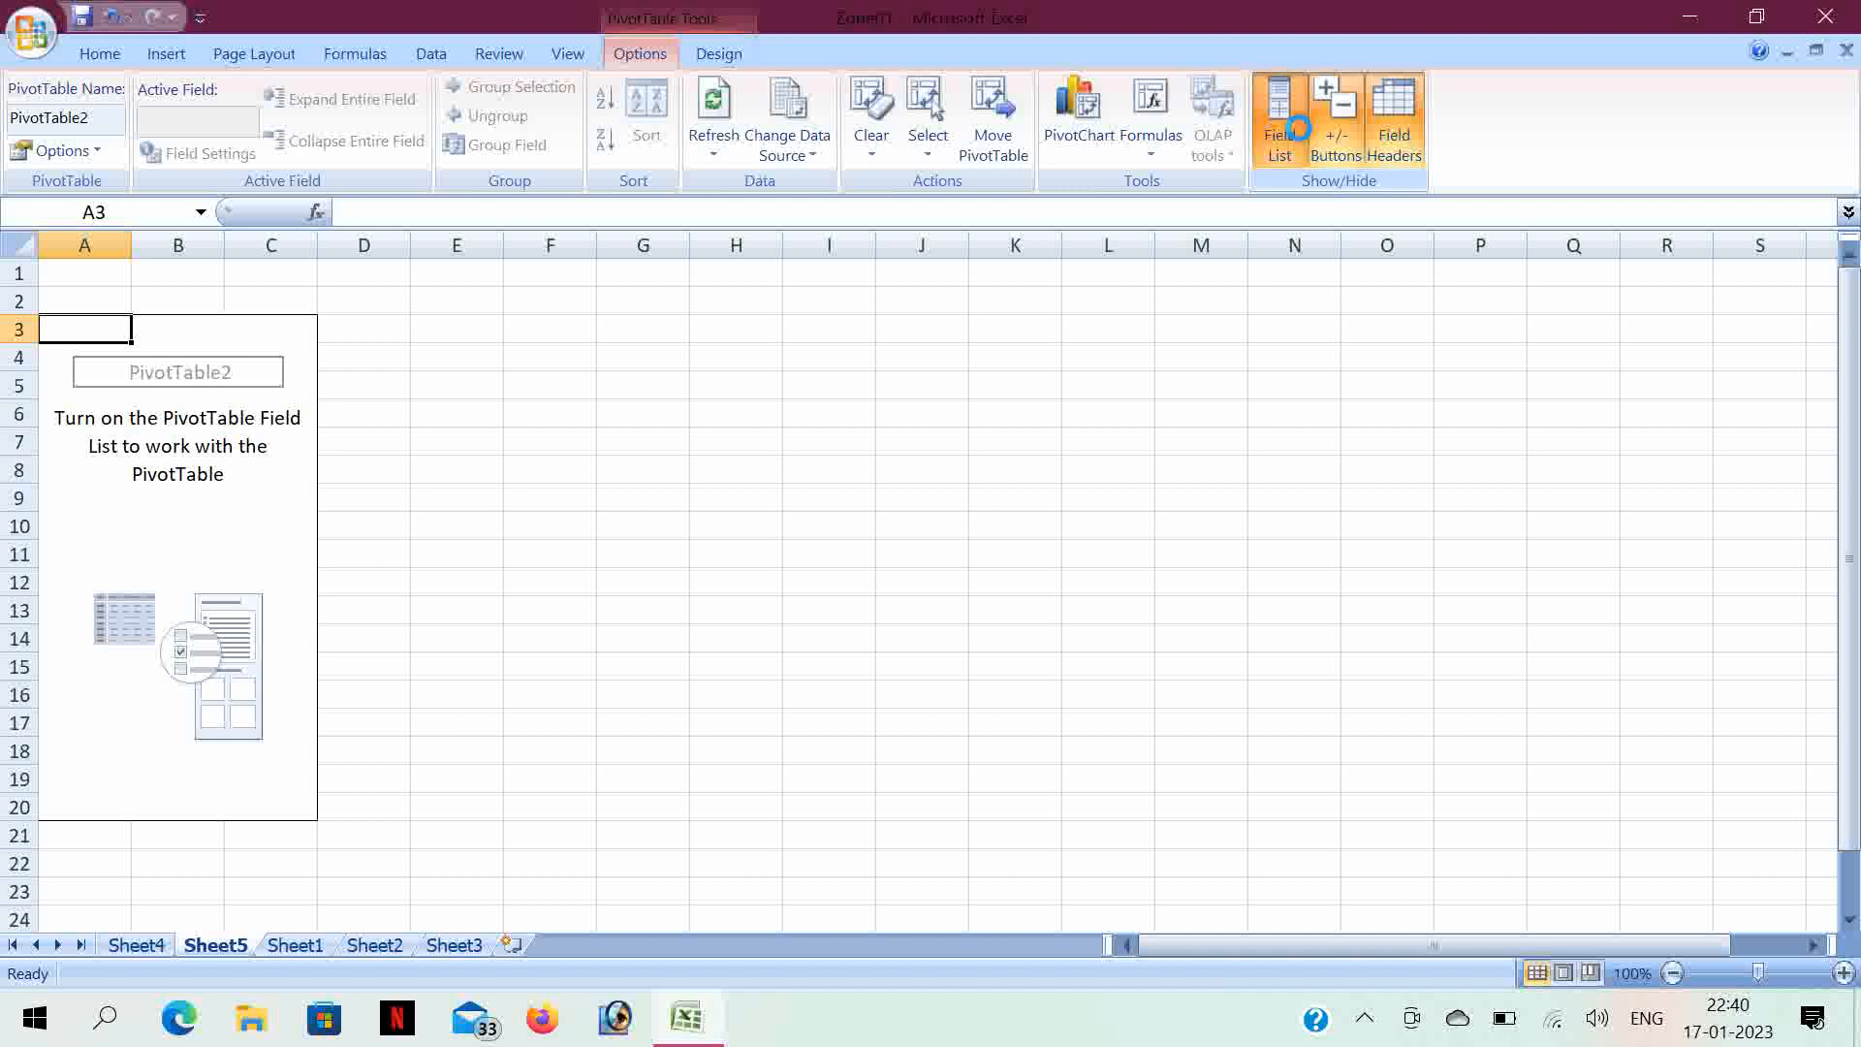
- Show the PivotTable Field List again, toggling it off and on once more
left_click(1299, 128)
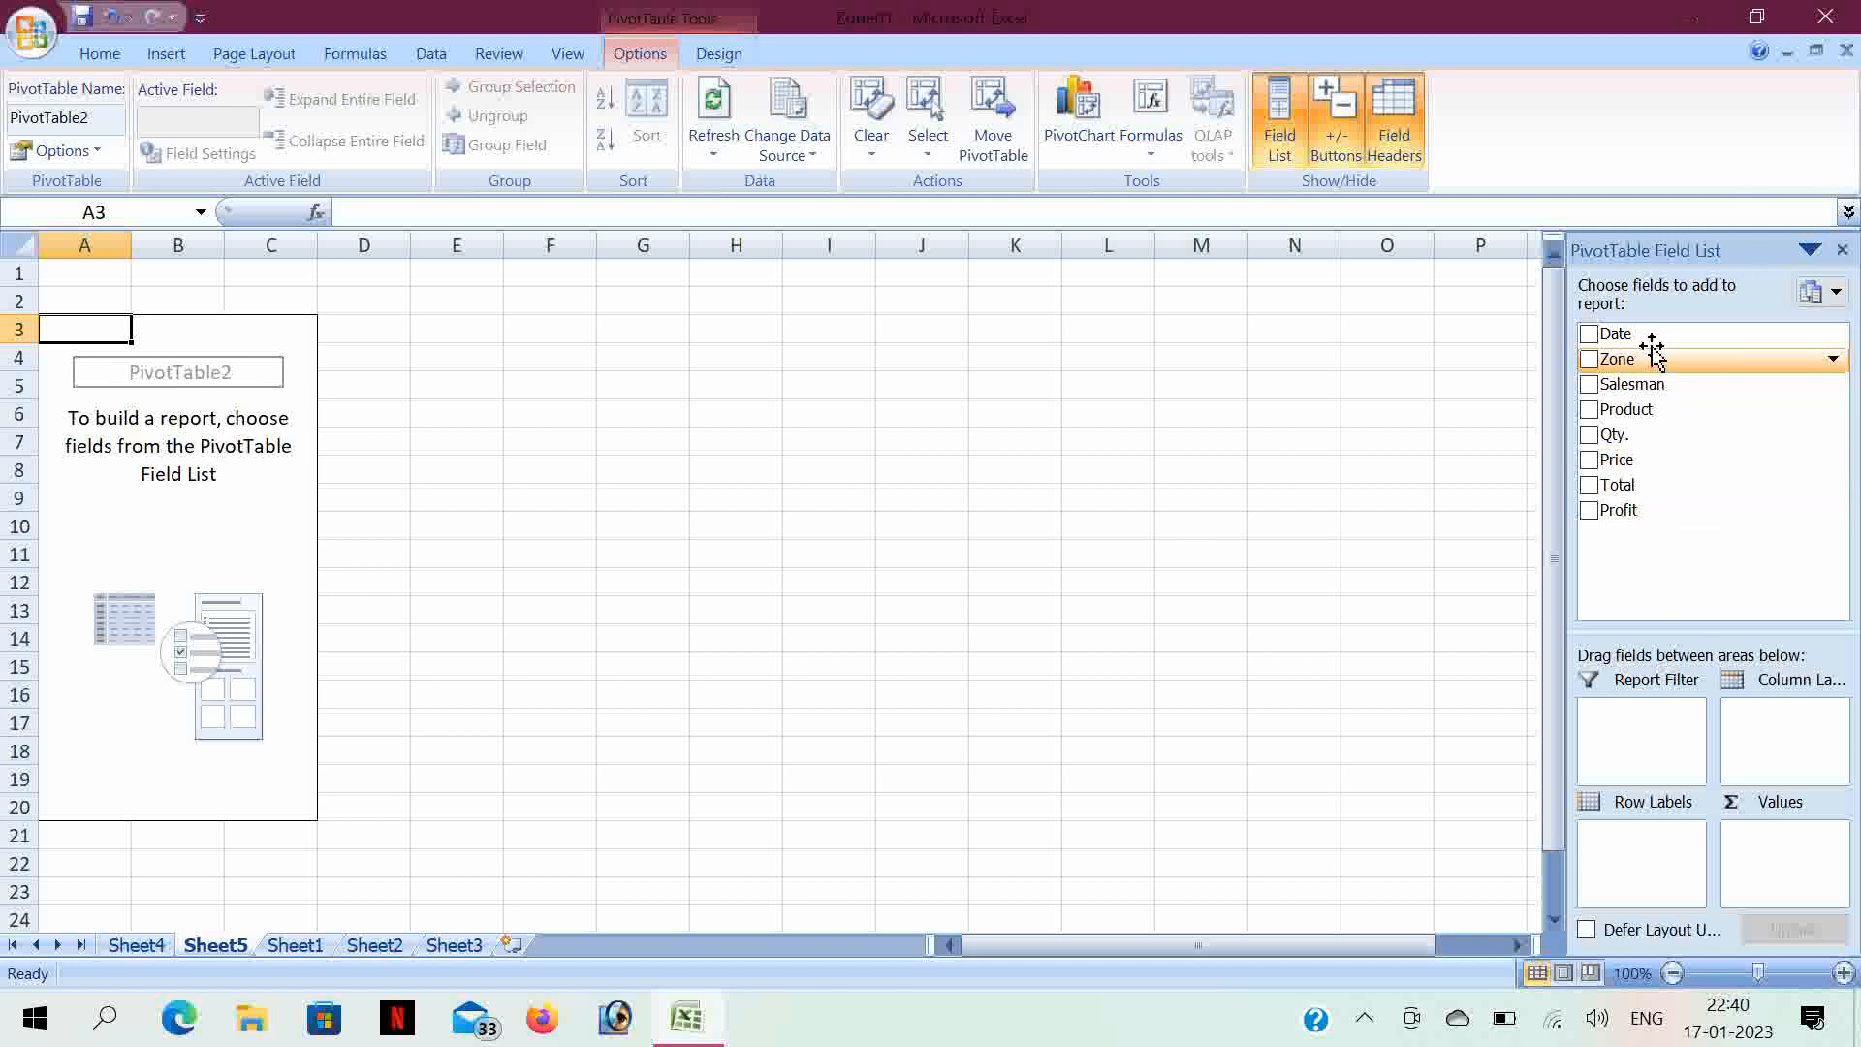
left_click(1276, 139)
left_click(1276, 138)
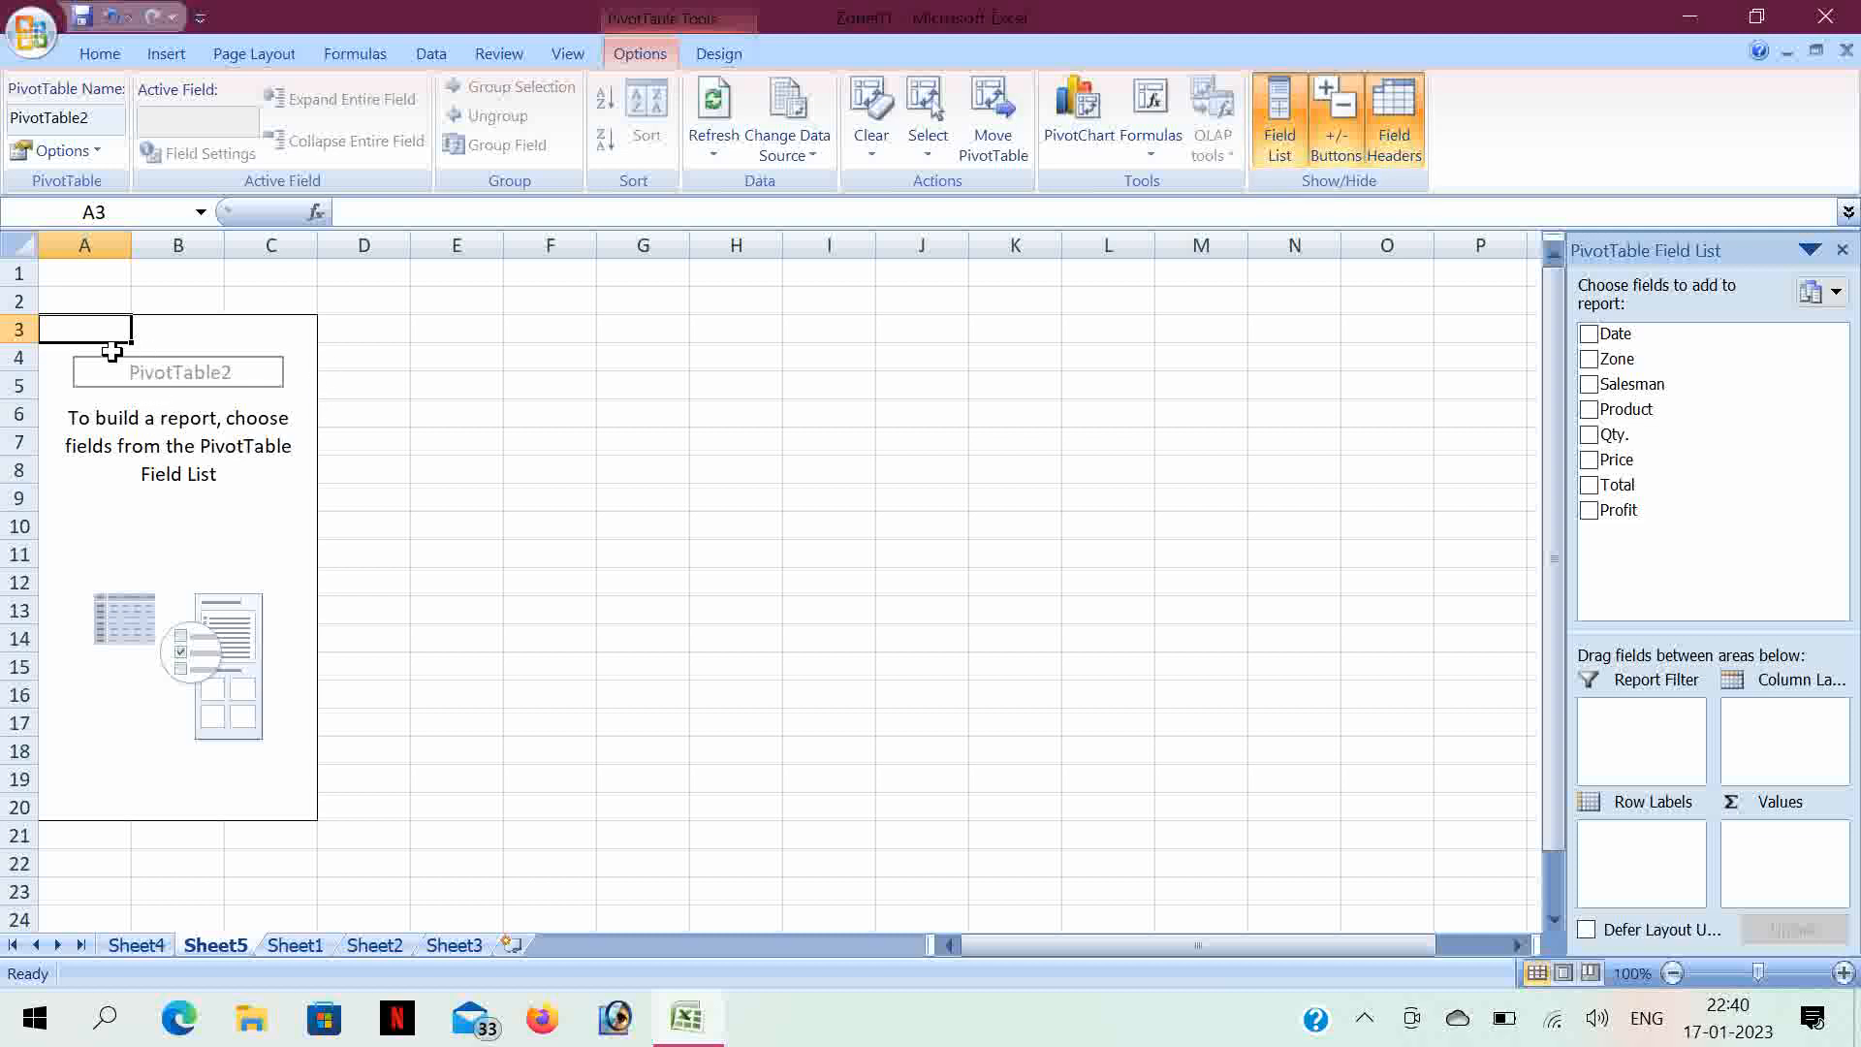
- Delete the empty PivotTable from Sheet5 by clearing everything in the range A3:C20
left_click_drag(108, 331, 289, 812)
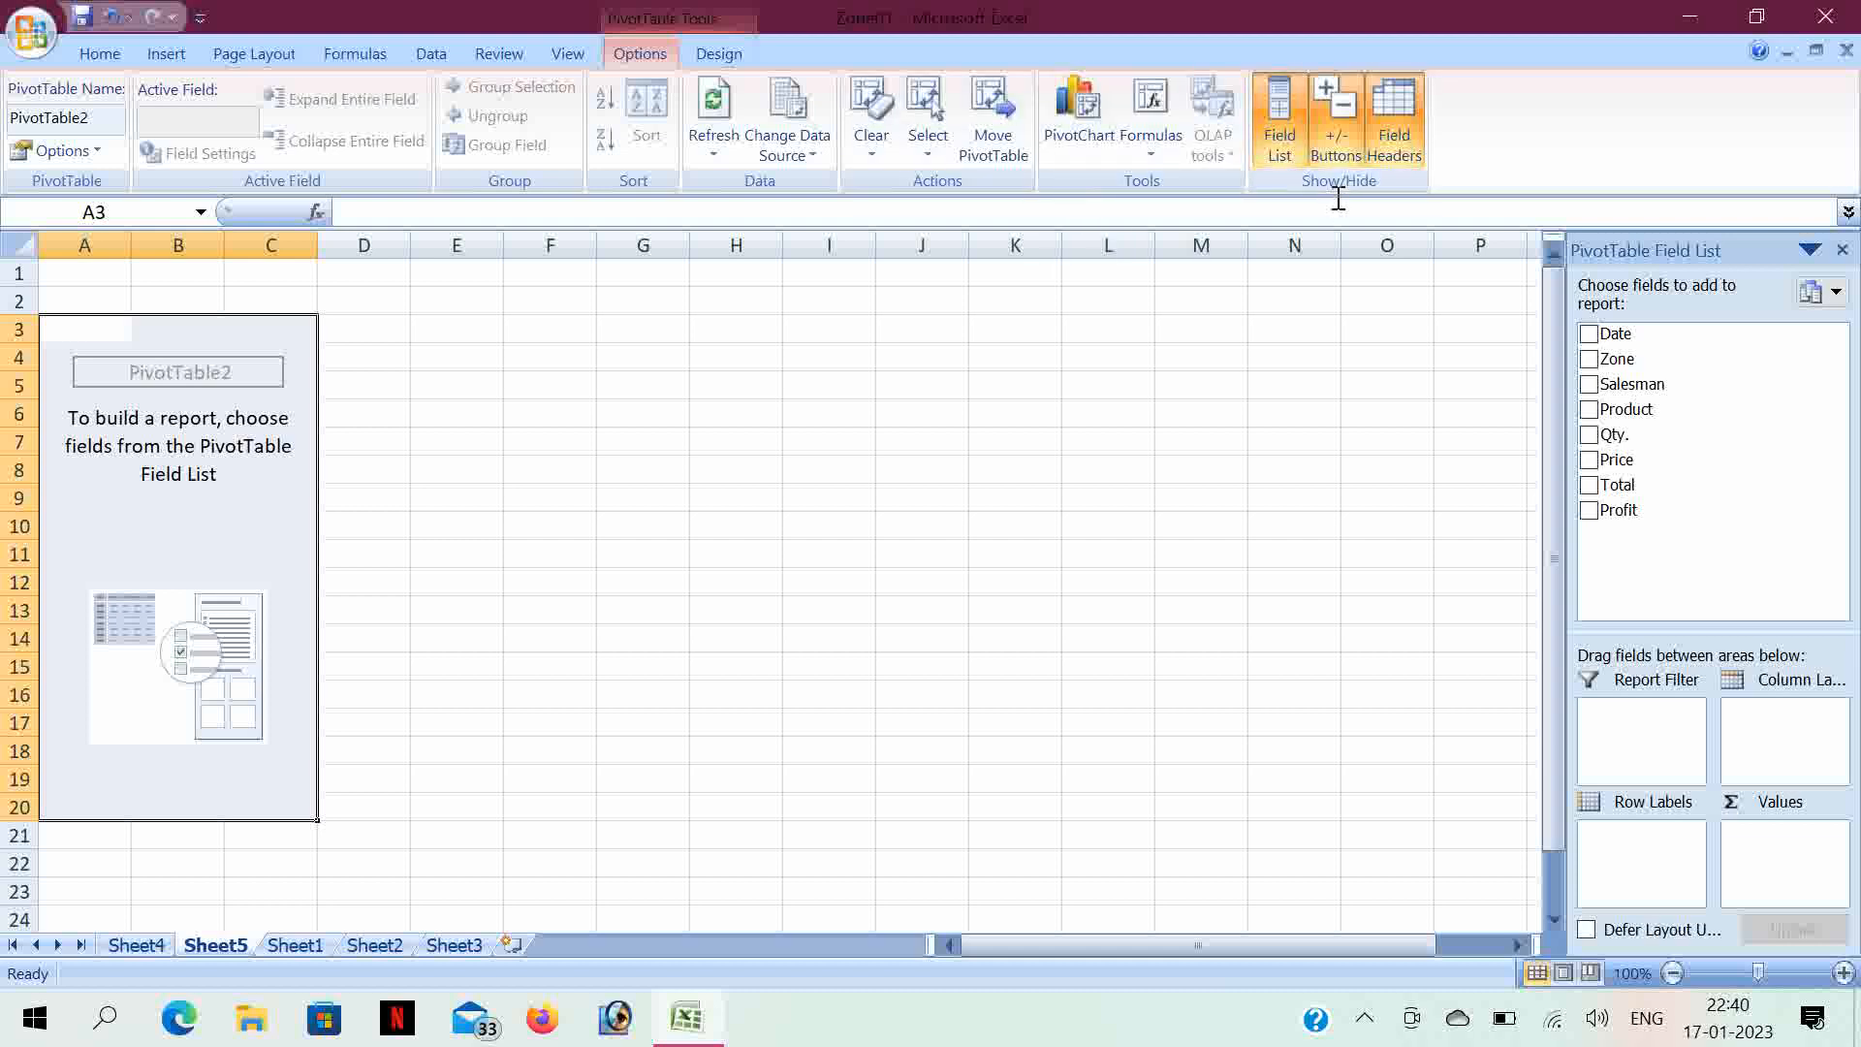
left_click(878, 141)
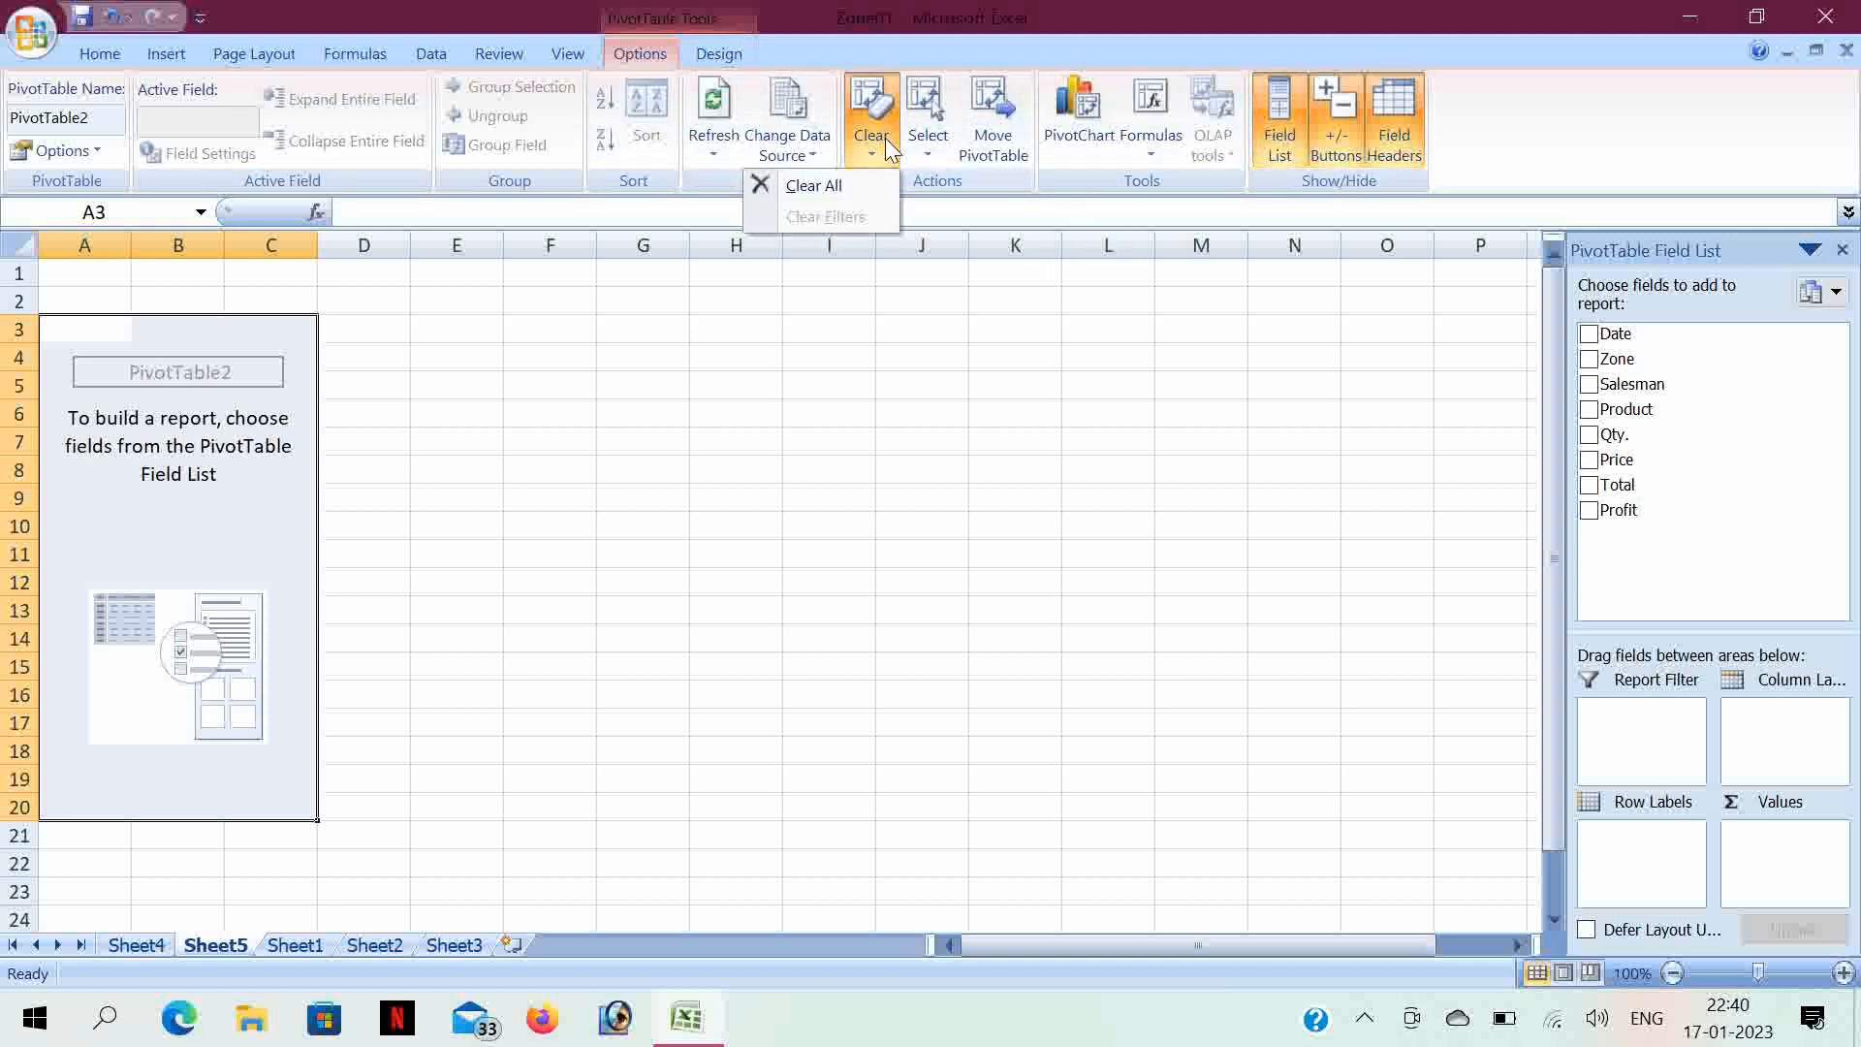
left_click(826, 186)
left_click(98, 53)
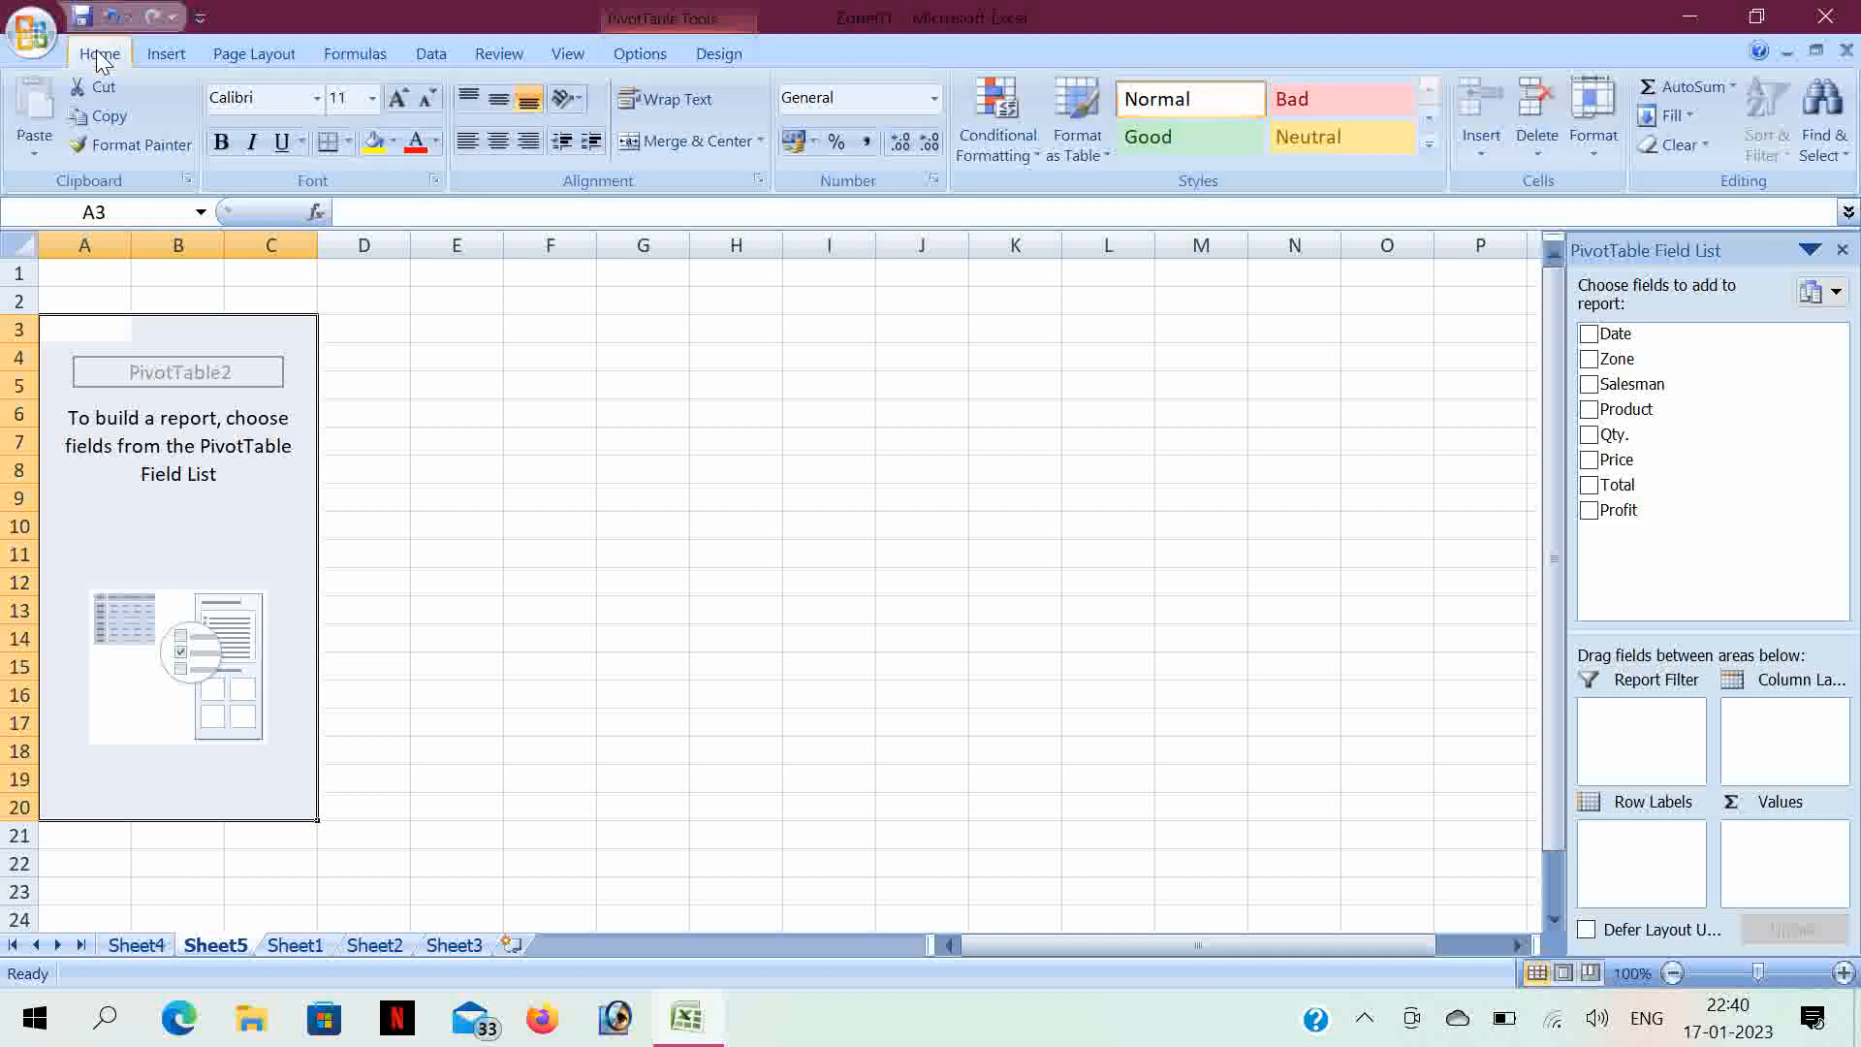
left_click(1679, 147)
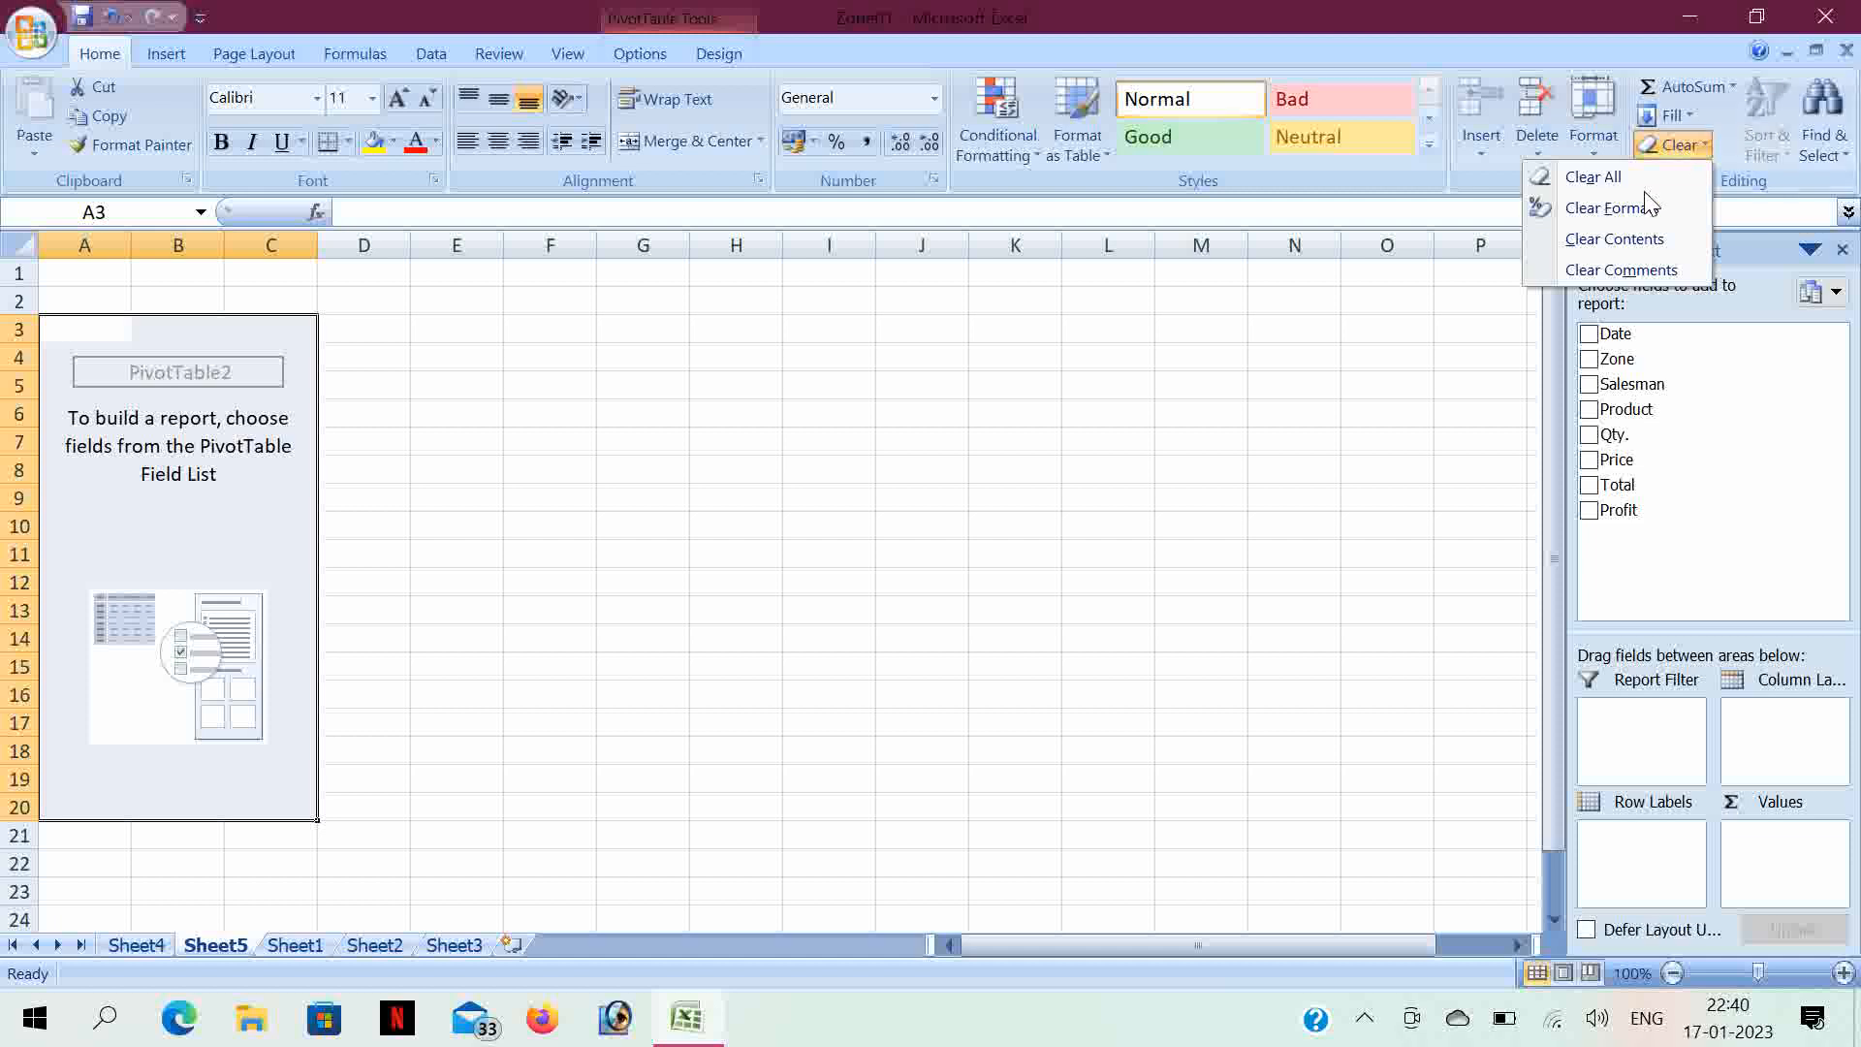
left_click(1593, 178)
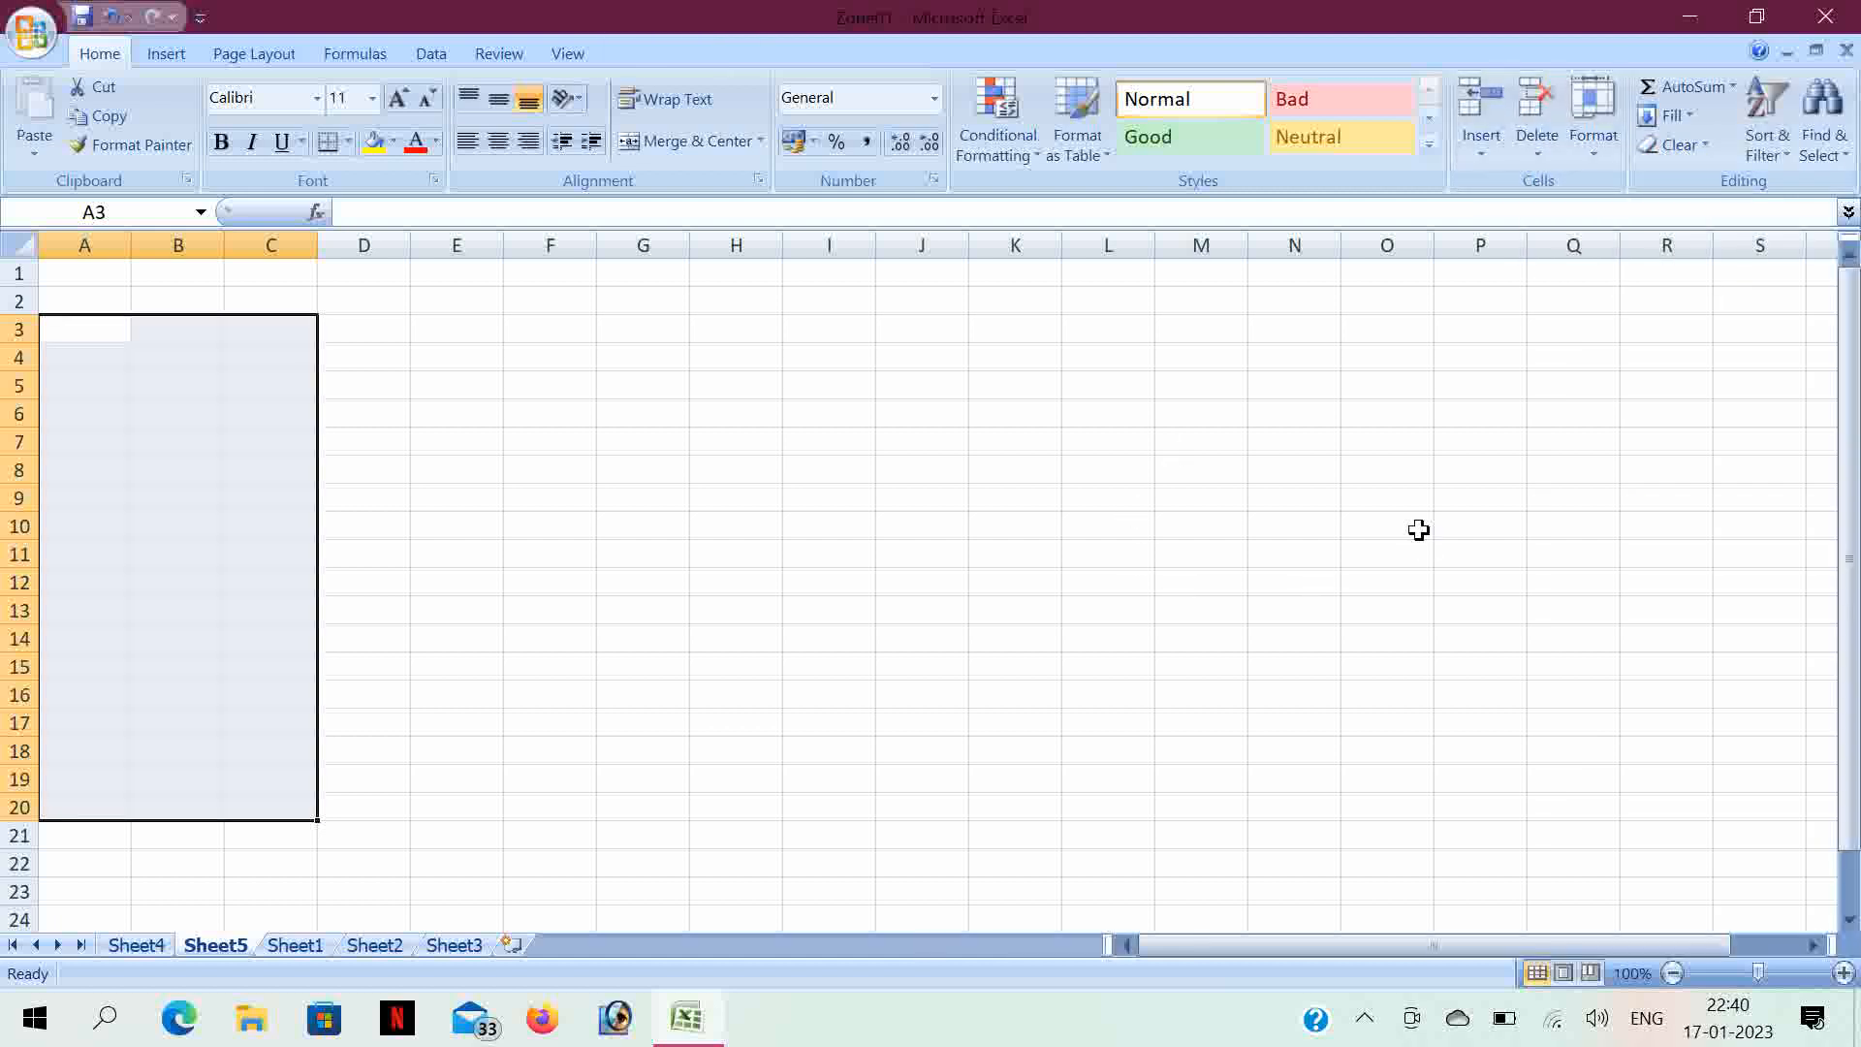